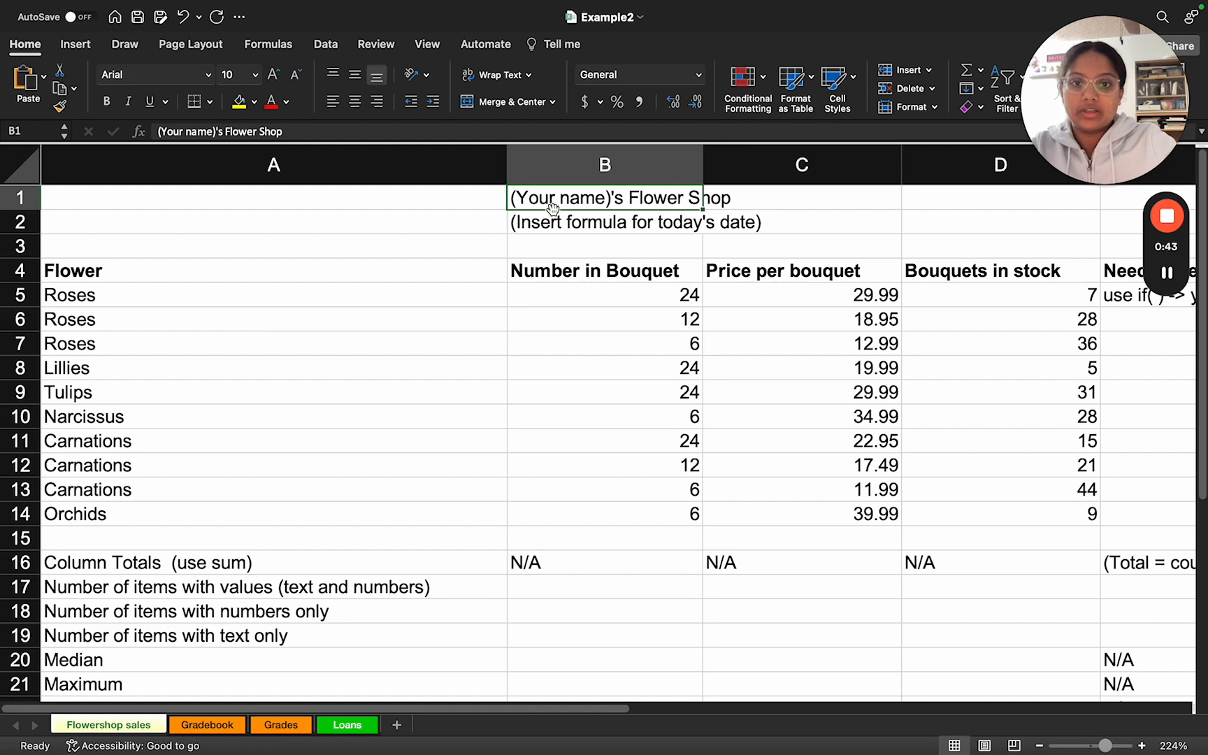
Step: Replace the "(Your name)" placeholder in the flower shop title in B1 with the shop owner's first name
{"action": "double_click", "coordinate": [540, 199]}
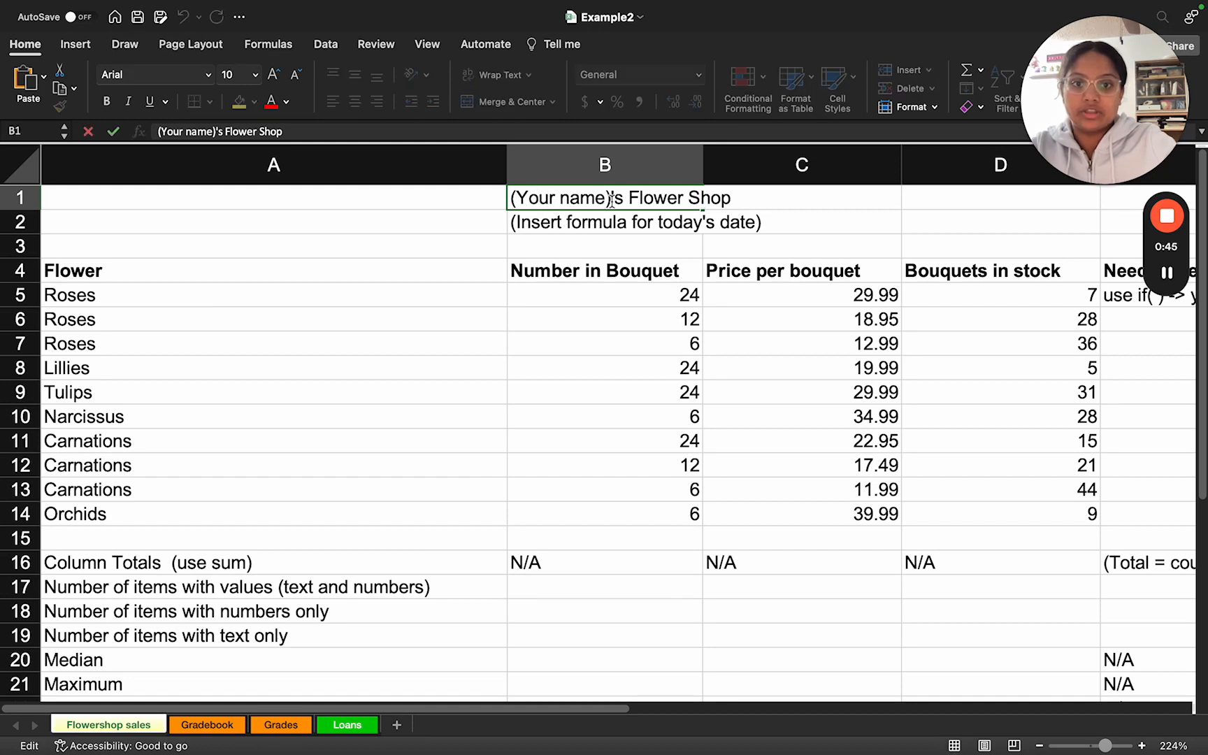
{"action": "left_click_drag", "start_coordinate": [610, 199], "coordinate": [485, 199]}
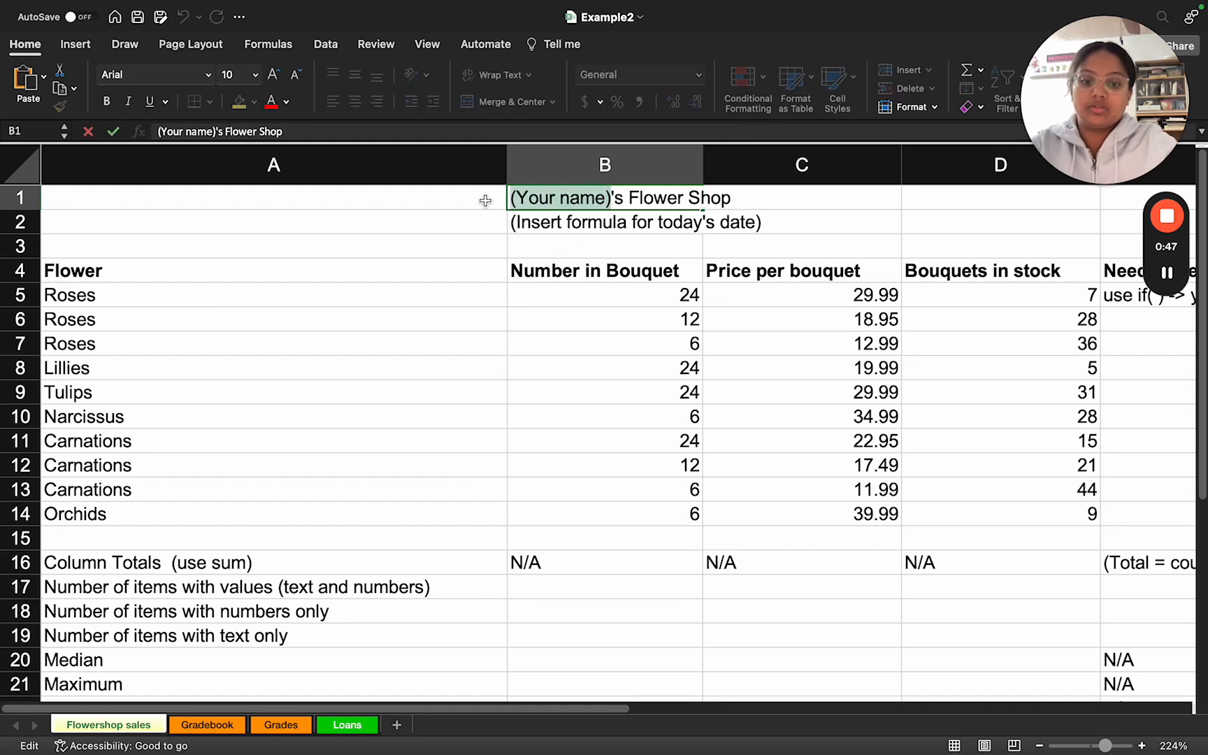
{"action": "type", "text": "Shreya"}
Step: Replace the date placeholder text in B2 with the formula =today()
{"action": "left_click", "coordinate": [524, 224]}
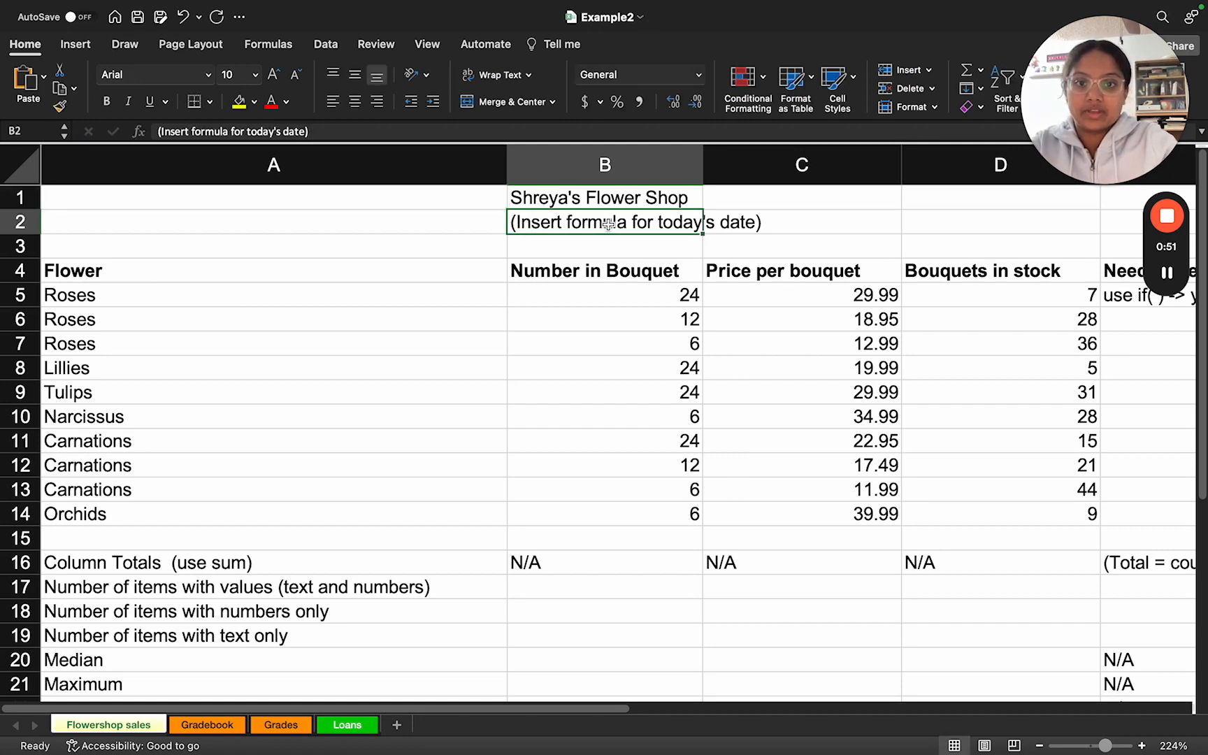
{"action": "left_click_drag", "start_coordinate": [326, 131], "coordinate": [155, 132]}
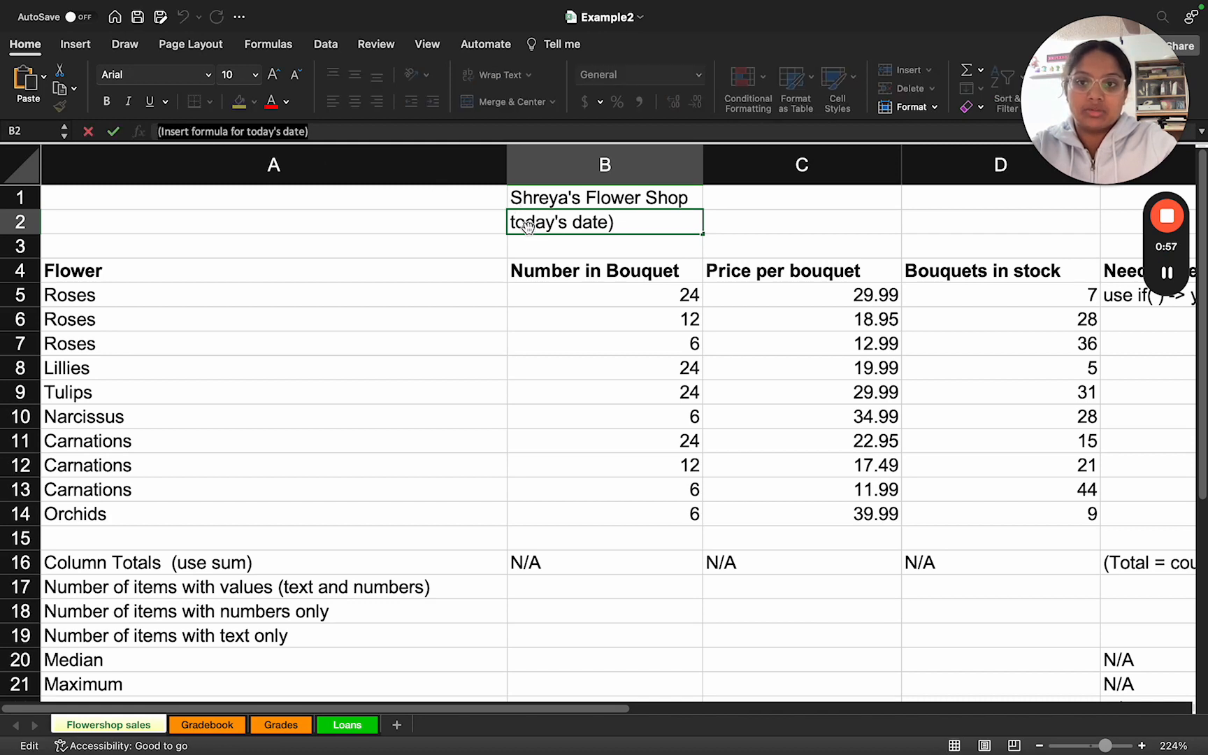
{"action": "left_click", "coordinate": [318, 131]}
{"action": "left_click_drag", "start_coordinate": [322, 131], "coordinate": [155, 132]}
{"action": "key", "text": "BackSpace"}
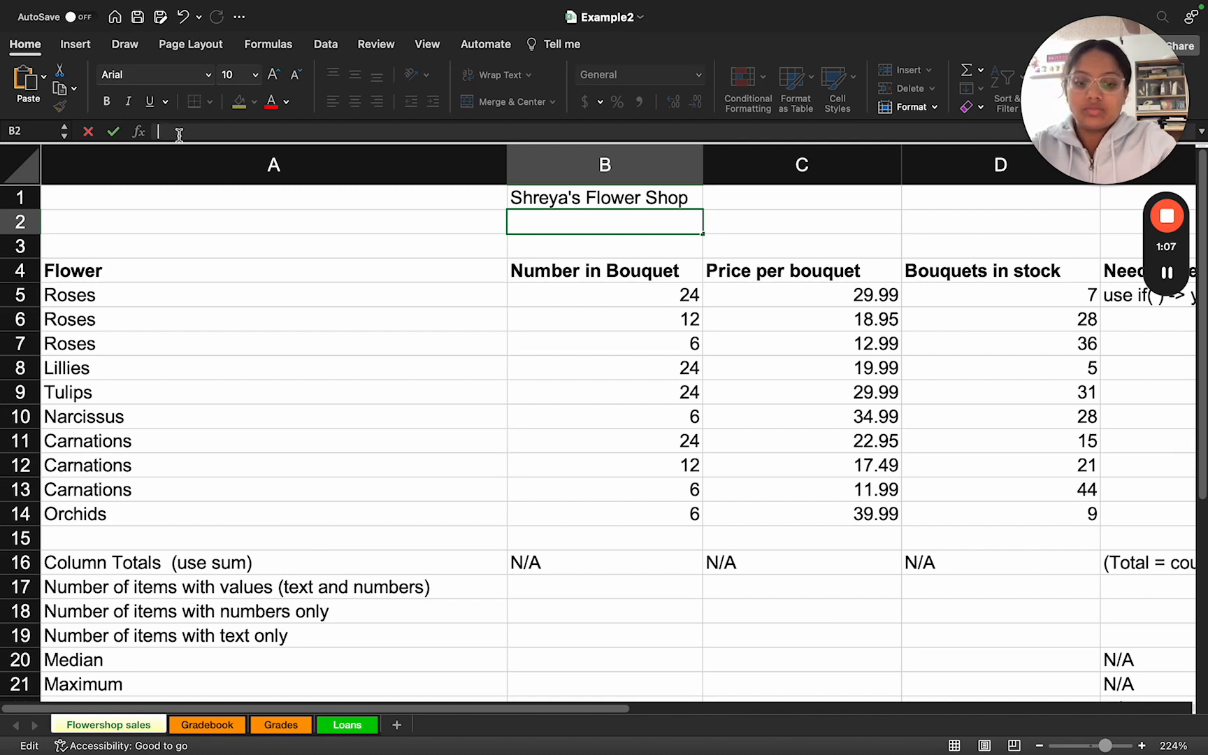
{"action": "type", "text": "=today"}
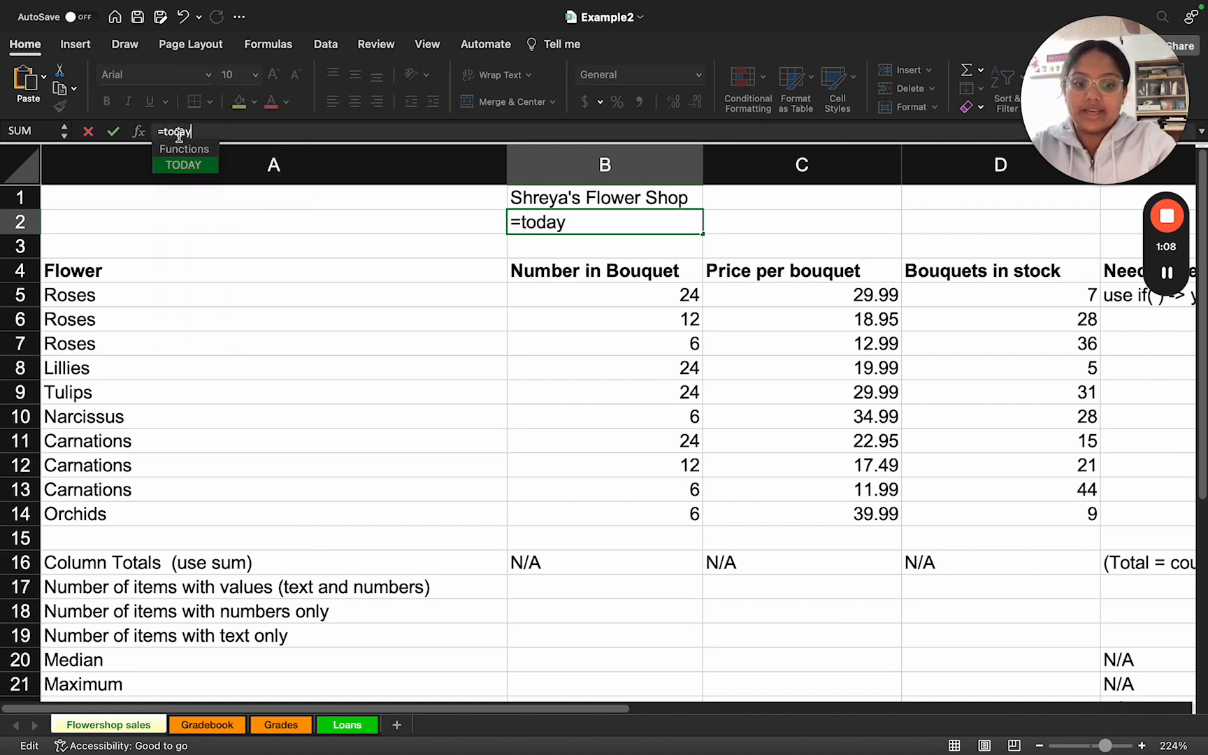
{"action": "type", "text": "()"}
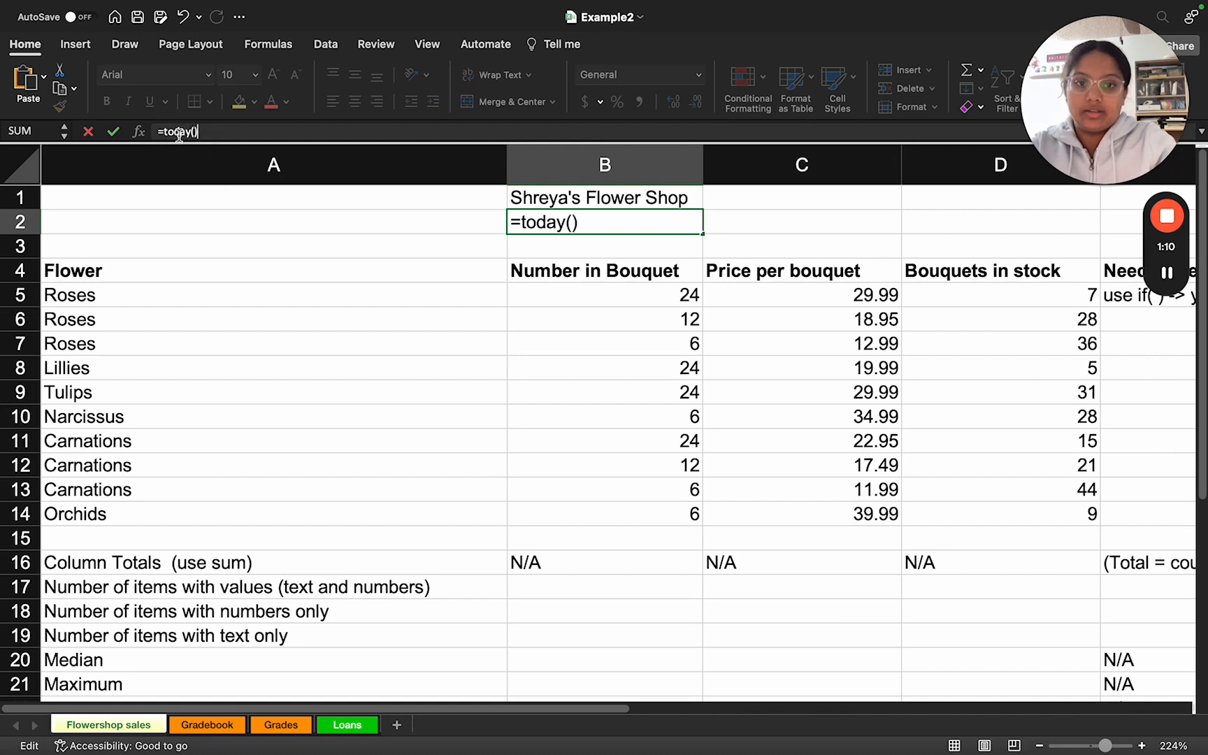
{"action": "key", "text": "Return"}
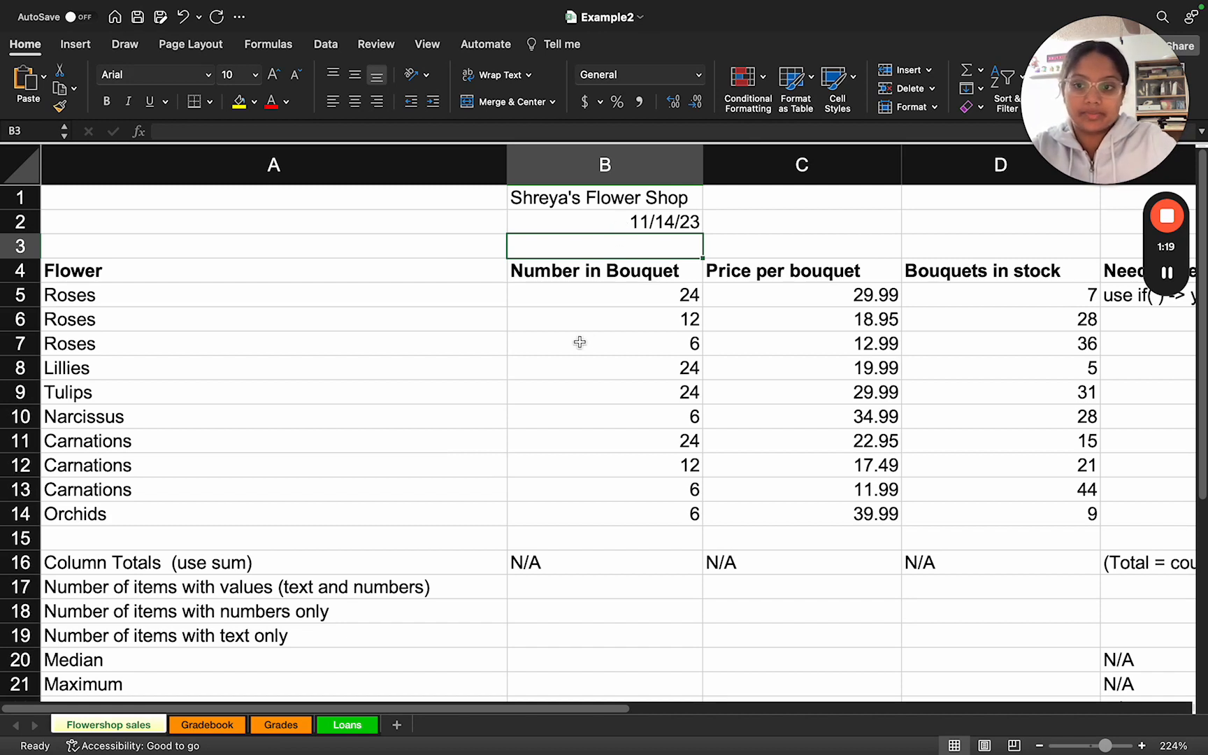
Step: Examine the columns and summary rows of the Flowershop sales sheet and the Example2.xlsx task slide for the required formulas
{"action": "scroll", "coordinate": [579, 342], "scroll_direction": "down", "scroll_amount": 5, "text": "ctrl"}
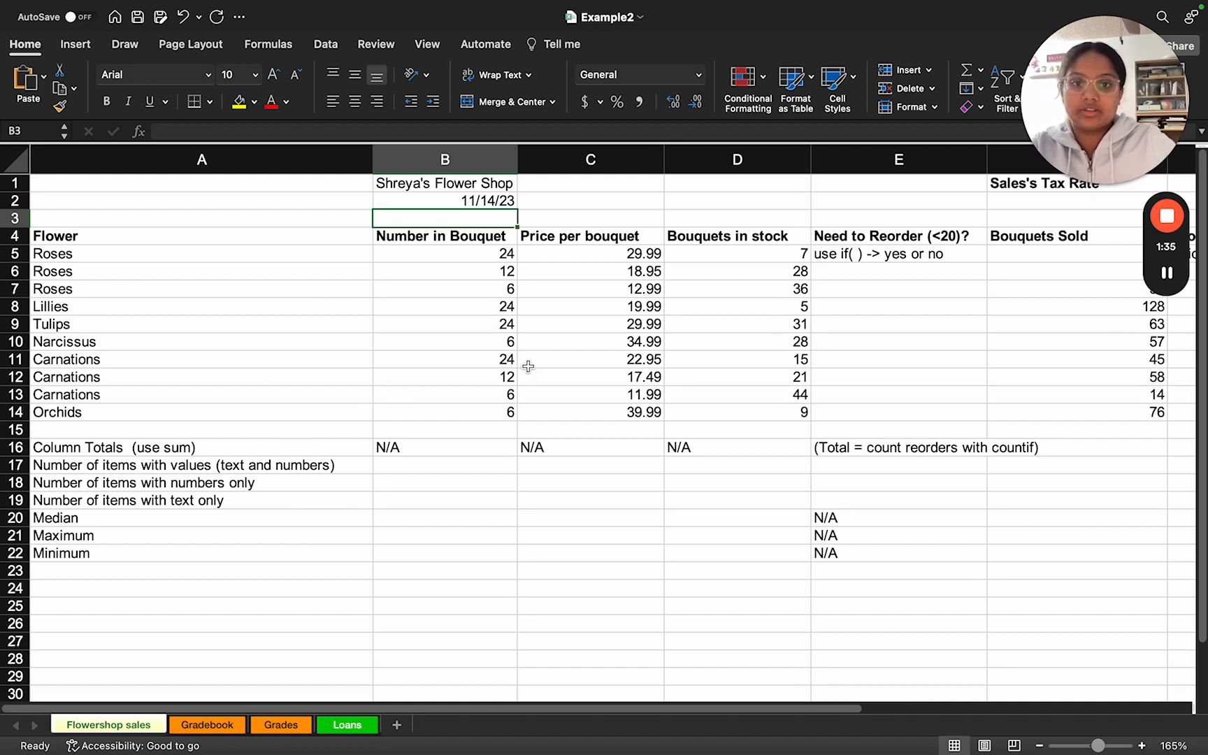
{"action": "scroll", "coordinate": [528, 367], "scroll_direction": "right", "scroll_amount": 5}
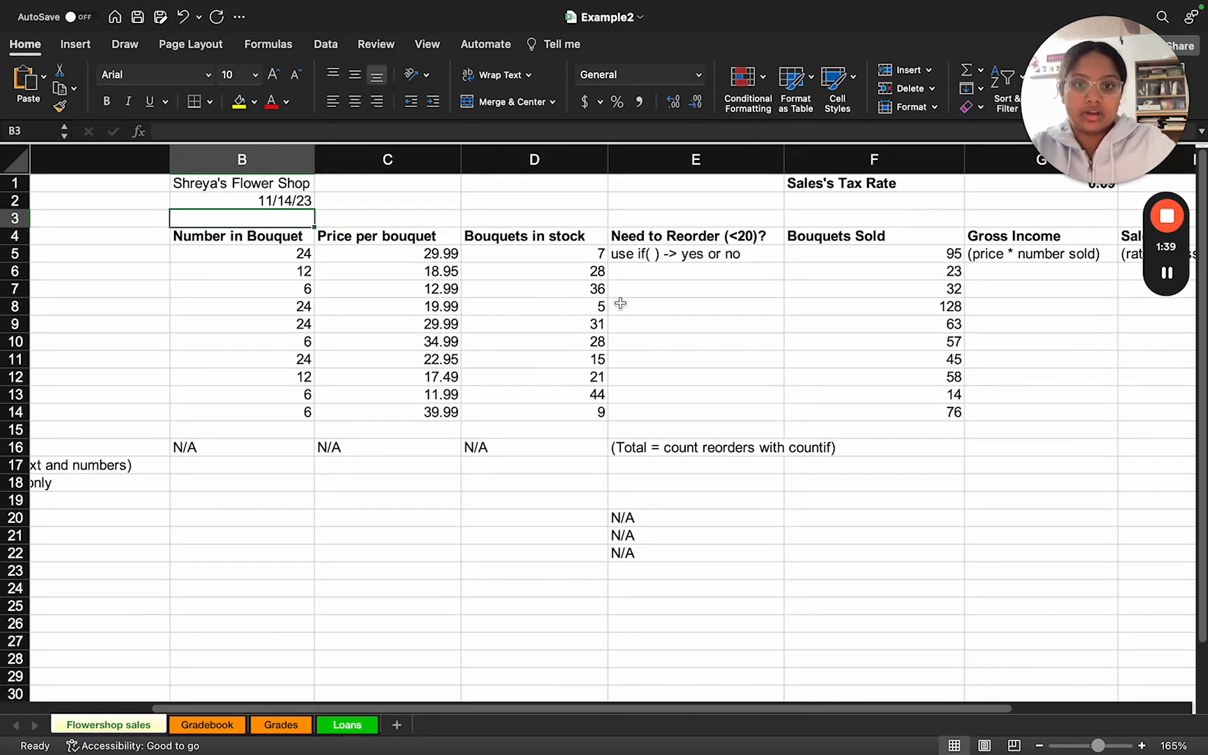
{"action": "scroll", "coordinate": [620, 304], "scroll_direction": "right", "scroll_amount": 2}
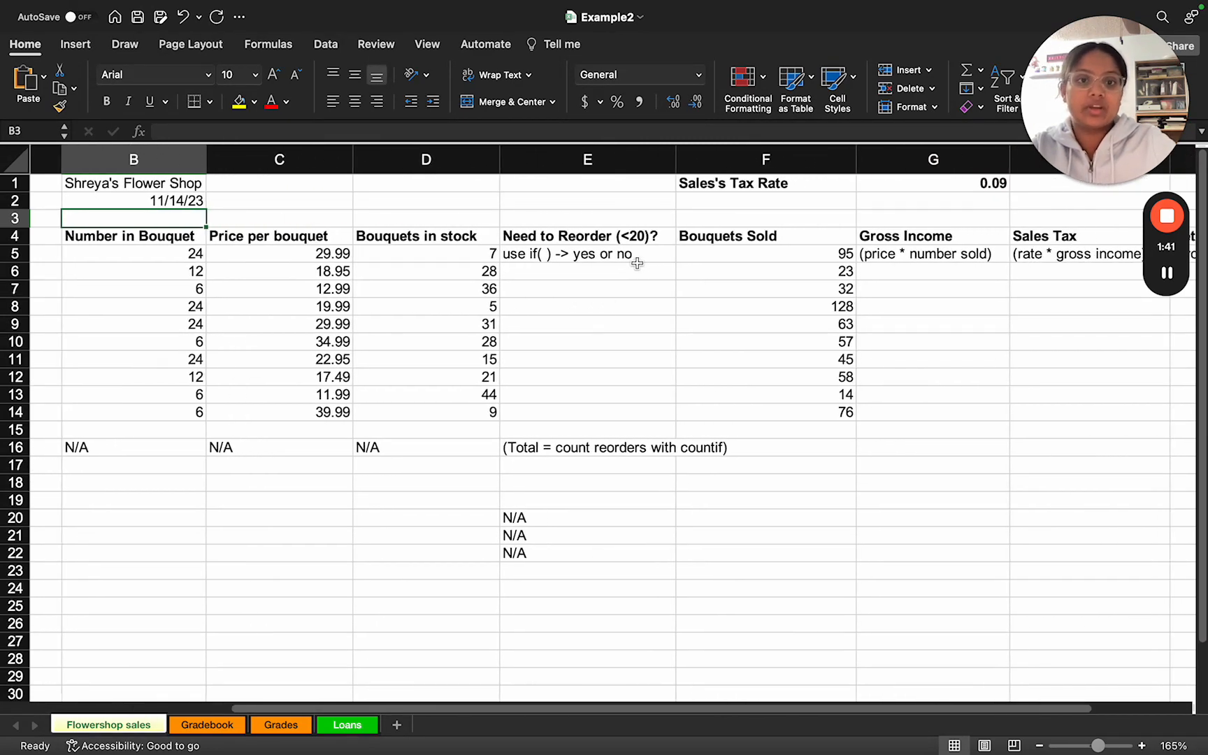
{"action": "scroll", "coordinate": [637, 263], "scroll_direction": "right", "scroll_amount": 4}
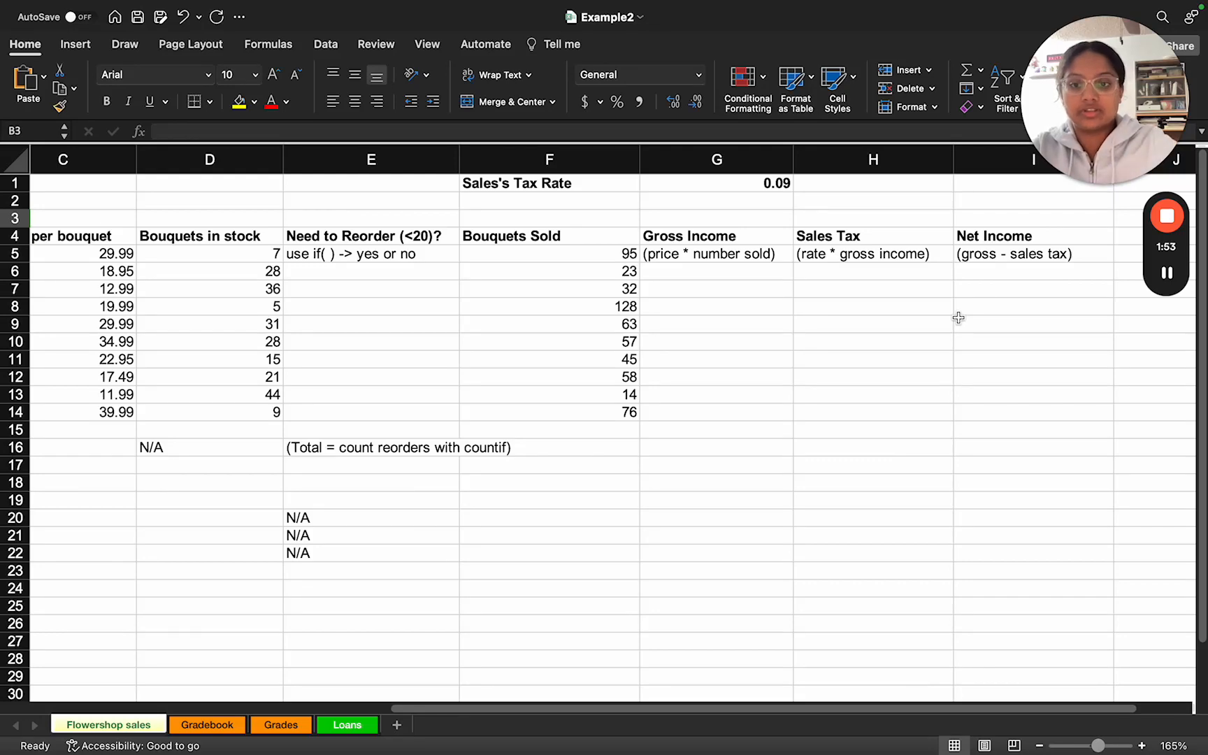
{"action": "scroll", "coordinate": [499, 486], "scroll_direction": "left", "scroll_amount": 5}
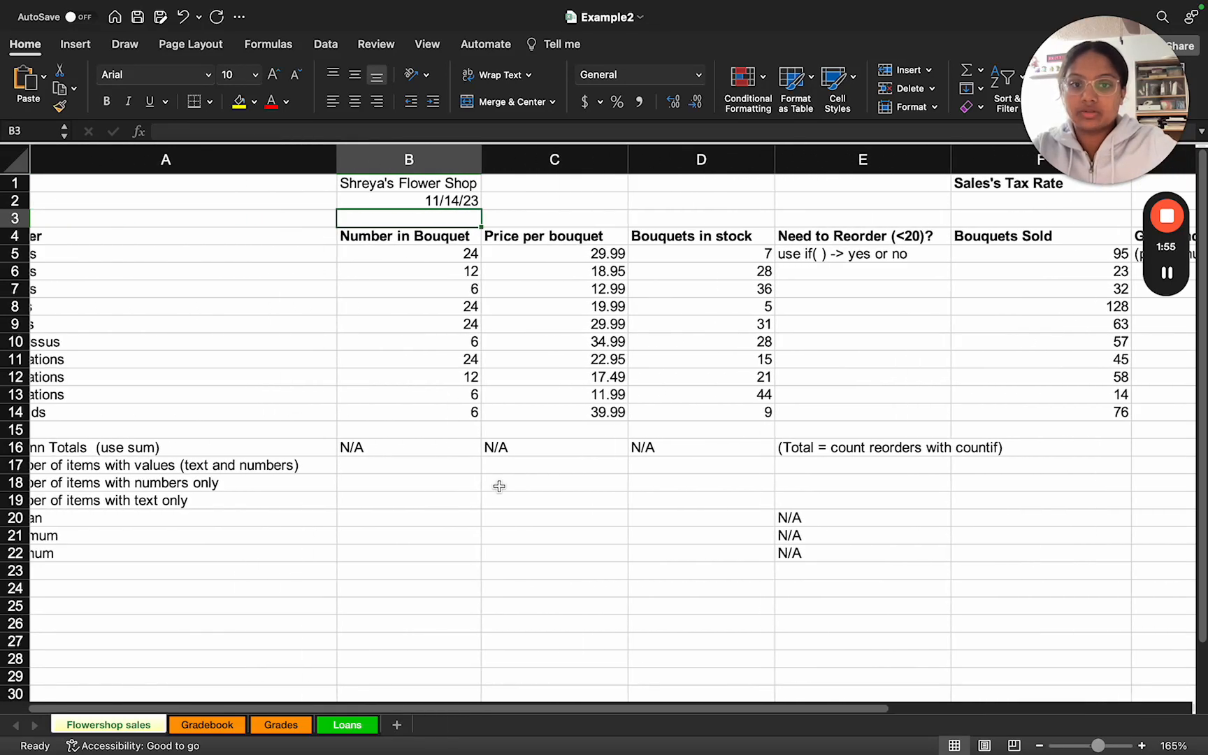
{"action": "scroll", "coordinate": [499, 485], "scroll_direction": "left", "scroll_amount": 1}
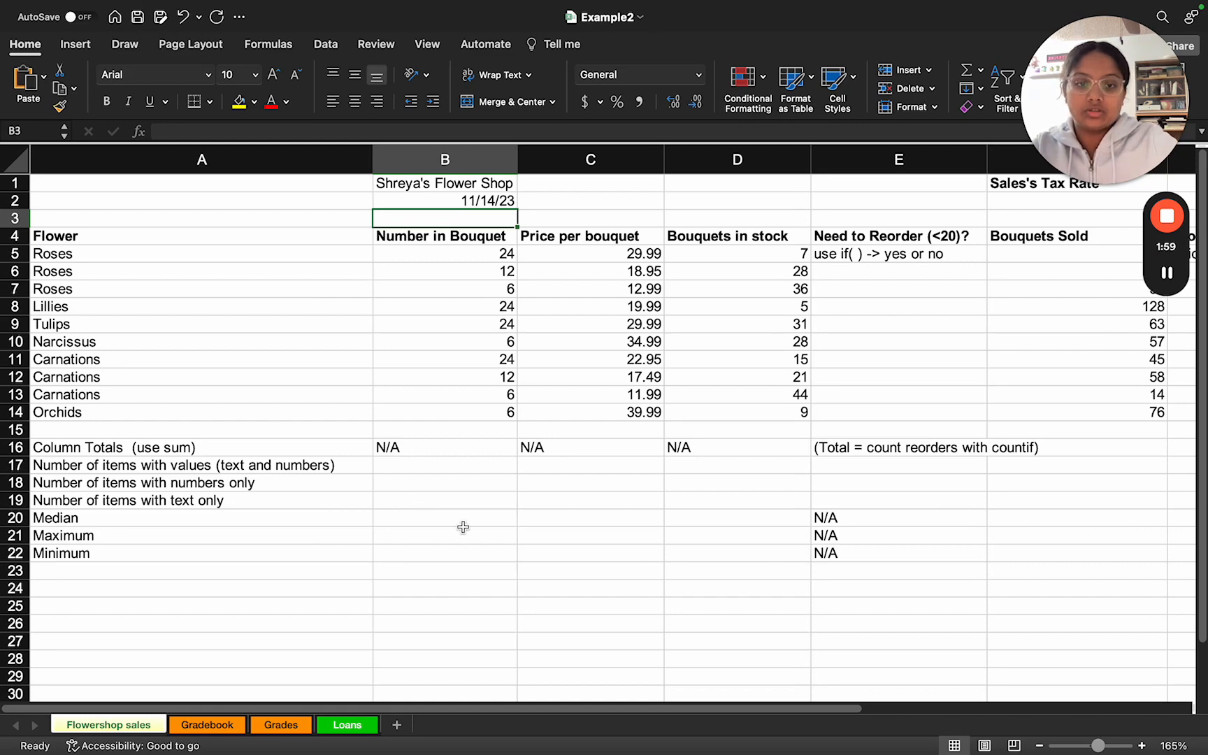
{"action": "key", "text": "ctrl+Right"}
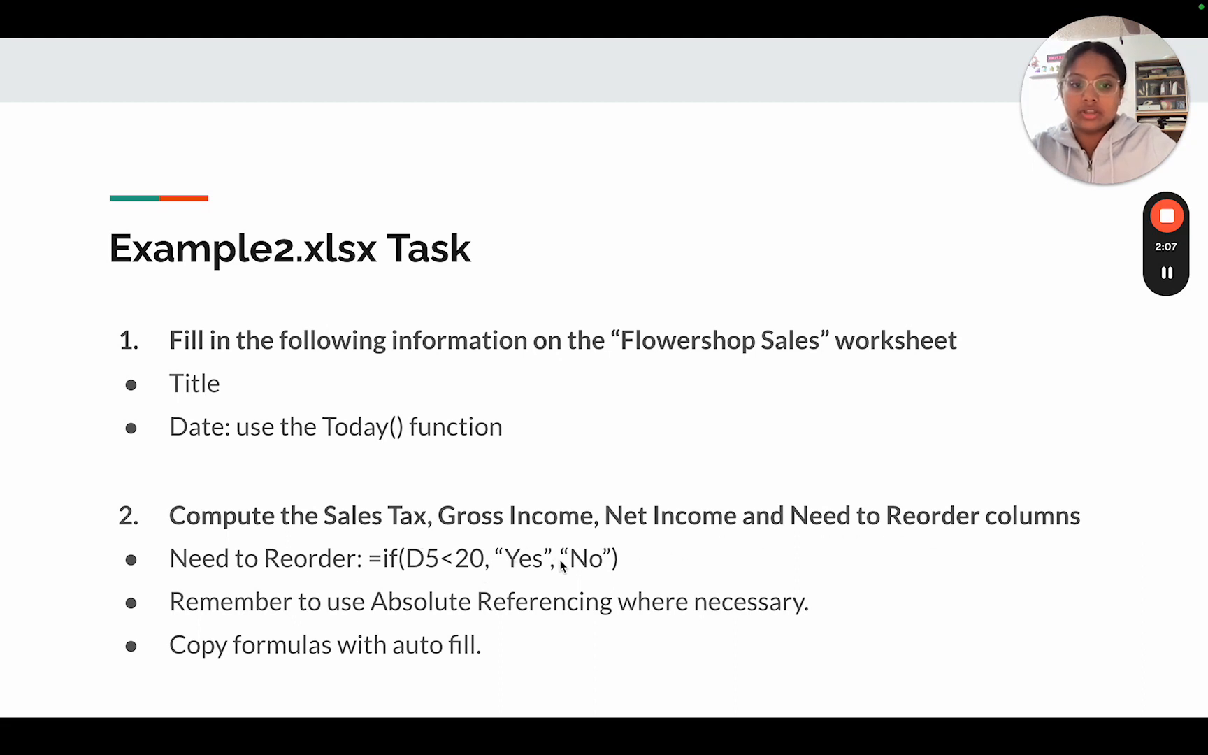
{"action": "key", "text": "ctrl+Left"}
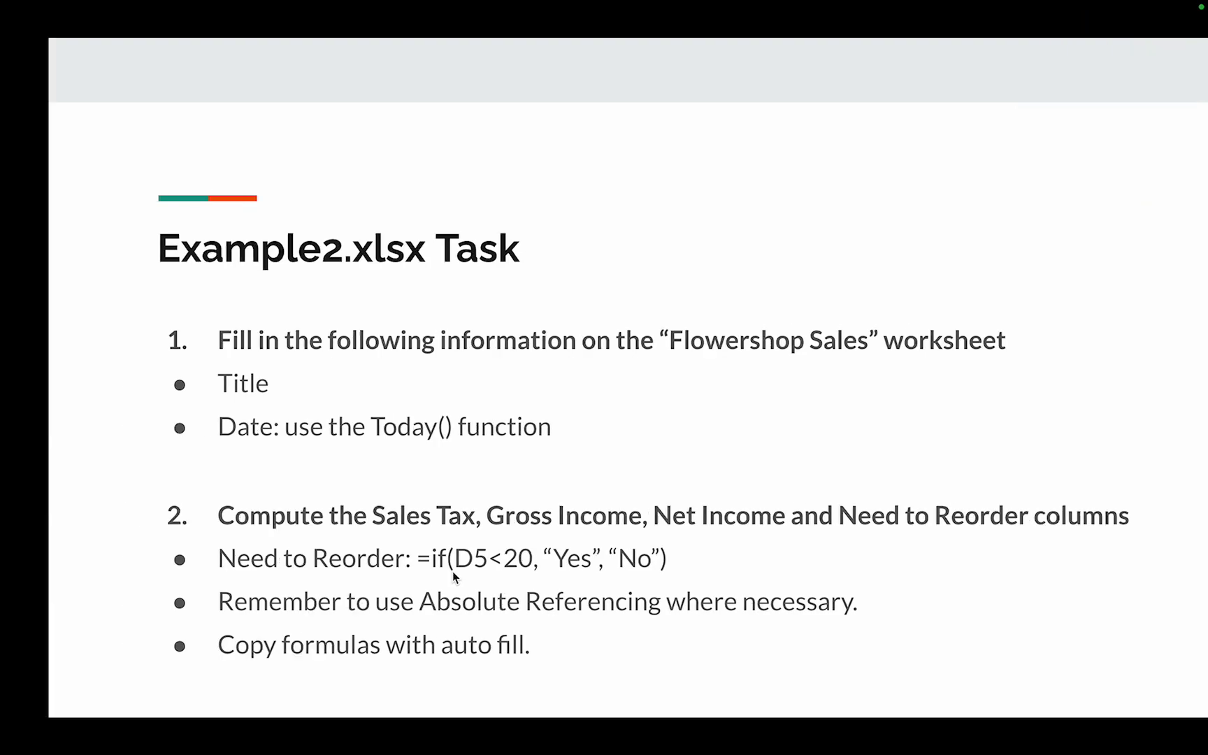
Step: Replace the hint in E5 under Need to Reorder with the formula =if(D5<20, "Yes", "No")
{"action": "scroll", "coordinate": [758, 368], "scroll_direction": "right", "scroll_amount": 2}
{"action": "scroll", "coordinate": [758, 369], "scroll_direction": "right", "scroll_amount": 1}
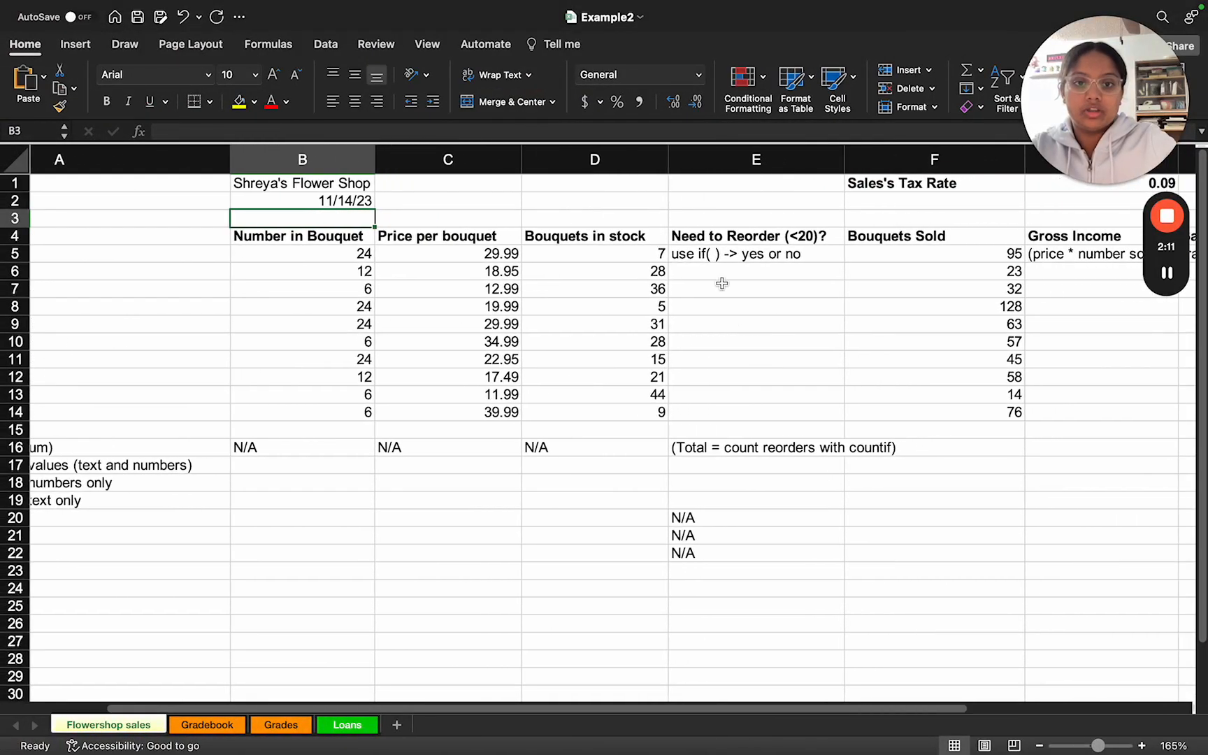
{"action": "scroll", "coordinate": [721, 282], "scroll_direction": "up", "scroll_amount": 5}
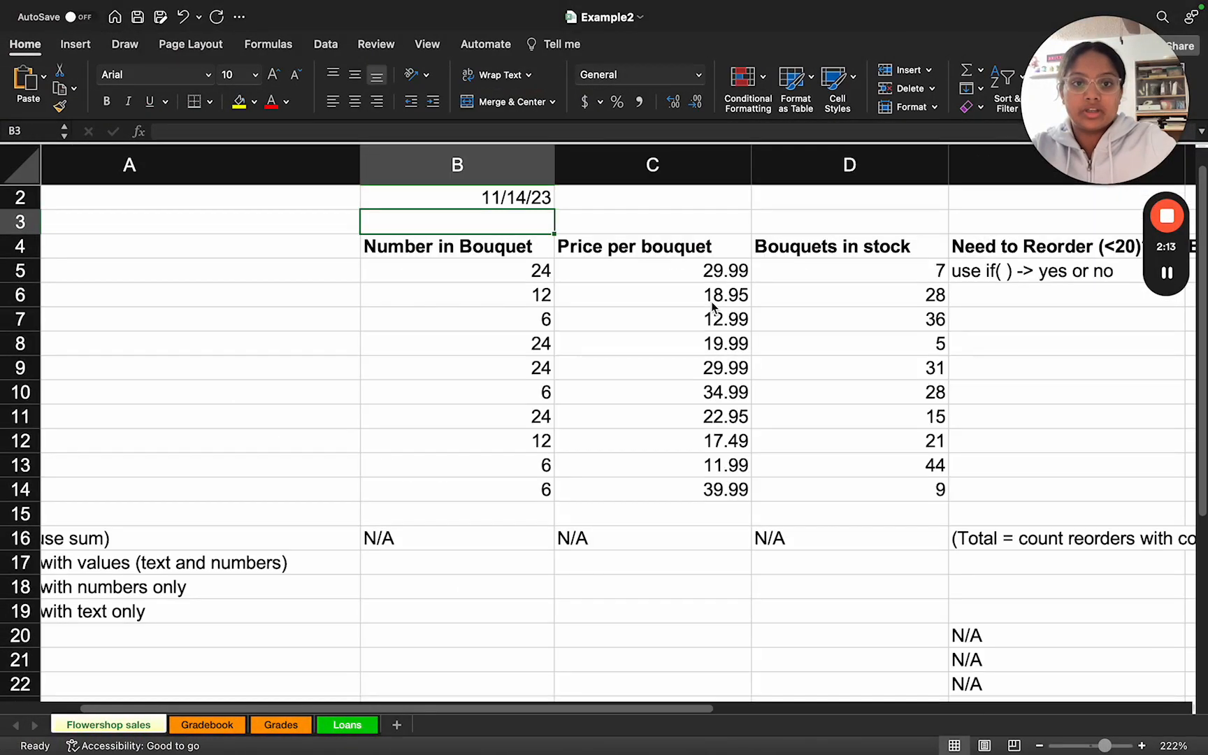
{"action": "scroll", "coordinate": [669, 319], "scroll_direction": "right", "scroll_amount": 5}
{"action": "scroll", "coordinate": [669, 319], "scroll_direction": "up", "scroll_amount": 1}
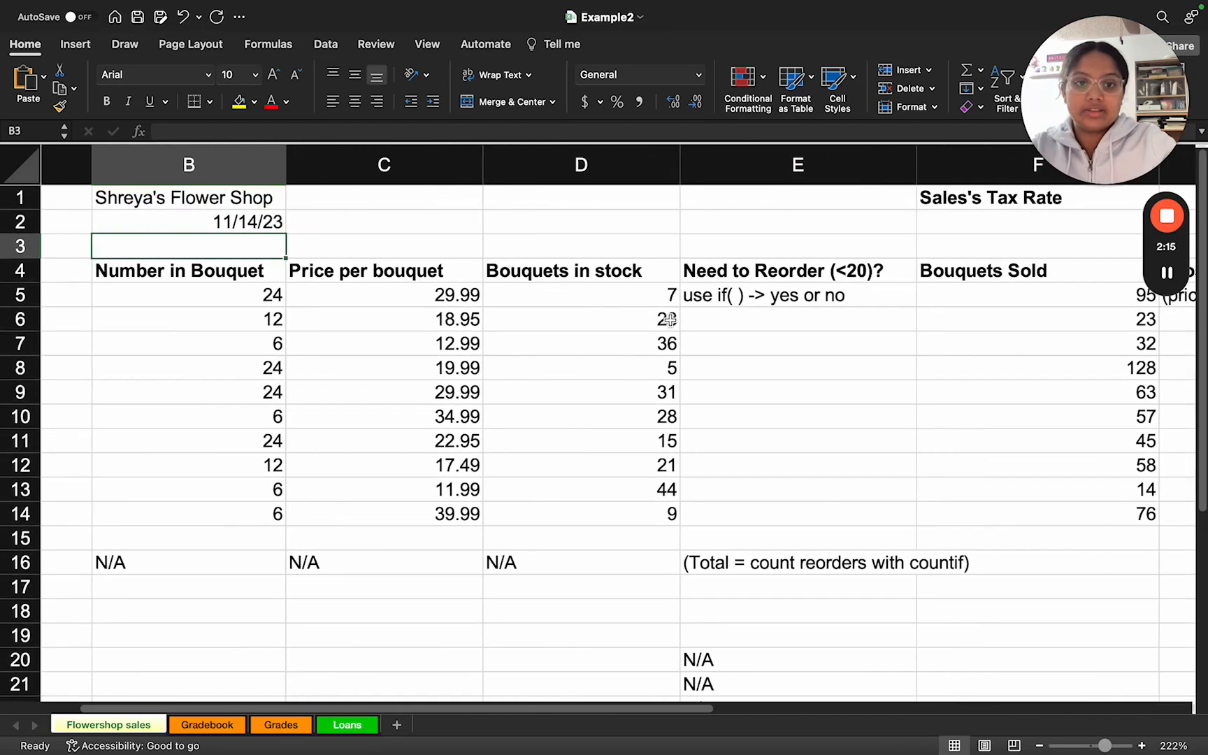
{"action": "scroll", "coordinate": [669, 319], "scroll_direction": "right", "scroll_amount": 2}
{"action": "scroll", "coordinate": [669, 320], "scroll_direction": "down", "scroll_amount": 1}
{"action": "scroll", "coordinate": [768, 278], "scroll_direction": "right", "scroll_amount": 1}
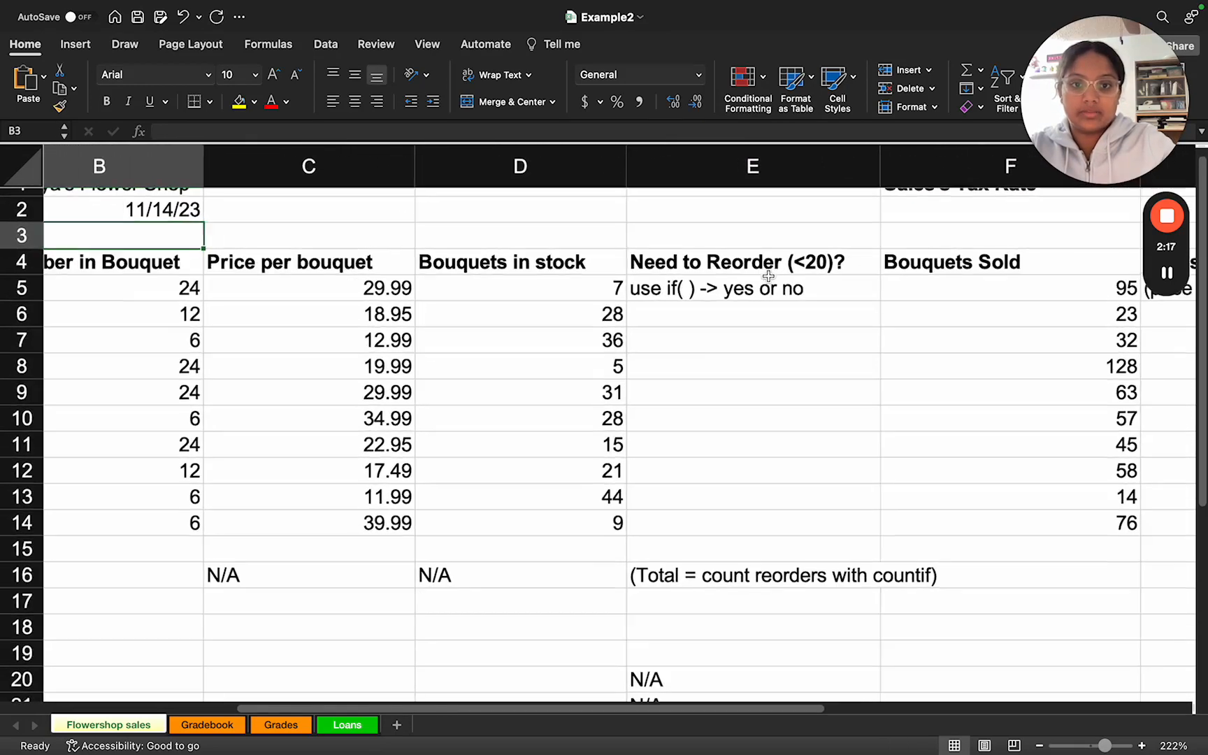
{"action": "scroll", "coordinate": [769, 275], "scroll_direction": "up", "scroll_amount": 3}
{"action": "scroll", "coordinate": [724, 316], "scroll_direction": "up", "scroll_amount": 3}
{"action": "left_click", "coordinate": [686, 318]}
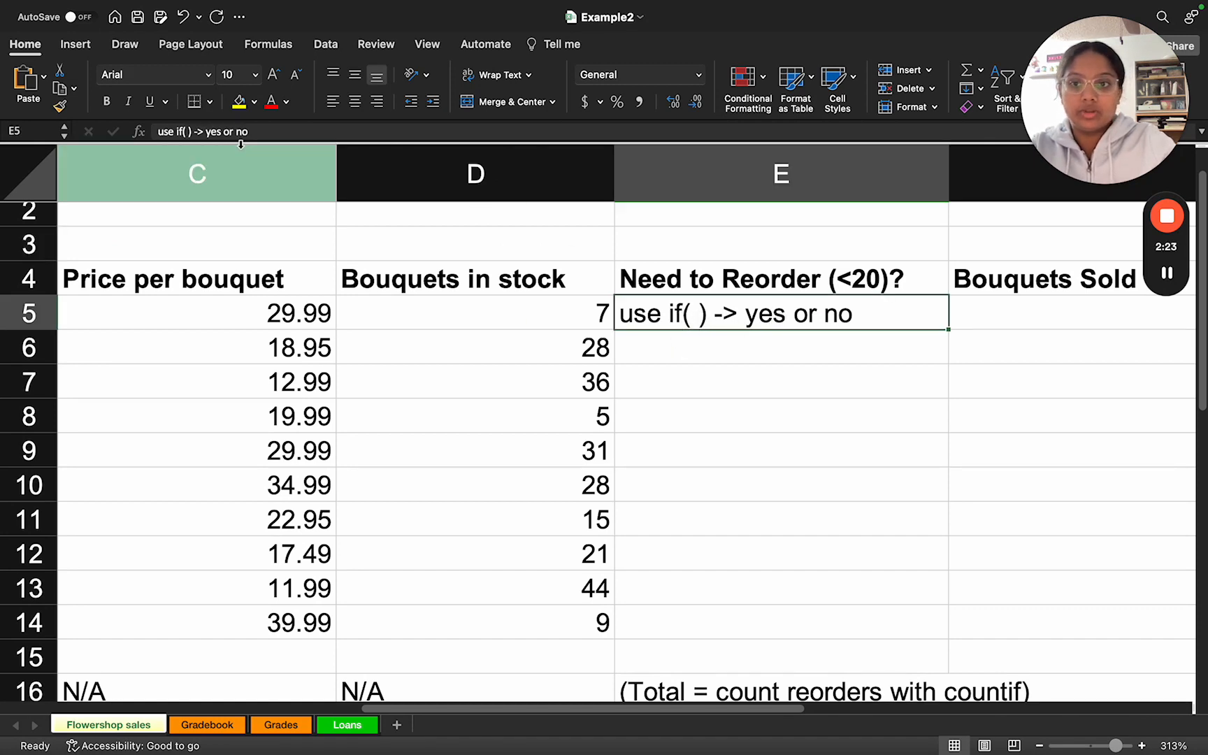
{"action": "left_click_drag", "start_coordinate": [259, 131], "coordinate": [152, 132]}
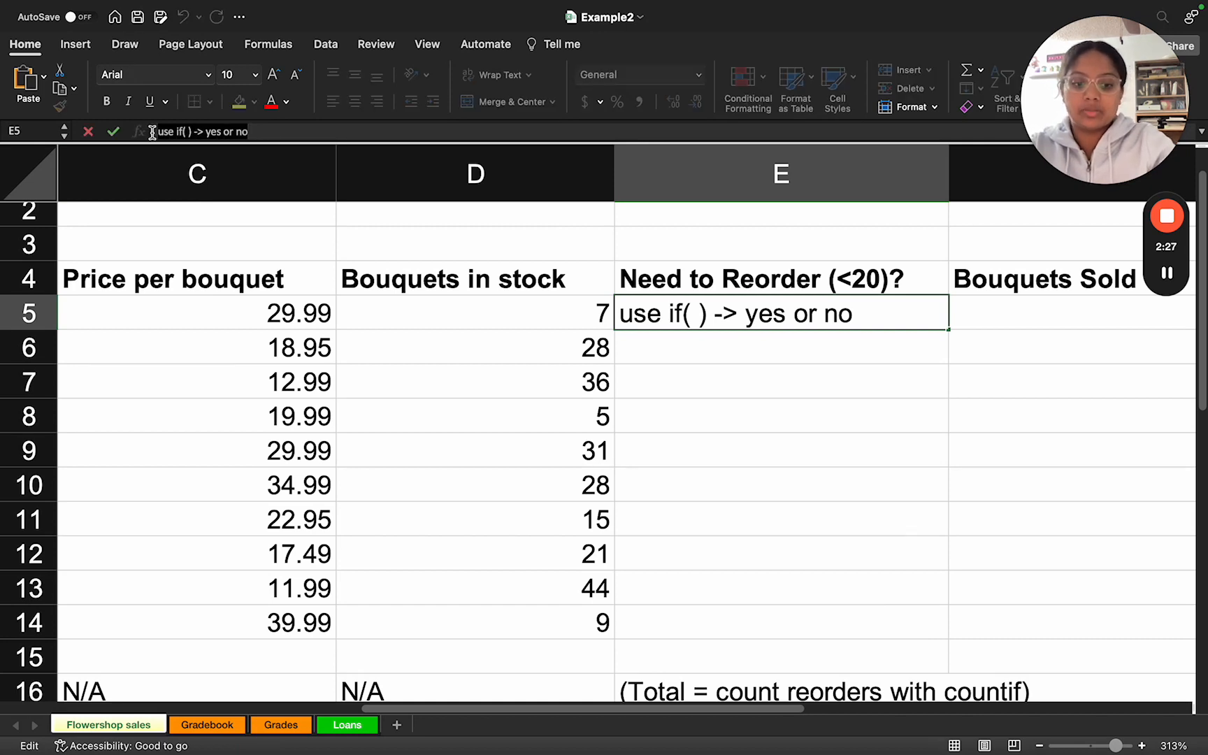
{"action": "type", "text": "=if("}
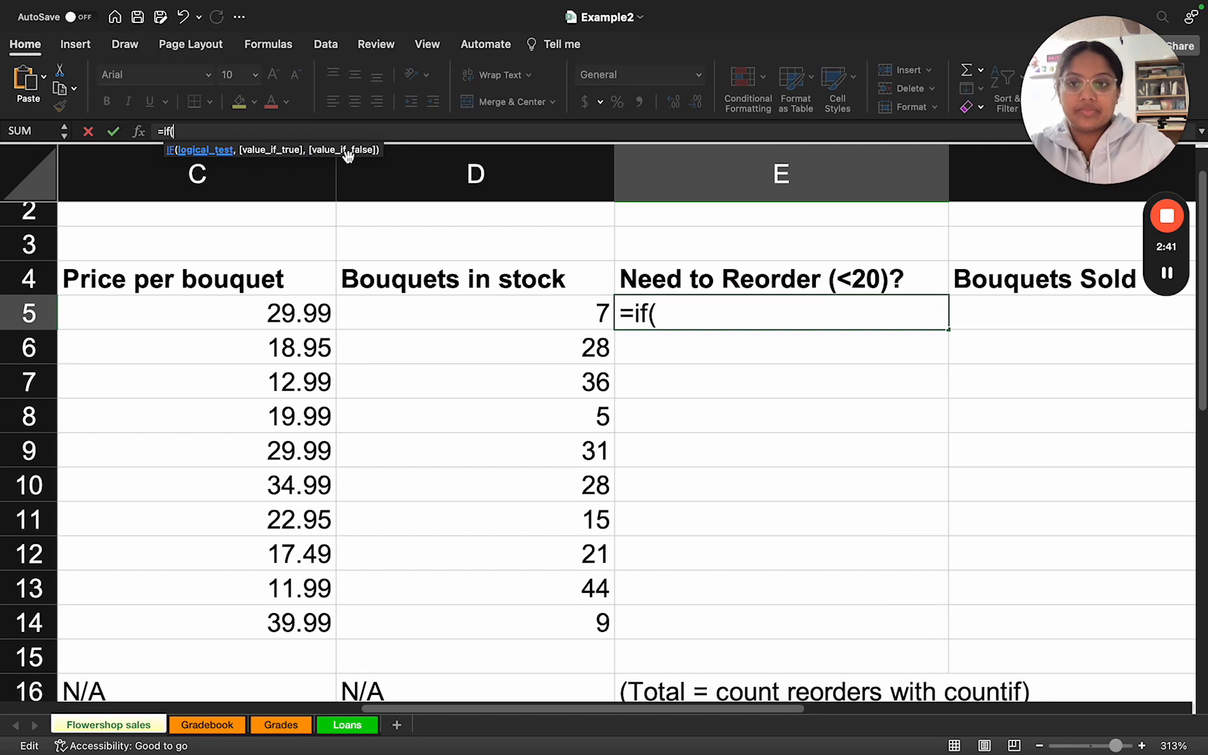
{"action": "type", "text": "D5"}
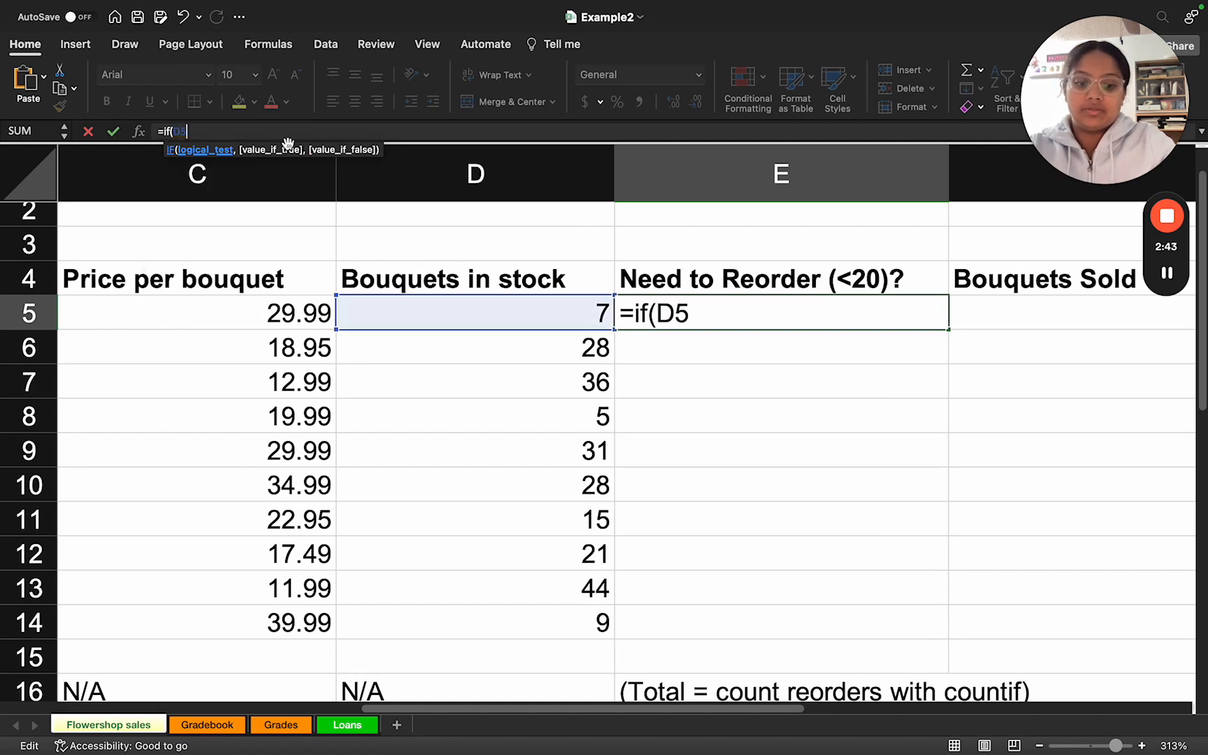
{"action": "type", "text": "<20"}
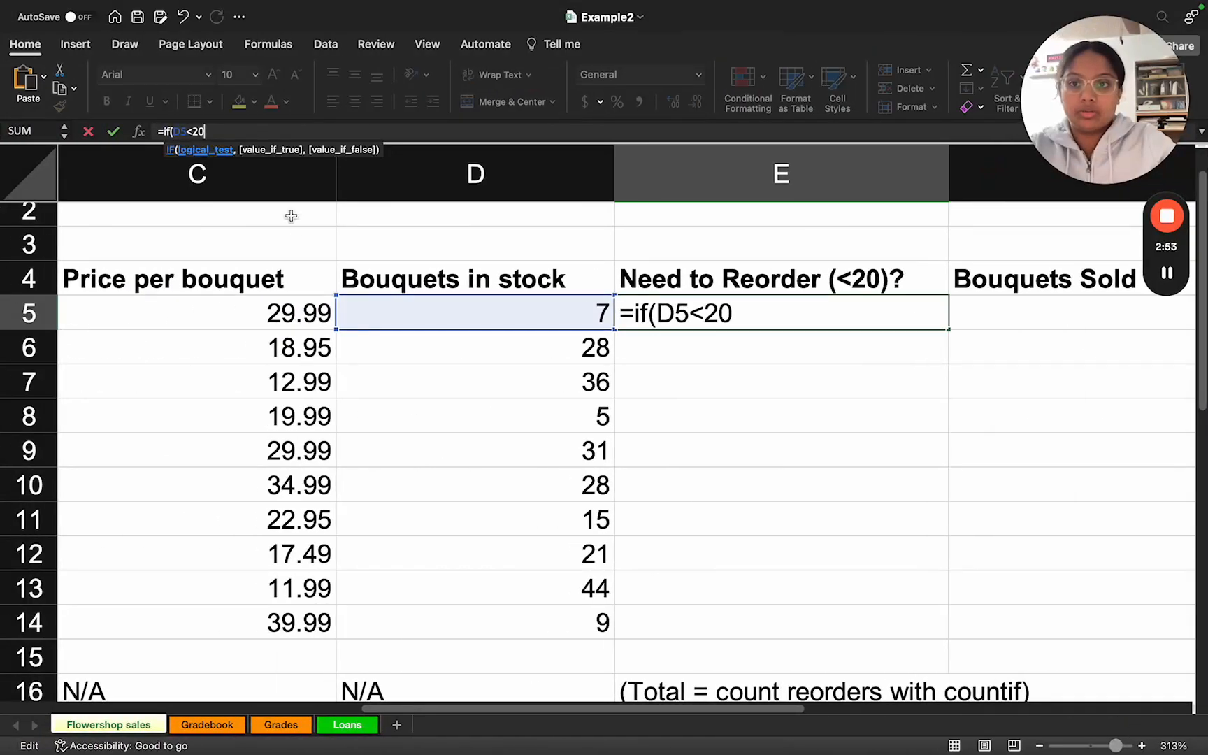
{"action": "type", "text": ", \"Yes"}
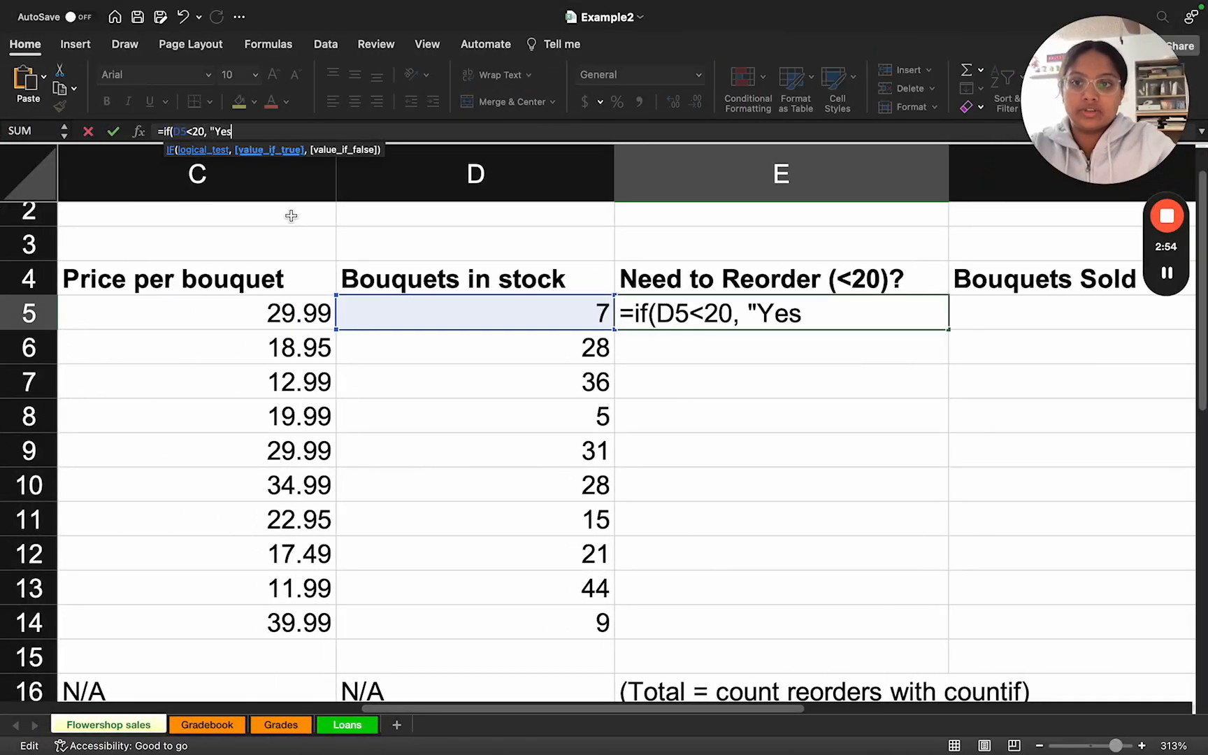
{"action": "type", "text": "\", \""}
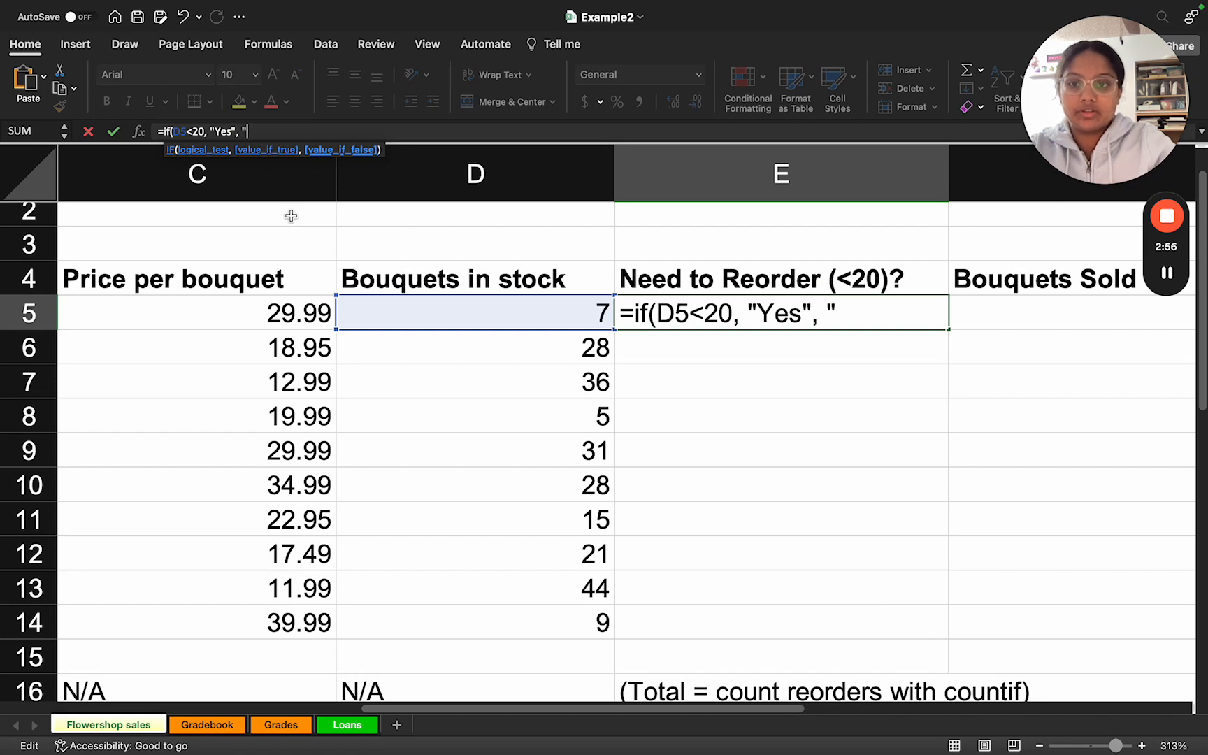
{"action": "type", "text": "No\")"}
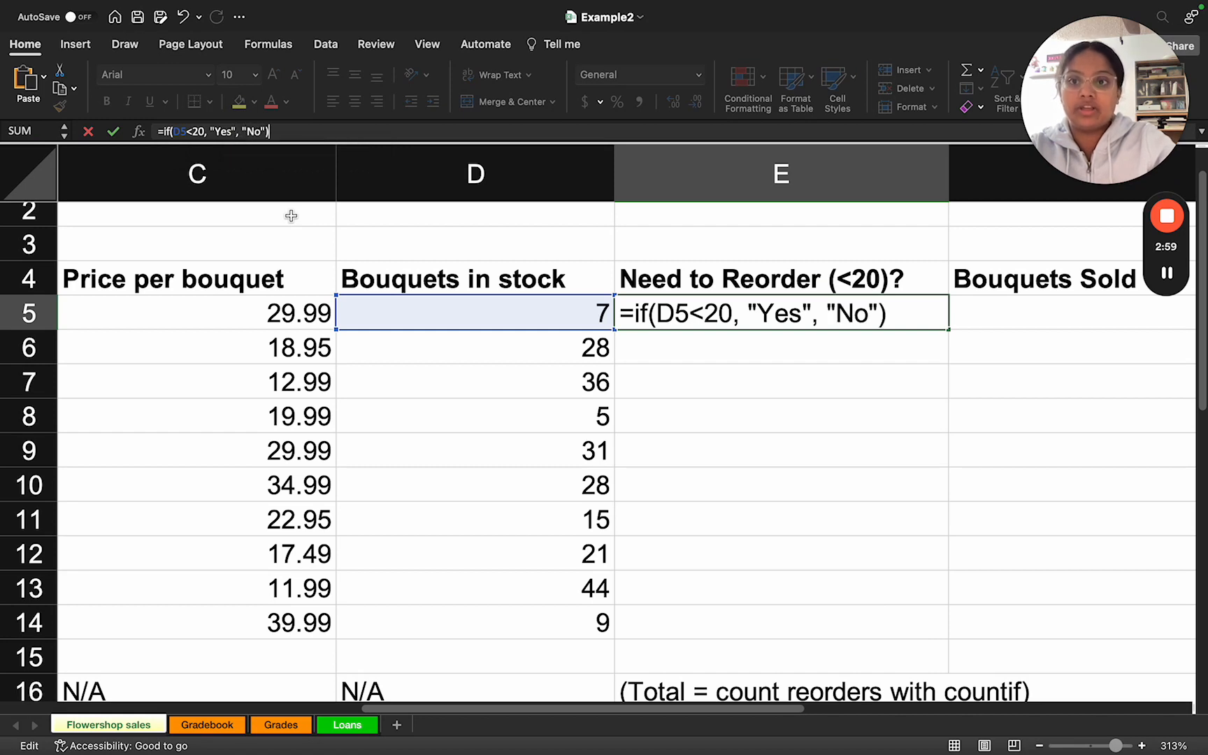
{"action": "key", "text": "BackSpace"}
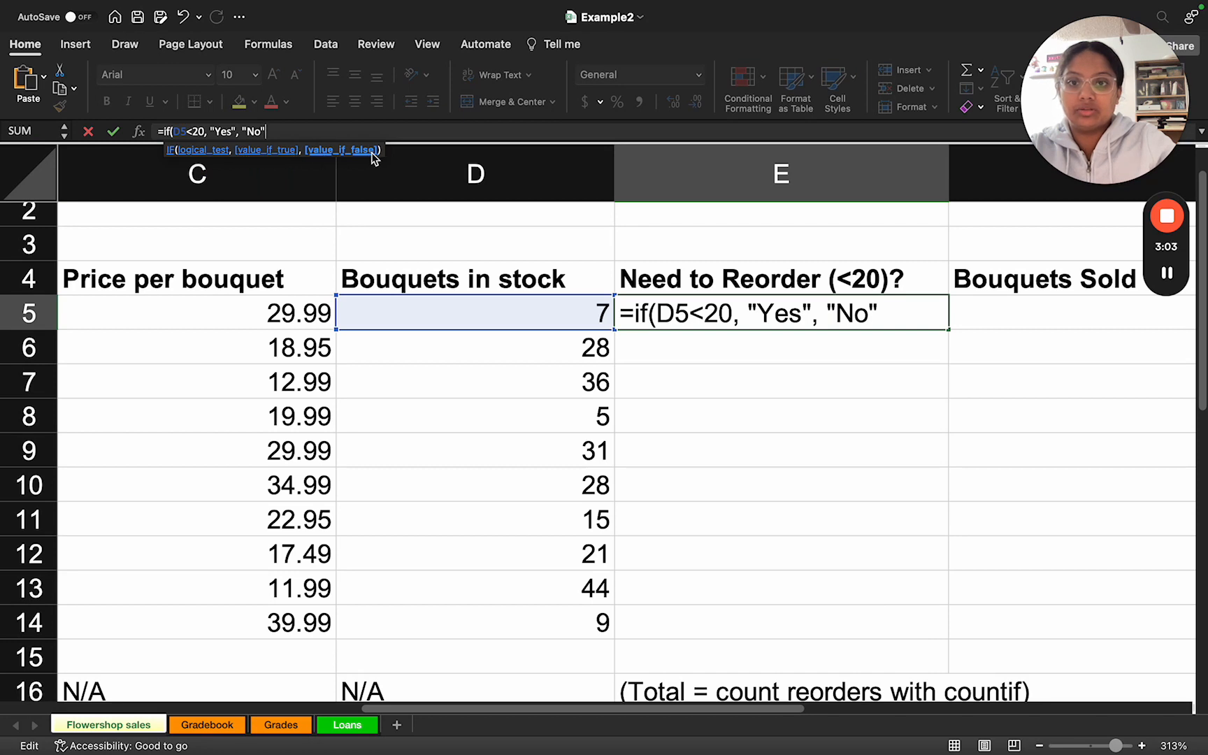
{"action": "type", "text": ")"}
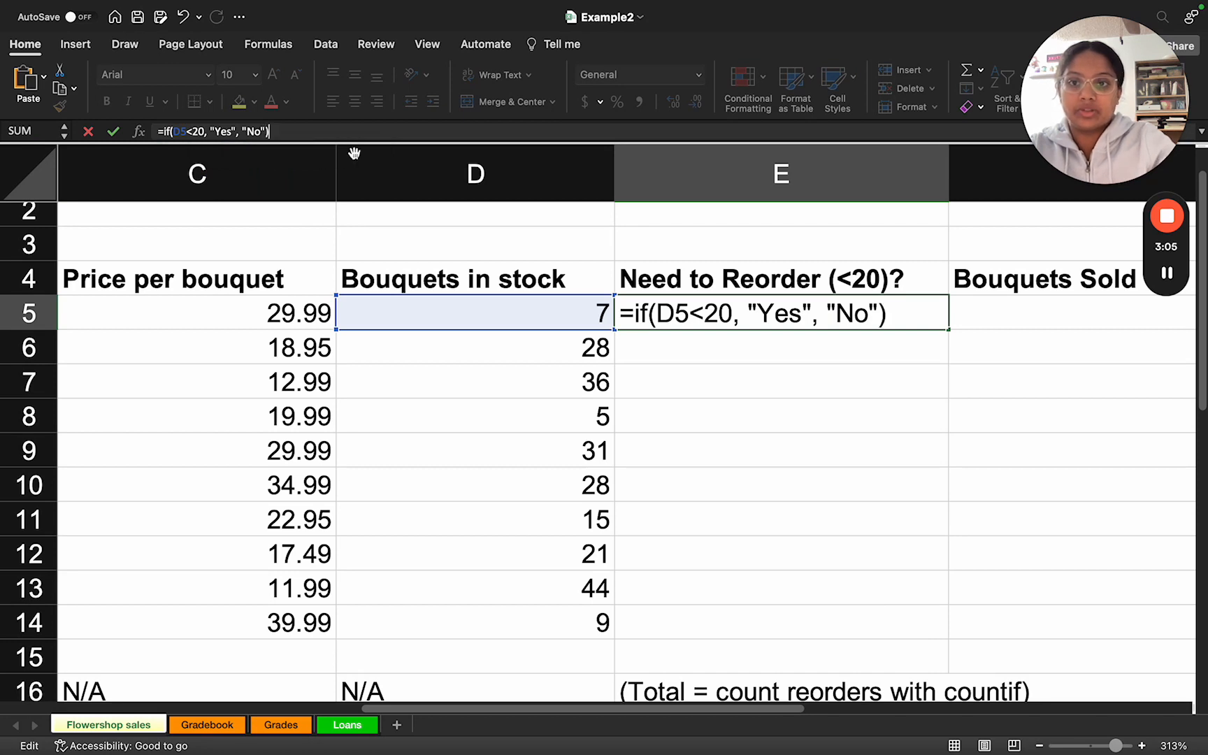
{"action": "key", "text": "Return"}
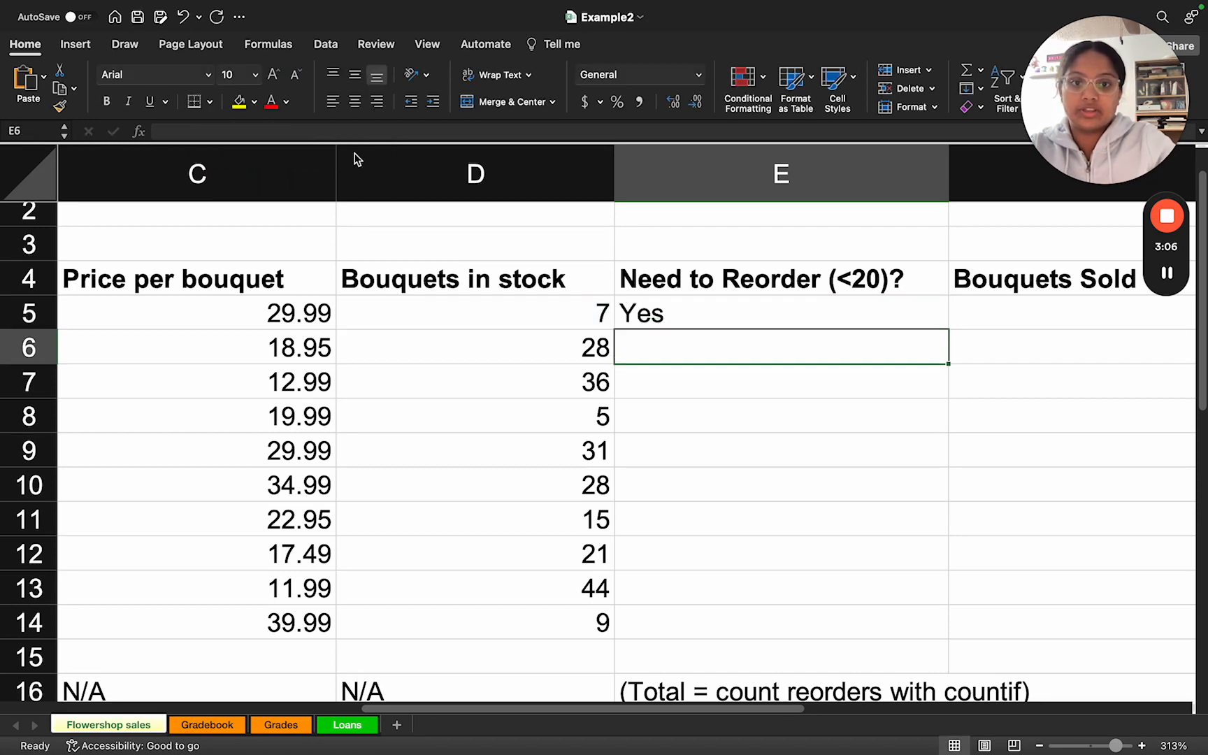
Step: Auto-fill the Need to Reorder formula from E5 down through E14
{"action": "left_click", "coordinate": [668, 318]}
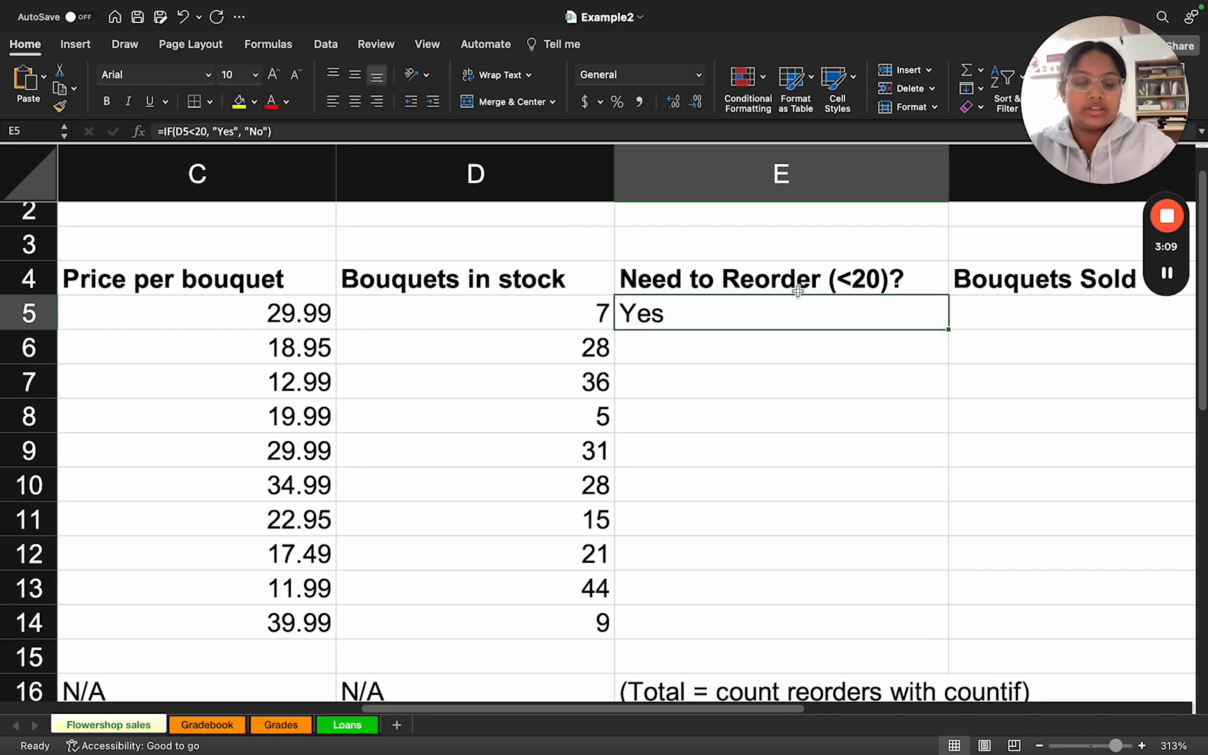
{"action": "left_click", "coordinate": [588, 316]}
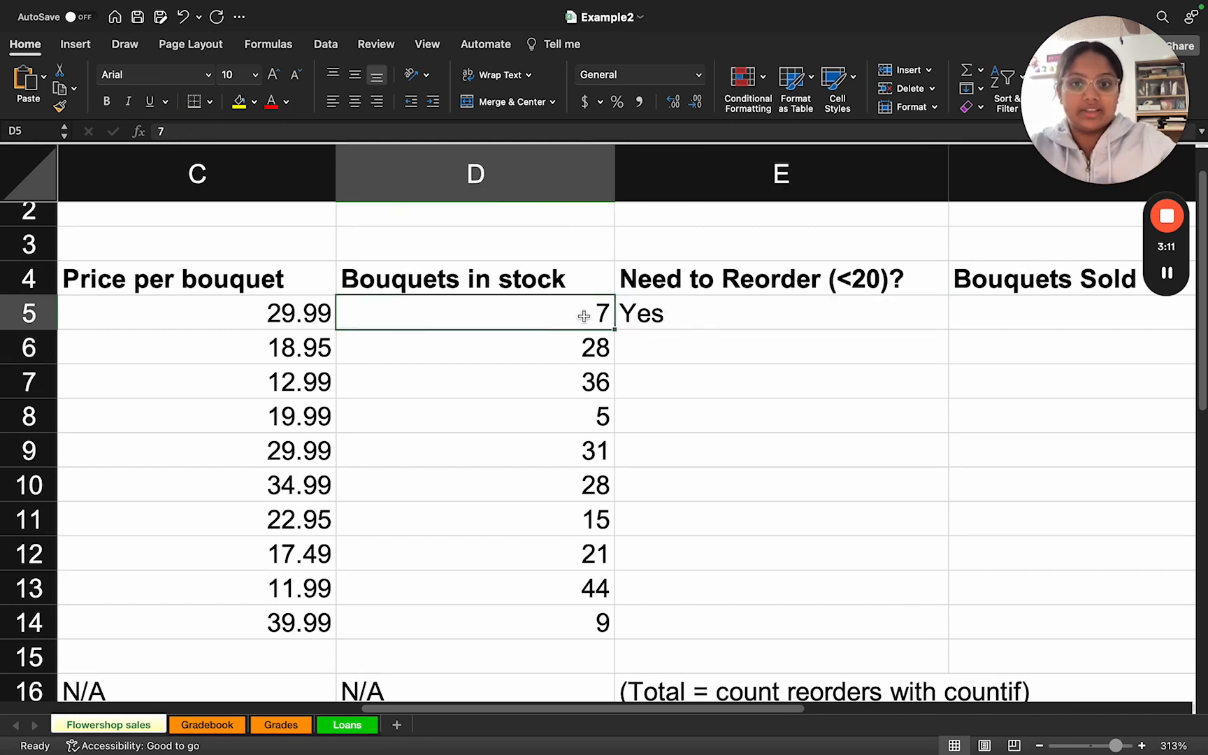
{"action": "left_click", "coordinate": [663, 313]}
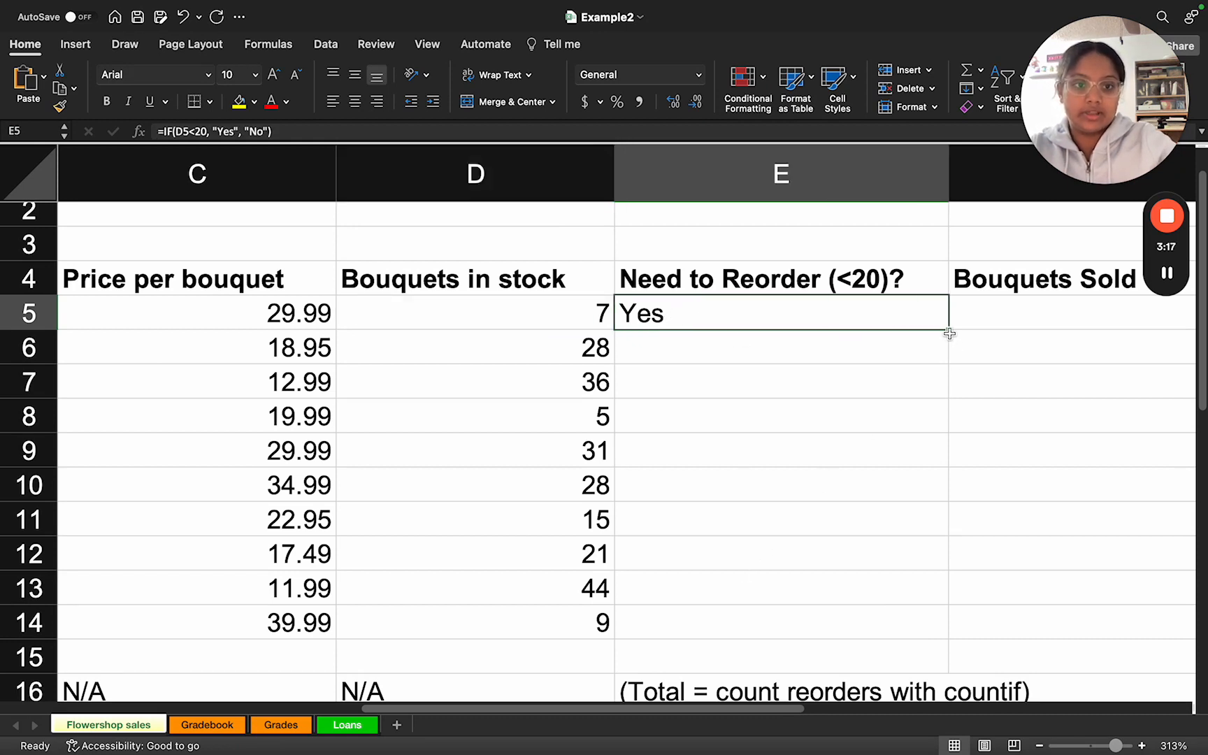
{"action": "left_click_drag", "start_coordinate": [948, 332], "coordinate": [934, 629]}
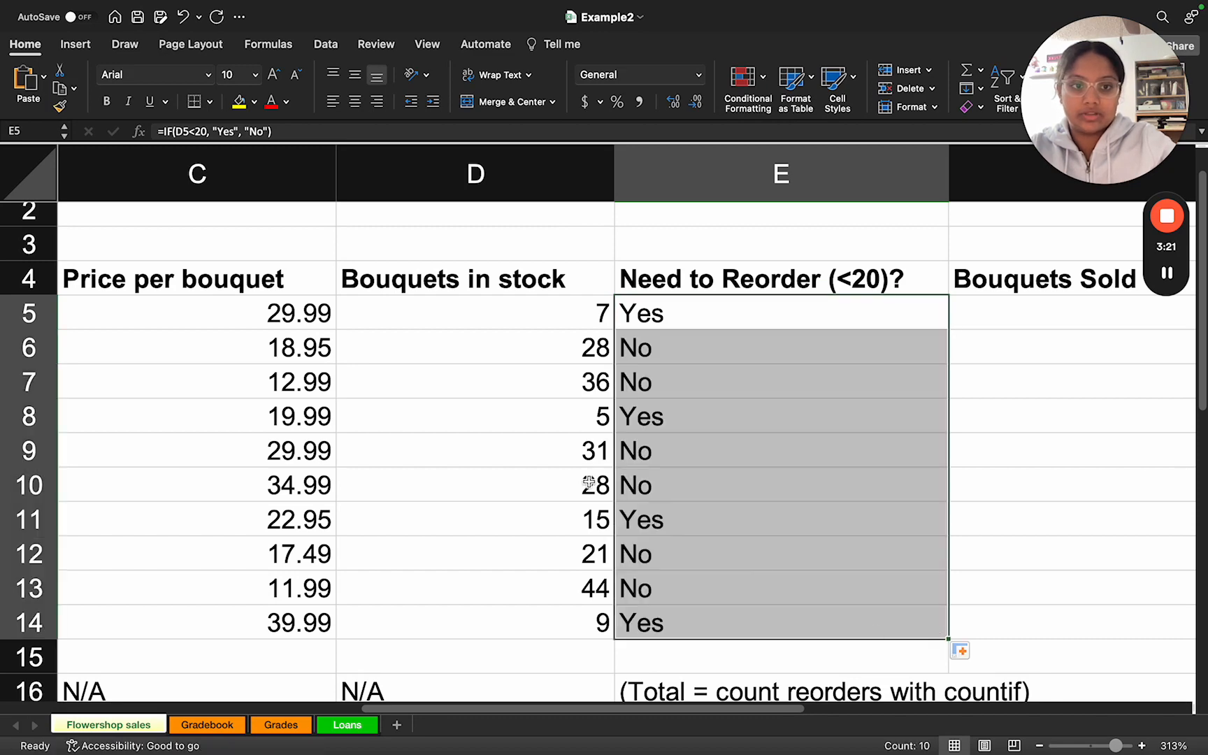
Step: Examine the Example2.xlsx task slide and the Flowershop sales columns for the price and bouquets sold cells needed for Gross Income
{"action": "scroll", "coordinate": [584, 484], "scroll_direction": "down", "scroll_amount": 3}
{"action": "scroll", "coordinate": [582, 484], "scroll_direction": "down", "scroll_amount": 3}
{"action": "scroll", "coordinate": [516, 550], "scroll_direction": "left", "scroll_amount": 5}
{"action": "left_click", "coordinate": [512, 547]}
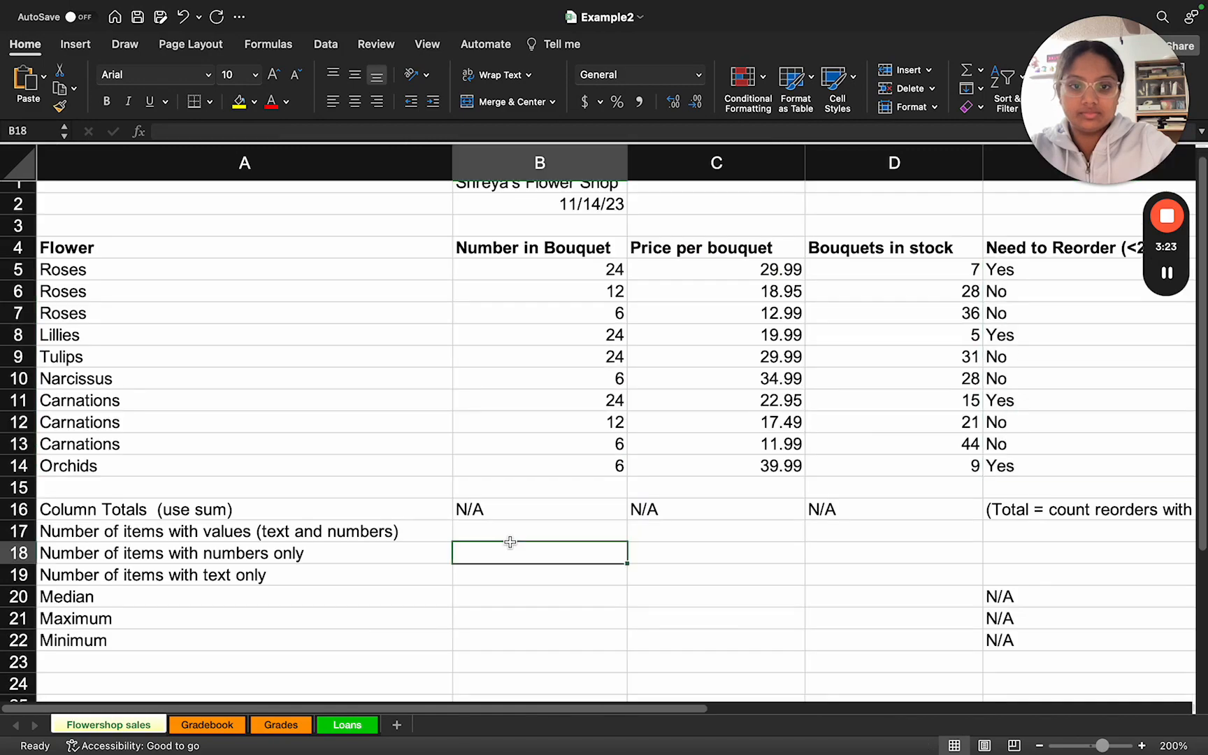
{"action": "scroll", "coordinate": [663, 487], "scroll_direction": "right", "scroll_amount": 3}
{"action": "key", "text": "ctrl+Right"}
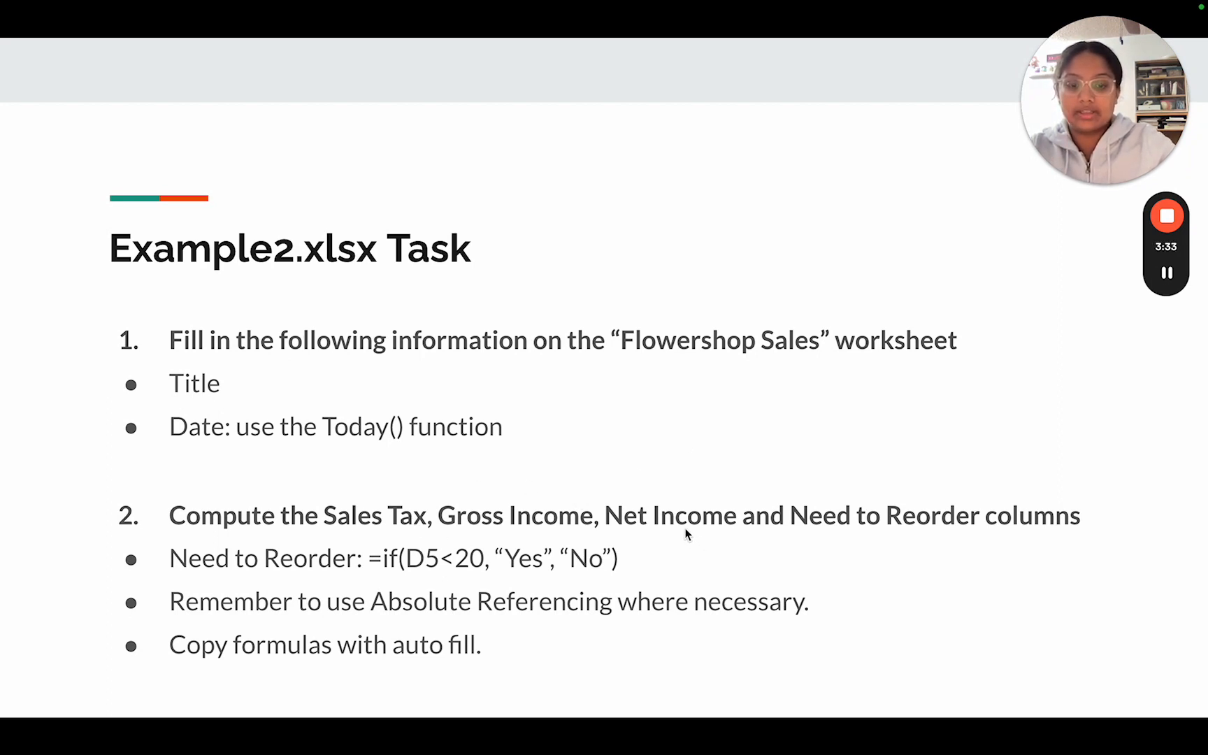
{"action": "key", "text": "ctrl+Left"}
{"action": "scroll", "coordinate": [758, 449], "scroll_direction": "right", "scroll_amount": 5}
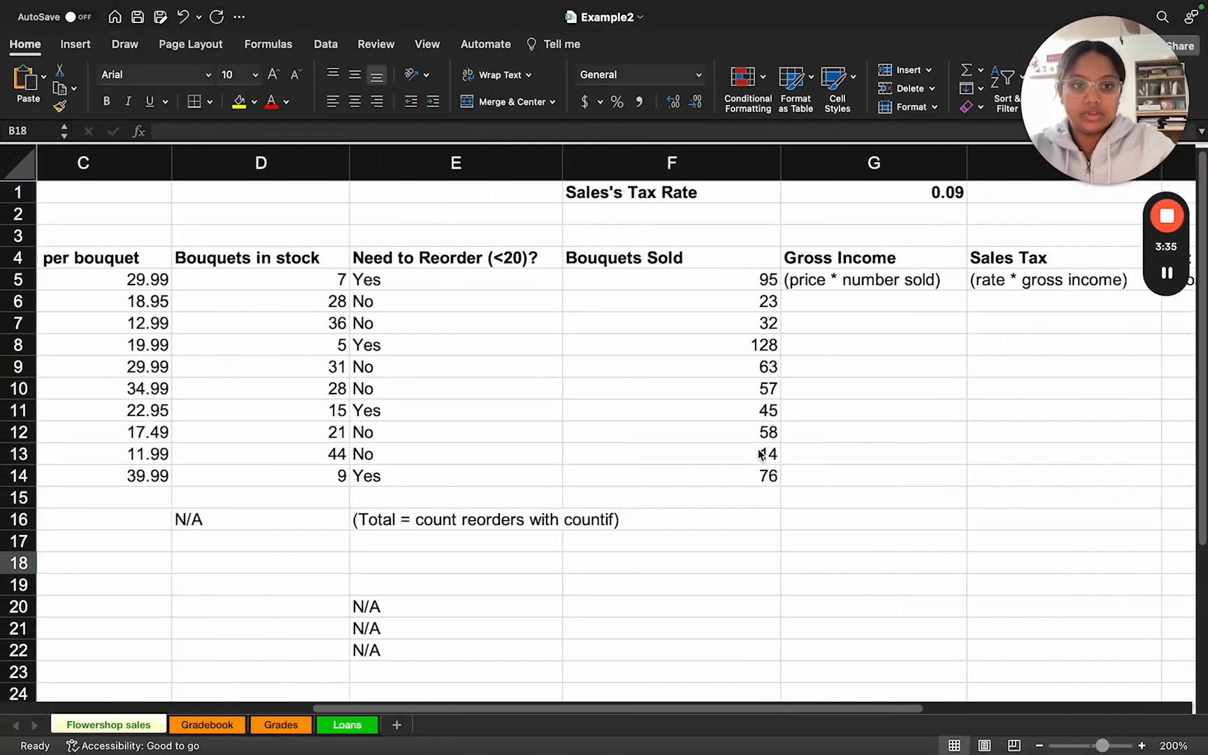
{"action": "scroll", "coordinate": [757, 451], "scroll_direction": "right", "scroll_amount": 5}
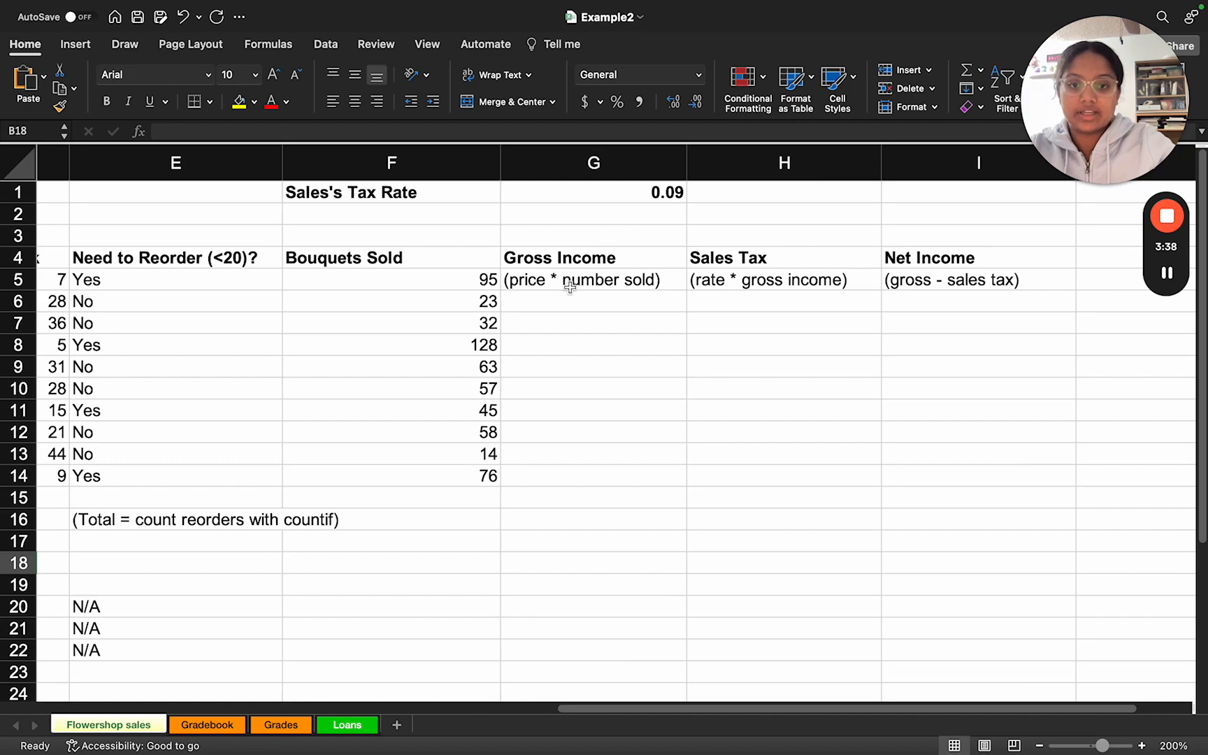
{"action": "scroll", "coordinate": [555, 283], "scroll_direction": "left", "scroll_amount": 5}
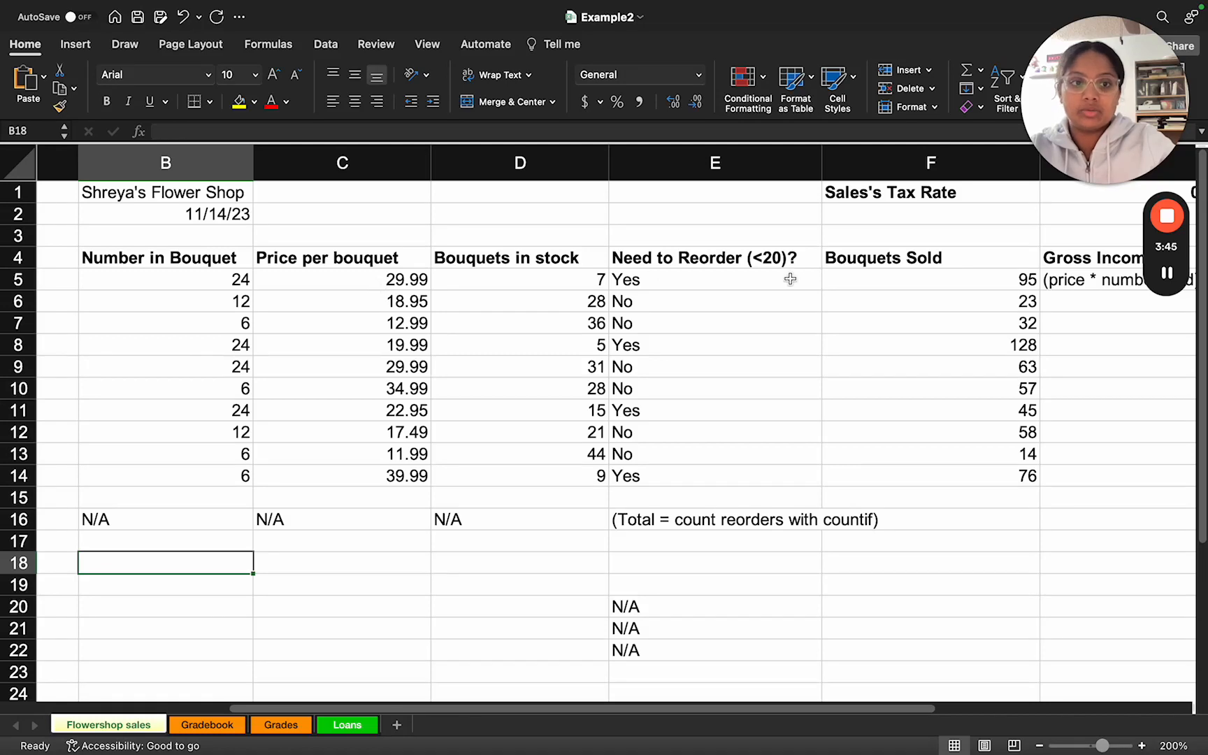
{"action": "left_click", "coordinate": [359, 281]}
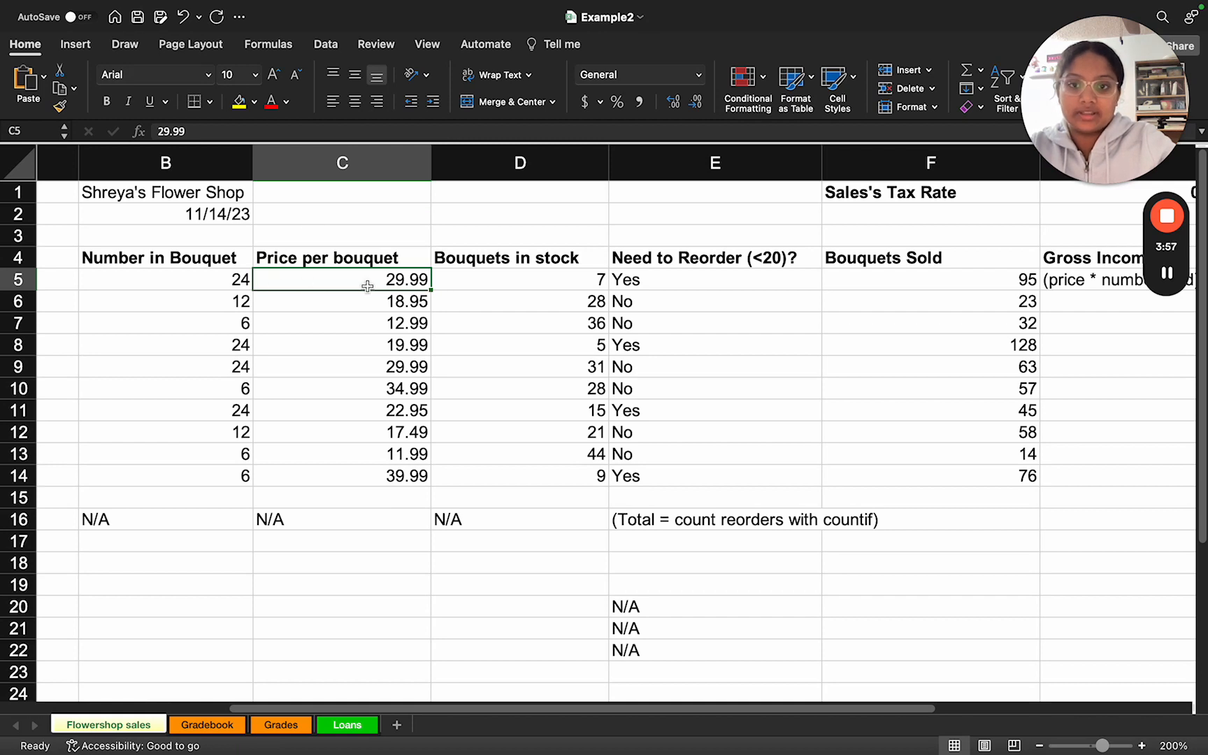
{"action": "left_click", "coordinate": [879, 283]}
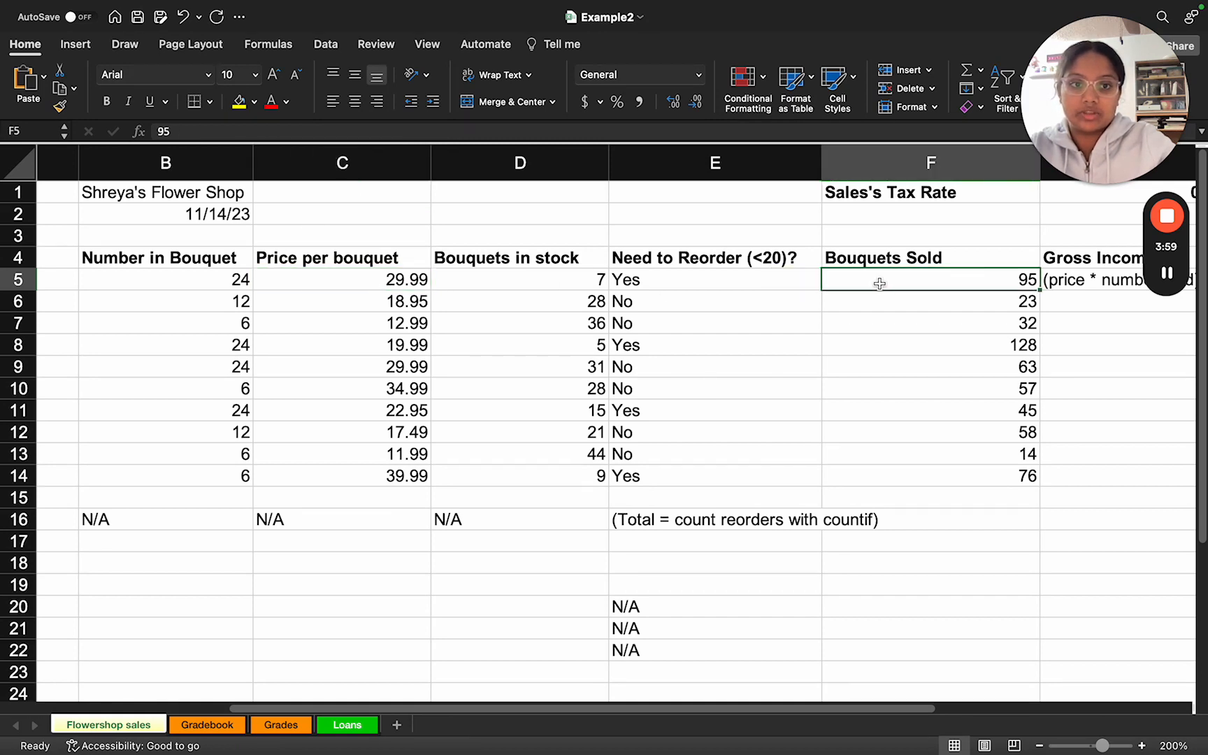
Step: Replace the hint in G5 under Gross Income with the formula =C5*F5
{"action": "scroll", "coordinate": [880, 283], "scroll_direction": "right", "scroll_amount": 5}
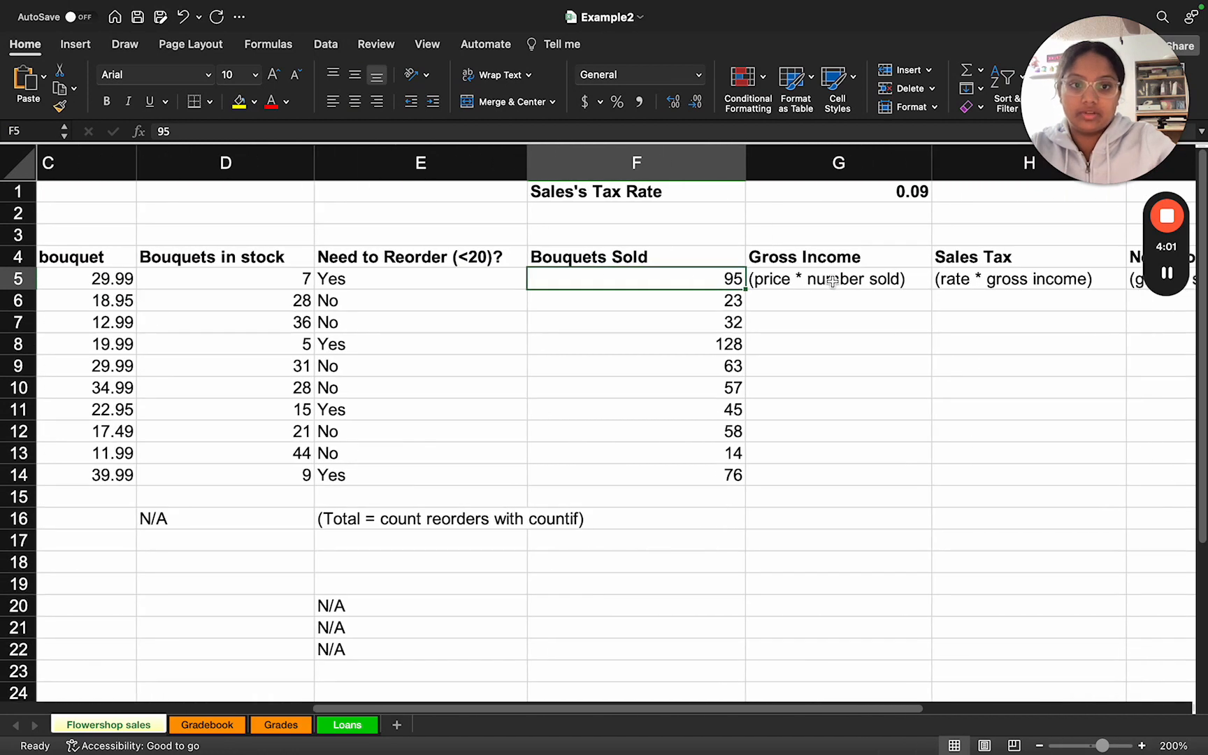
{"action": "left_click", "coordinate": [822, 279]}
{"action": "left_click_drag", "start_coordinate": [269, 132], "coordinate": [150, 132]}
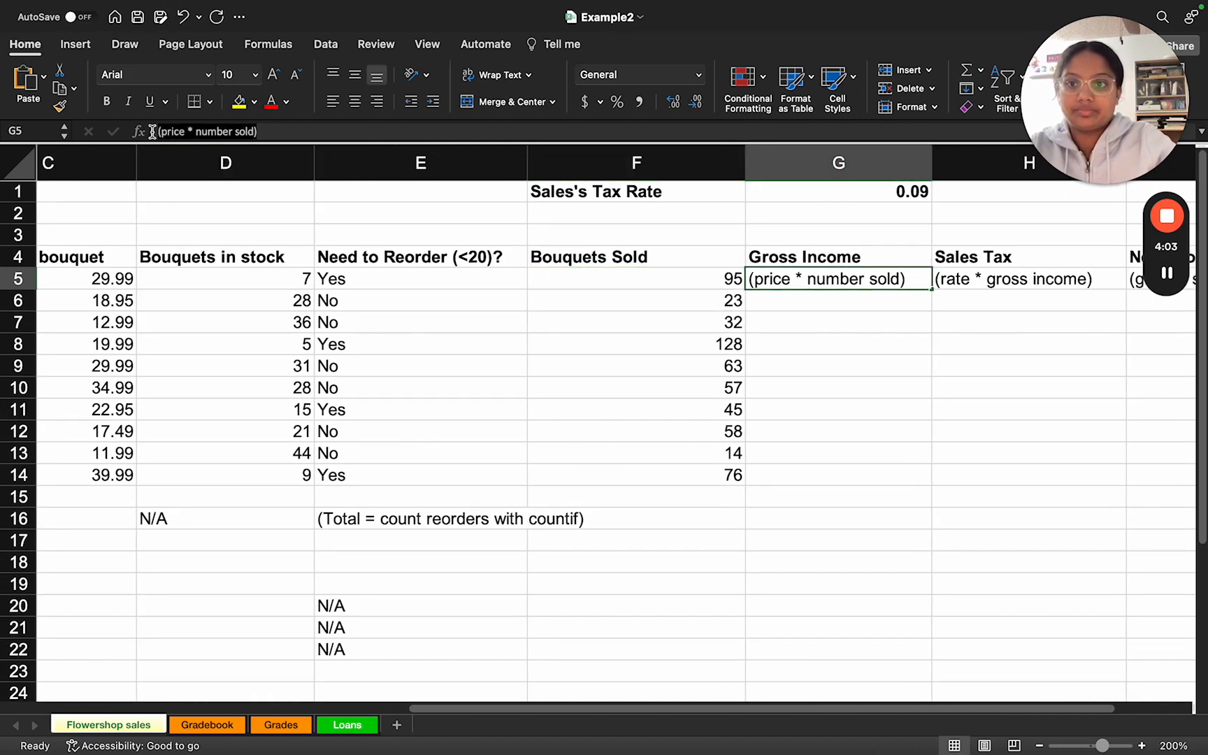
{"action": "type", "text": "=C"}
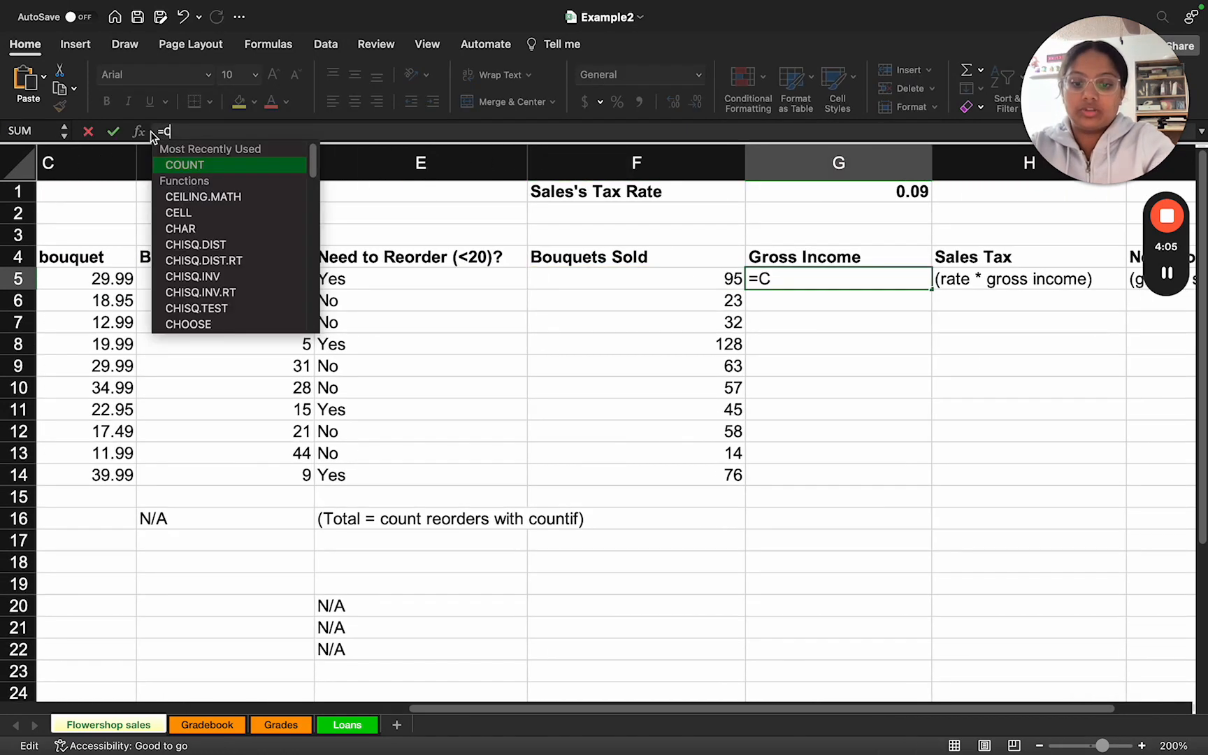
{"action": "type", "text": "5*F"}
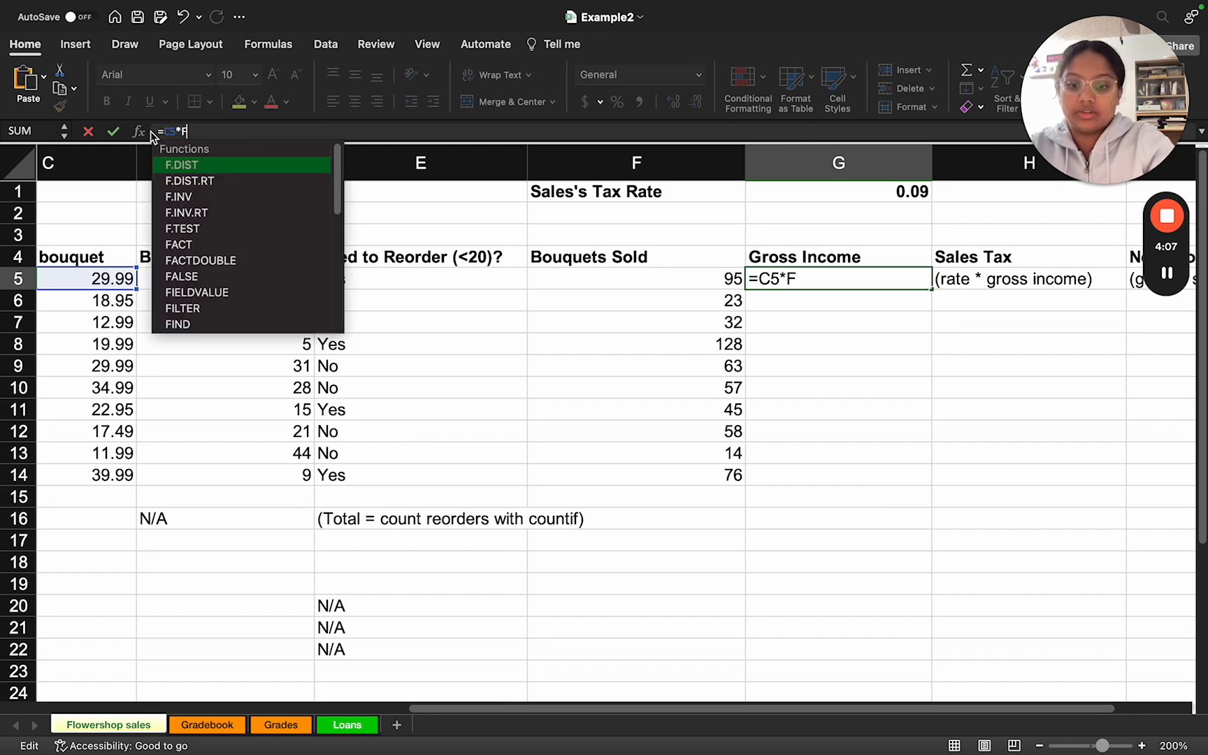
{"action": "type", "text": "%"}
{"action": "key", "text": "BackSpace"}
{"action": "type", "text": "5"}
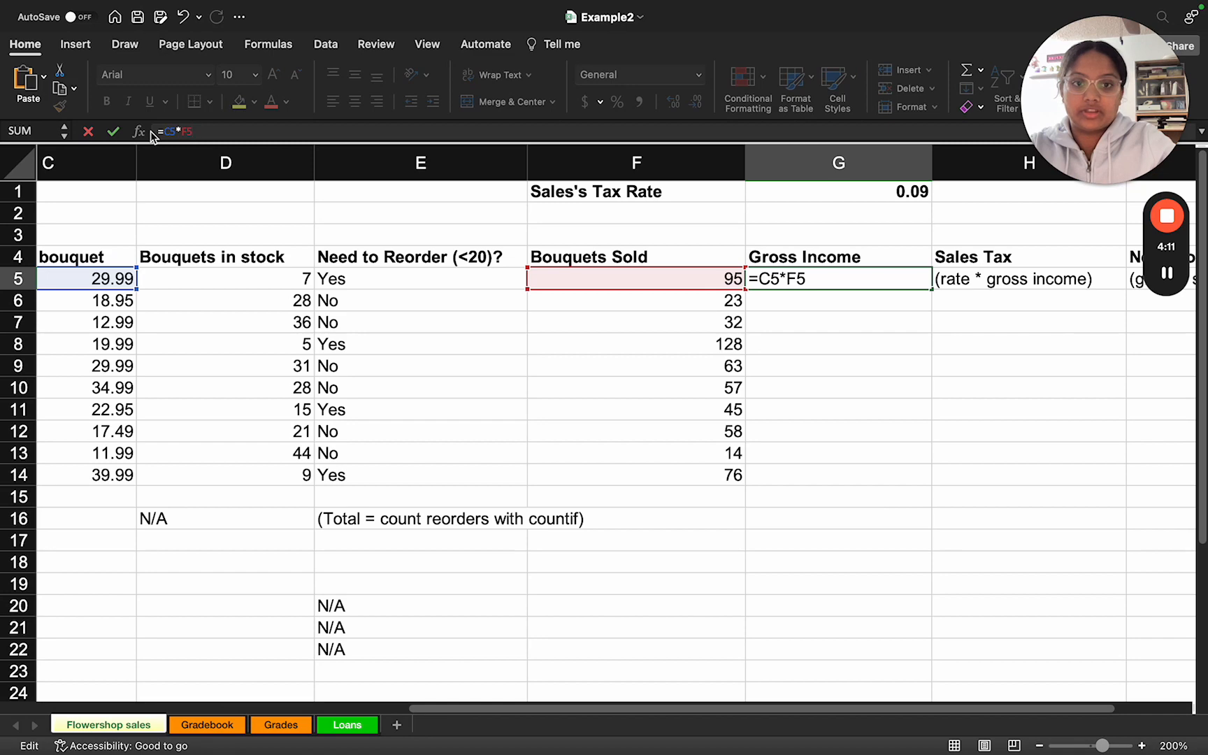
{"action": "scroll", "coordinate": [646, 299], "scroll_direction": "left", "scroll_amount": 3}
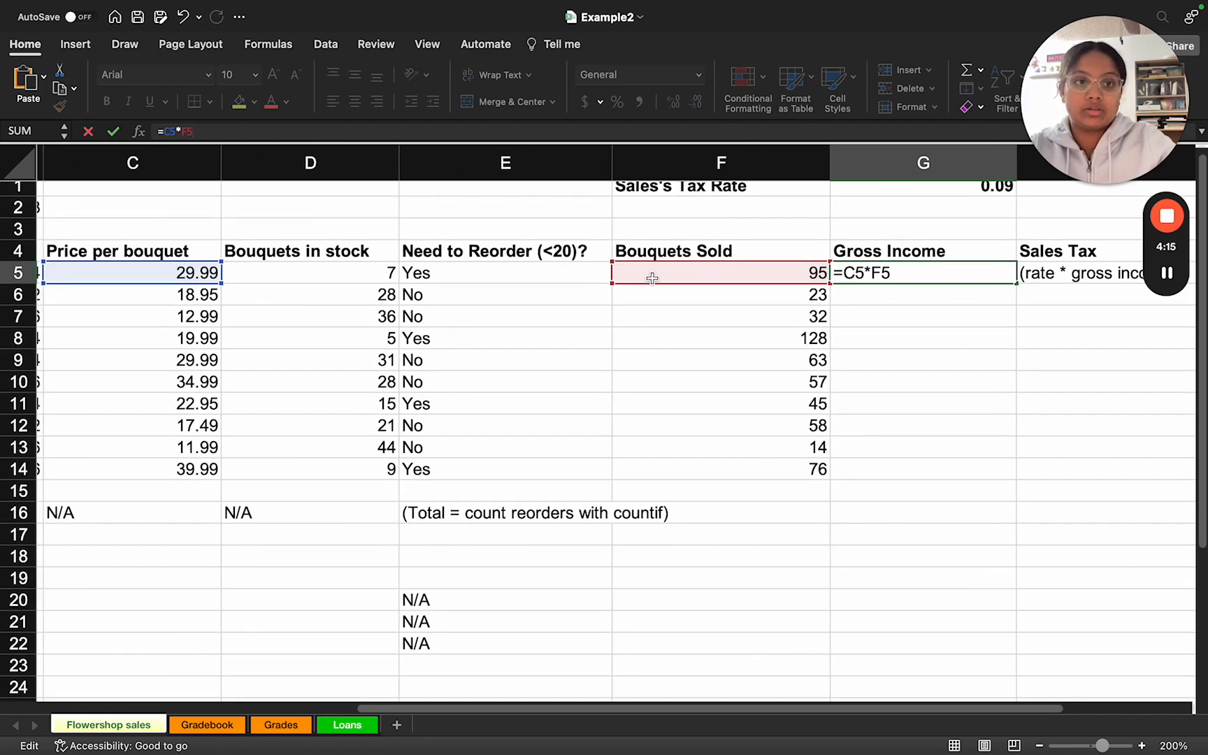
{"action": "key", "text": "Return"}
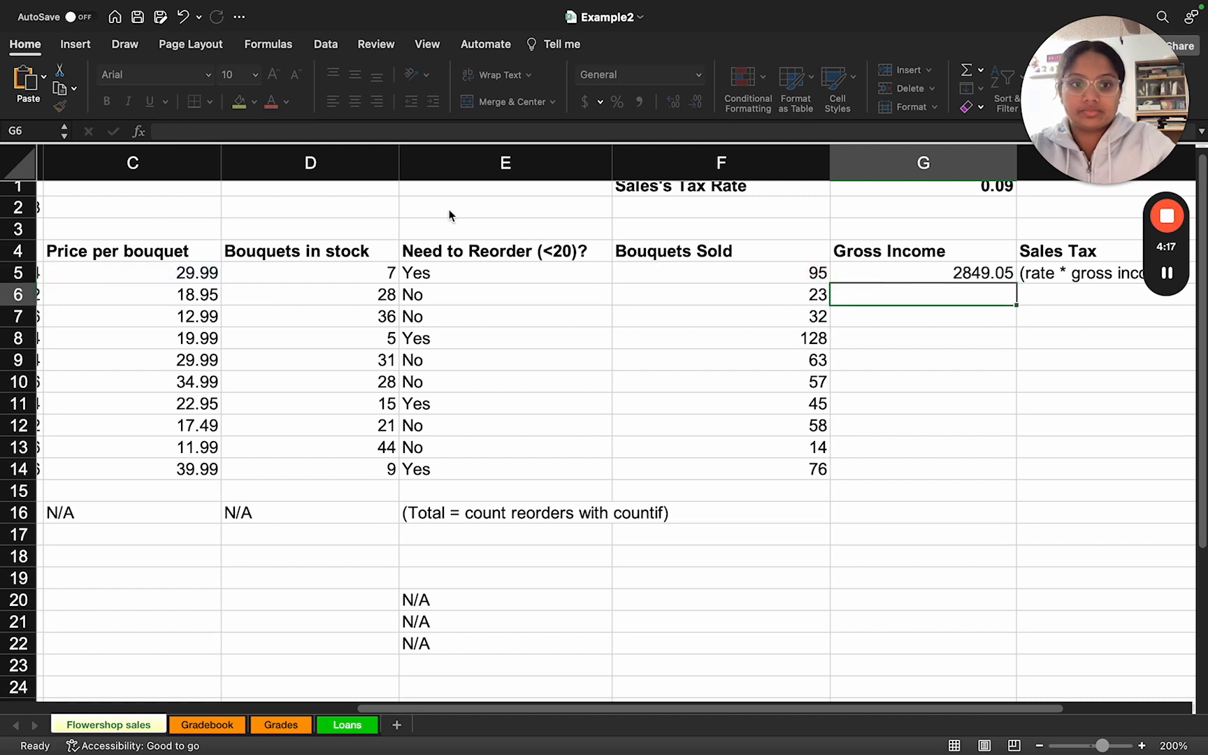
Step: Auto-fill the Gross Income formula from G5 down through G14
{"action": "left_click", "coordinate": [932, 279]}
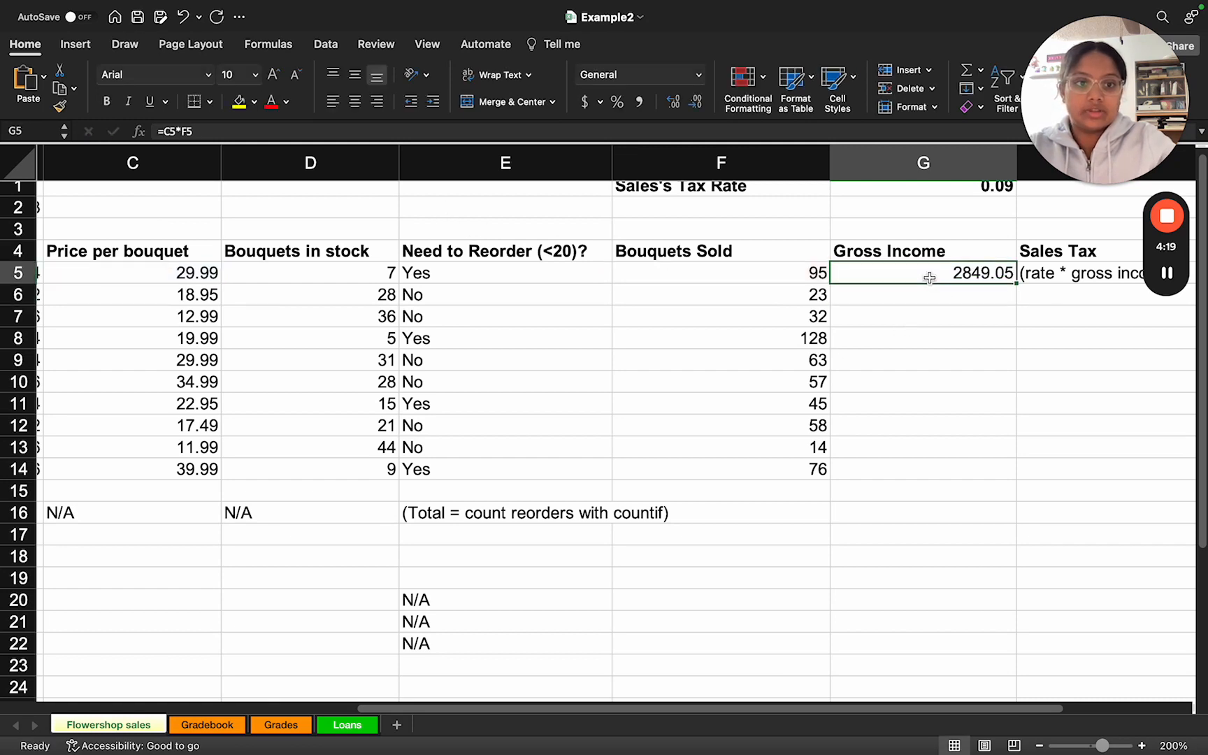
{"action": "left_click_drag", "start_coordinate": [1017, 285], "coordinate": [999, 477]}
{"action": "scroll", "coordinate": [887, 386], "scroll_direction": "right", "scroll_amount": 3}
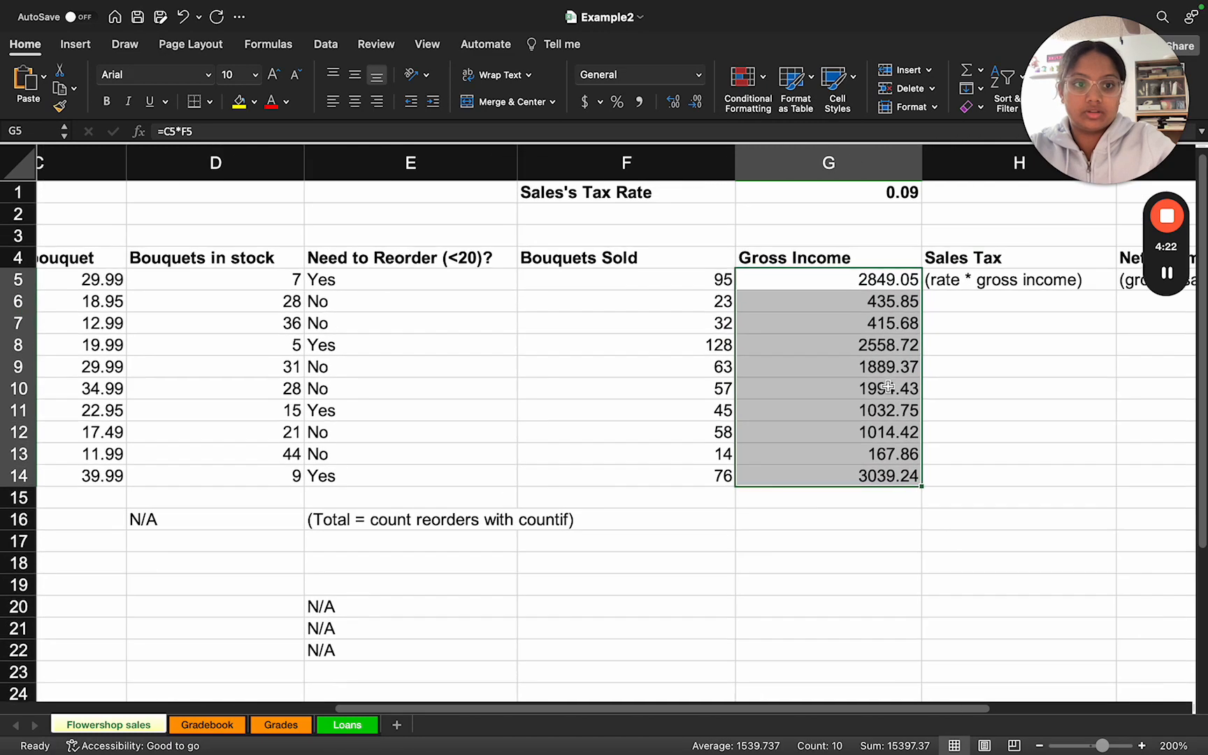
Step: Replace the hint in H5 under Sales Tax with the formula =G1*G5, multiplying the tax rate by gross income
{"action": "scroll", "coordinate": [879, 373], "scroll_direction": "right", "scroll_amount": 2}
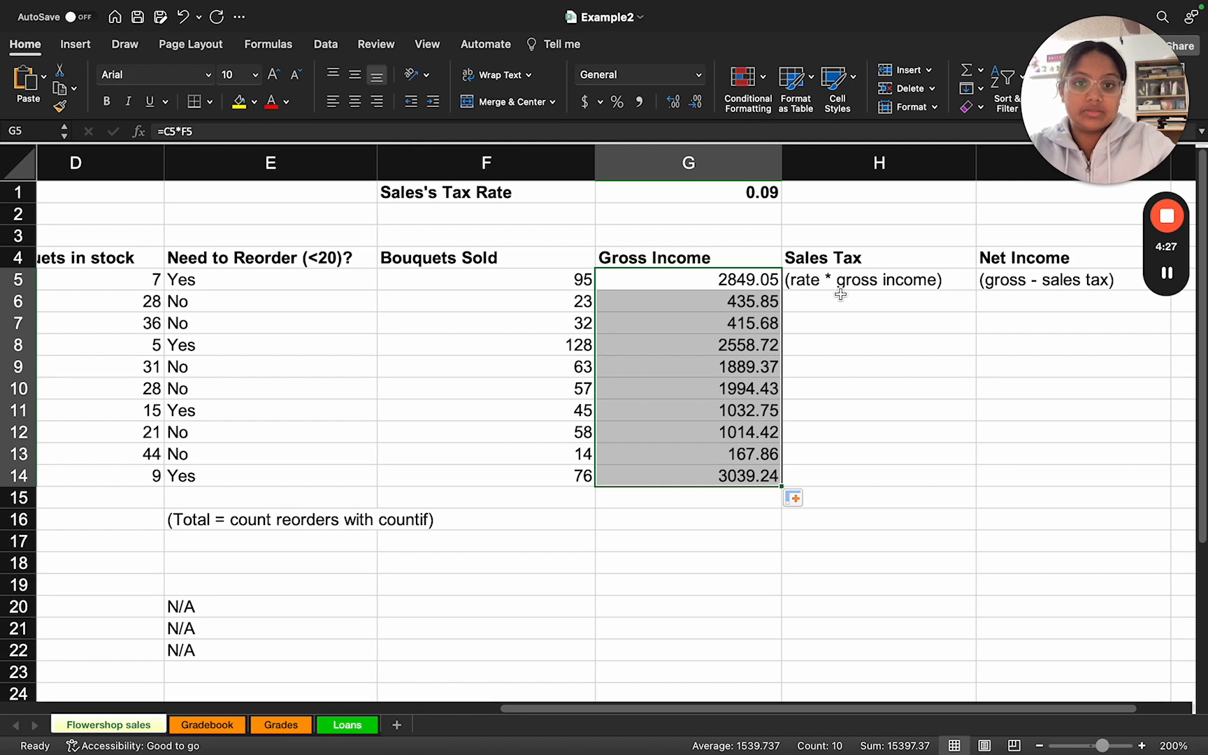
{"action": "scroll", "coordinate": [816, 312], "scroll_direction": "left", "scroll_amount": 4}
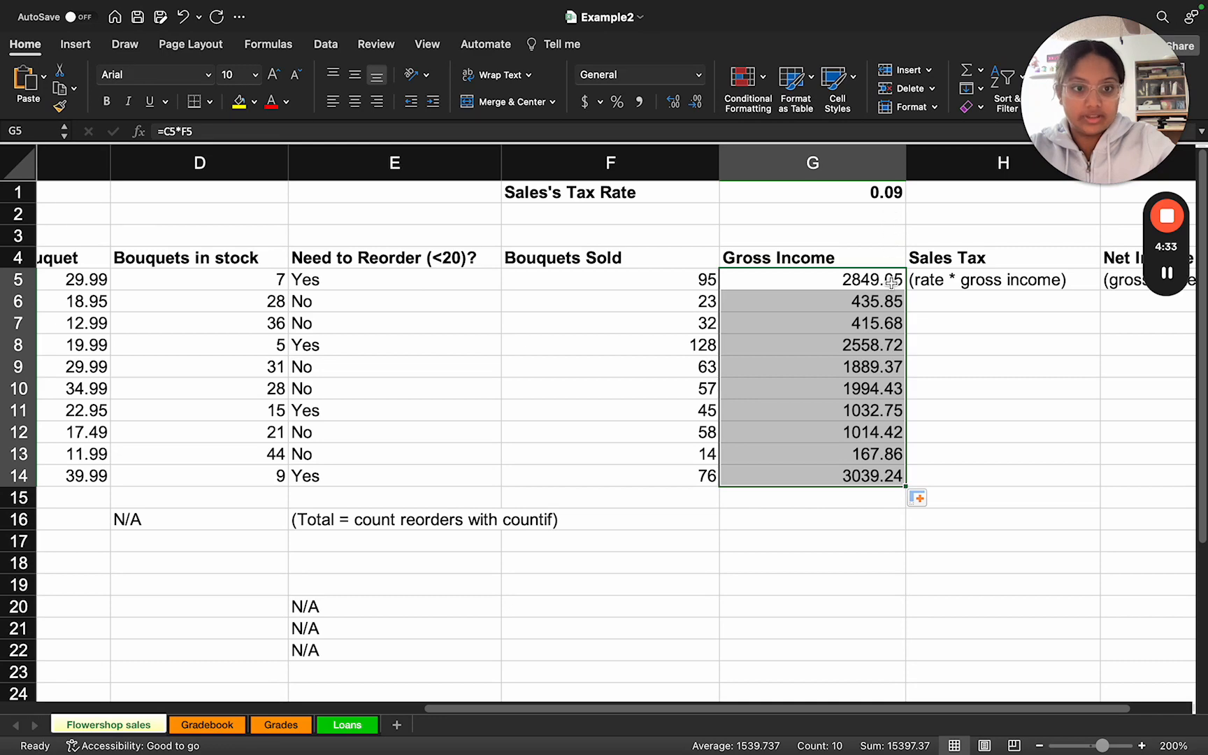
{"action": "scroll", "coordinate": [891, 284], "scroll_direction": "right", "scroll_amount": 3}
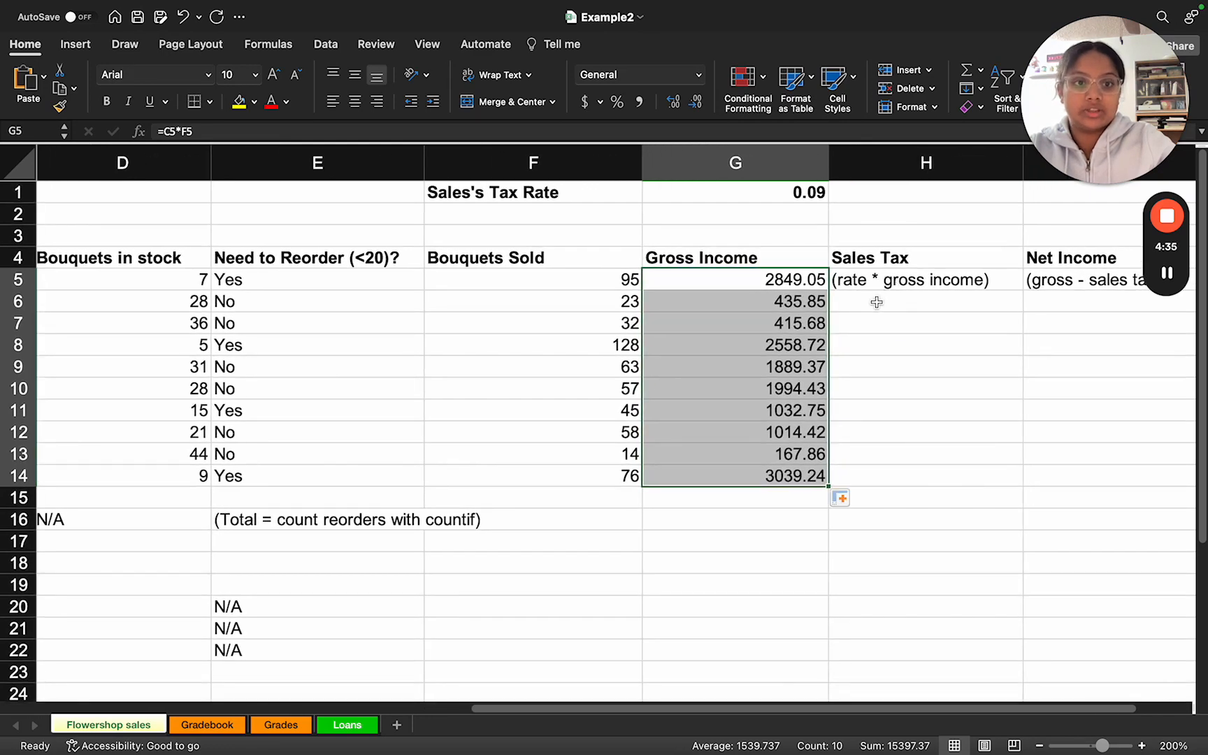
{"action": "left_click", "coordinate": [854, 284]}
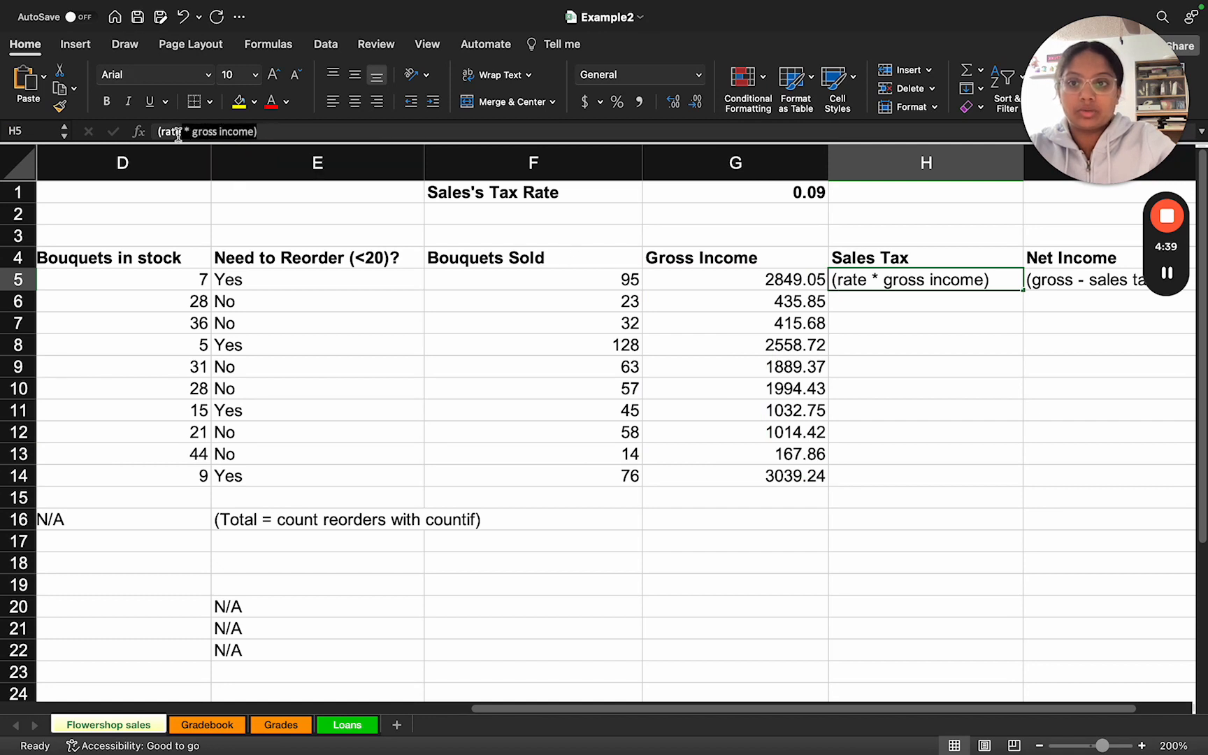
{"action": "left_click_drag", "start_coordinate": [156, 133], "coordinate": [152, 131]}
{"action": "key", "text": "BackSpace"}
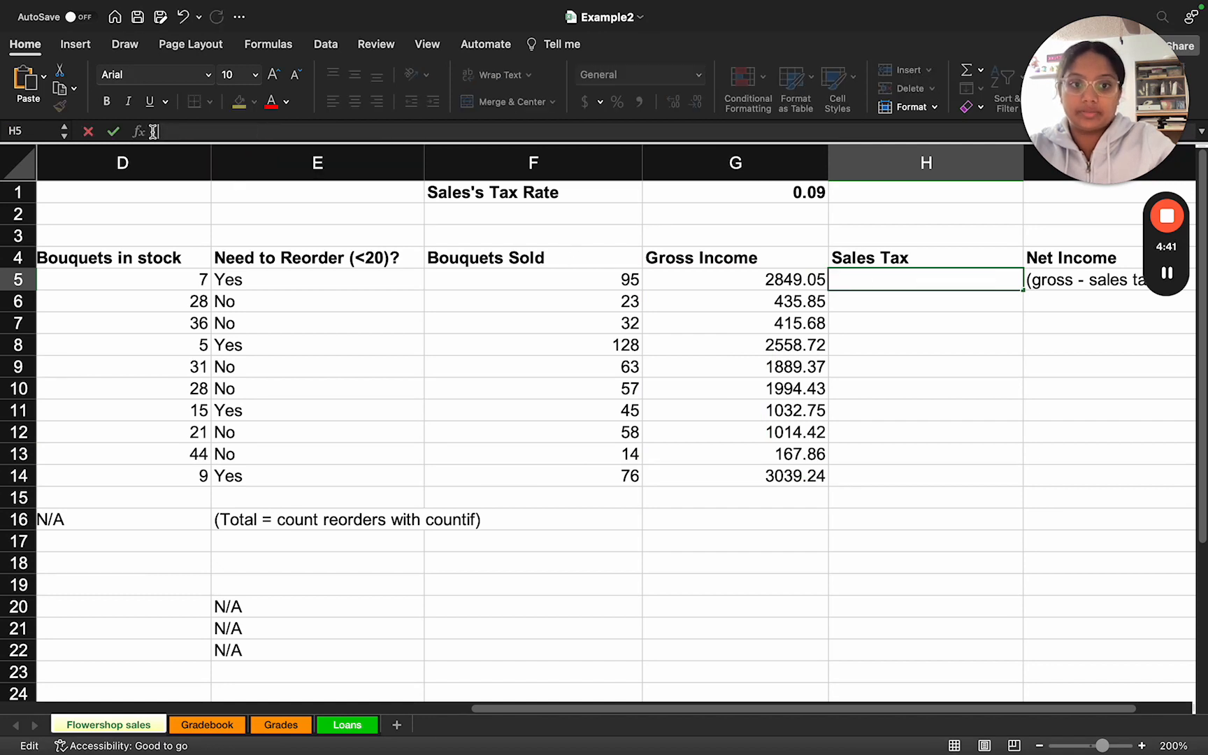
{"action": "type", "text": "="}
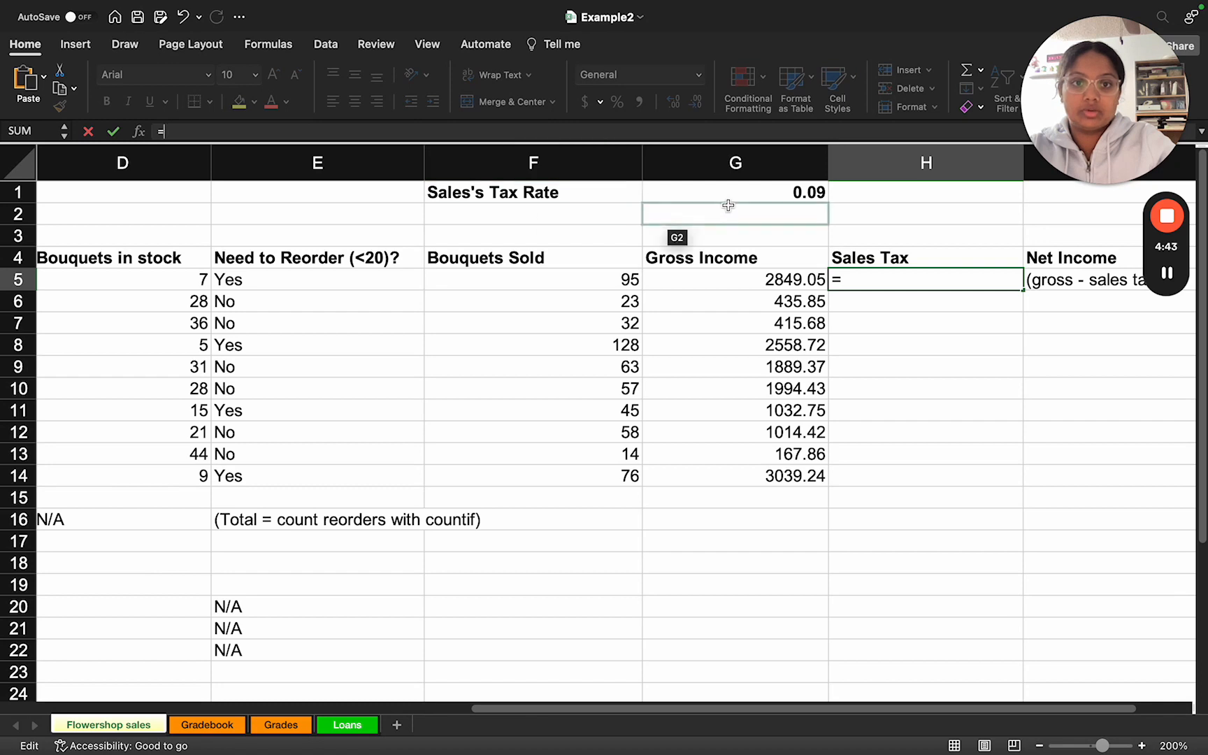
{"action": "left_click", "coordinate": [728, 193]}
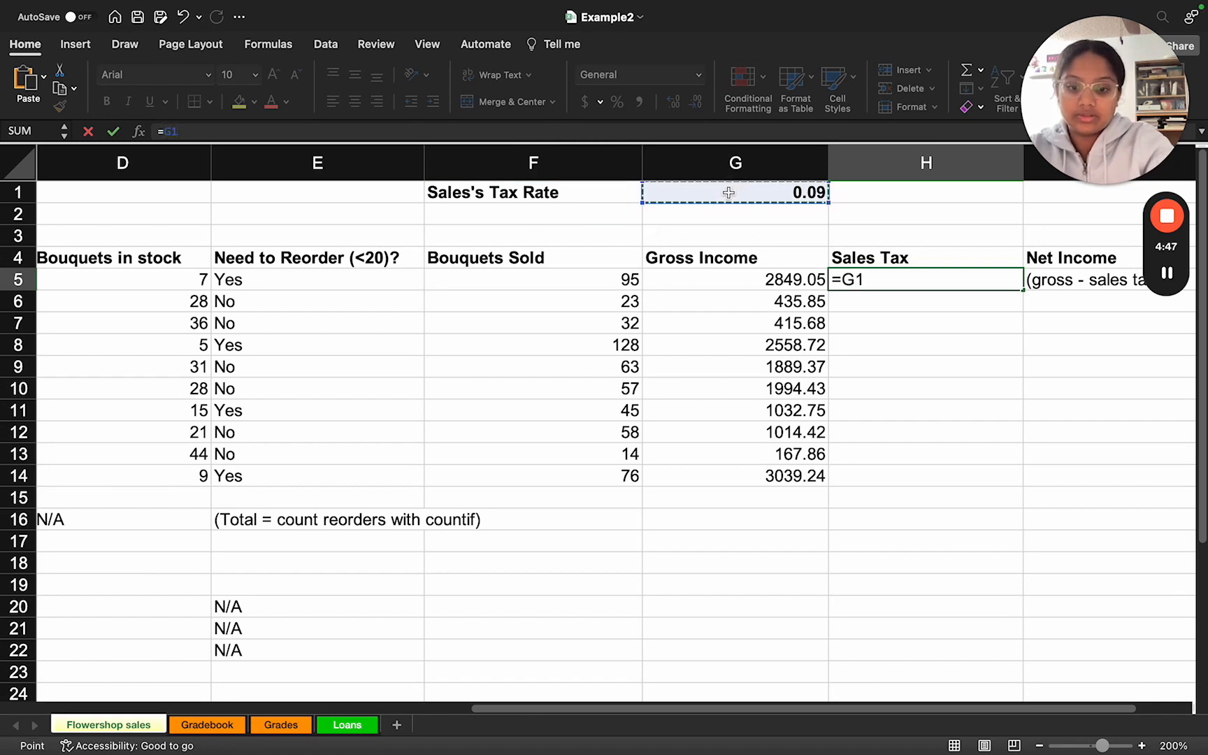
{"action": "type", "text": "*"}
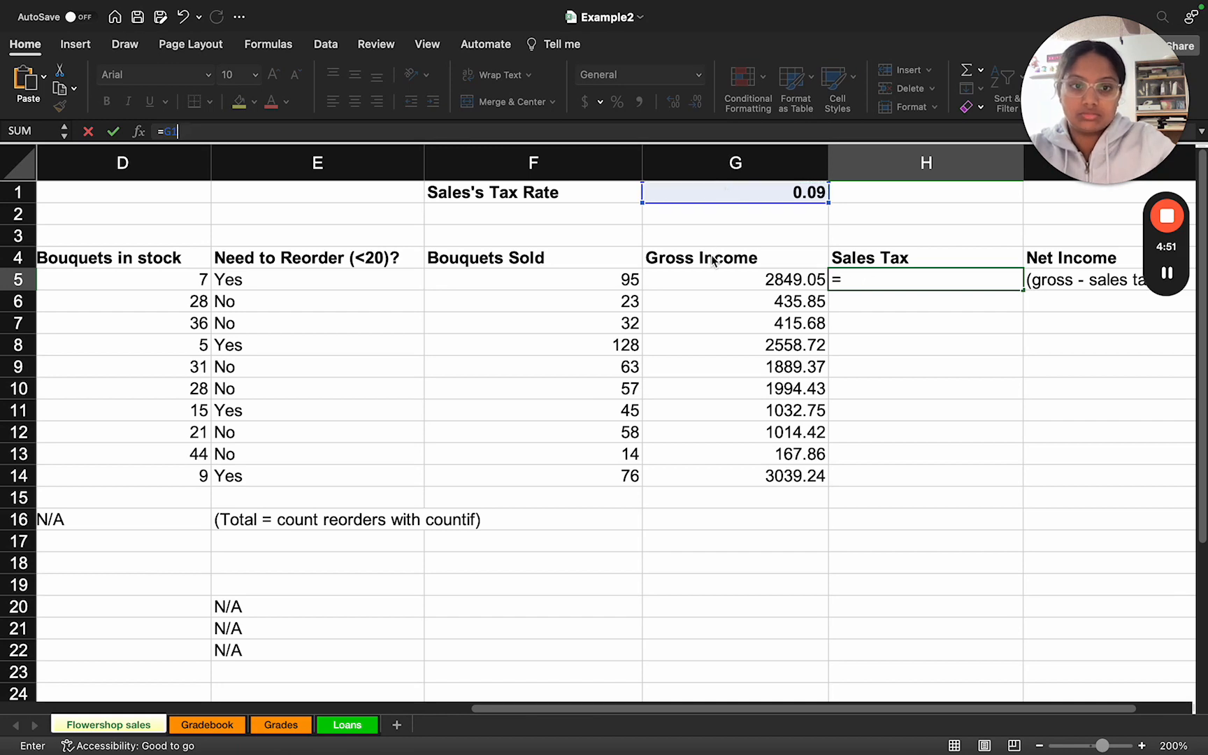
{"action": "key", "text": "BackSpace"}
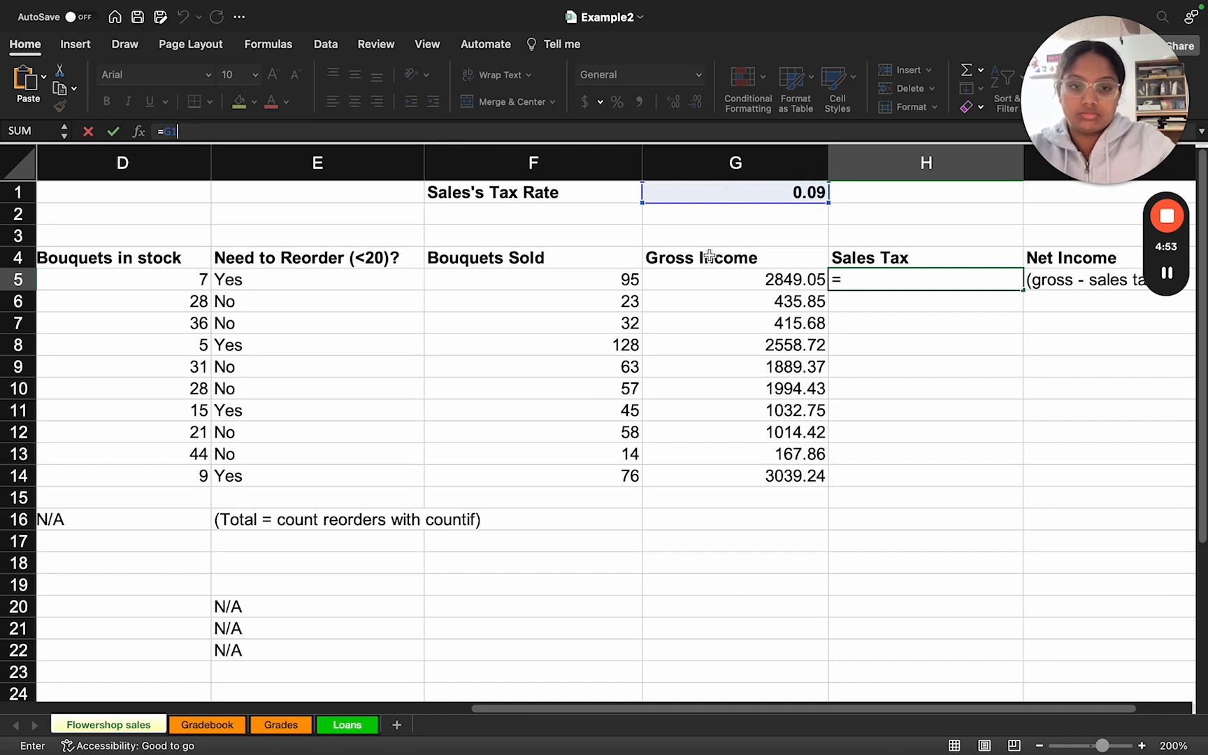
{"action": "type", "text": "*"}
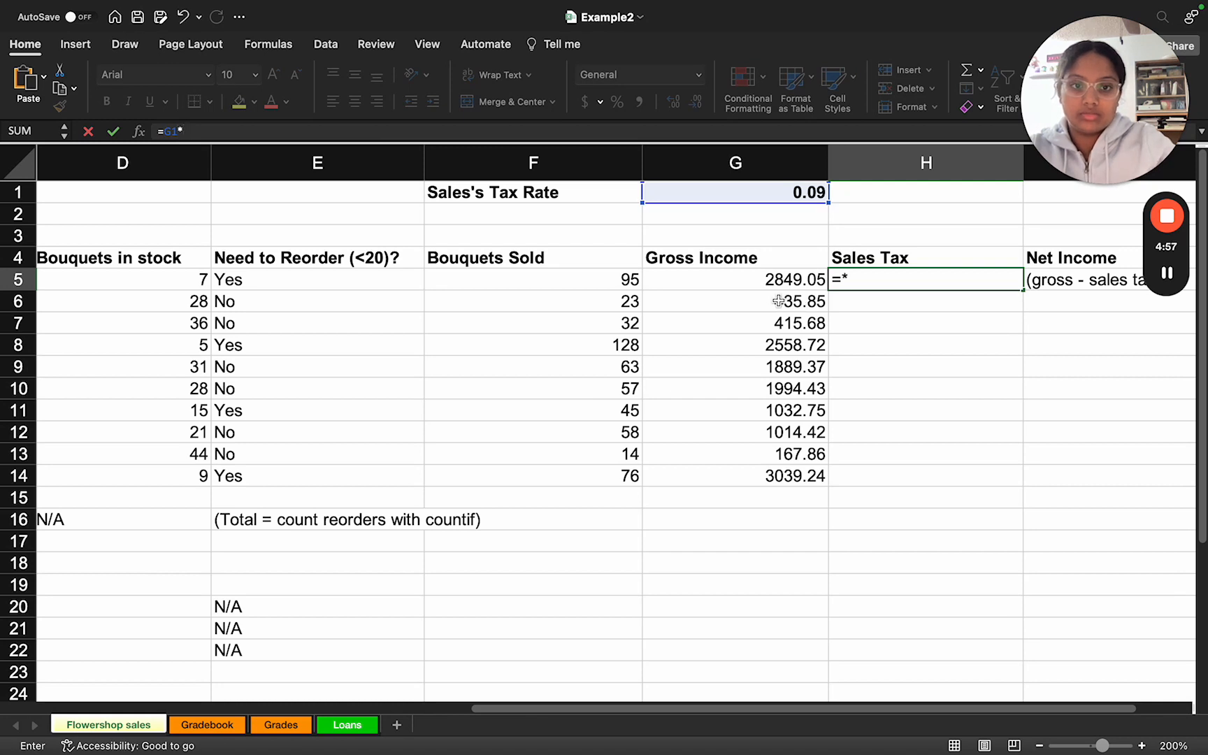
{"action": "left_click", "coordinate": [739, 284]}
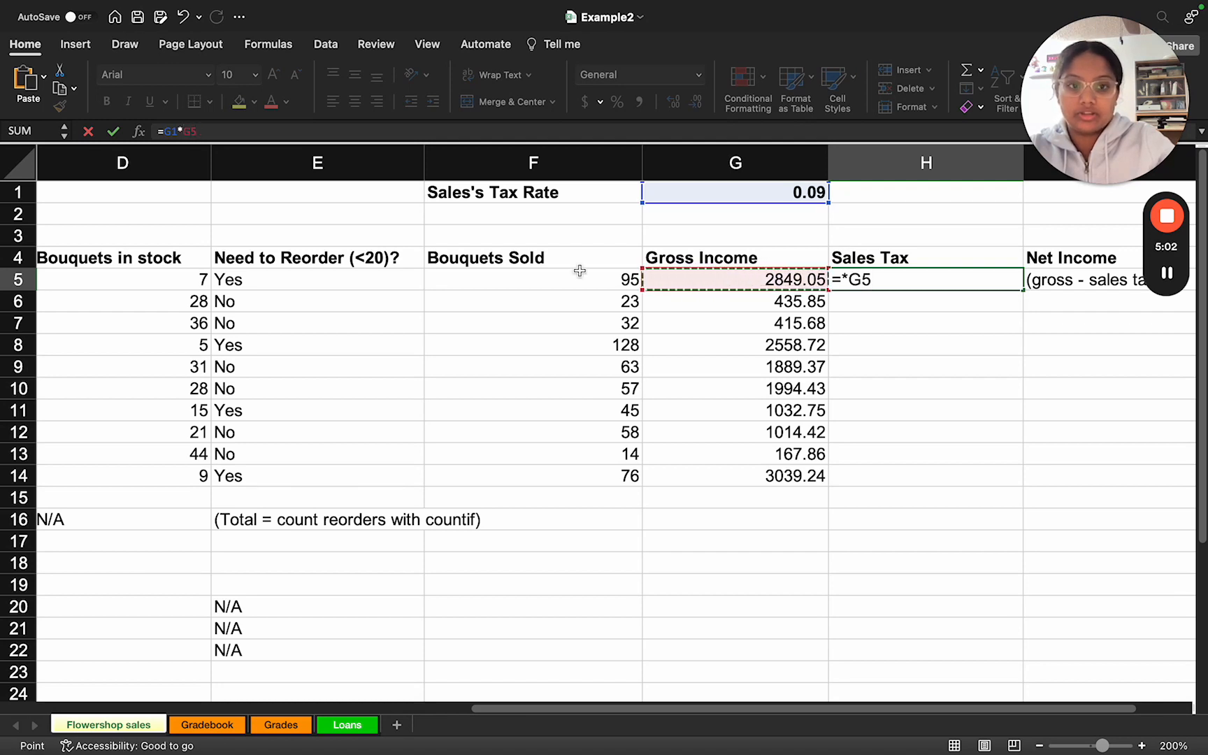
{"action": "key", "text": "Return"}
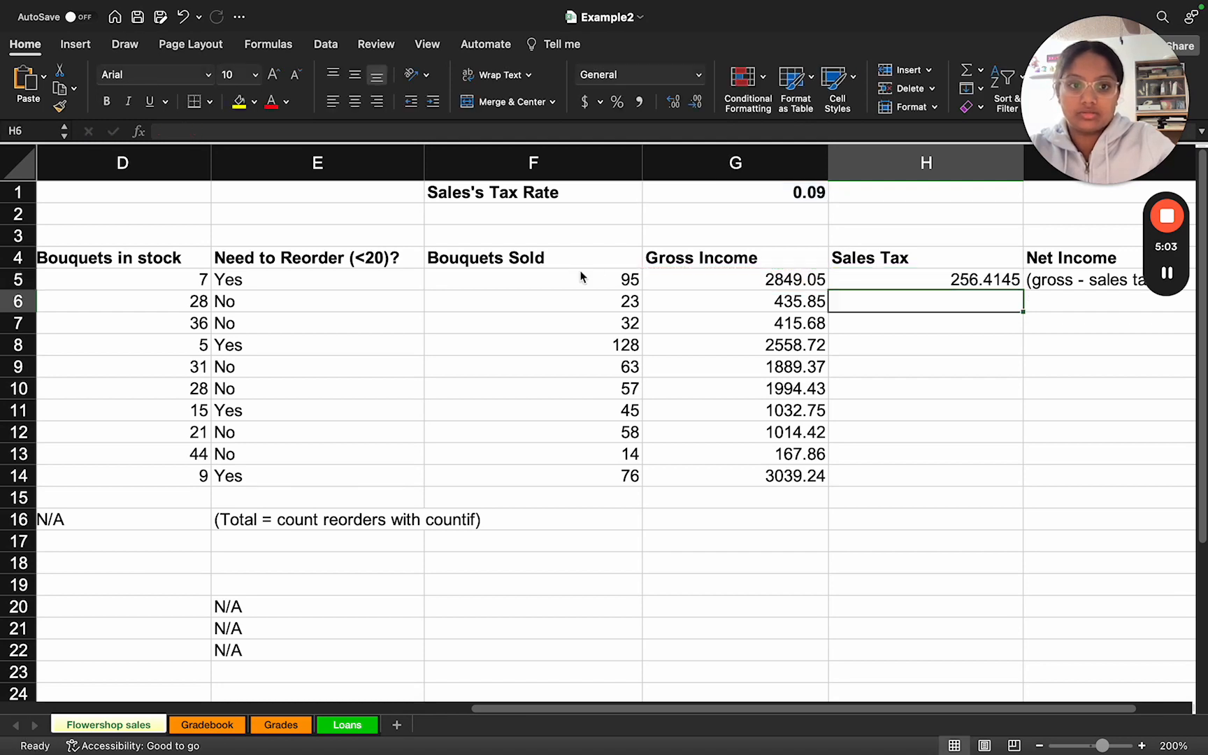
Step: Make the tax rate reference in the H5 formula absolute so it reads =$G$1*G5
{"action": "left_click", "coordinate": [941, 282]}
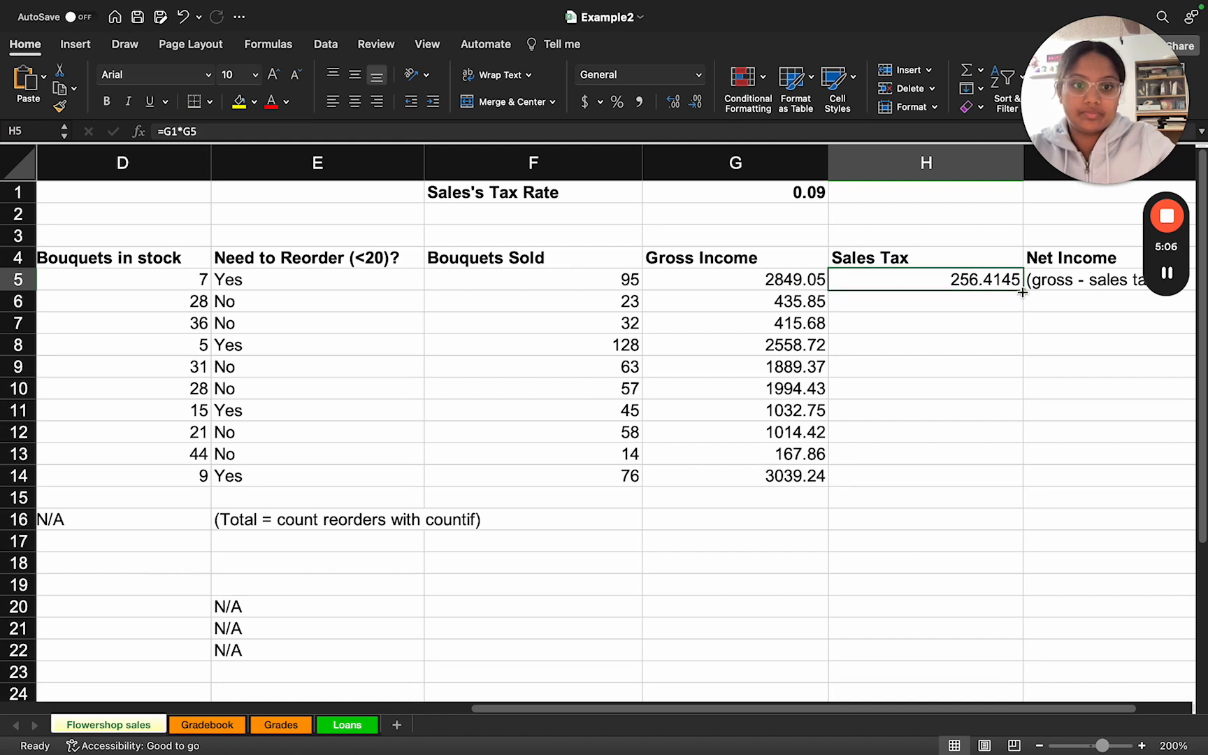
{"action": "left_click", "coordinate": [172, 133]}
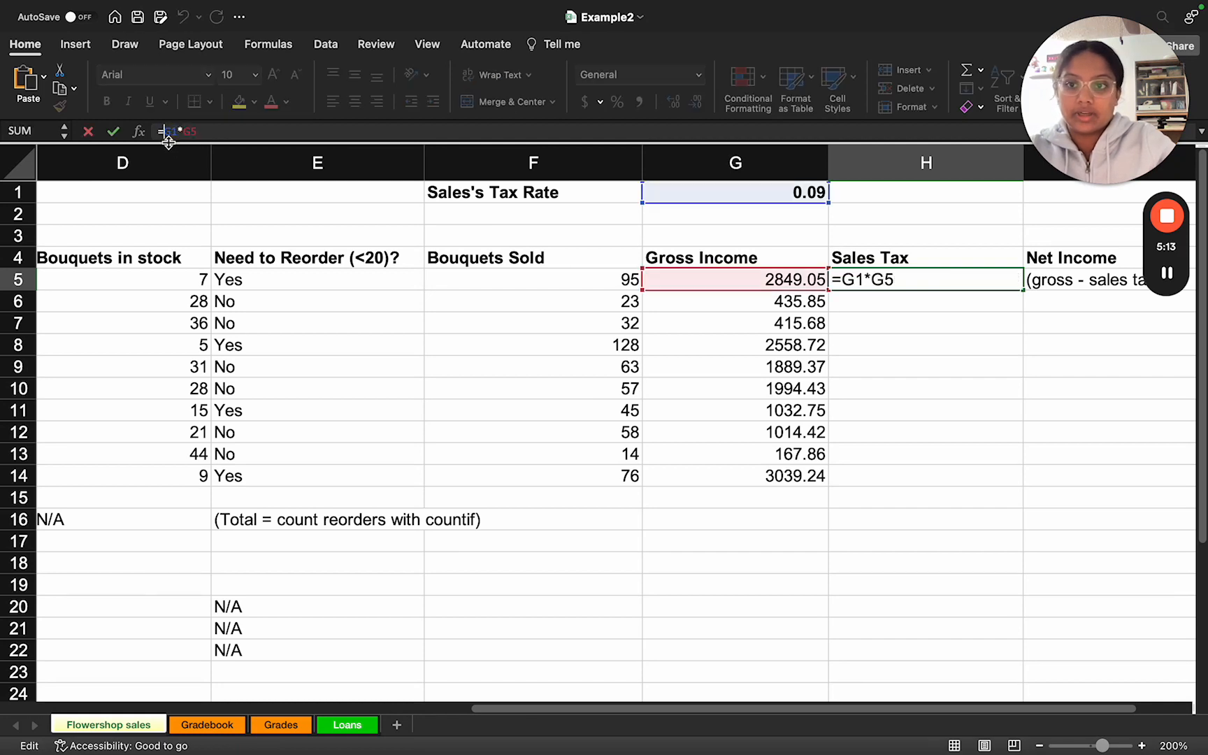
{"action": "type", "text": "$G$"}
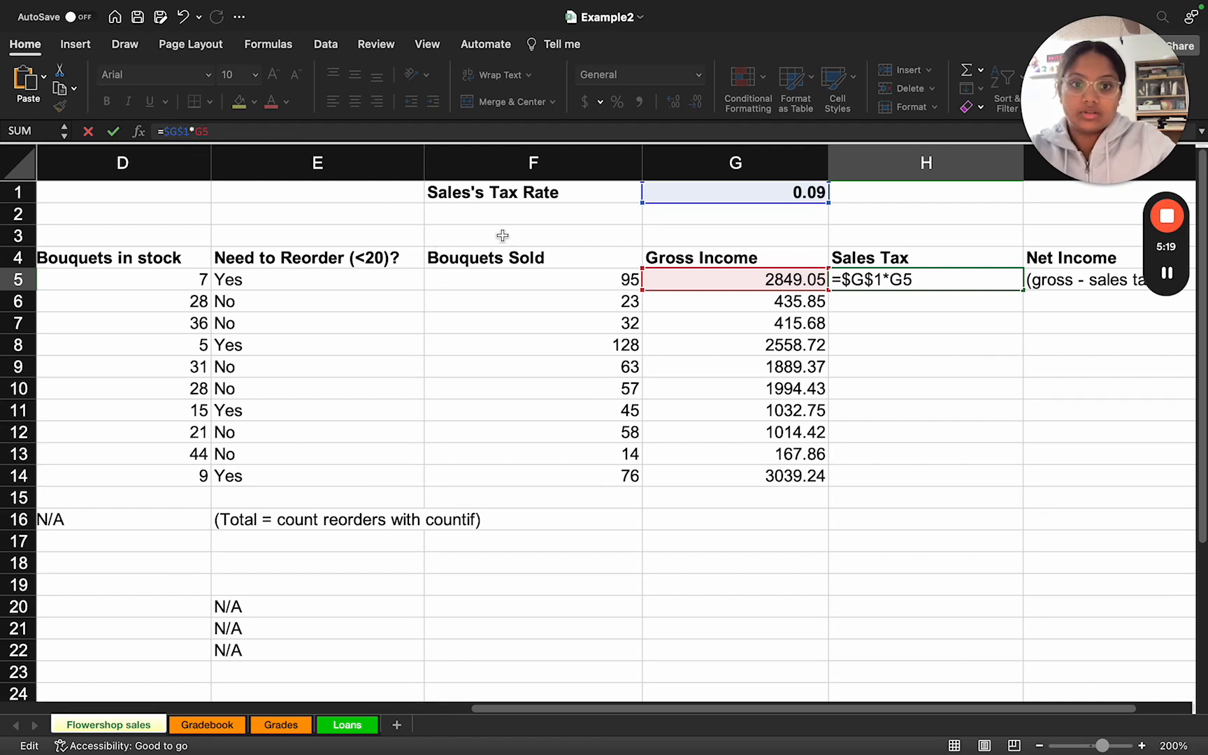
{"action": "key", "text": "Return"}
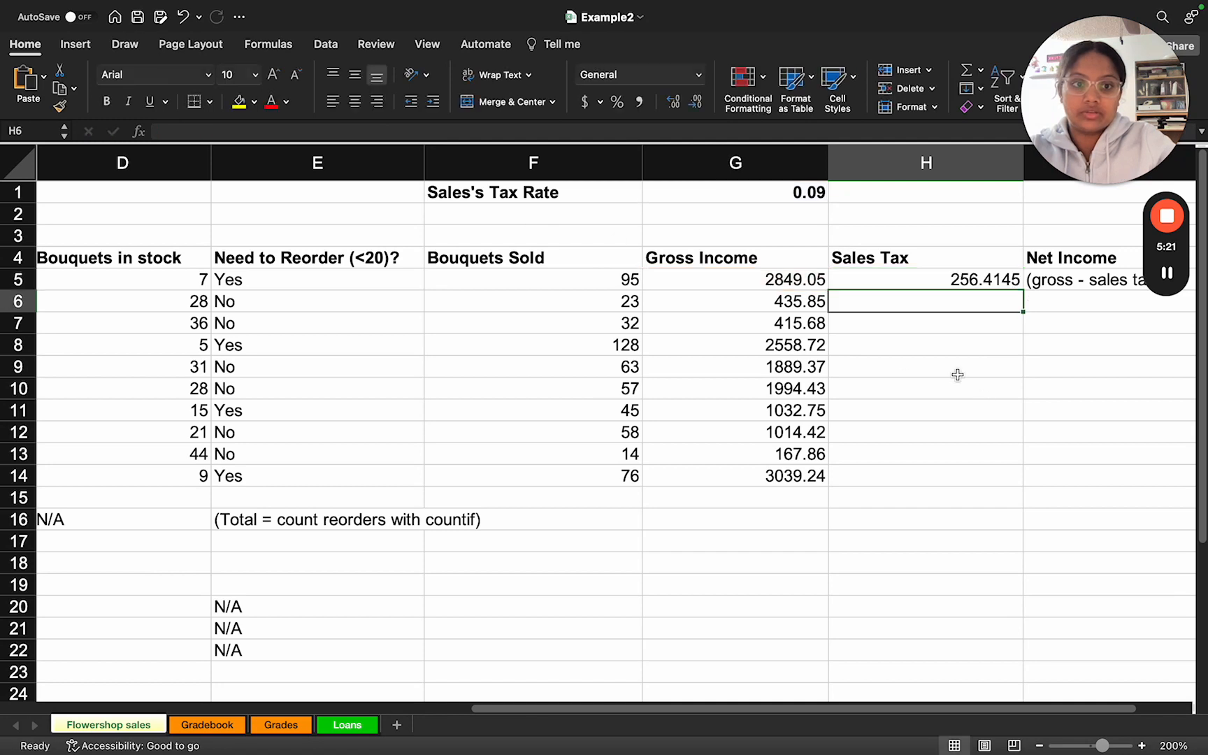
Step: Auto-fill the Sales Tax formula from H5 down through H14
{"action": "left_click", "coordinate": [946, 282]}
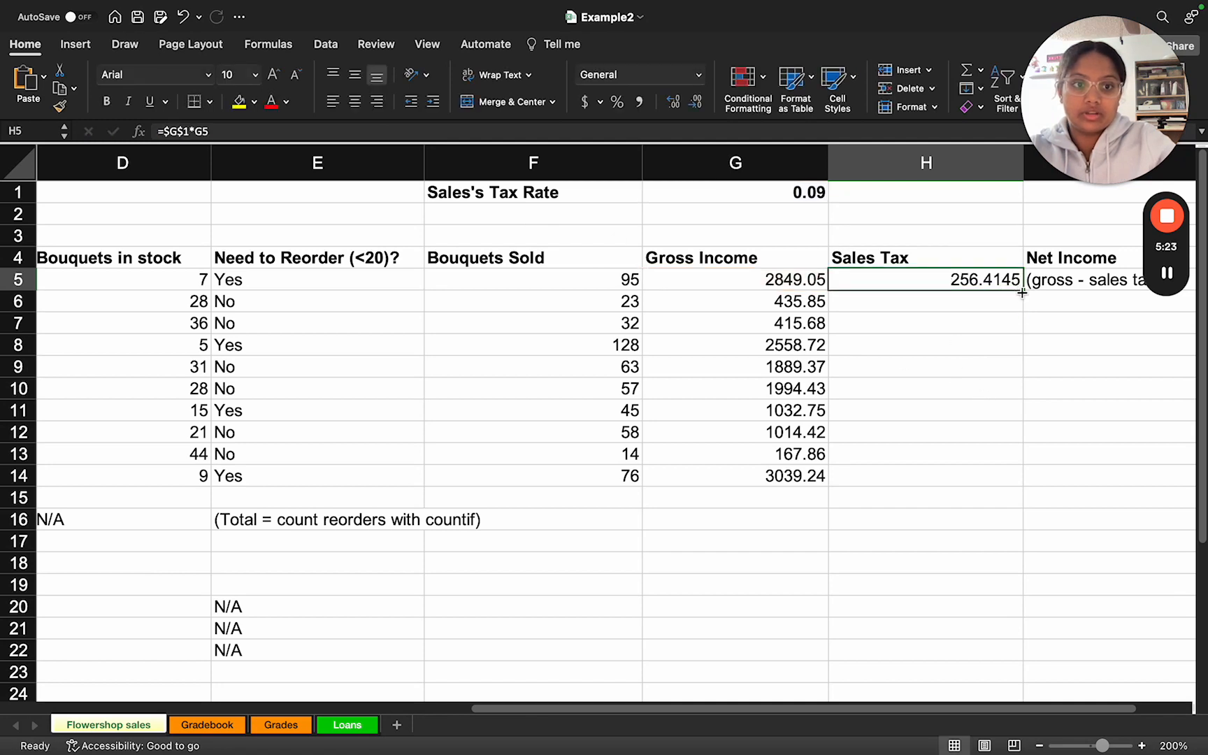
{"action": "left_click_drag", "start_coordinate": [1023, 293], "coordinate": [1009, 490]}
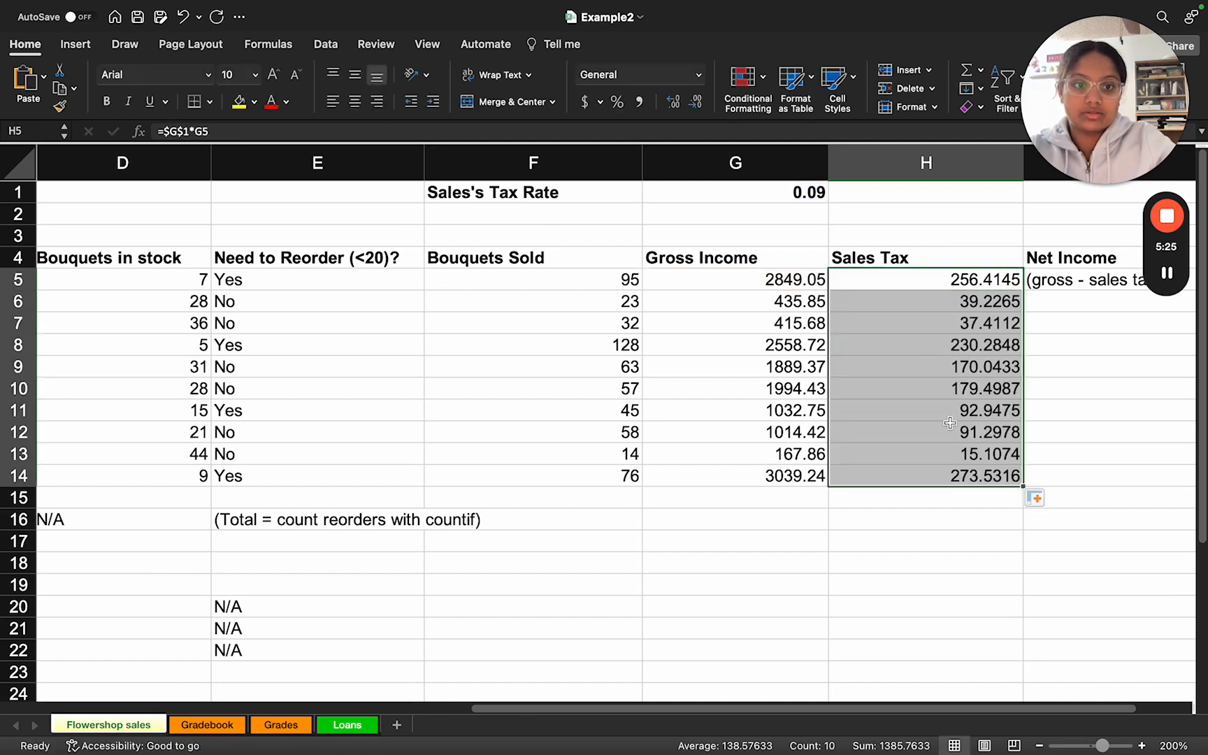
{"action": "scroll", "coordinate": [950, 423], "scroll_direction": "right", "scroll_amount": 5}
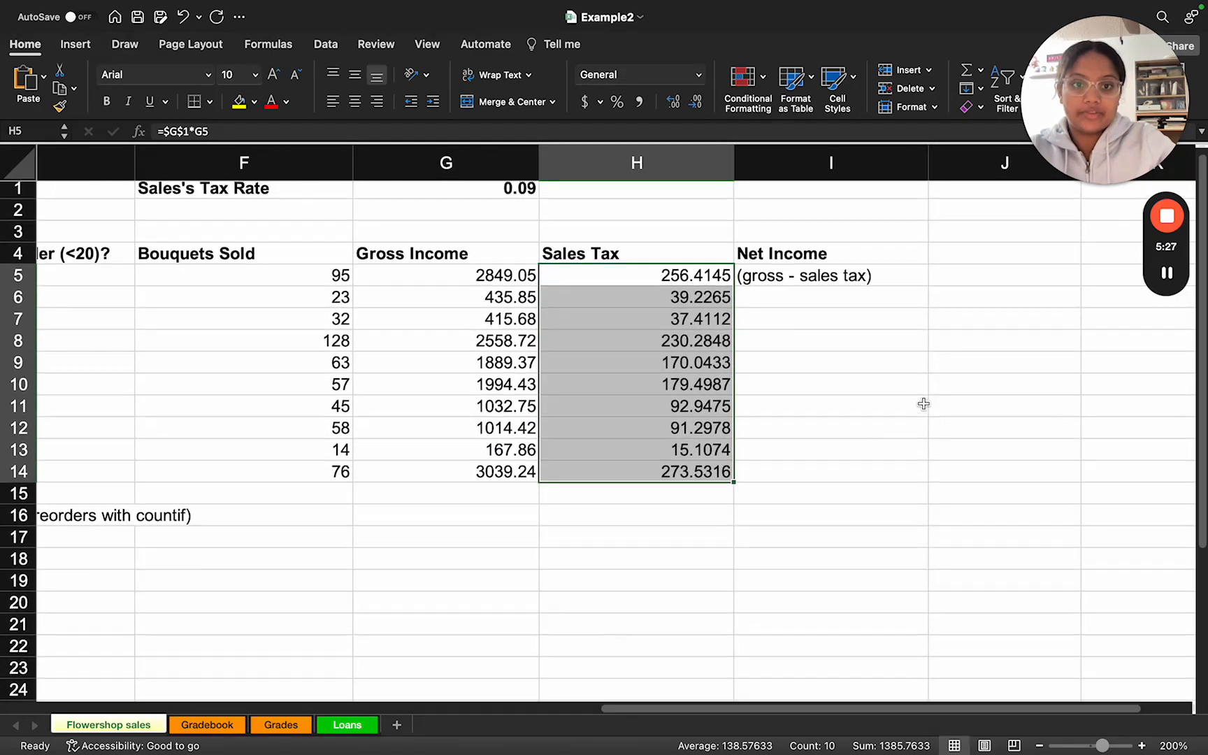
Step: Replace the hint in I5 under Net Income with the formula =G5-H5, subtracting sales tax from gross income
{"action": "left_click", "coordinate": [777, 285]}
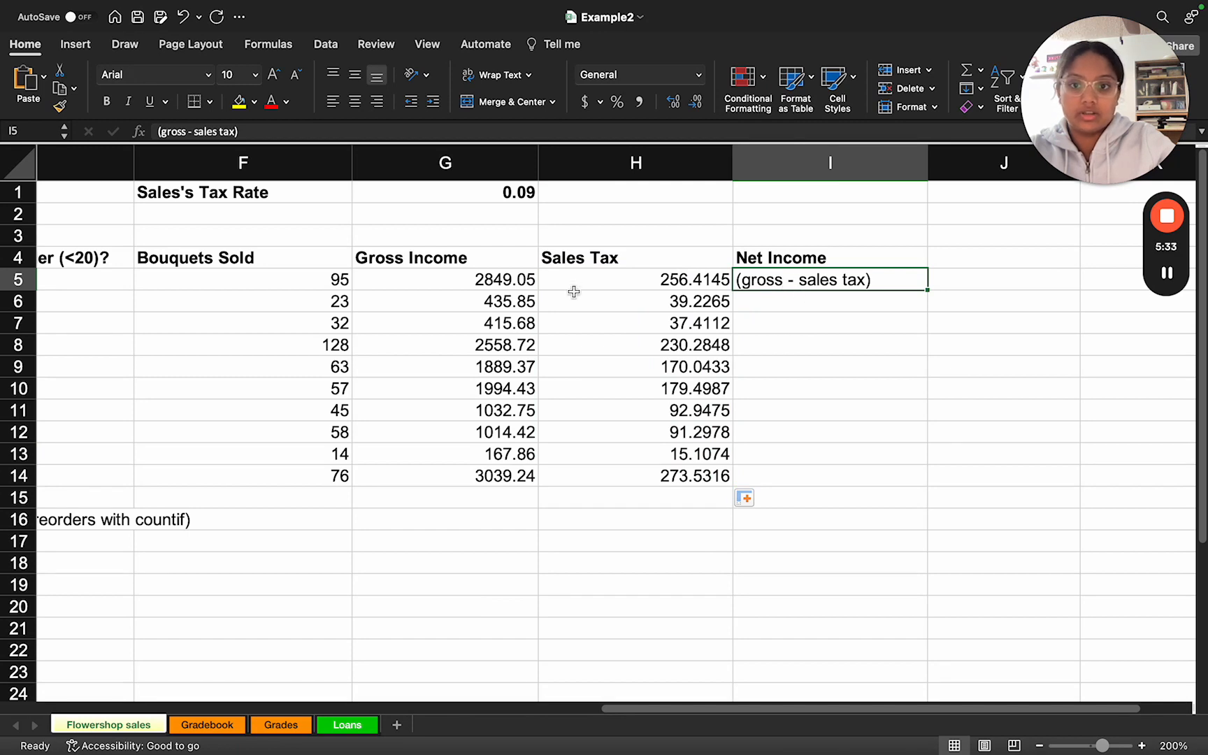
{"action": "left_click", "coordinate": [495, 281]}
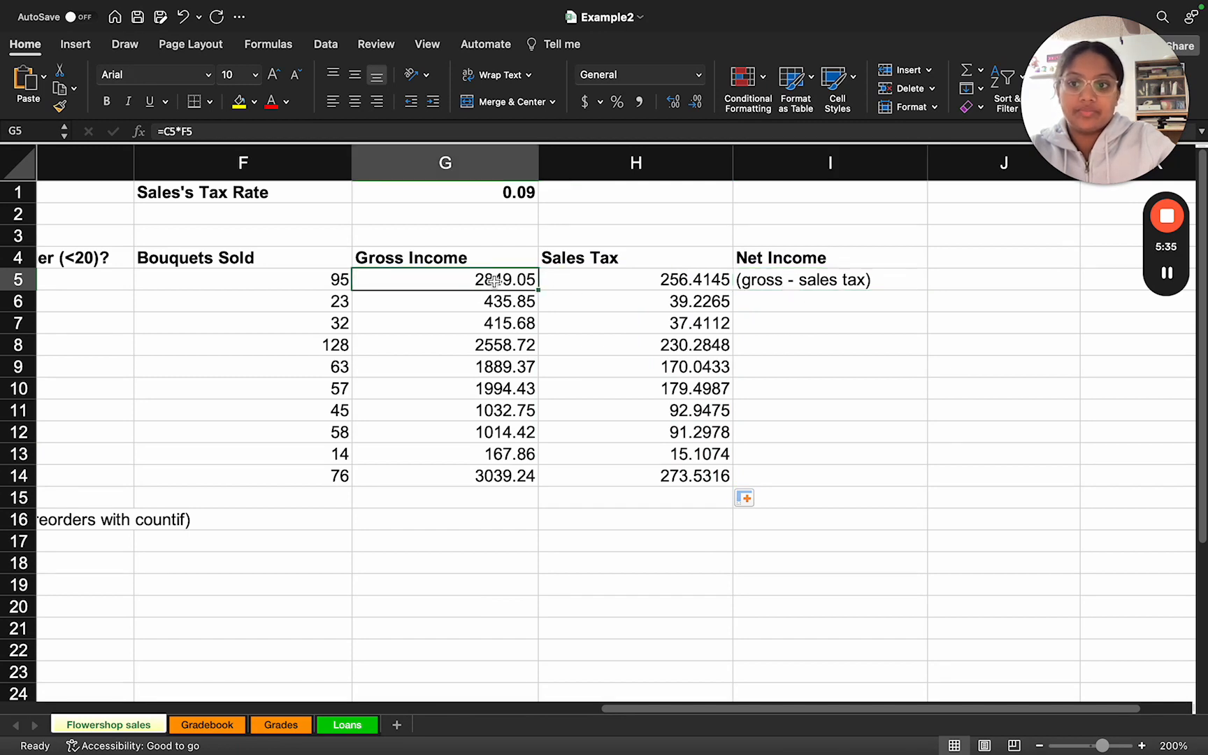
{"action": "left_click", "coordinate": [607, 282]}
{"action": "left_click", "coordinate": [750, 285]}
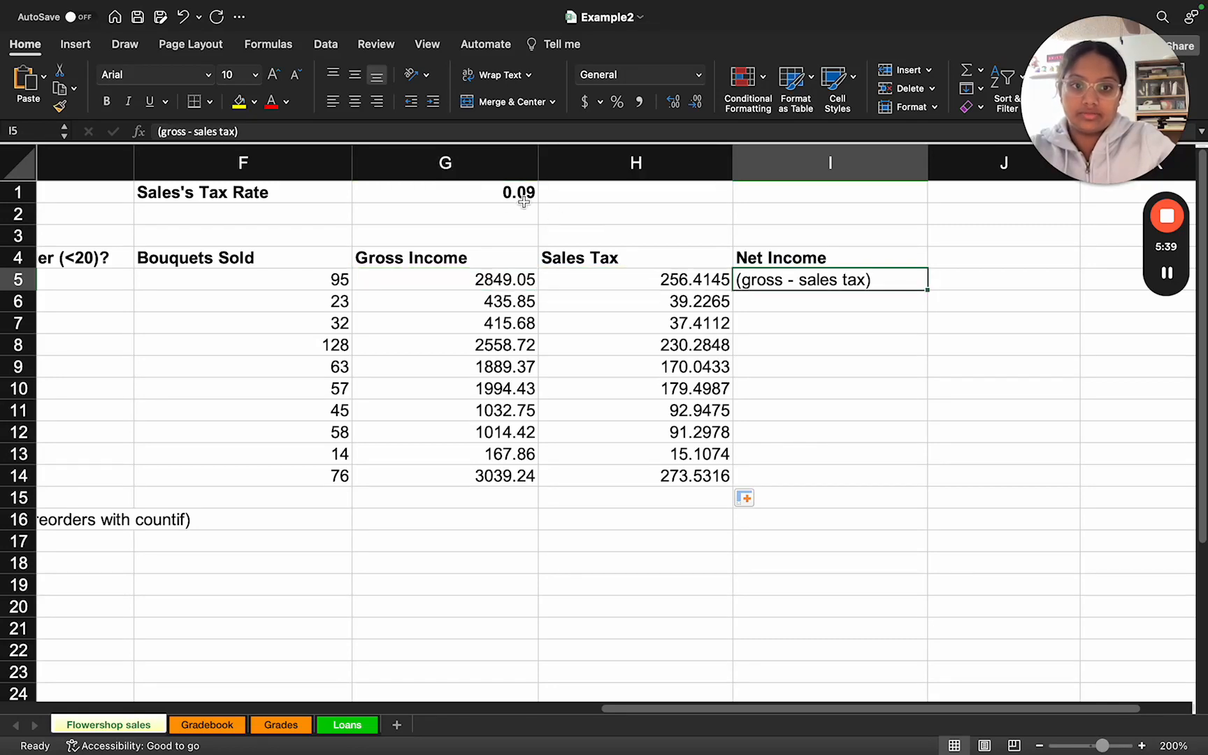
{"action": "left_click_drag", "start_coordinate": [244, 132], "coordinate": [144, 131]}
{"action": "key", "text": "BackSpace"}
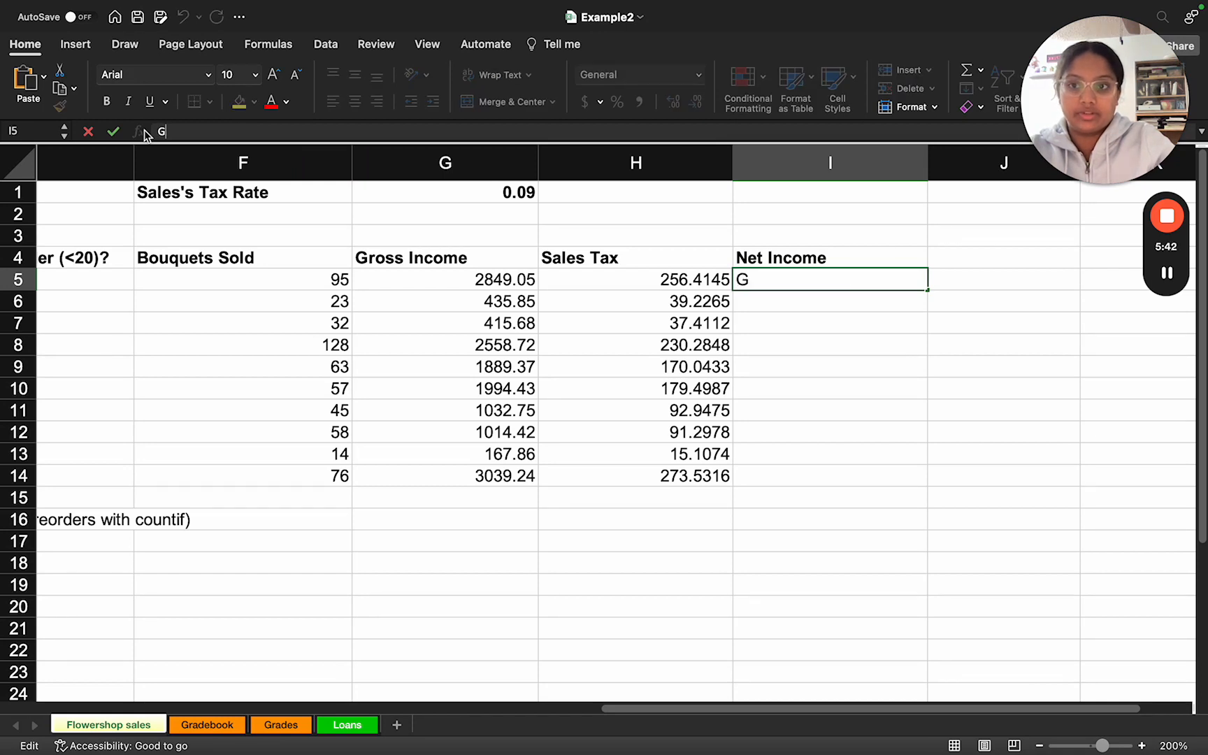
{"action": "type", "text": "=G5"}
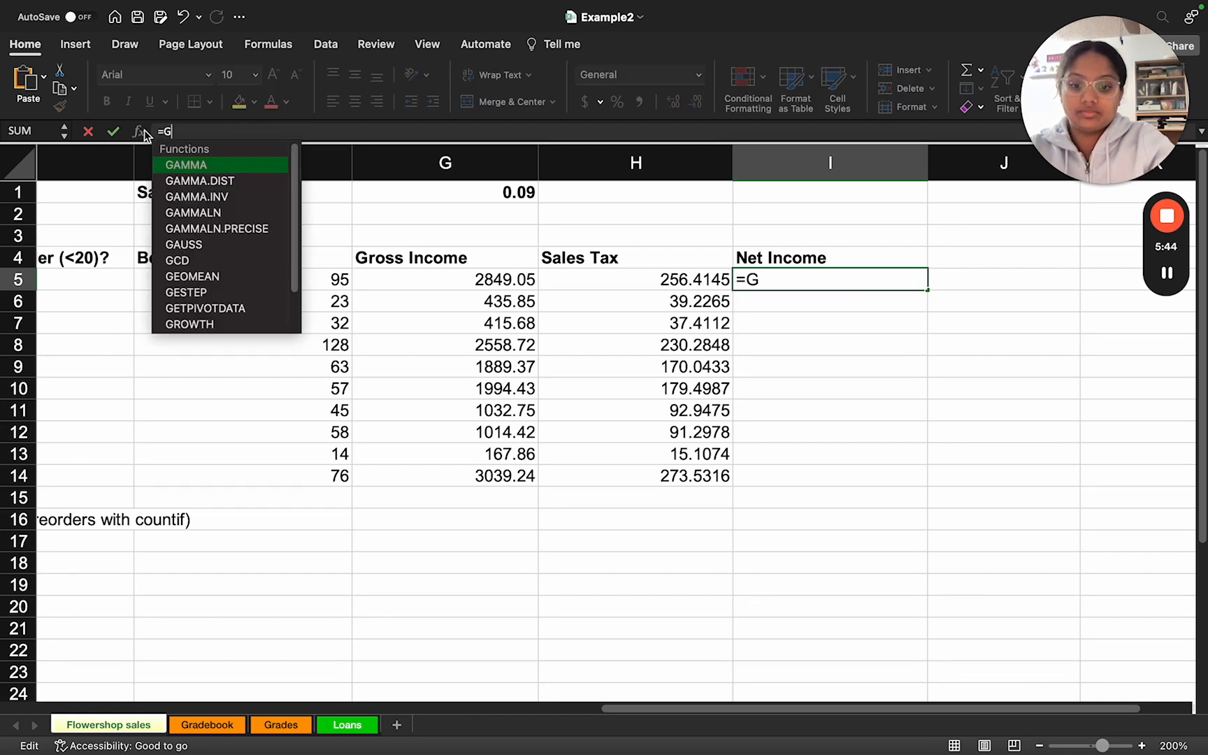
{"action": "type", "text": "-H5"}
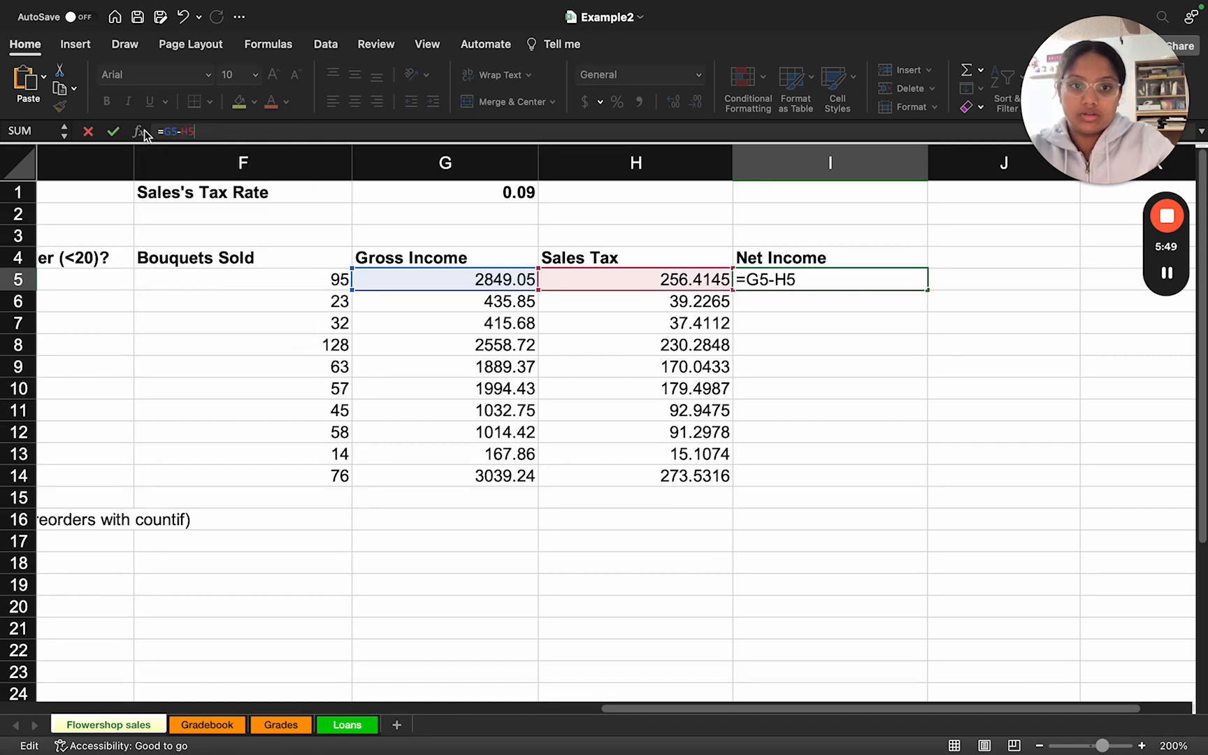
{"action": "key", "text": "Return"}
Step: Auto-fill the Net Income formula from I5 down through I14
{"action": "left_click", "coordinate": [852, 280]}
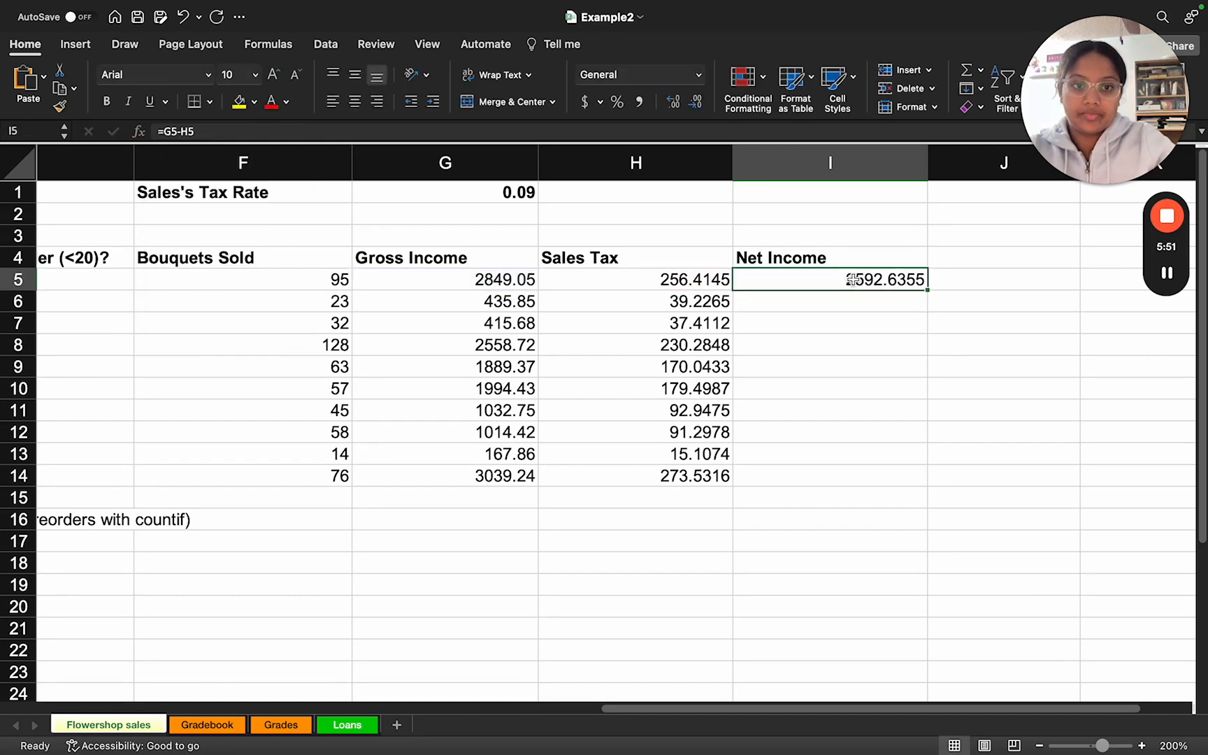
{"action": "left_click_drag", "start_coordinate": [926, 292], "coordinate": [893, 491]}
{"action": "left_click", "coordinate": [673, 524]}
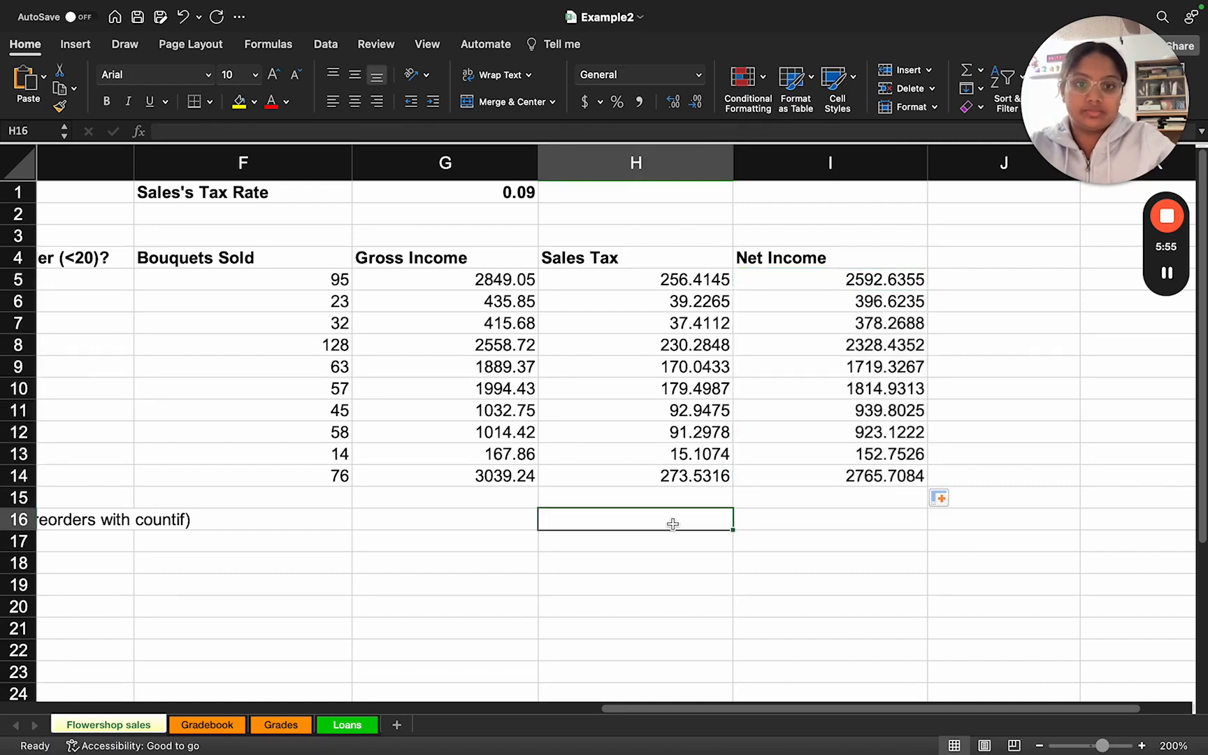
Step: Switch to the task slides and read the instructions on rounding Sales Tax and formatting Net Income, and return to the worksheet
{"action": "scroll", "coordinate": [662, 538], "scroll_direction": "down", "scroll_amount": 5}
{"action": "scroll", "coordinate": [663, 538], "scroll_direction": "left", "scroll_amount": 3}
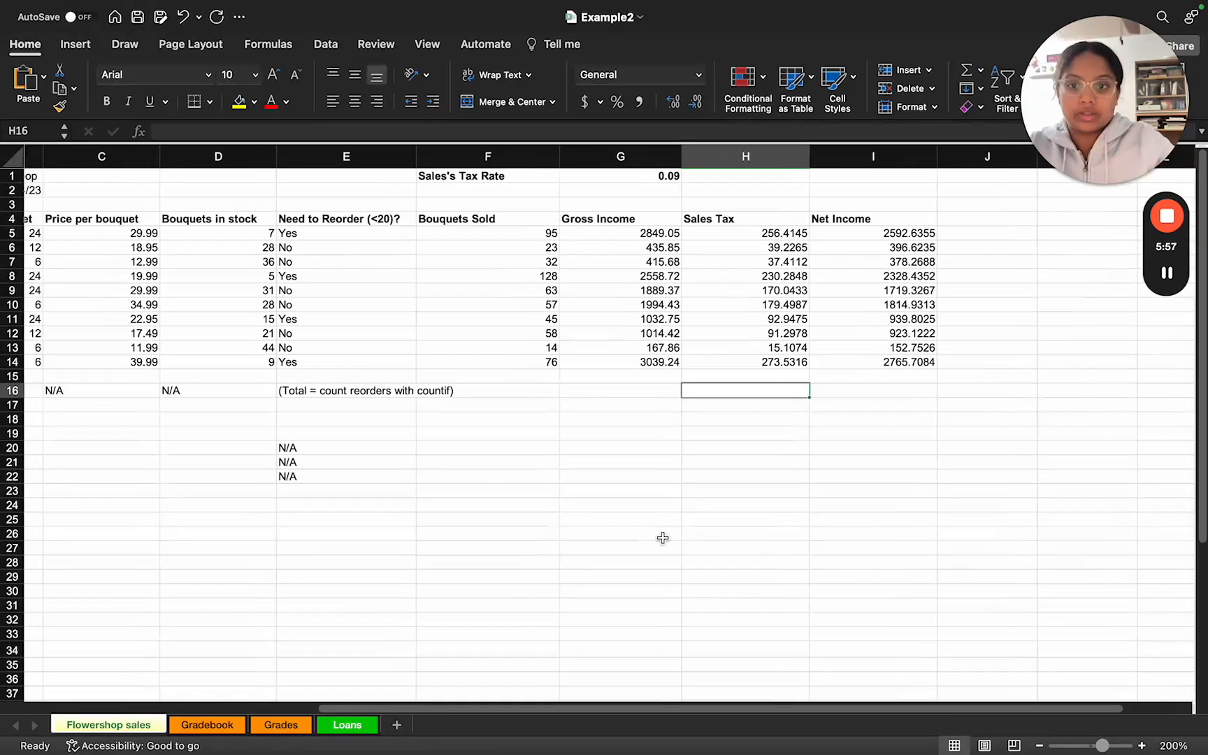
{"action": "scroll", "coordinate": [663, 539], "scroll_direction": "left", "scroll_amount": 3}
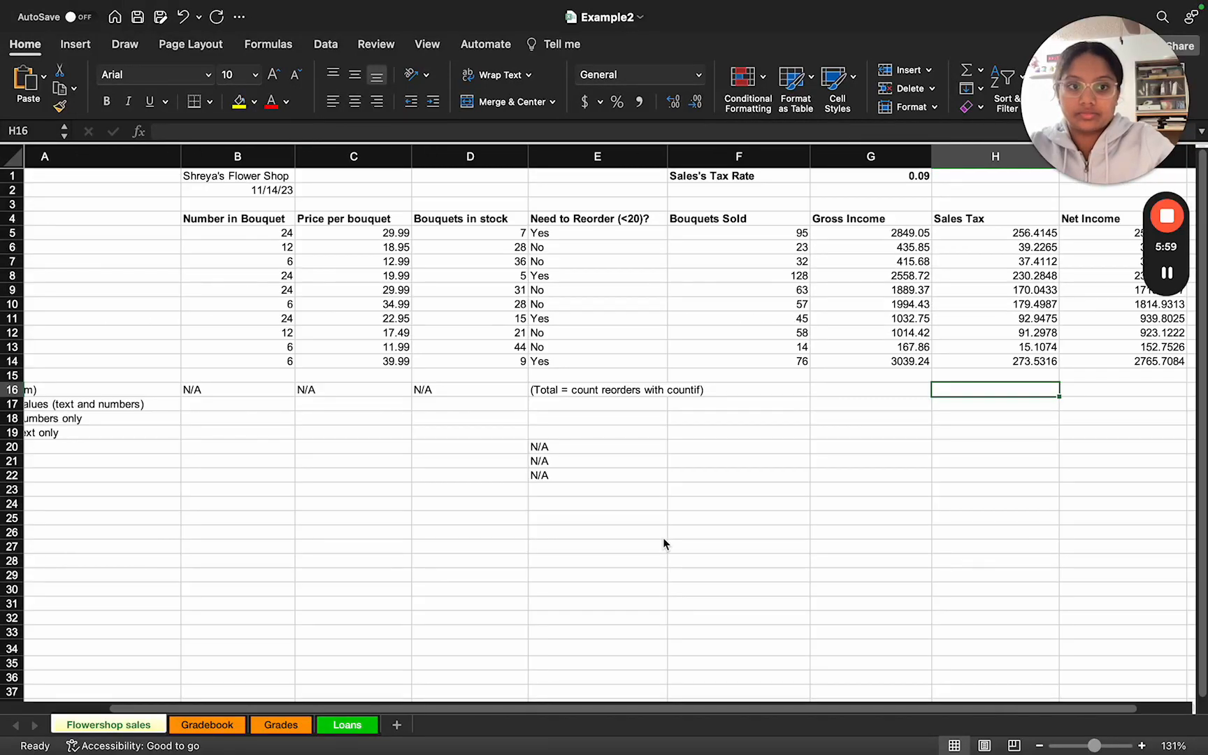
{"action": "scroll", "coordinate": [739, 471], "scroll_direction": "right", "scroll_amount": 3}
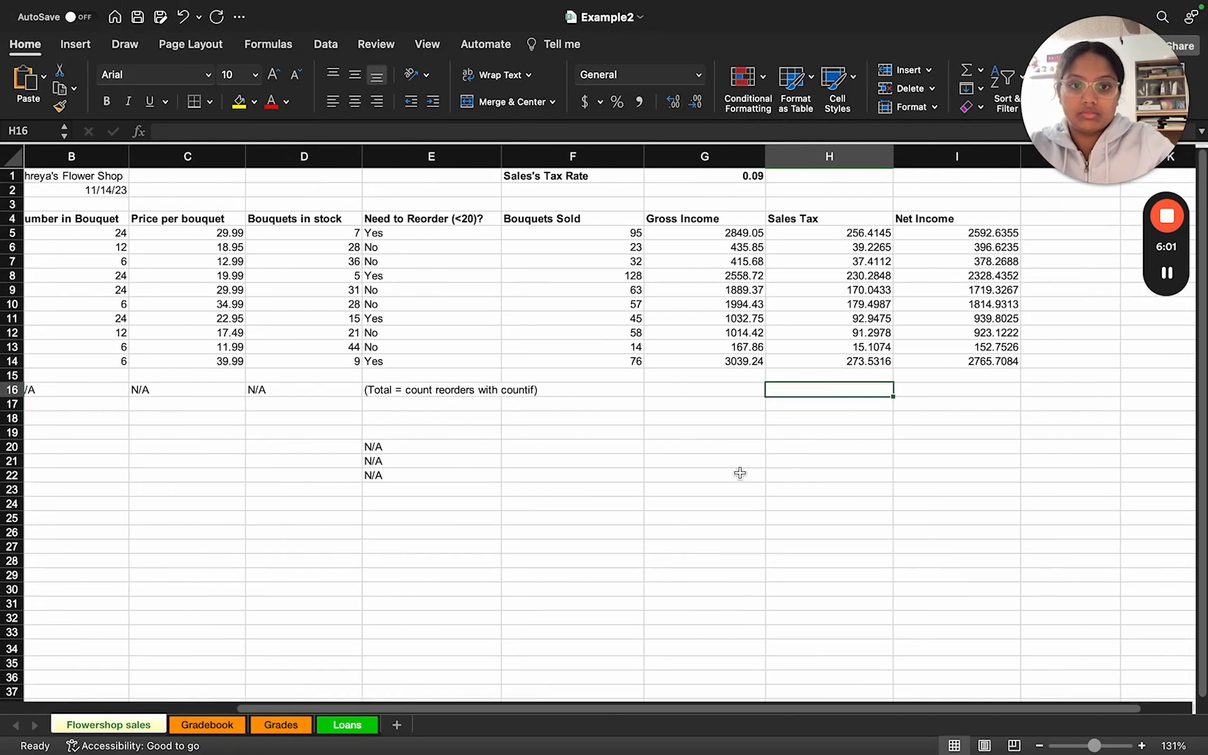
{"action": "key", "text": "ctrl+Right"}
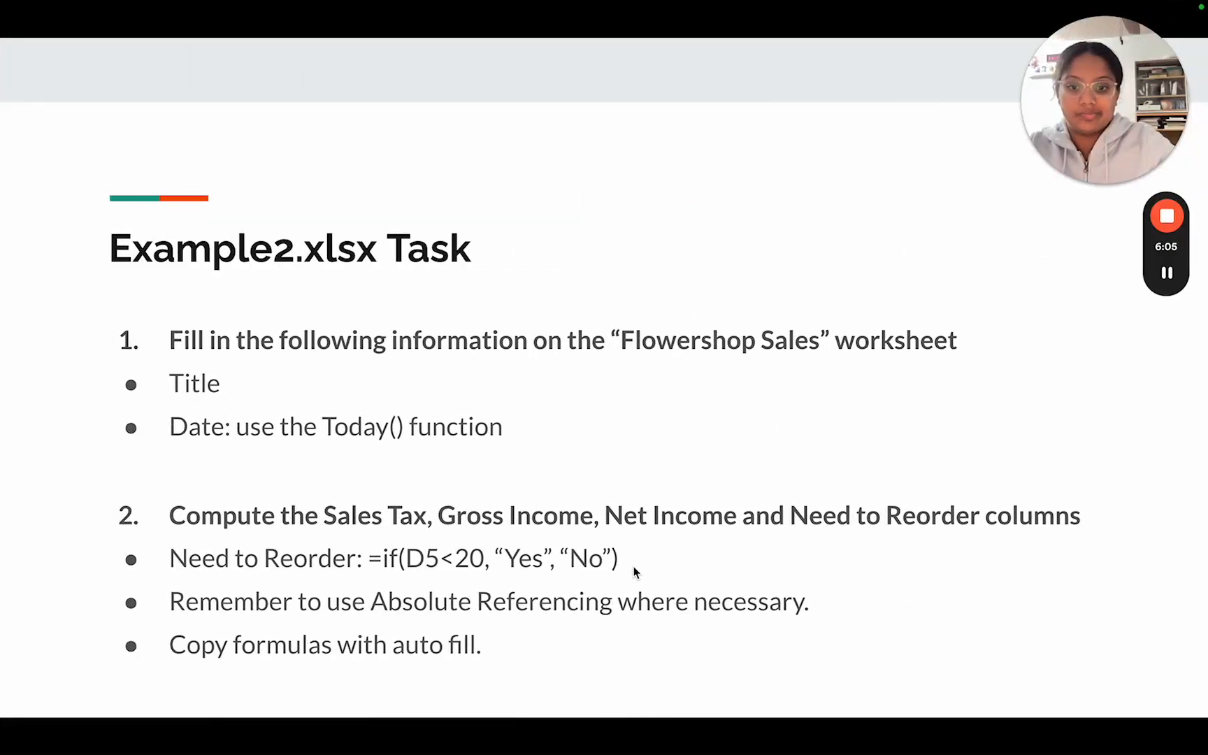
{"action": "key", "text": "Right"}
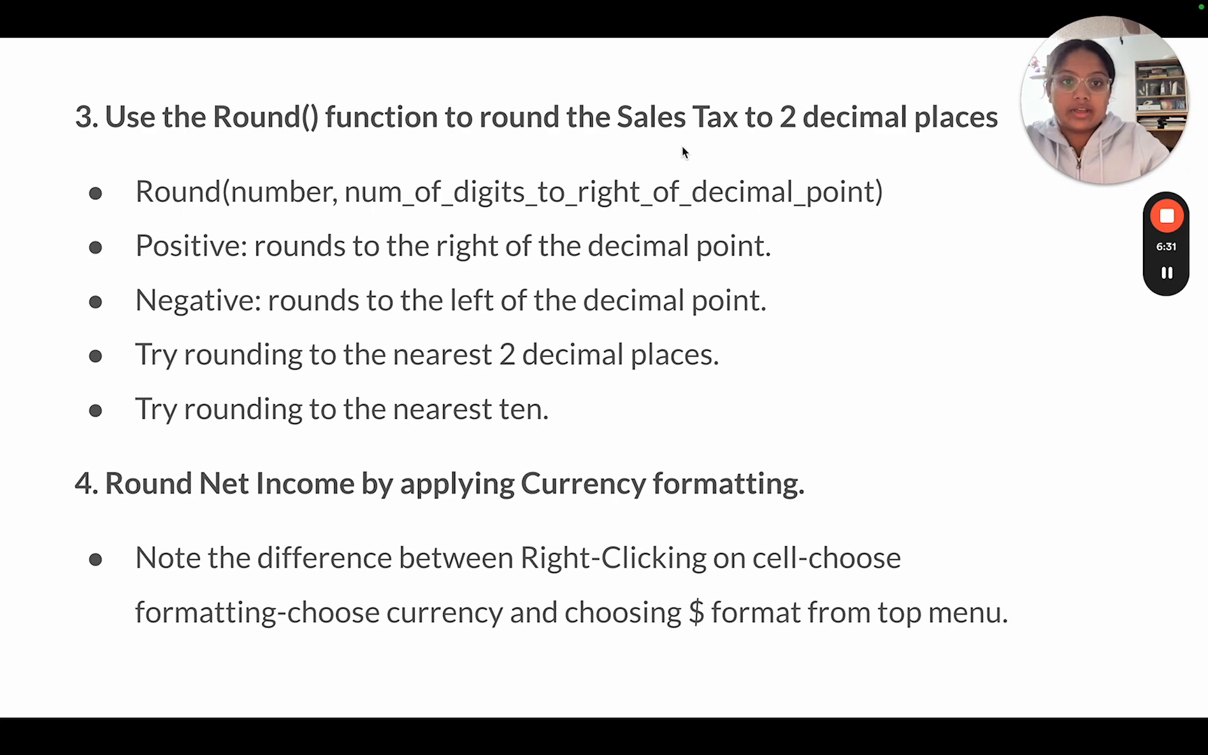
{"action": "key", "text": "ctrl+Left"}
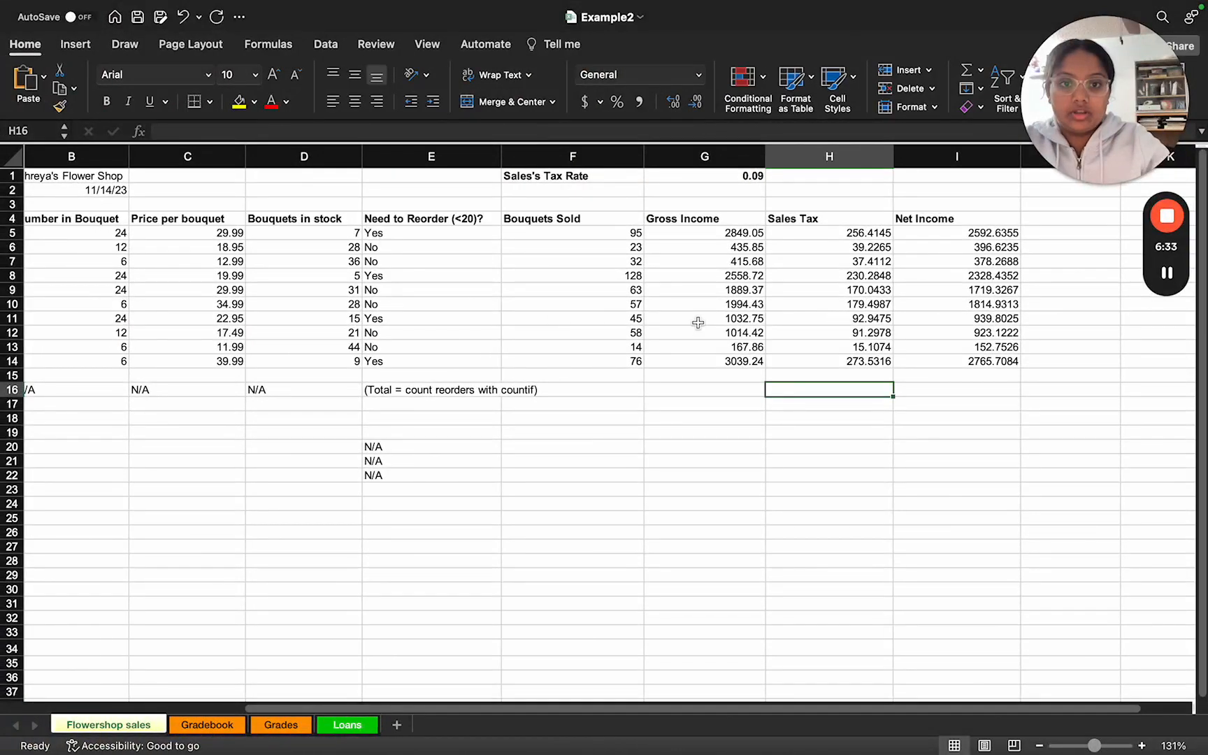
Step: Enter =Round(H5,2) in H19 to round the first Sales Tax value to two decimal places
{"action": "left_click", "coordinate": [834, 235]}
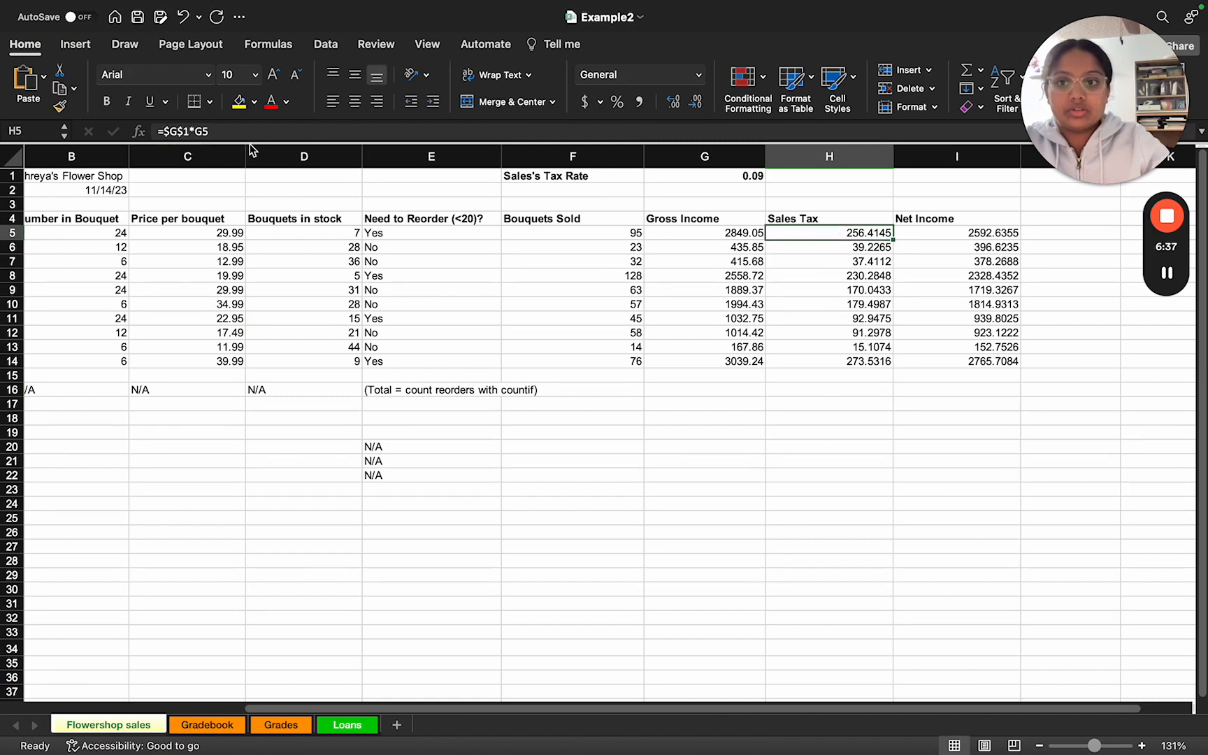
{"action": "left_click", "coordinate": [794, 438]}
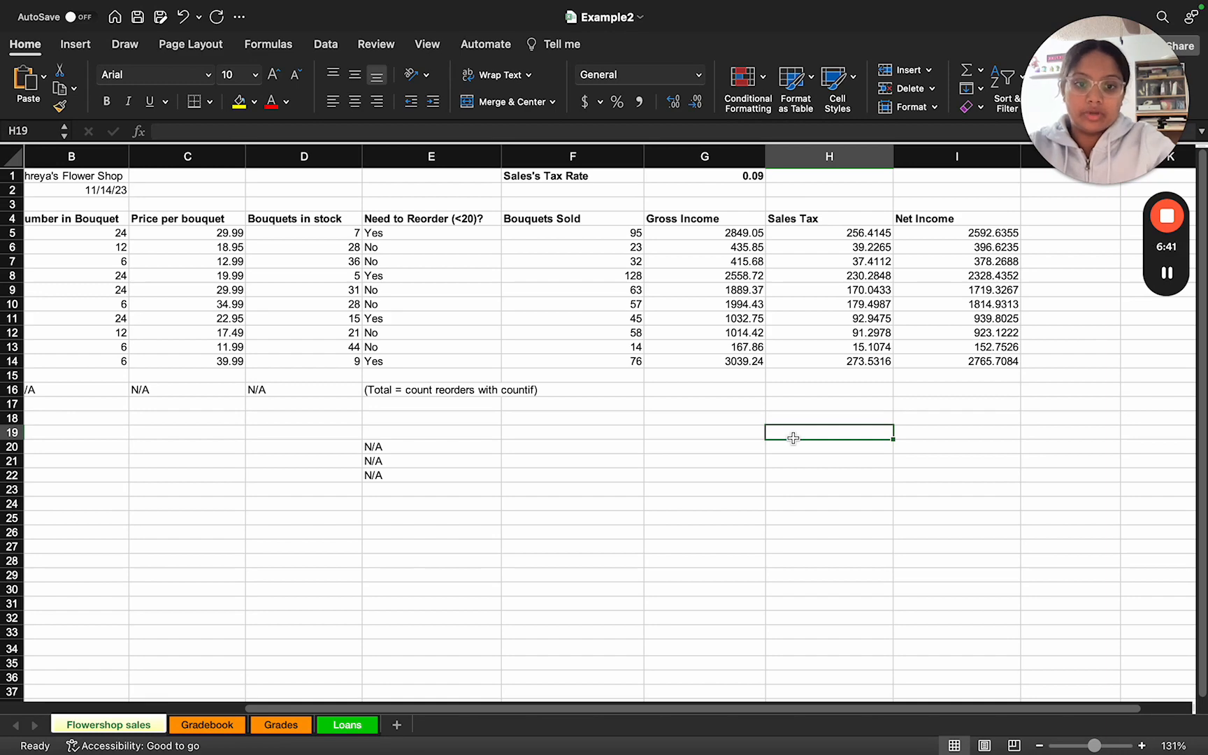
{"action": "scroll", "coordinate": [787, 430], "scroll_direction": "up", "scroll_amount": 3}
{"action": "scroll", "coordinate": [777, 438], "scroll_direction": "up", "scroll_amount": 3}
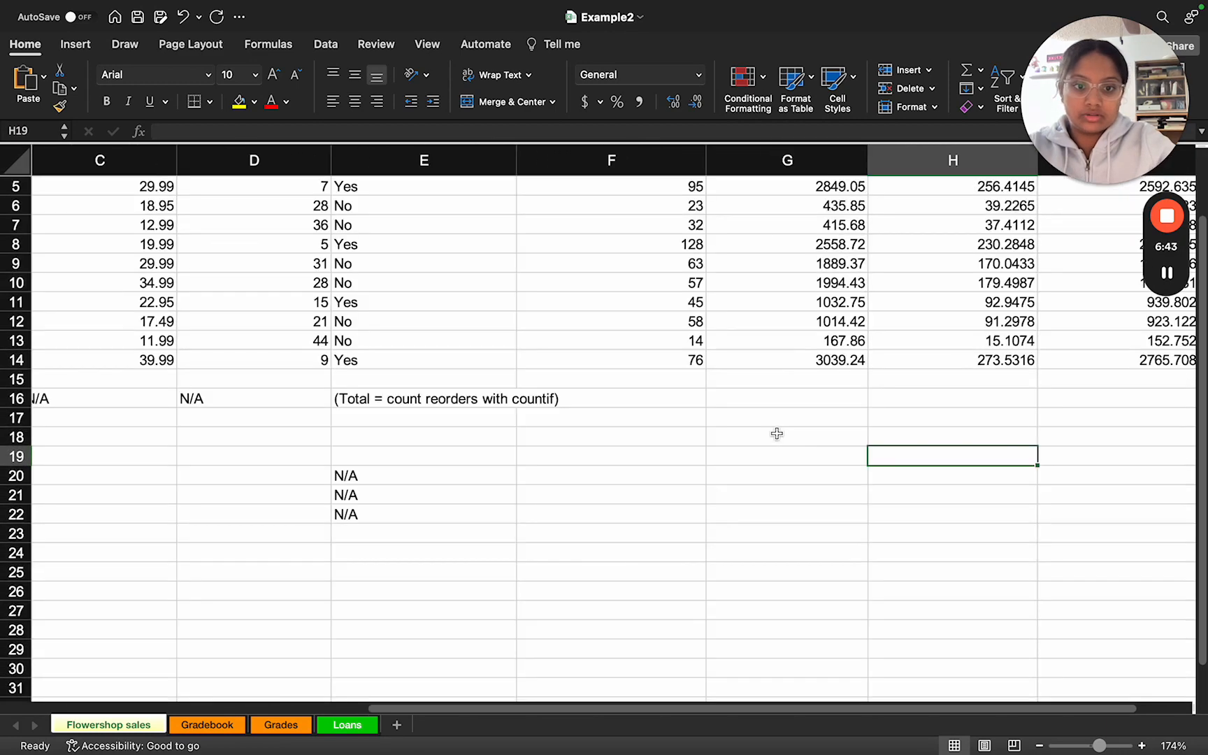
{"action": "scroll", "coordinate": [778, 427], "scroll_direction": "right", "scroll_amount": 3}
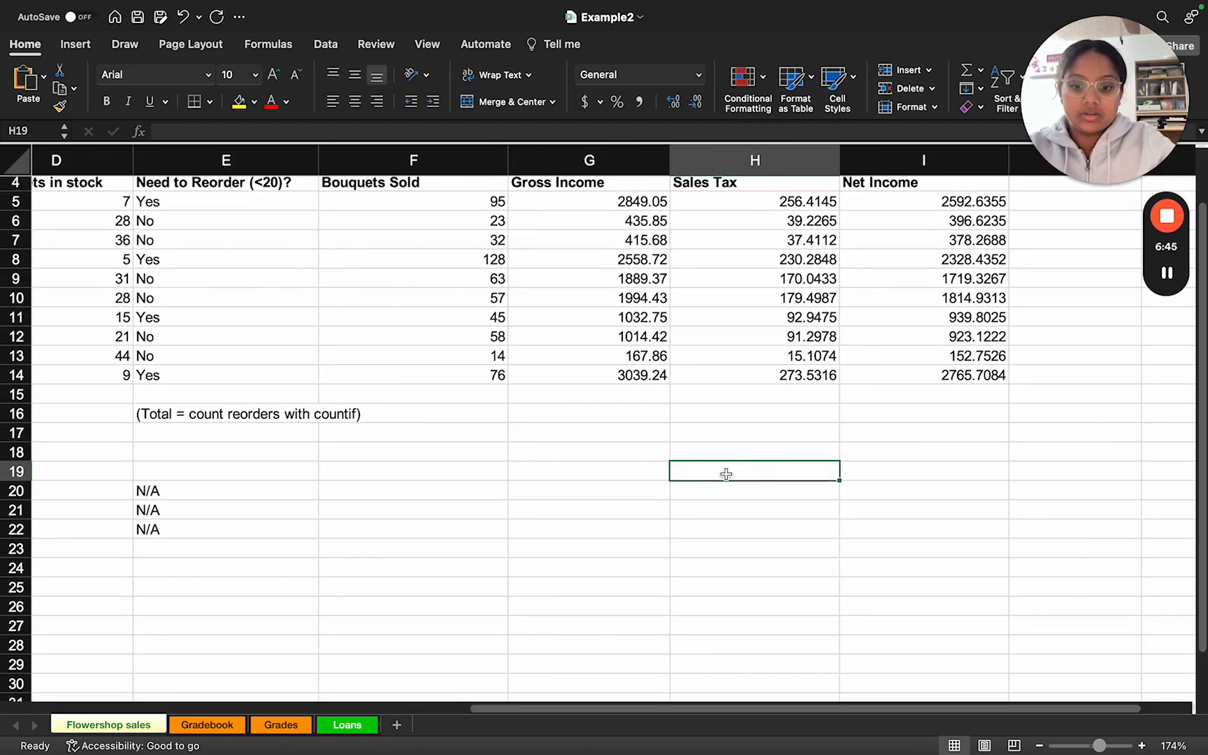
{"action": "type", "text": "Round"}
{"action": "key", "text": "BackSpace"}
{"action": "key", "text": "BackSpace"}
{"action": "key", "text": "BackSpace"}
{"action": "key", "text": "BackSpace"}
{"action": "key", "text": "BackSpace"}
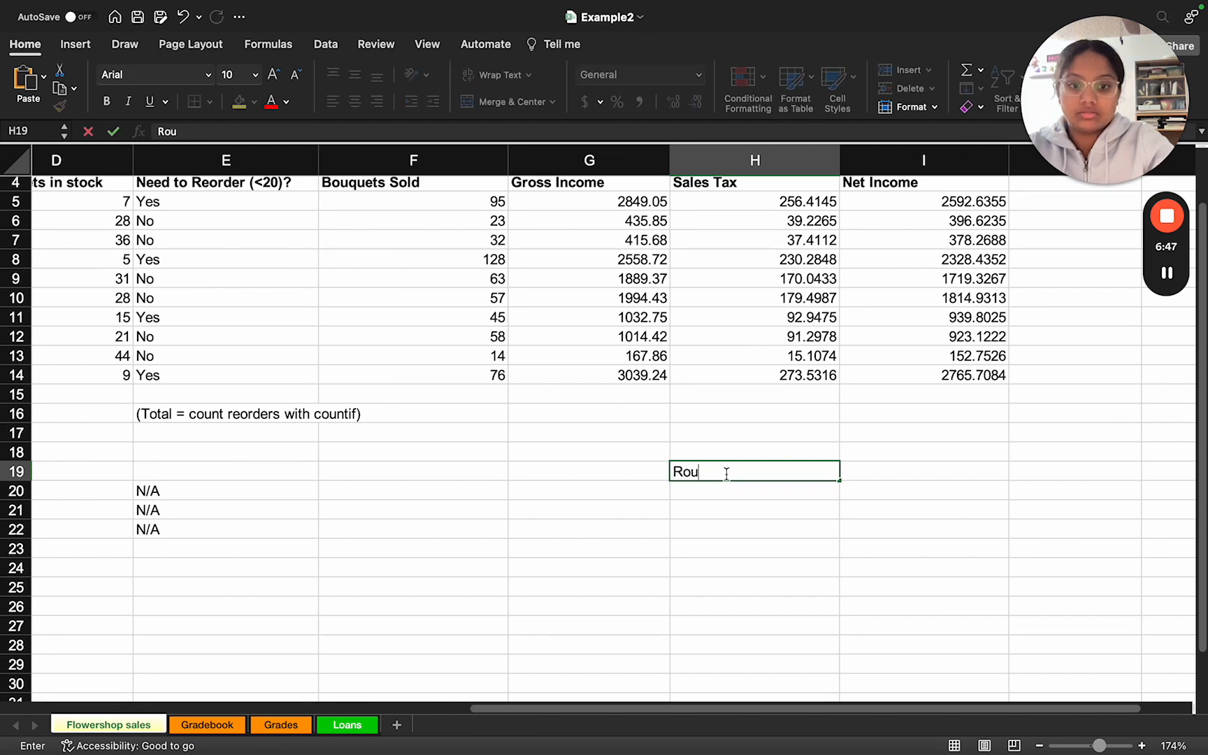
{"action": "type", "text": "=Rou"}
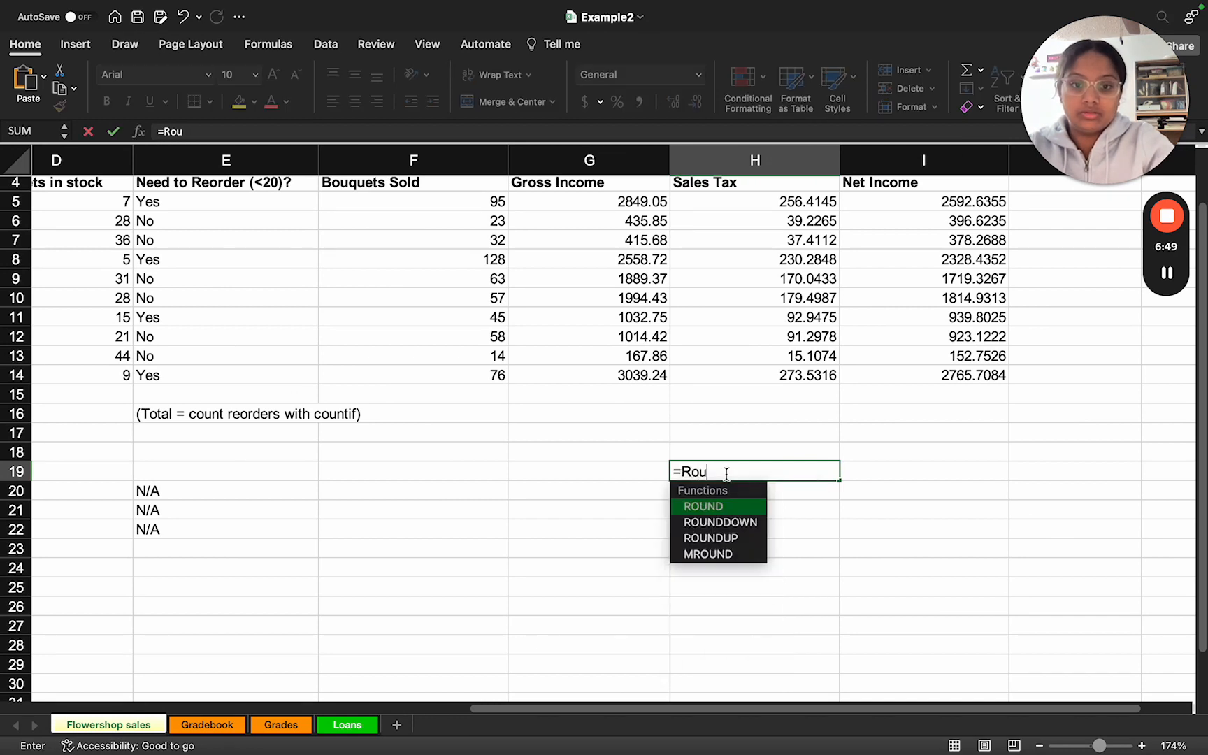
{"action": "type", "text": "nd("}
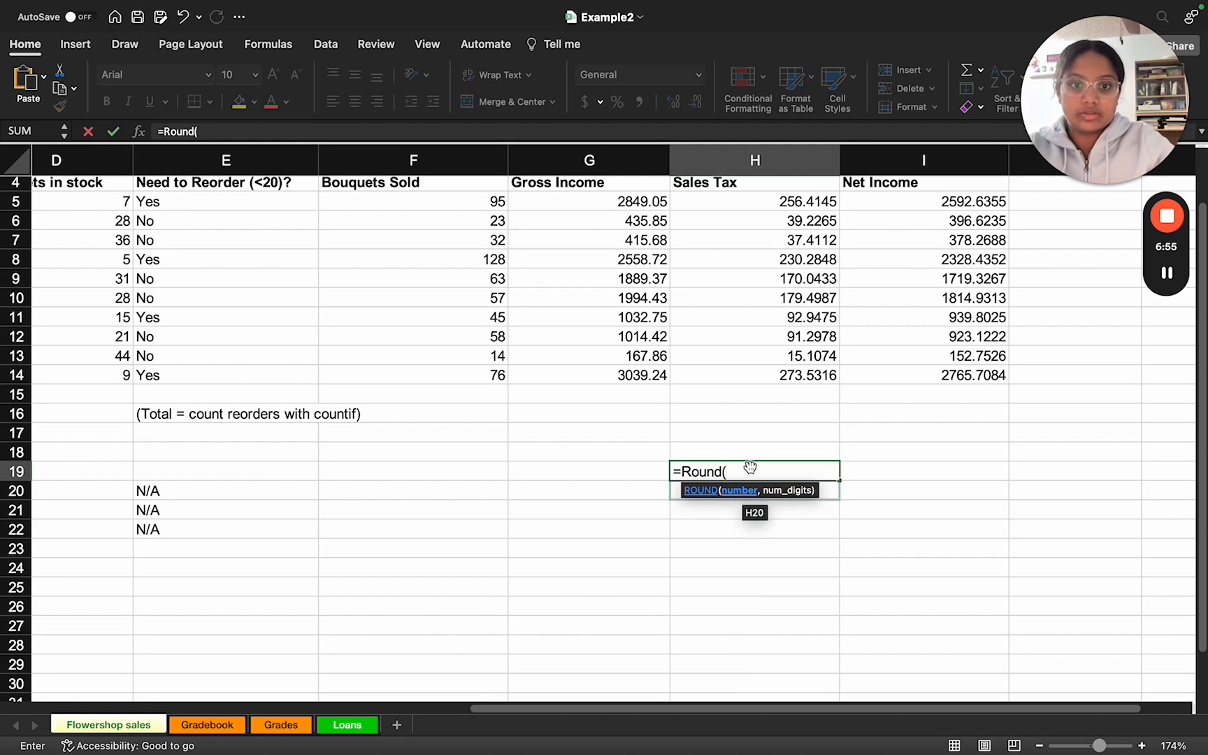
{"action": "left_click", "coordinate": [760, 205]}
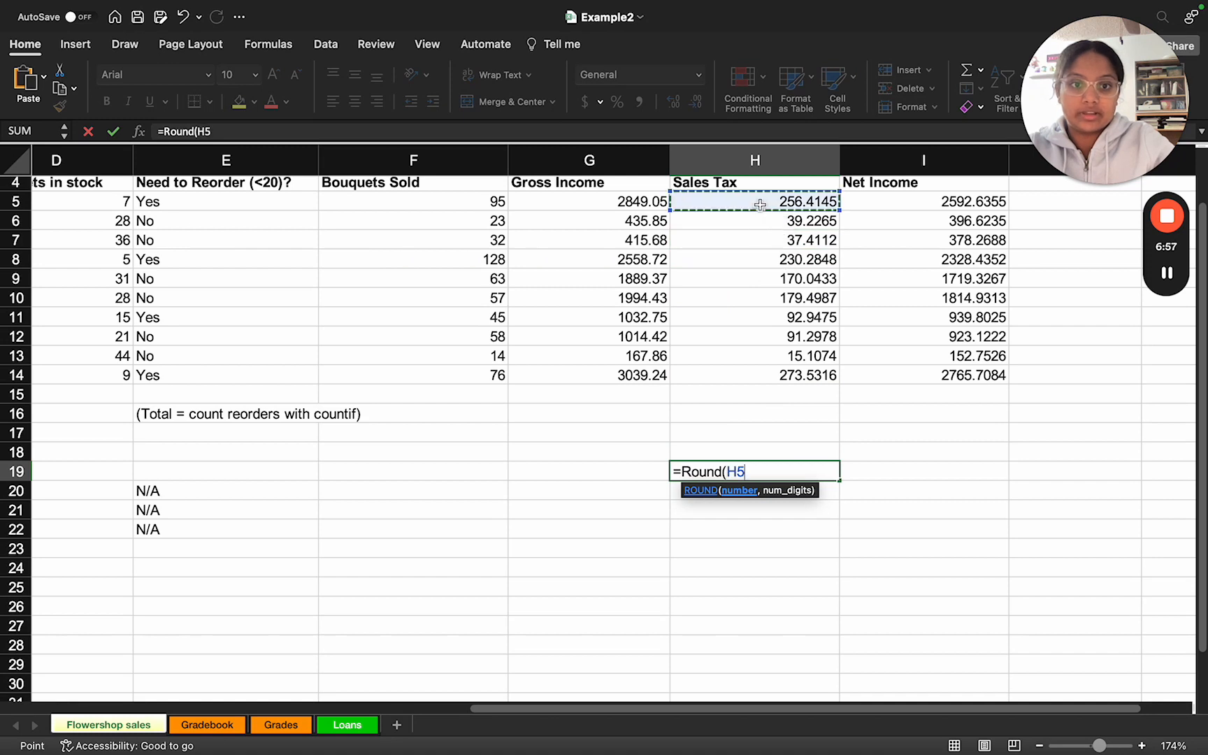
{"action": "type", "text": ","}
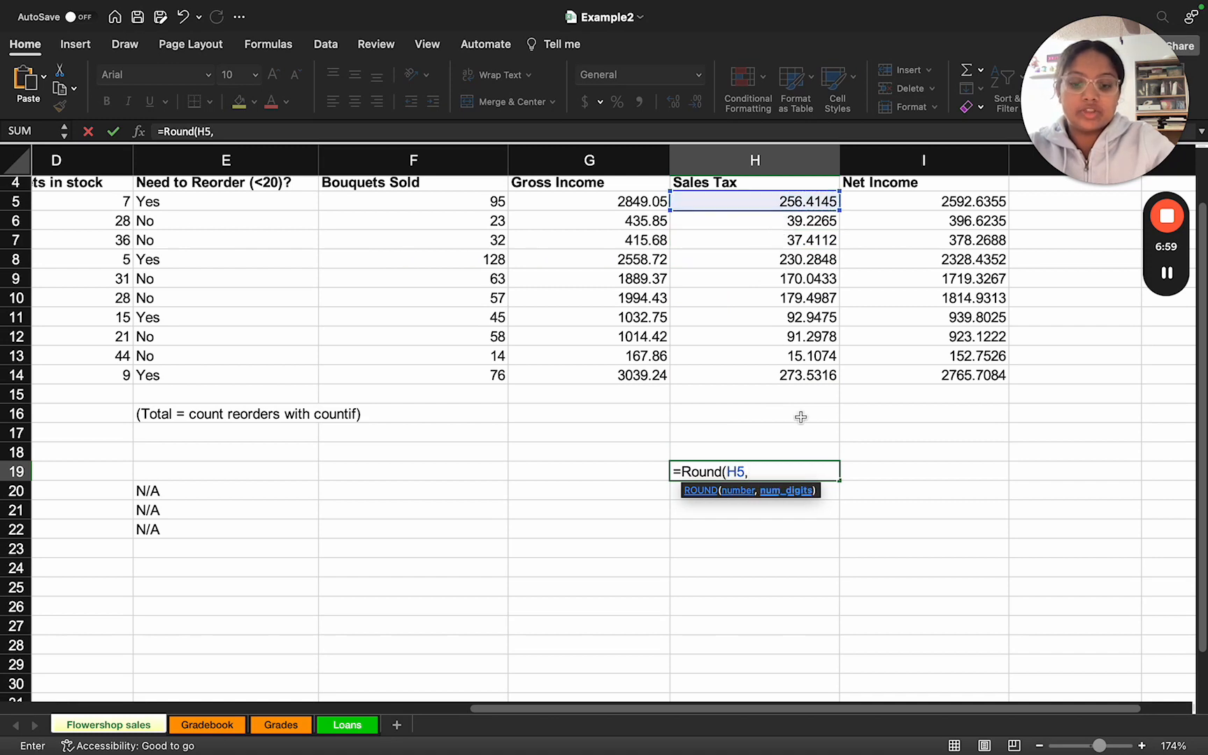
{"action": "type", "text": "2"}
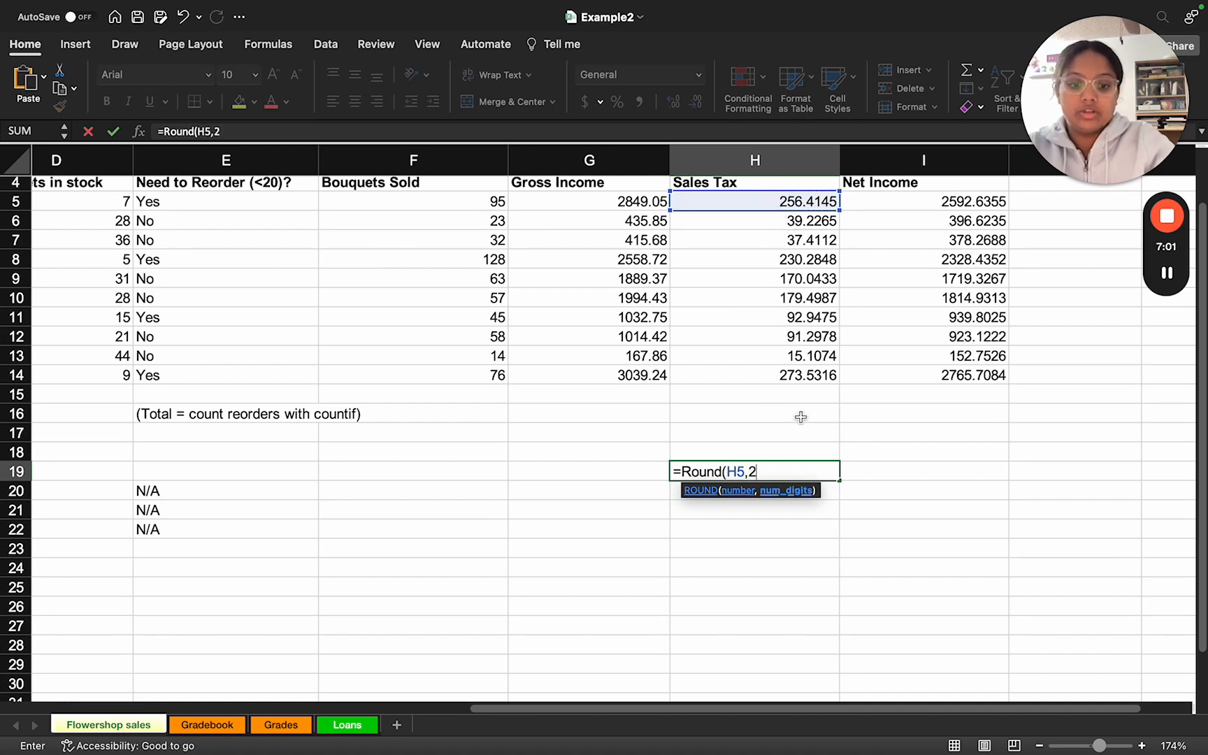
{"action": "type", "text": ")"}
{"action": "key", "text": "Return"}
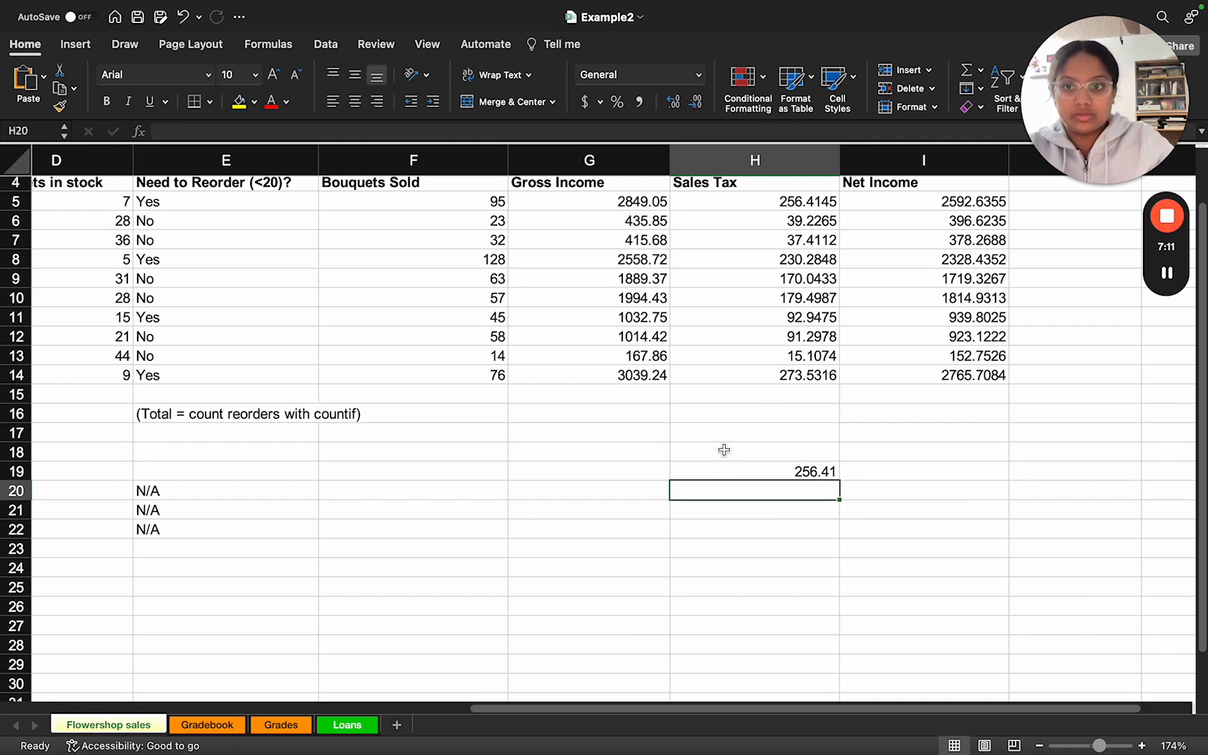
Step: Reread the slide's rounding and currency instructions and review the H19 formula and the Sales Tax values in H5:H14
{"action": "key", "text": "ctrl+Right"}
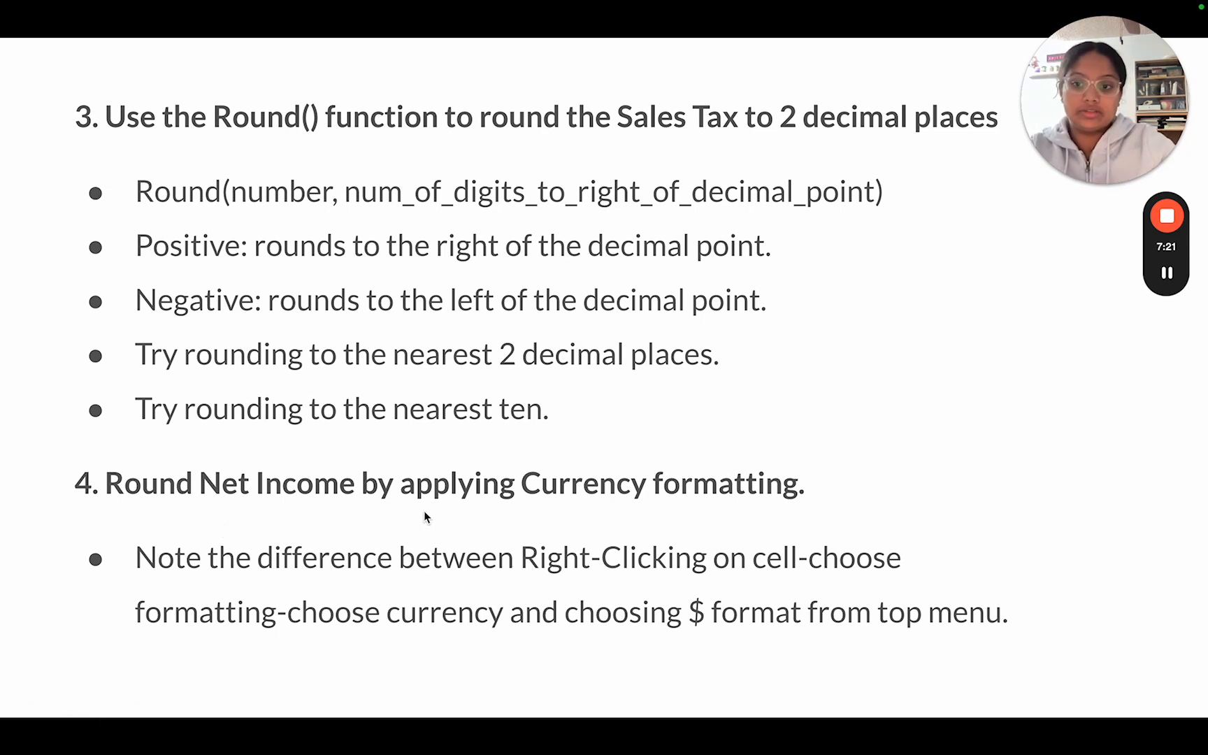
{"action": "key", "text": "ctrl+Left"}
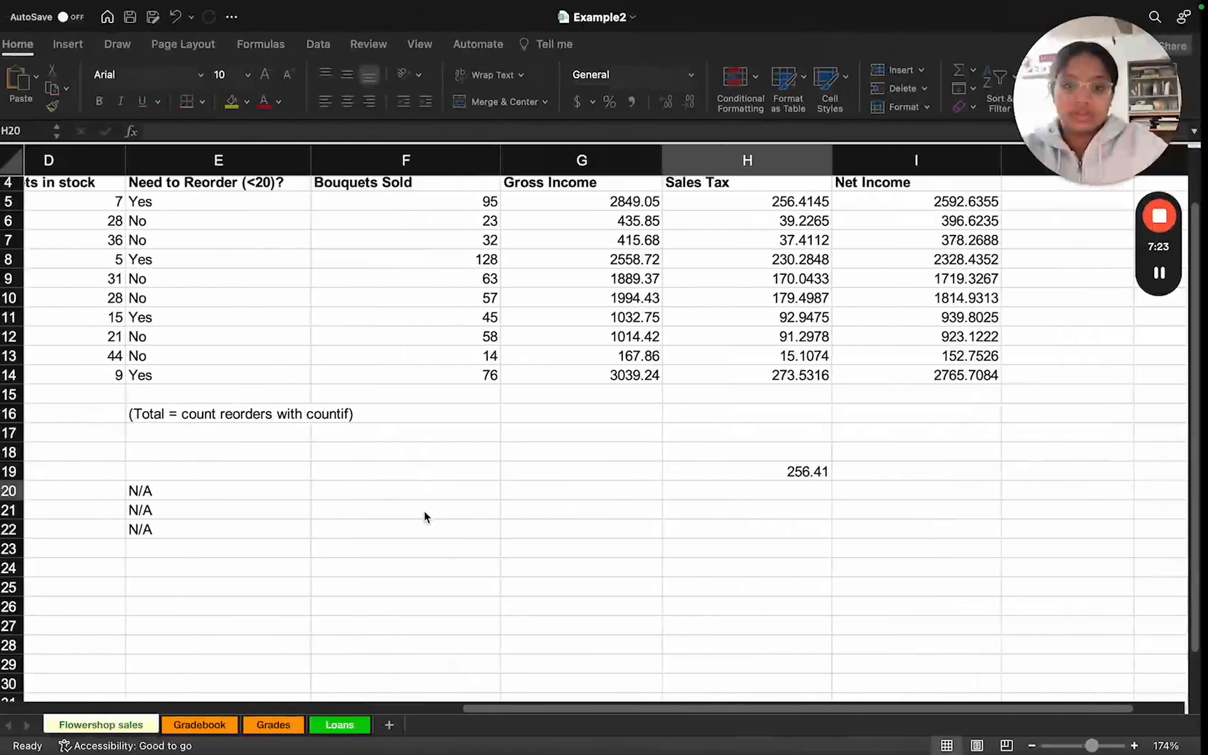
{"action": "scroll", "coordinate": [759, 437], "scroll_direction": "up", "scroll_amount": 1}
{"action": "scroll", "coordinate": [759, 437], "scroll_direction": "up", "scroll_amount": 1}
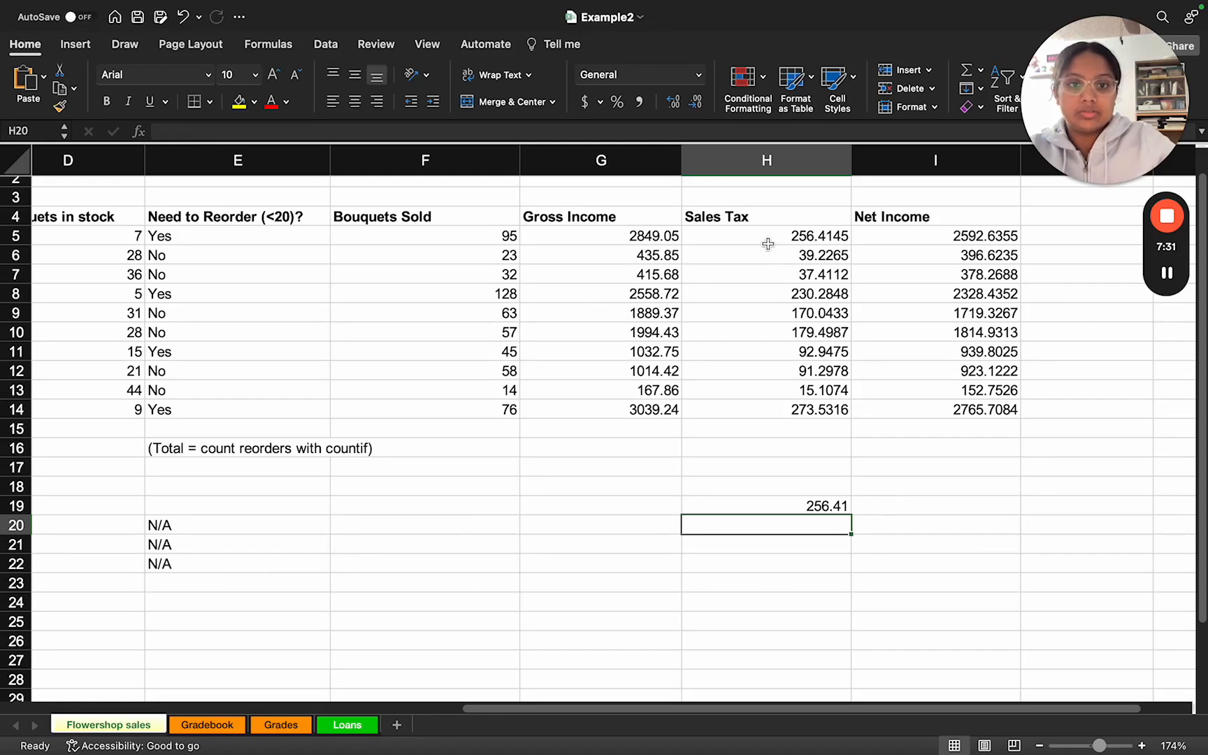
{"action": "left_click", "coordinate": [734, 505]}
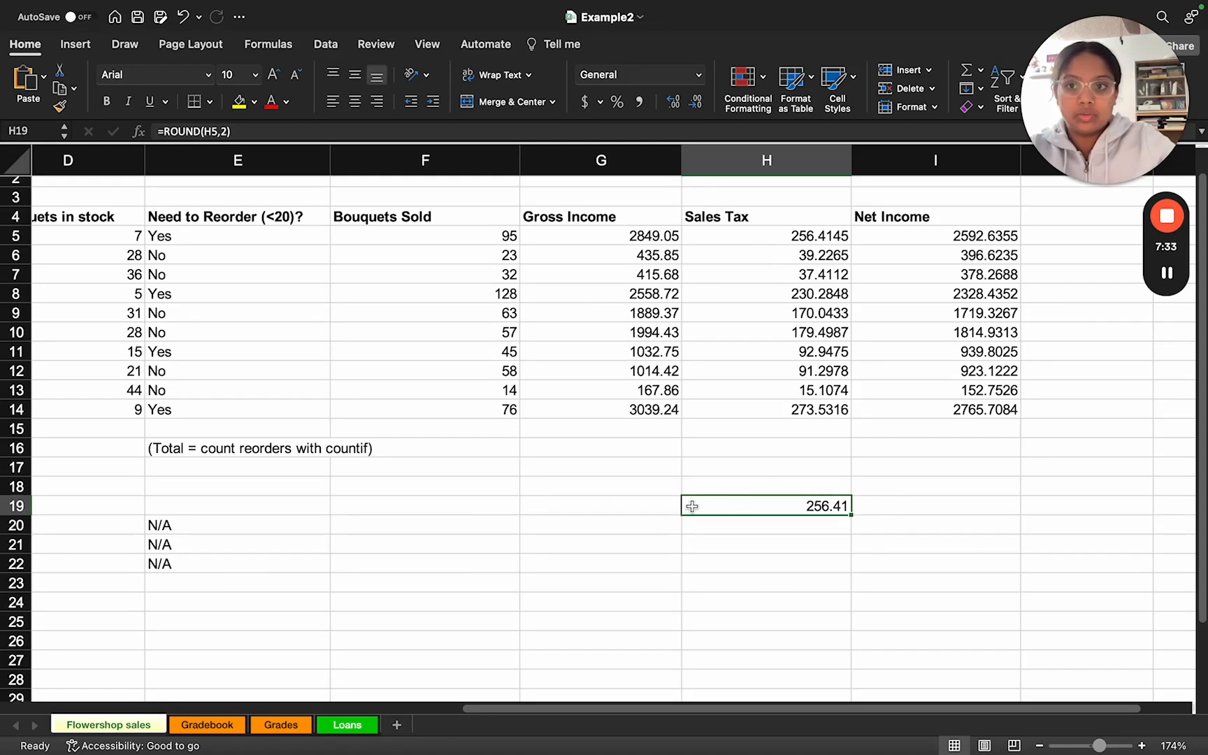
{"action": "left_click_drag", "start_coordinate": [772, 238], "coordinate": [767, 409]}
Step: Format the rounded Sales Tax value in H19 as Currency with the $ symbol and two decimal places
{"action": "left_click", "coordinate": [752, 501]}
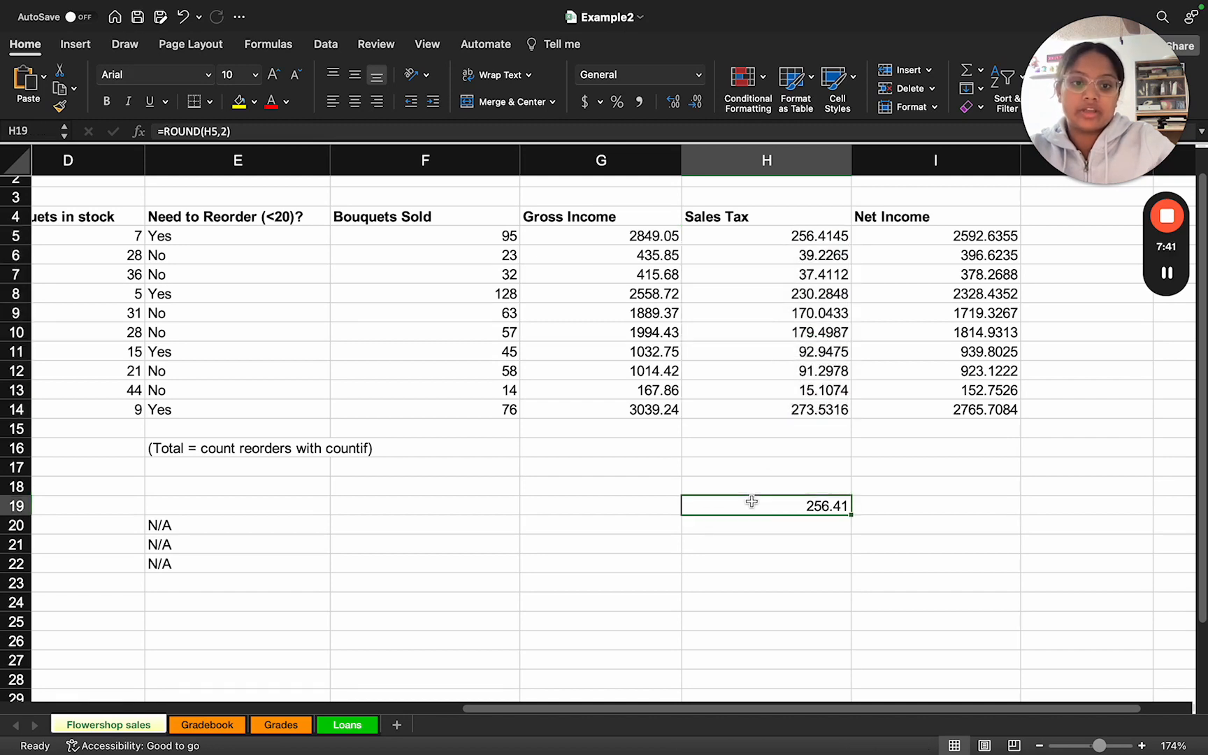
{"action": "right_click", "coordinate": [741, 505]}
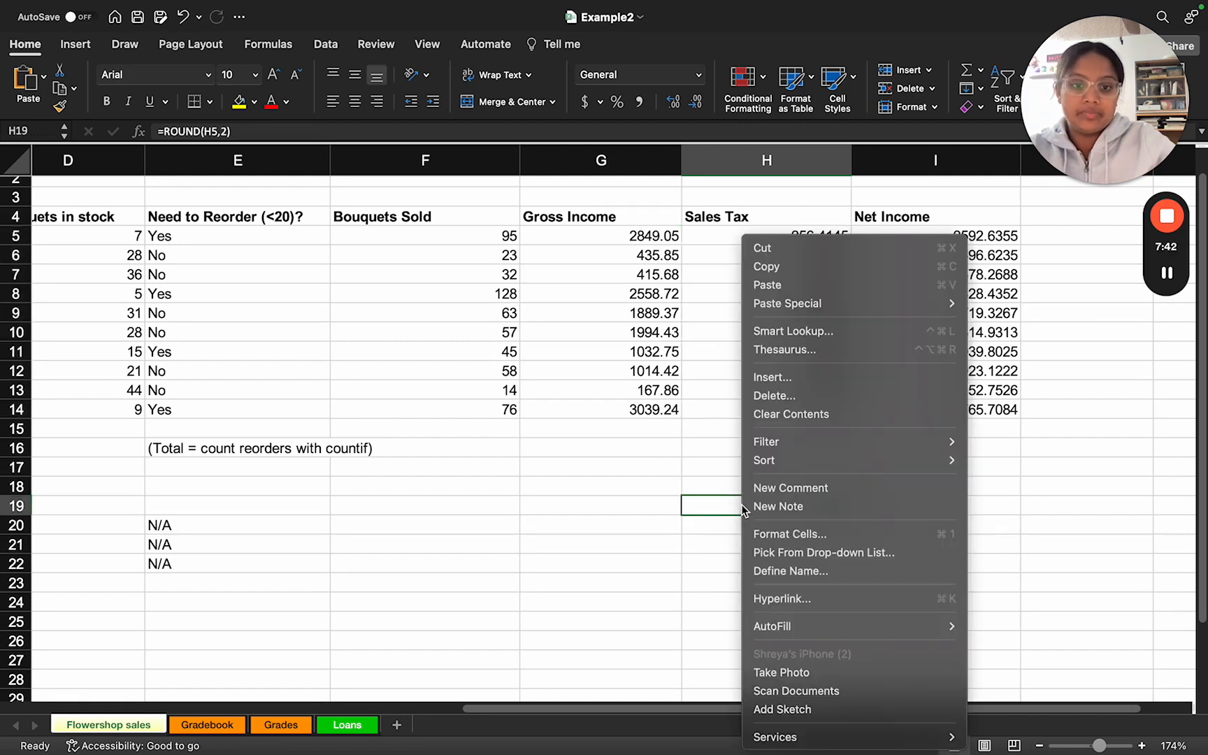
{"action": "left_click", "coordinate": [783, 535]}
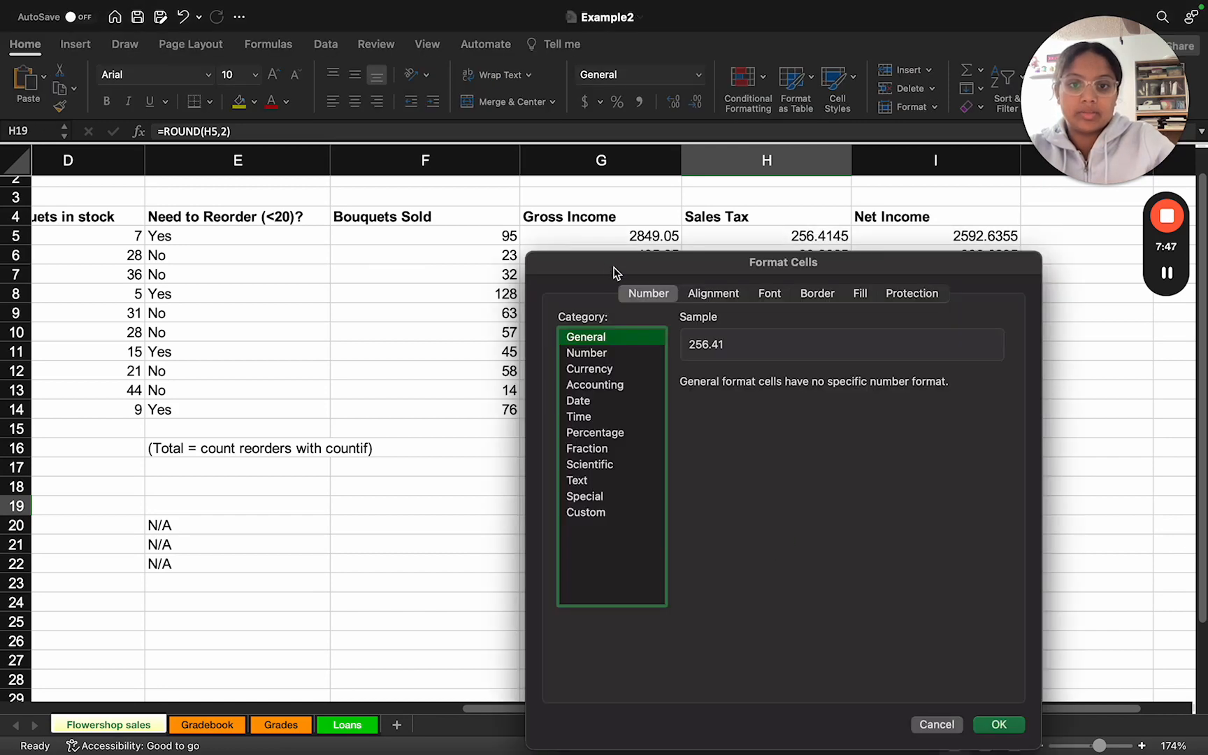
{"action": "left_click_drag", "start_coordinate": [608, 270], "coordinate": [543, 171]}
{"action": "left_click", "coordinate": [523, 272]}
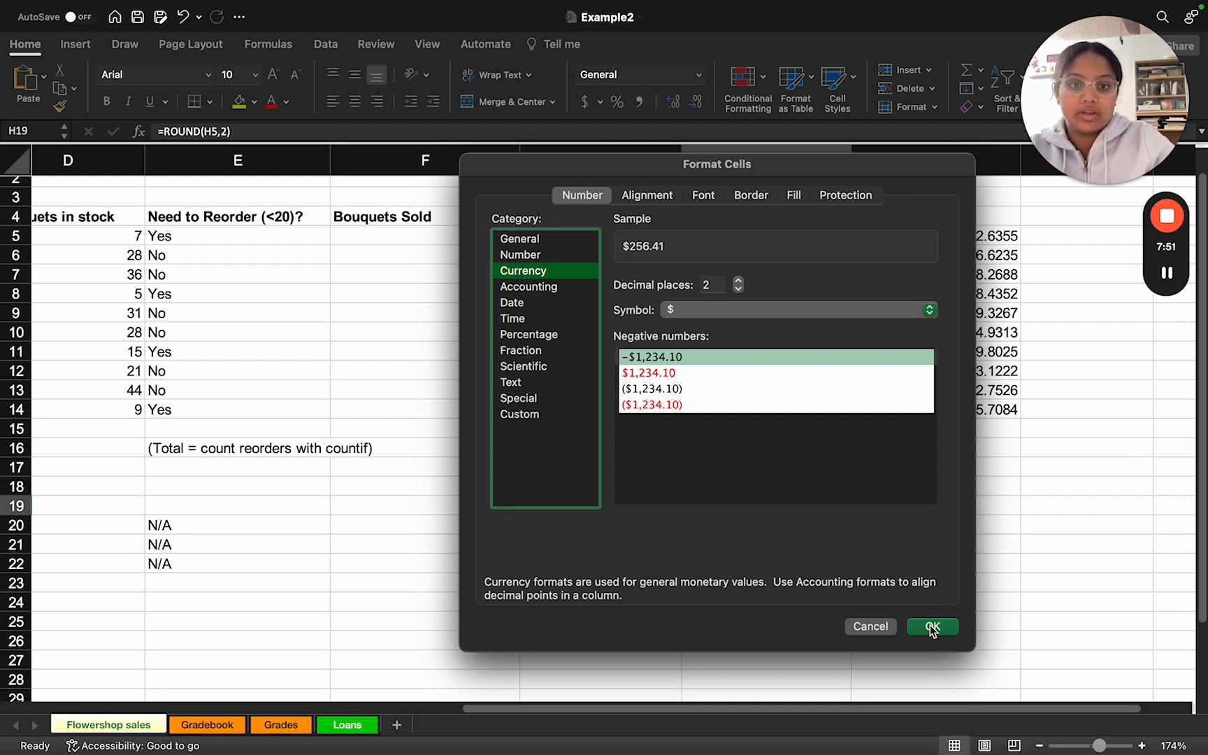
{"action": "left_click", "coordinate": [906, 308]}
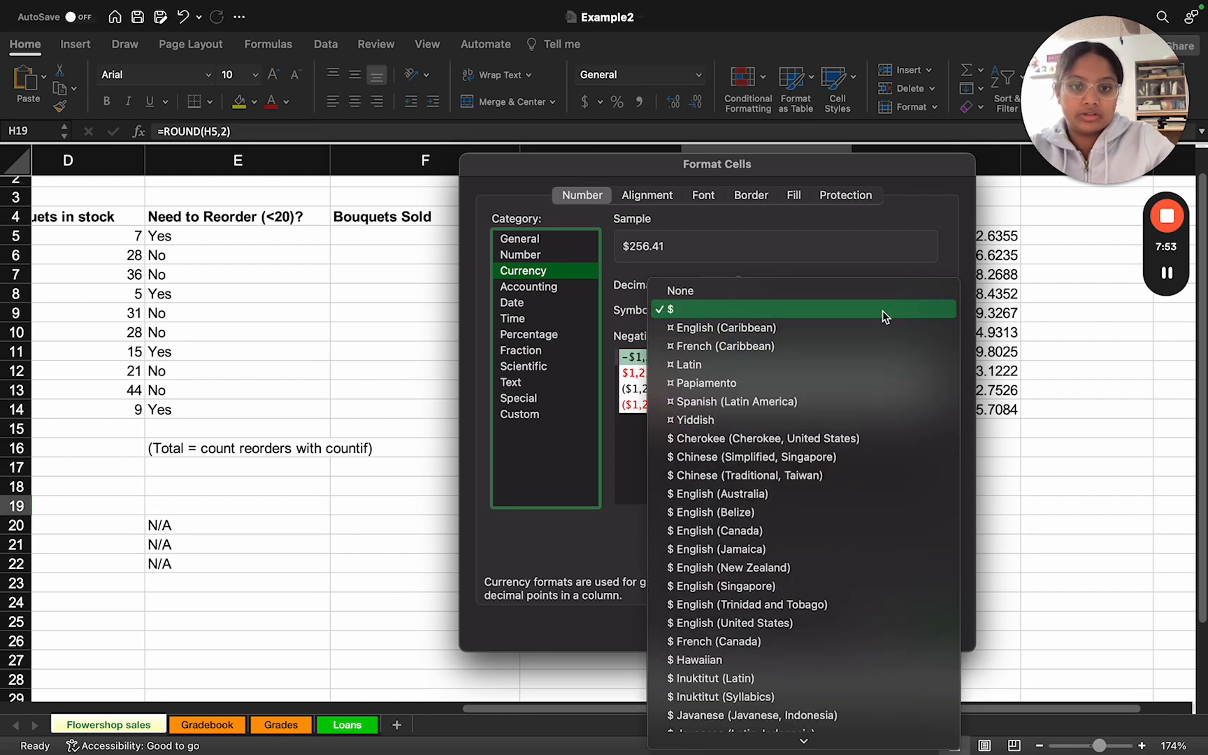
{"action": "left_click", "coordinate": [603, 533]}
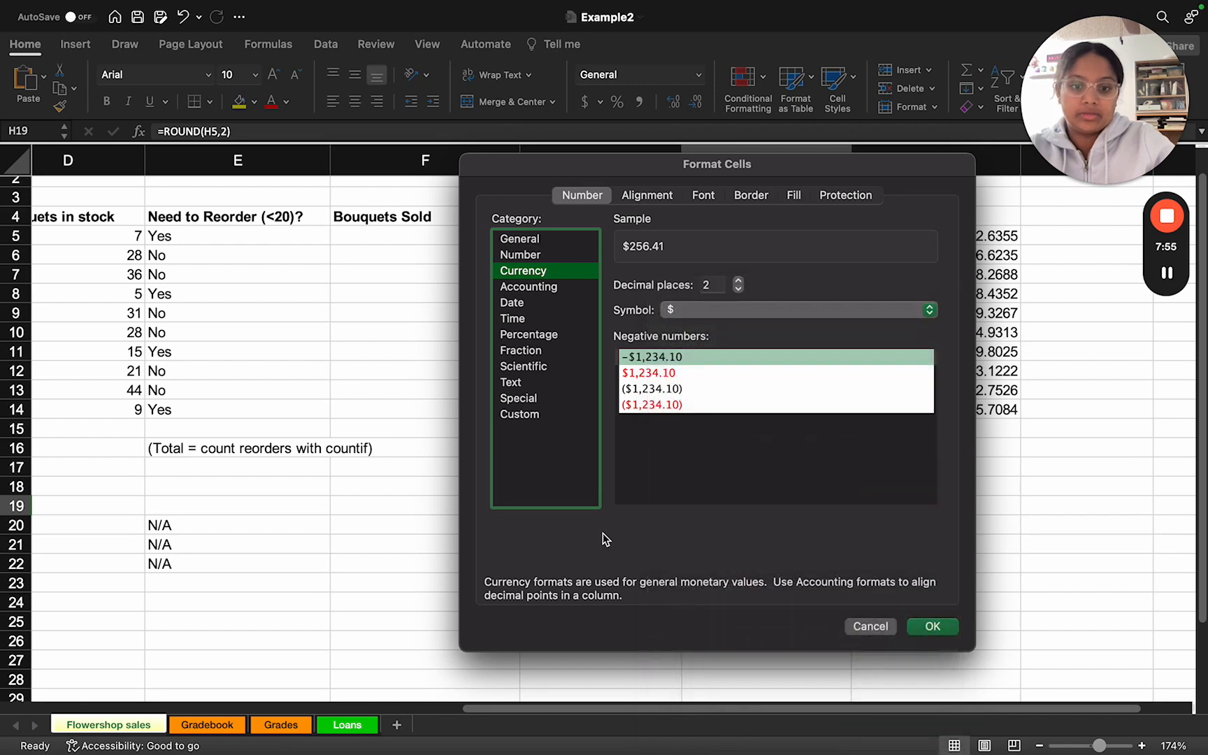
{"action": "left_click", "coordinate": [932, 625]}
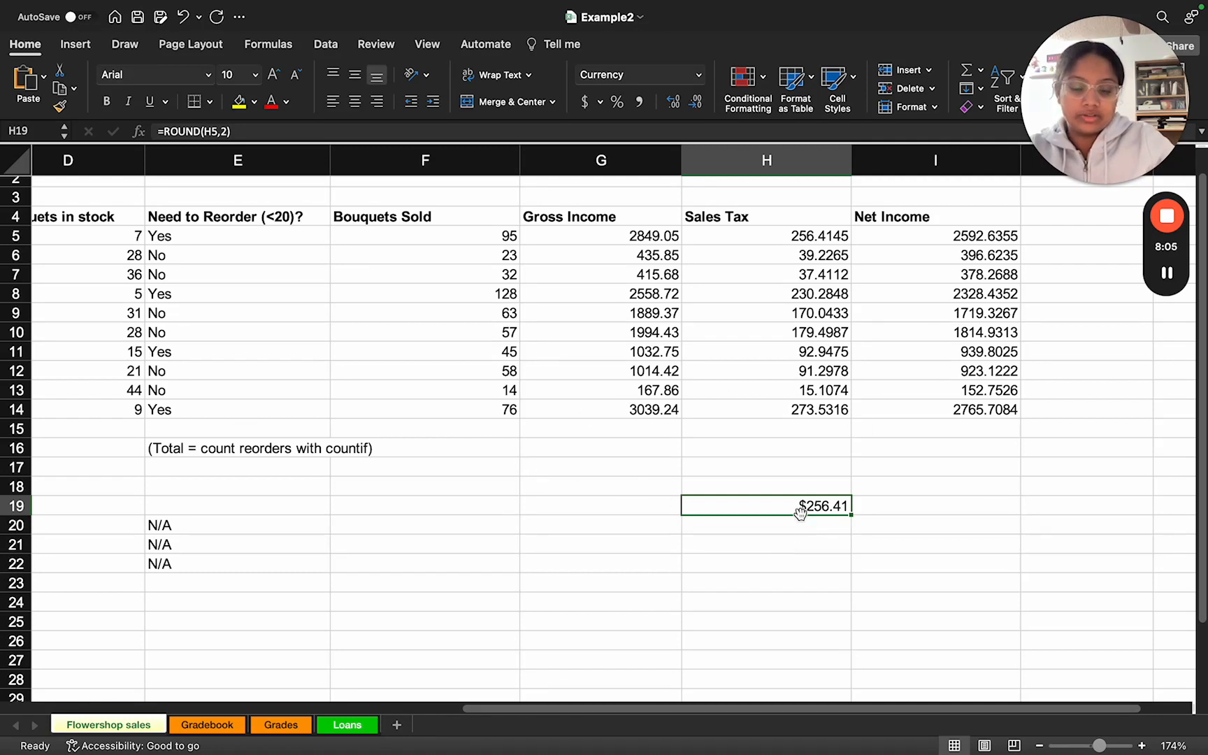
Step: Switch to the task slides, read the instructions on Currency and Percentage formatting, and return to the worksheet
{"action": "key", "text": "ctrl+Right"}
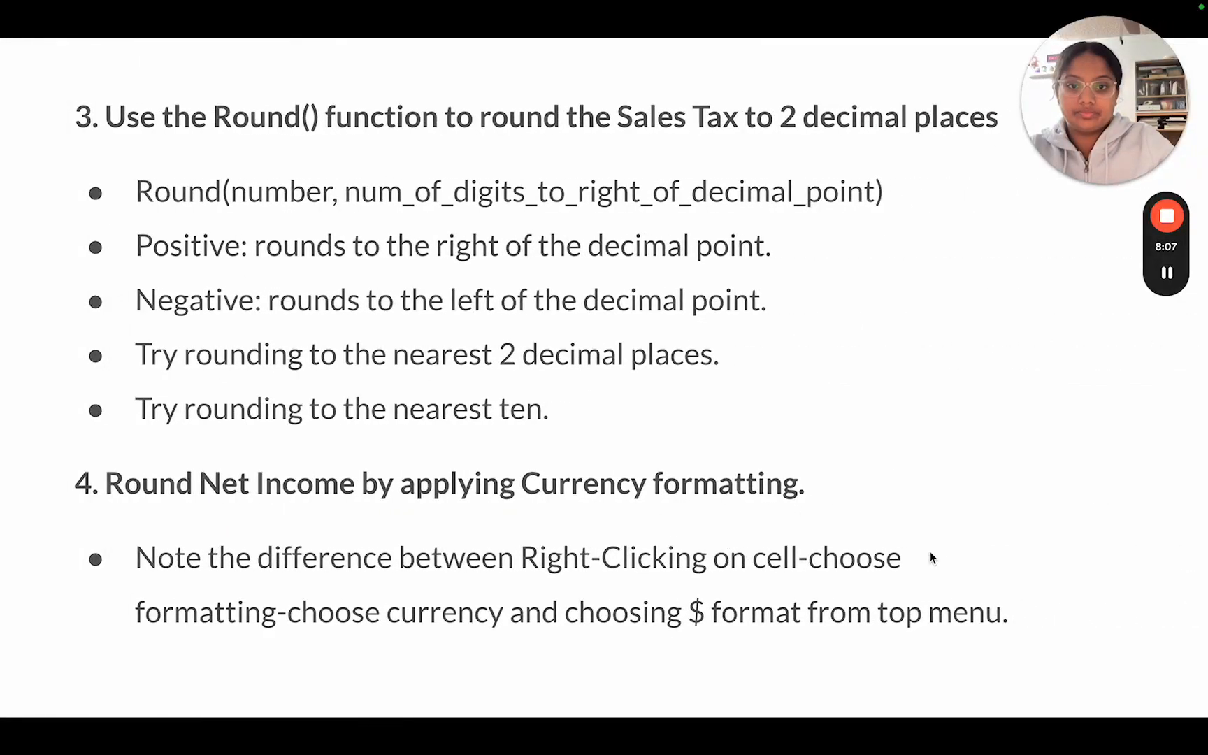
{"action": "left_click", "coordinate": [930, 552]}
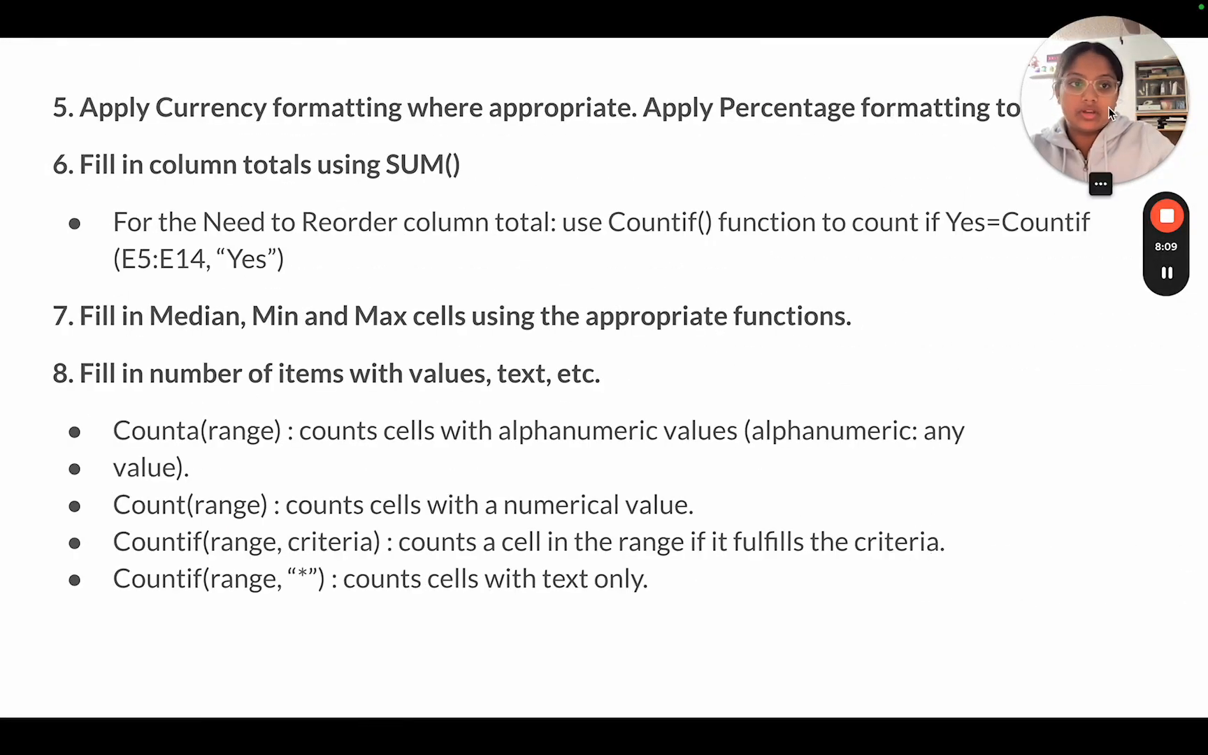
{"action": "left_click_drag", "start_coordinate": [1108, 107], "coordinate": [1132, 370]}
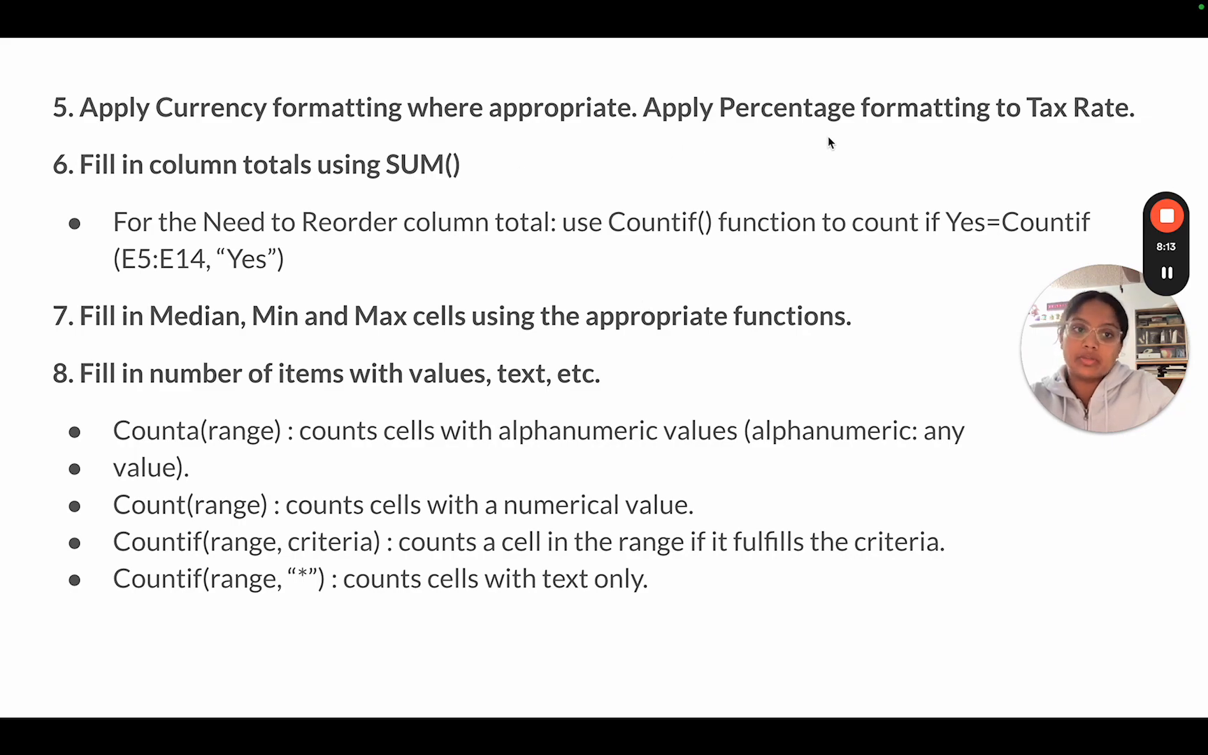
{"action": "key", "text": "ctrl+Left"}
Step: Format the Sales's Tax Rate in G1 as a Percentage with two decimal places
{"action": "scroll", "coordinate": [667, 249], "scroll_direction": "up", "scroll_amount": 2}
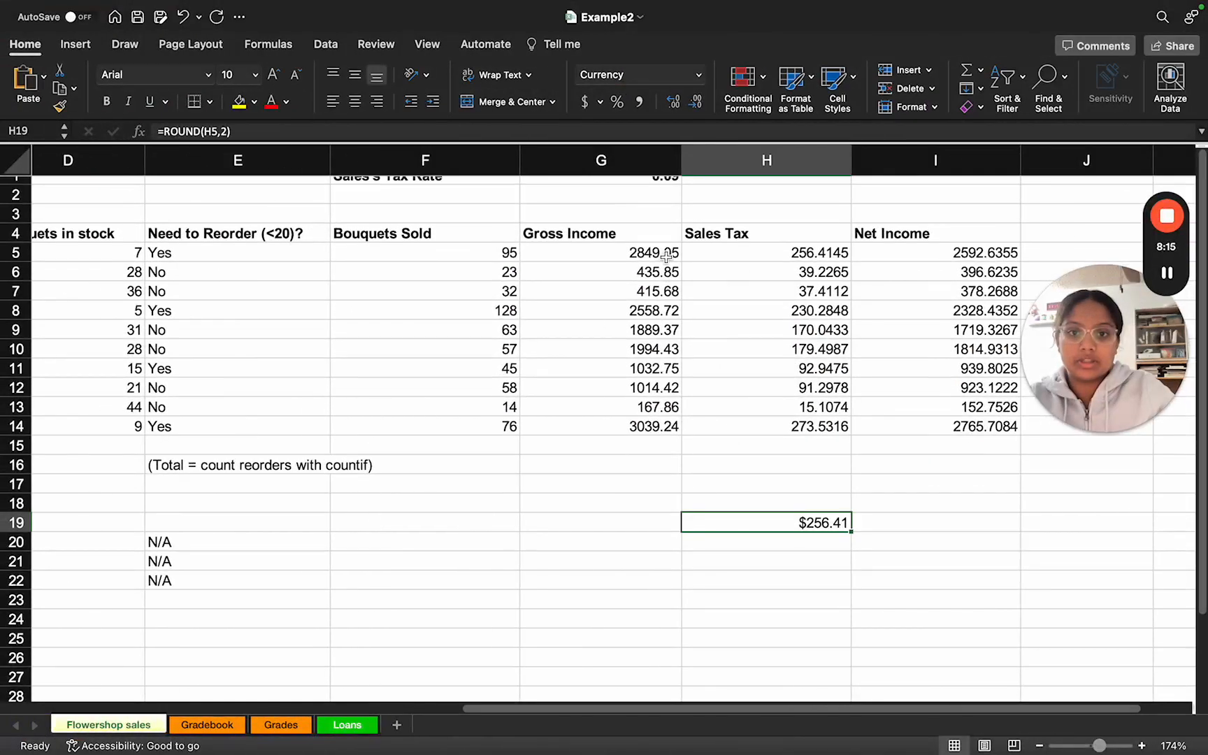
{"action": "scroll", "coordinate": [667, 249], "scroll_direction": "down", "scroll_amount": 1}
{"action": "scroll", "coordinate": [631, 195], "scroll_direction": "up", "scroll_amount": 1}
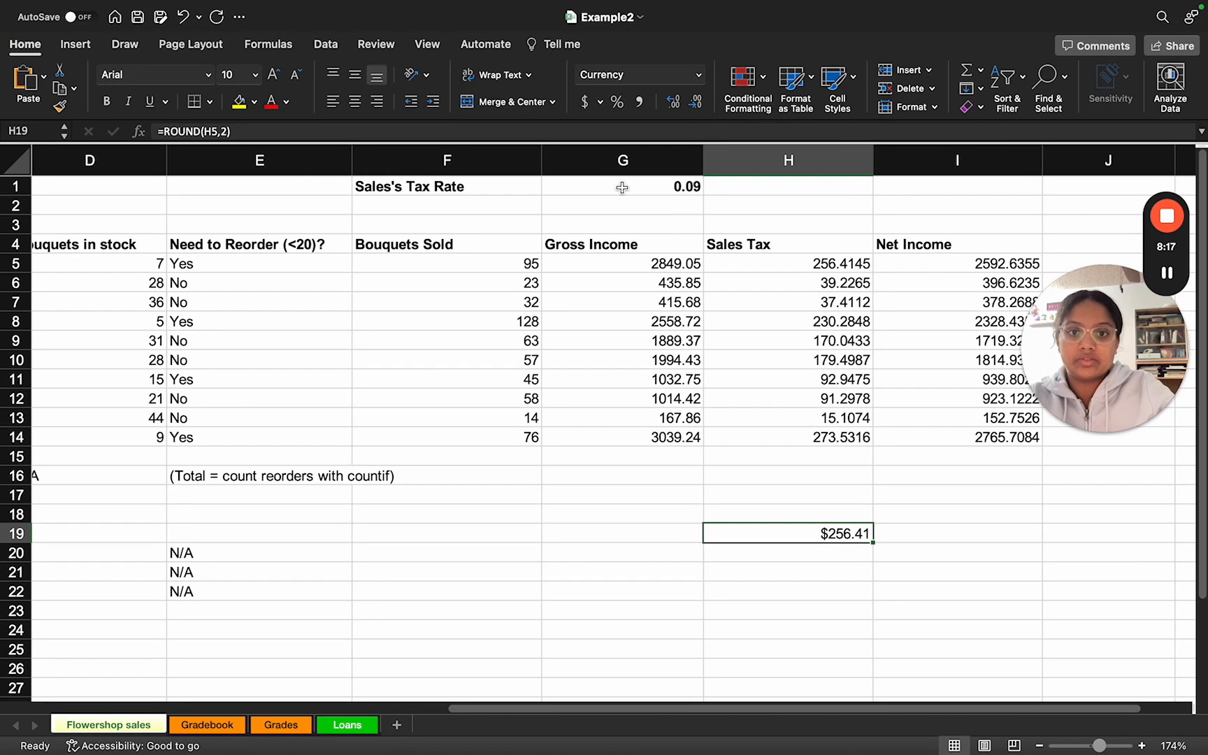
{"action": "left_click", "coordinate": [622, 187]}
{"action": "right_click", "coordinate": [622, 187]}
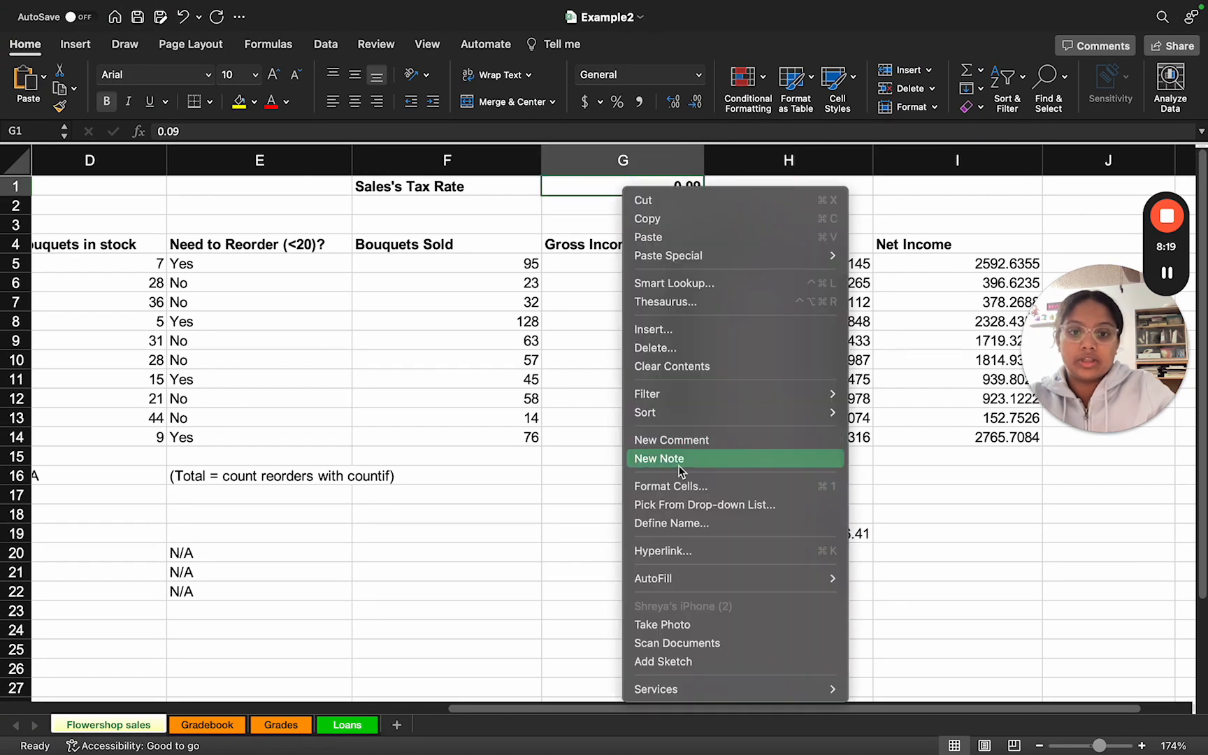
{"action": "left_click", "coordinate": [669, 488]}
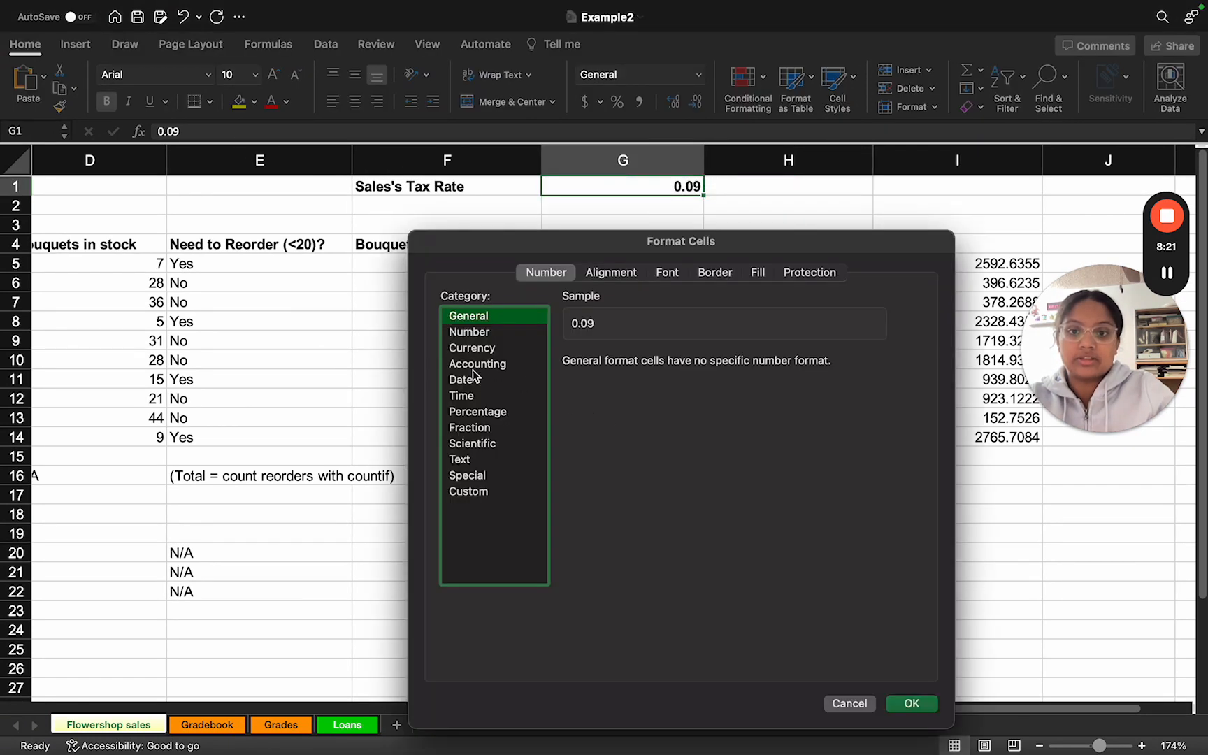
{"action": "left_click", "coordinate": [475, 412]}
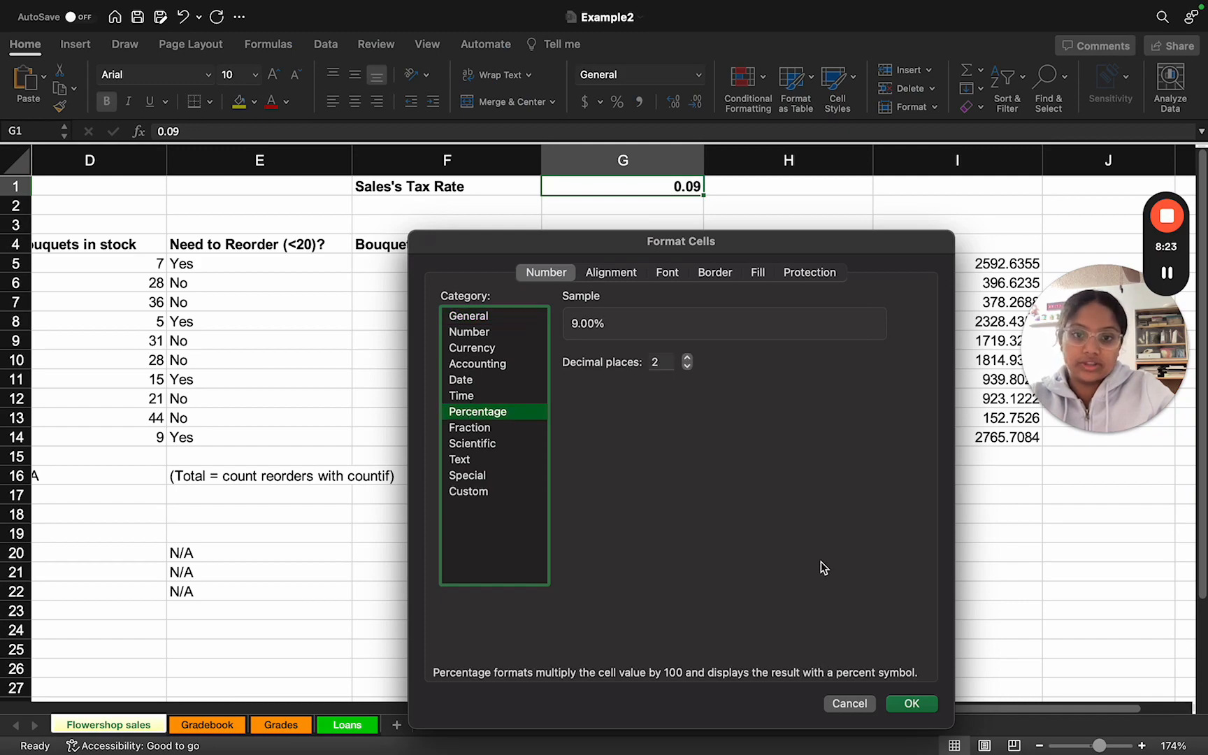
{"action": "left_click", "coordinate": [907, 704]}
{"action": "left_click", "coordinate": [723, 523]}
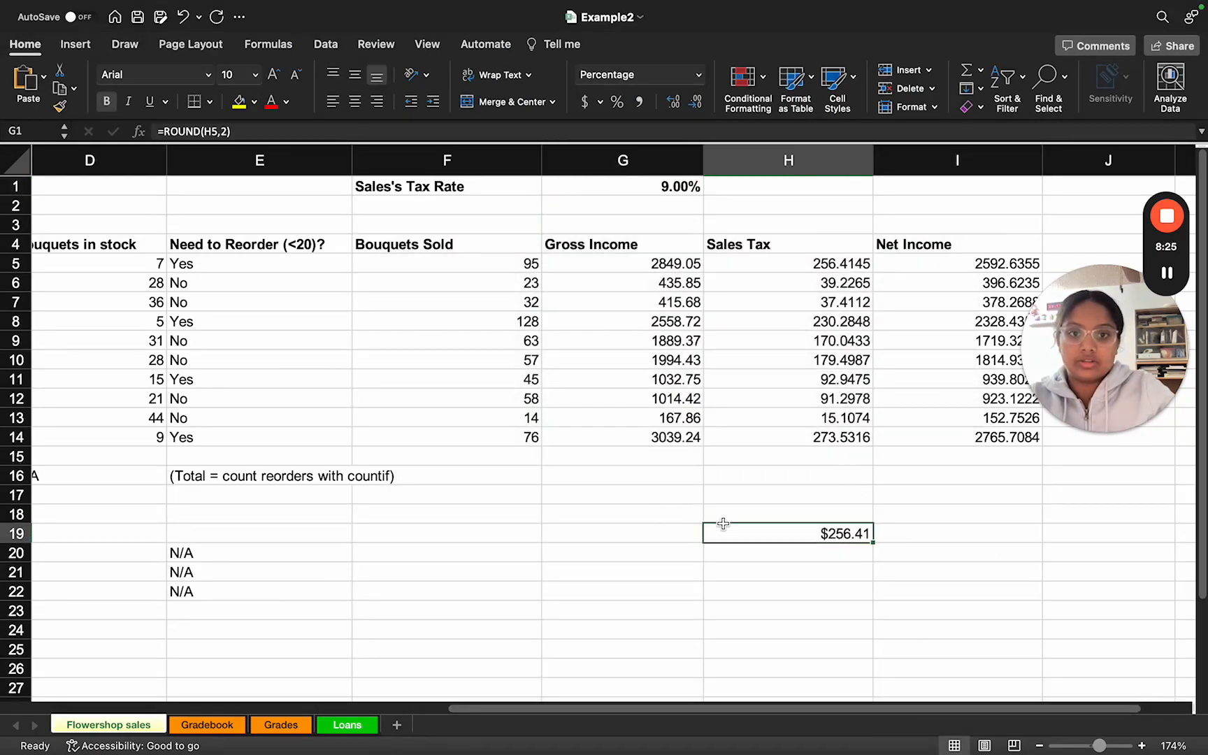
Step: Read the slide's instructions on column totals and counts, and examine the summary rows 16 to 22 in the worksheet
{"action": "key", "text": "ctrl+Right"}
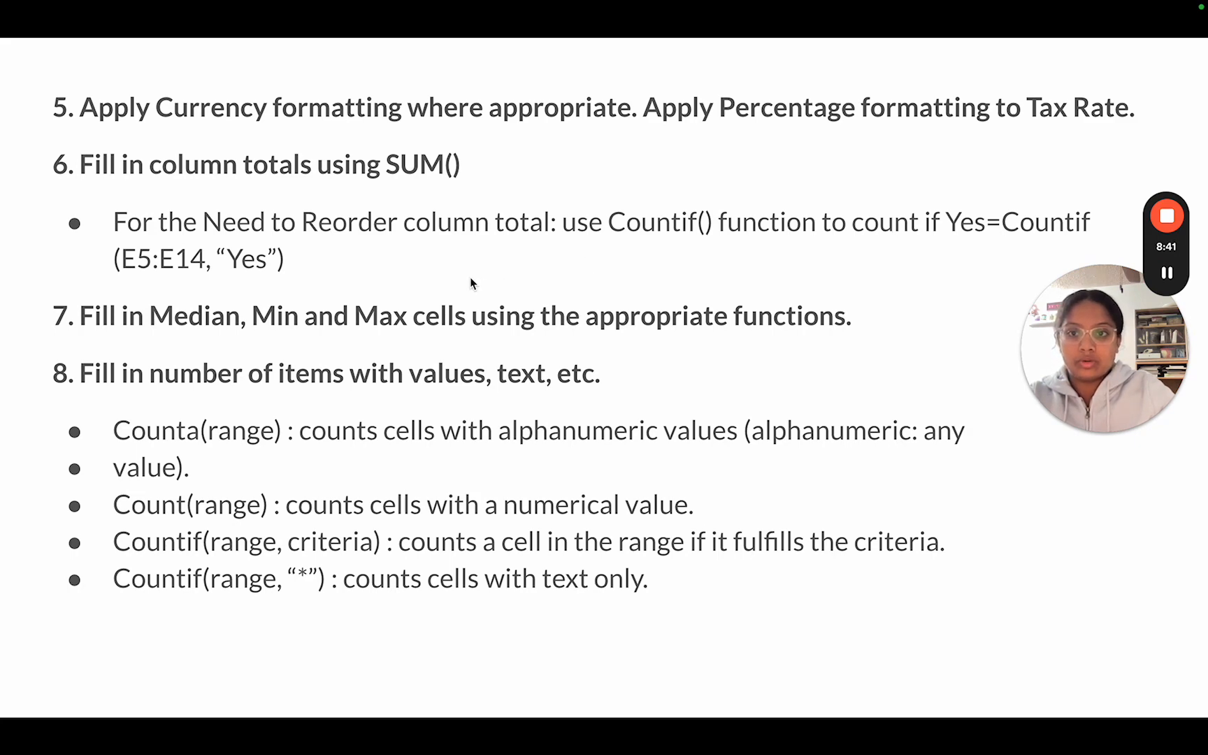
{"action": "key", "text": "ctrl+Left"}
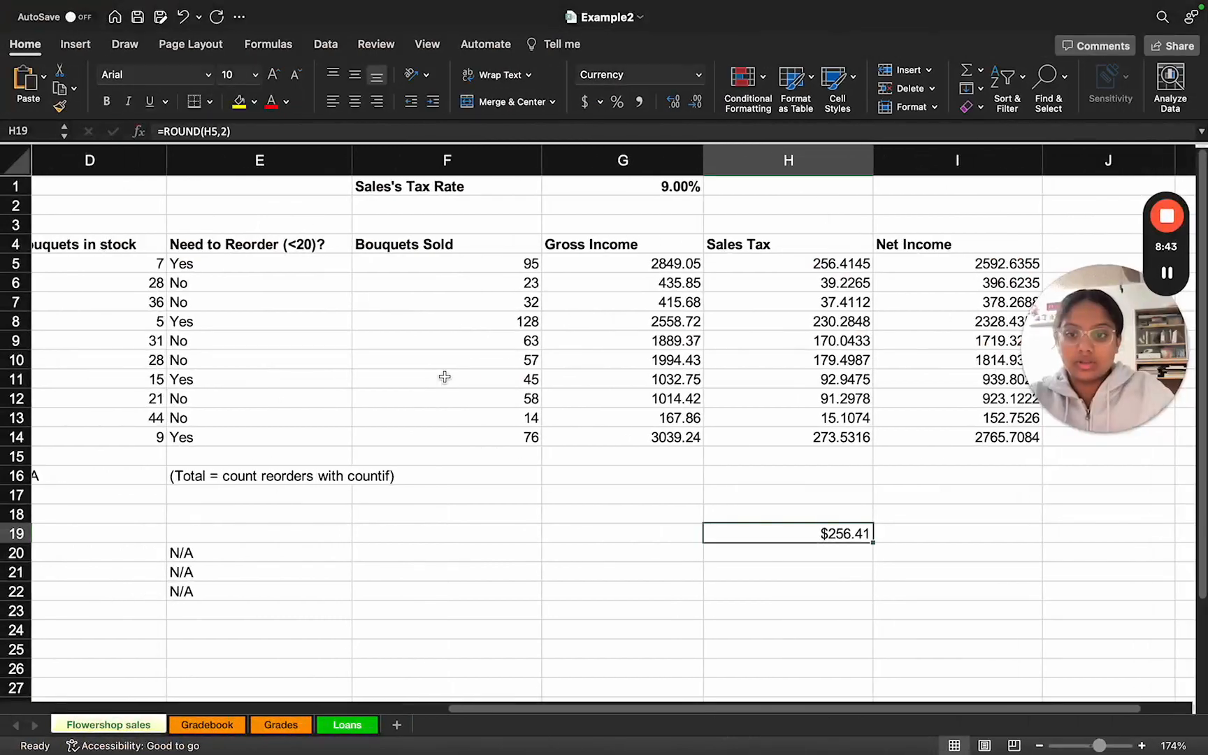
{"action": "scroll", "coordinate": [444, 377], "scroll_direction": "left", "scroll_amount": 5}
{"action": "scroll", "coordinate": [445, 378], "scroll_direction": "down", "scroll_amount": 3}
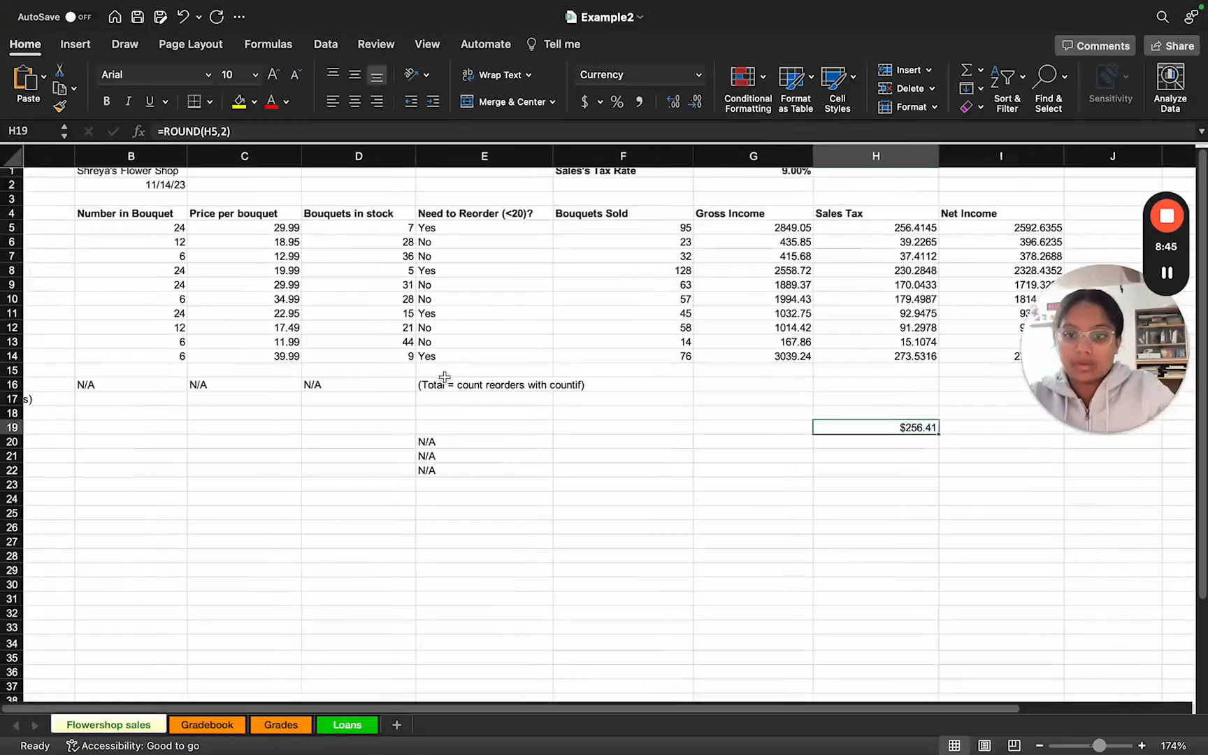
{"action": "scroll", "coordinate": [444, 377], "scroll_direction": "down", "scroll_amount": 3}
{"action": "scroll", "coordinate": [445, 377], "scroll_direction": "left", "scroll_amount": 2}
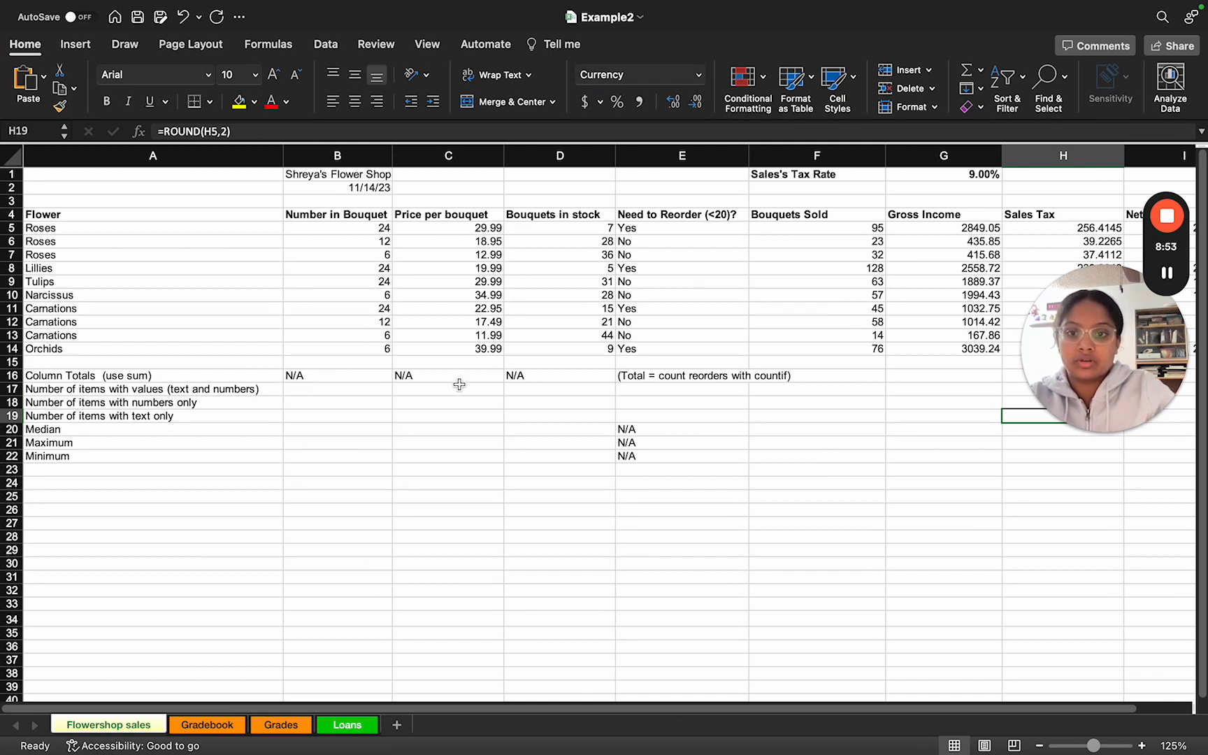
{"action": "scroll", "coordinate": [512, 349], "scroll_direction": "up", "scroll_amount": 1}
{"action": "scroll", "coordinate": [511, 349], "scroll_direction": "up", "scroll_amount": 3}
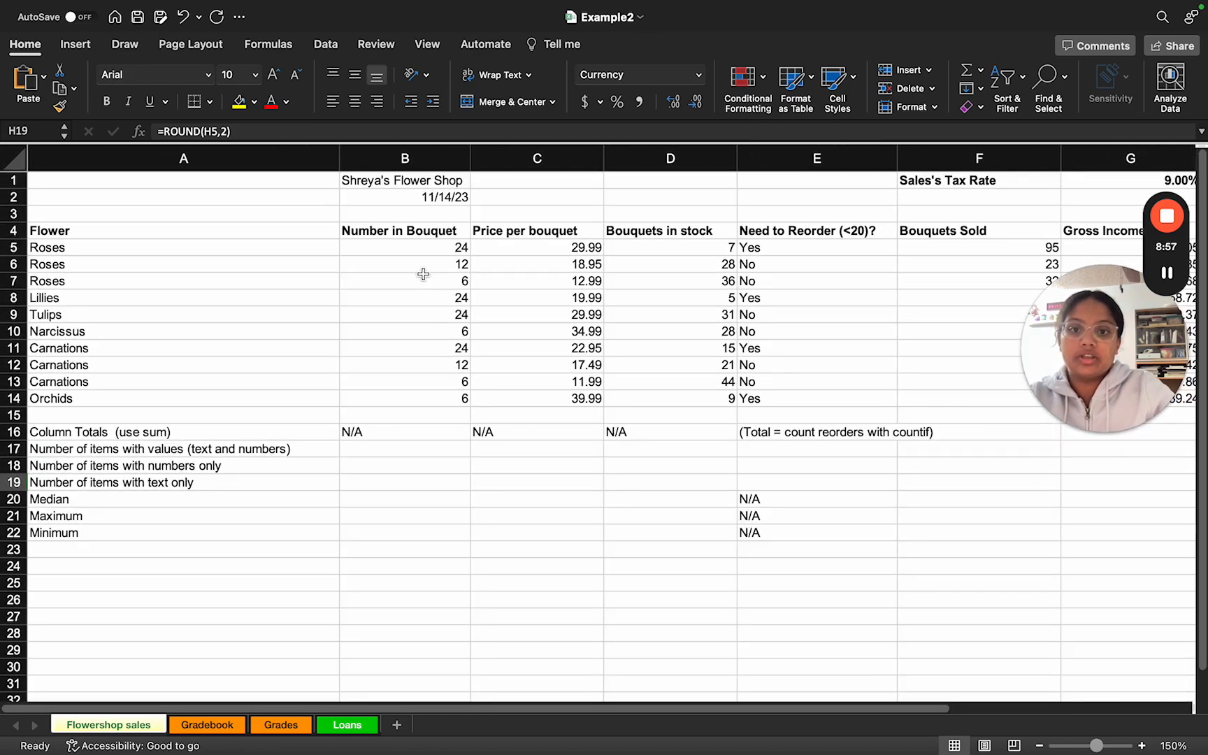
Step: Replace the N/A in B16 with =sum(B5:B14) to total the Number in Bouquet column
{"action": "left_click", "coordinate": [365, 434]}
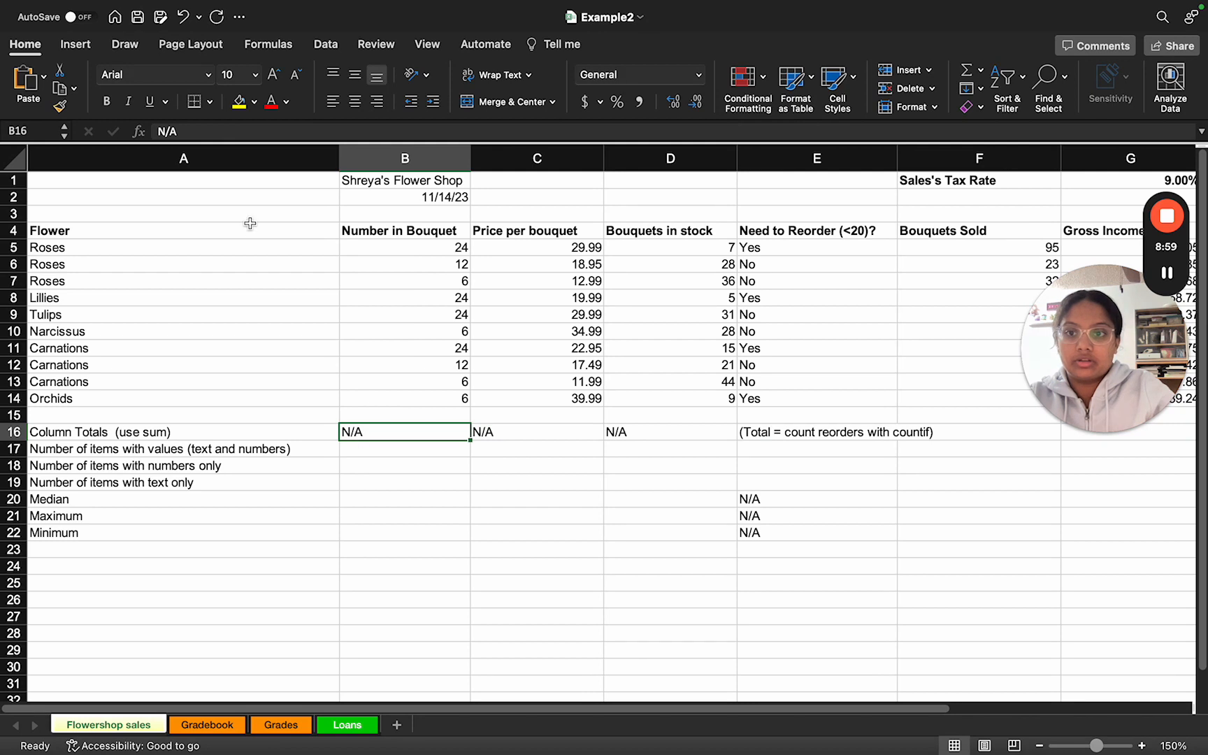
{"action": "left_click_drag", "start_coordinate": [188, 133], "coordinate": [151, 133]}
{"action": "key", "text": "BackSpace"}
{"action": "type", "text": "=sum("}
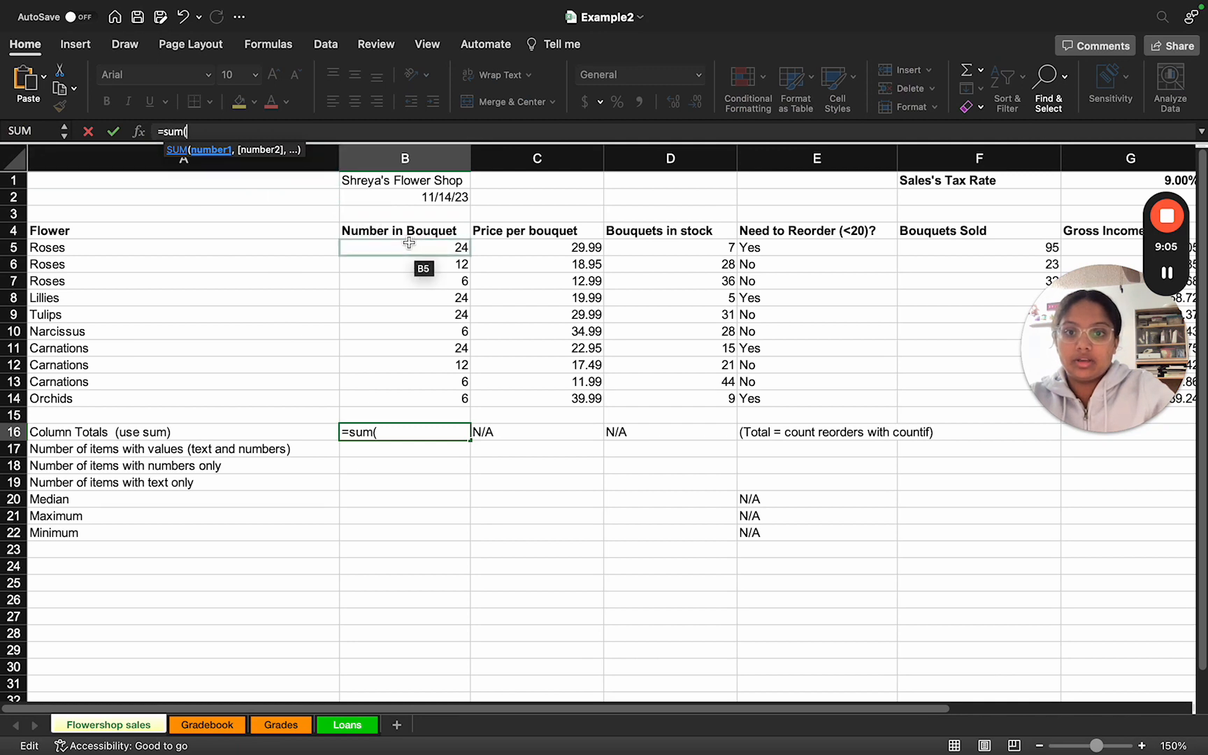
{"action": "left_click_drag", "start_coordinate": [403, 242], "coordinate": [404, 399]}
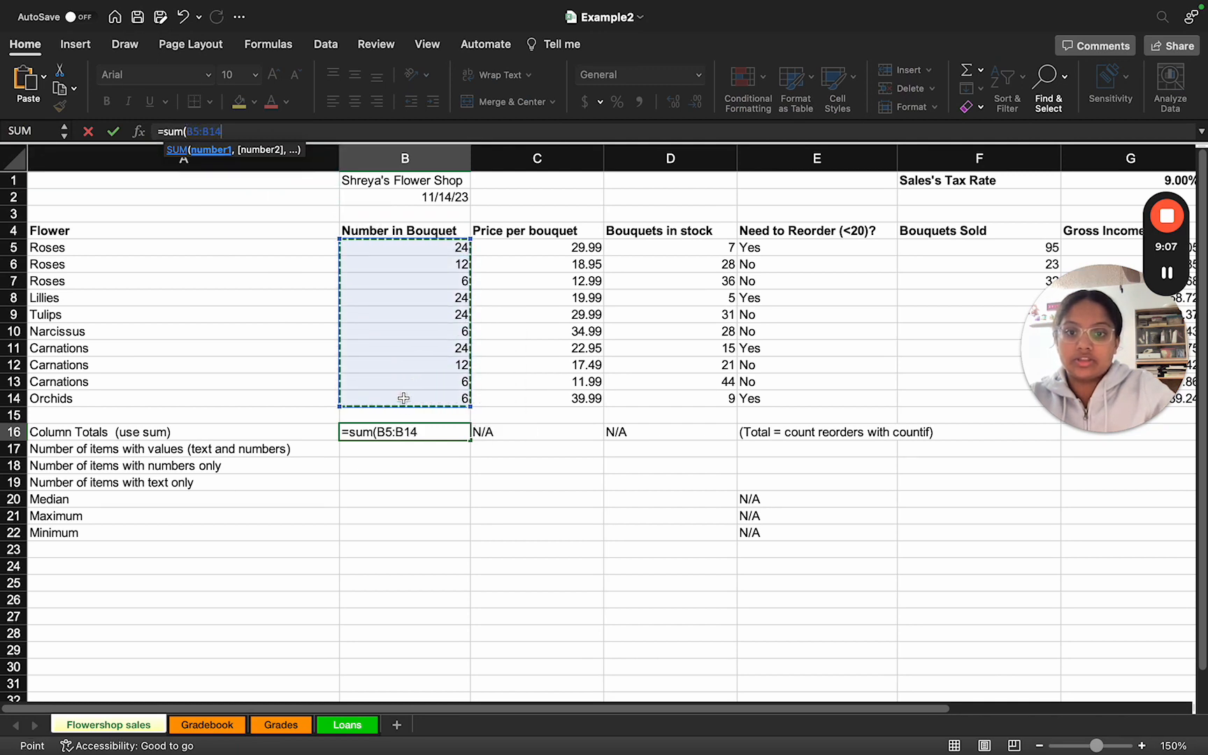
{"action": "type", "text": ")"}
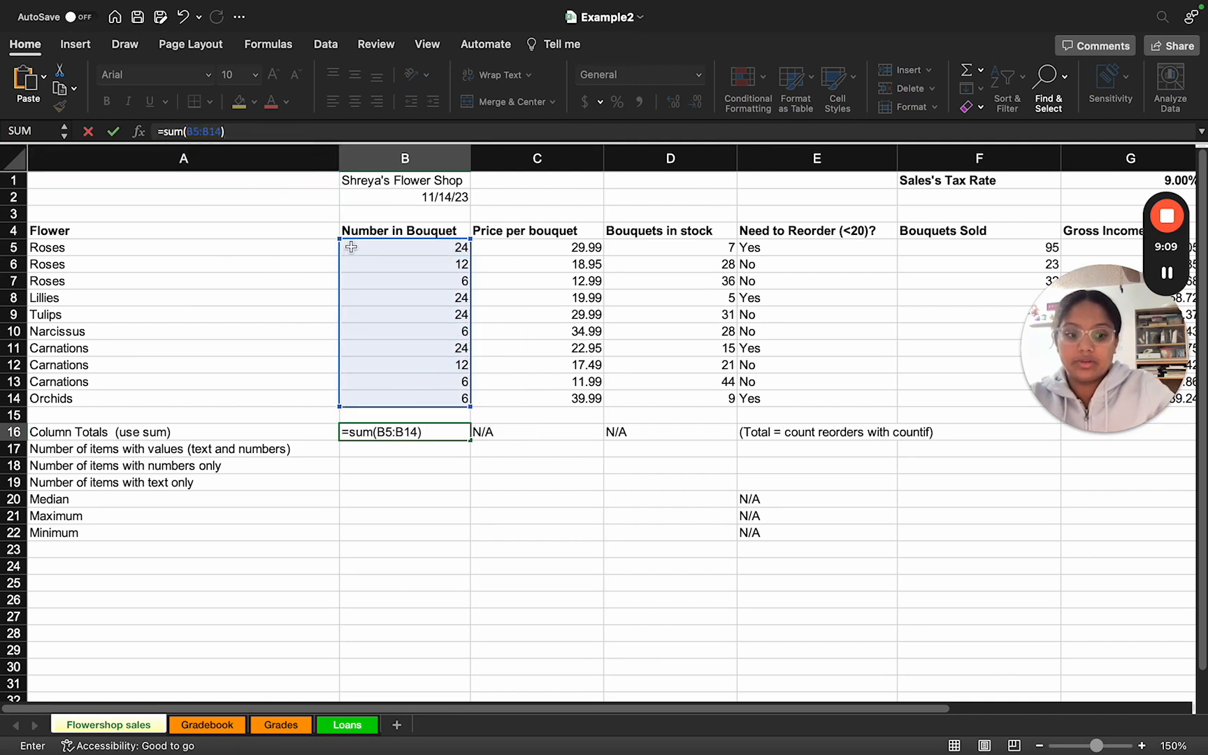
{"action": "key", "text": "Return"}
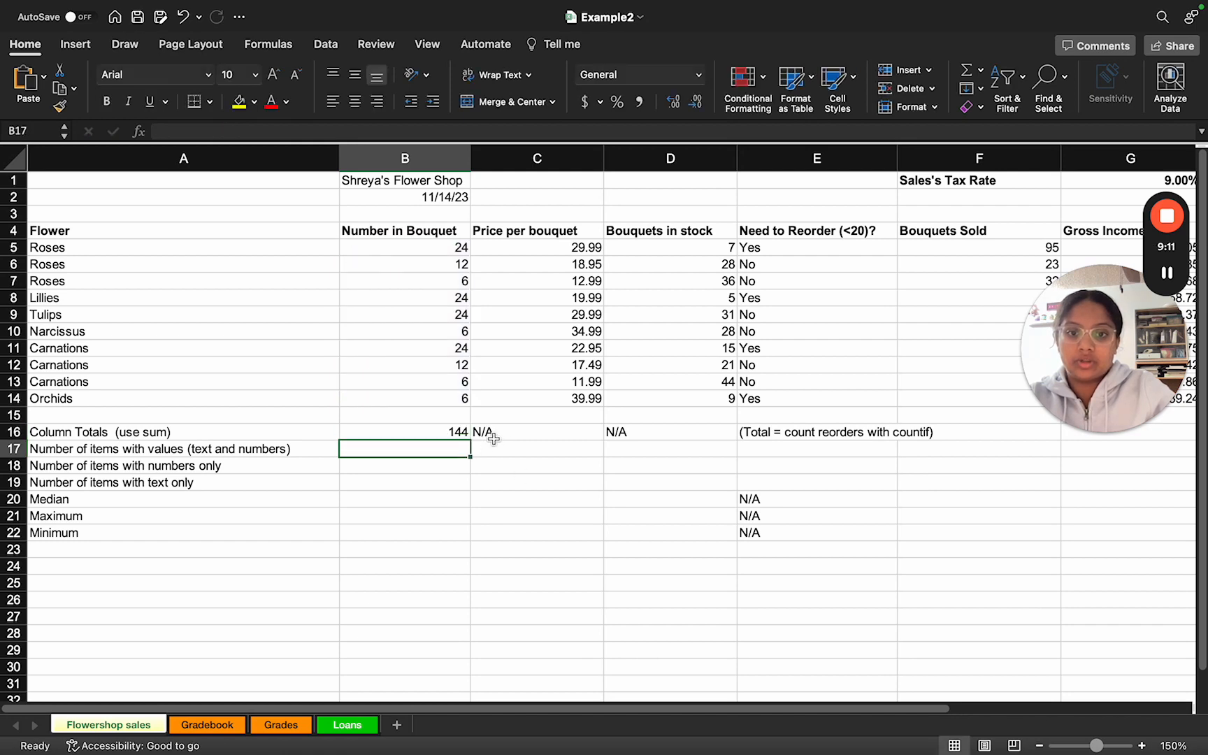
Step: Check the column total cells C16 and D16, and switch to the Flowershop sales sheet of the Example2_solution workbook
{"action": "left_click", "coordinate": [511, 436]}
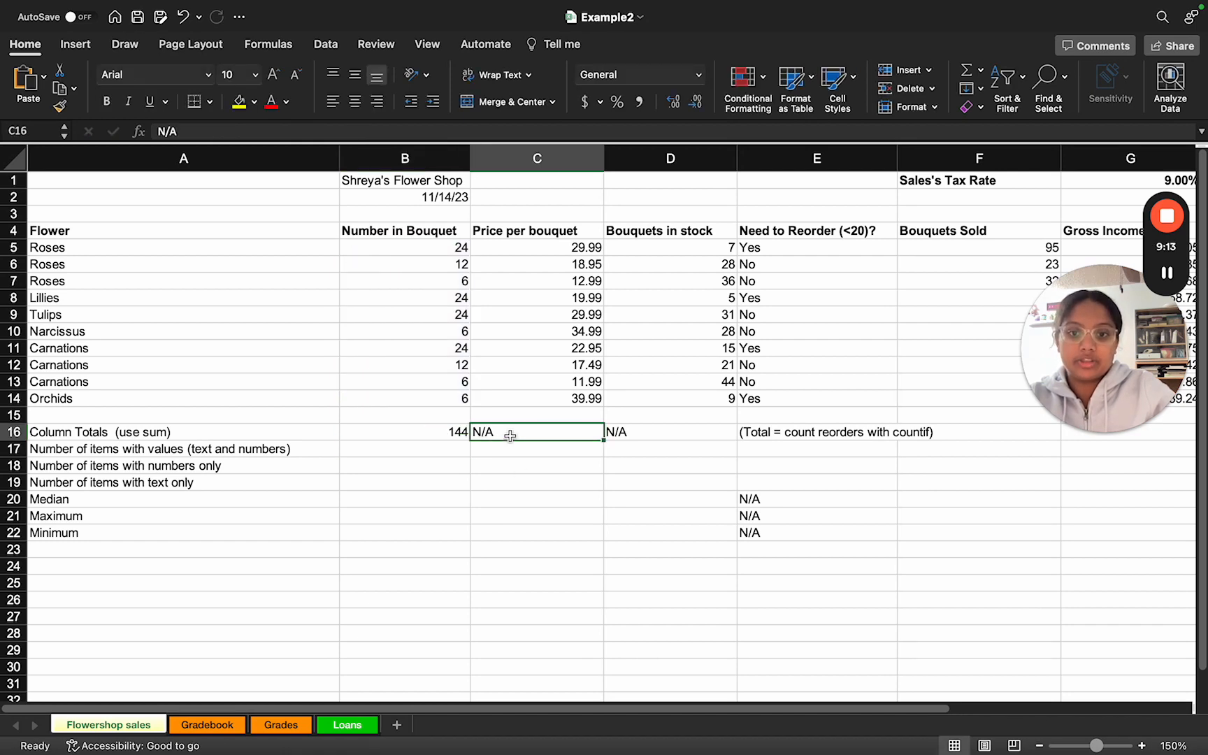
{"action": "left_click", "coordinate": [638, 433]}
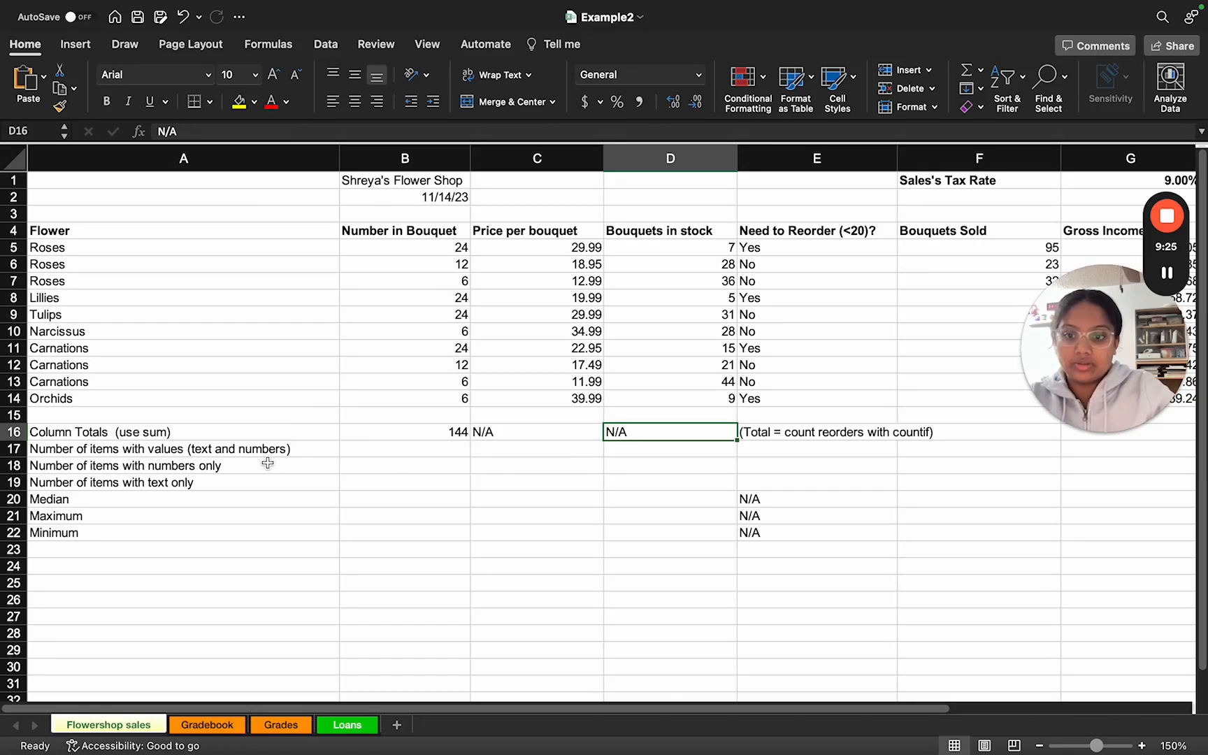
{"action": "key", "text": "ctrl+Left"}
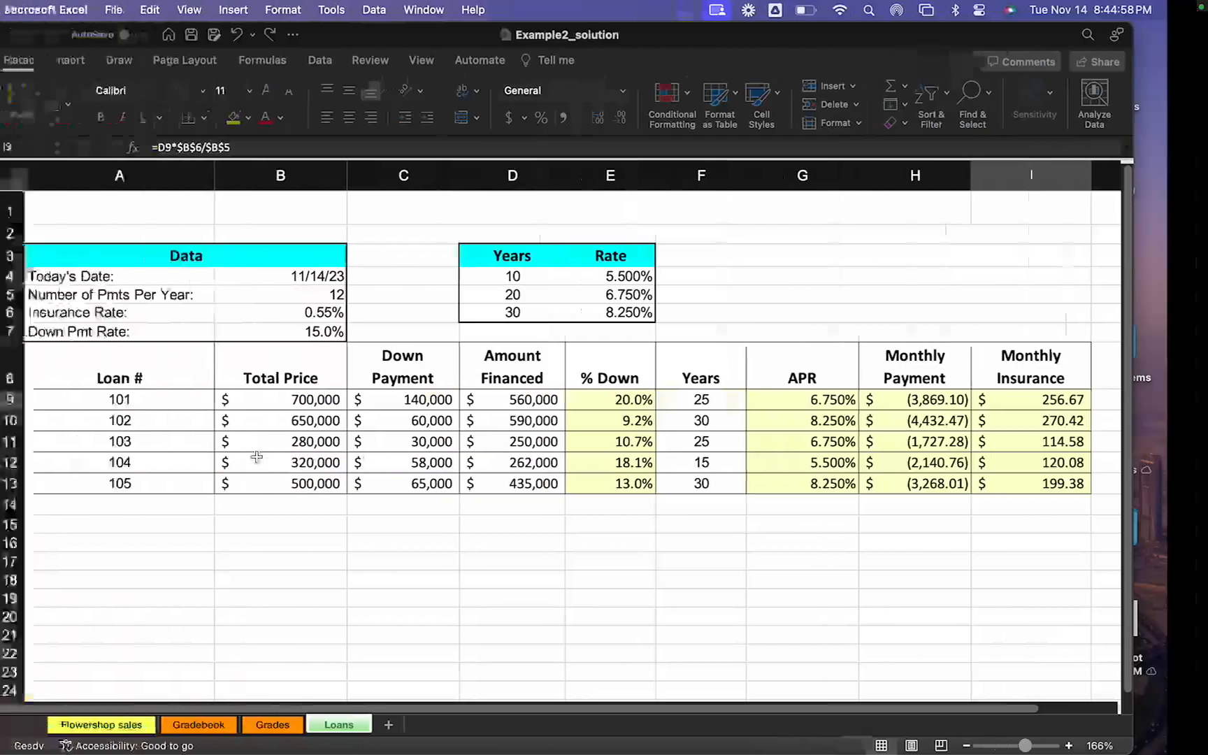
{"action": "left_click", "coordinate": [118, 727]}
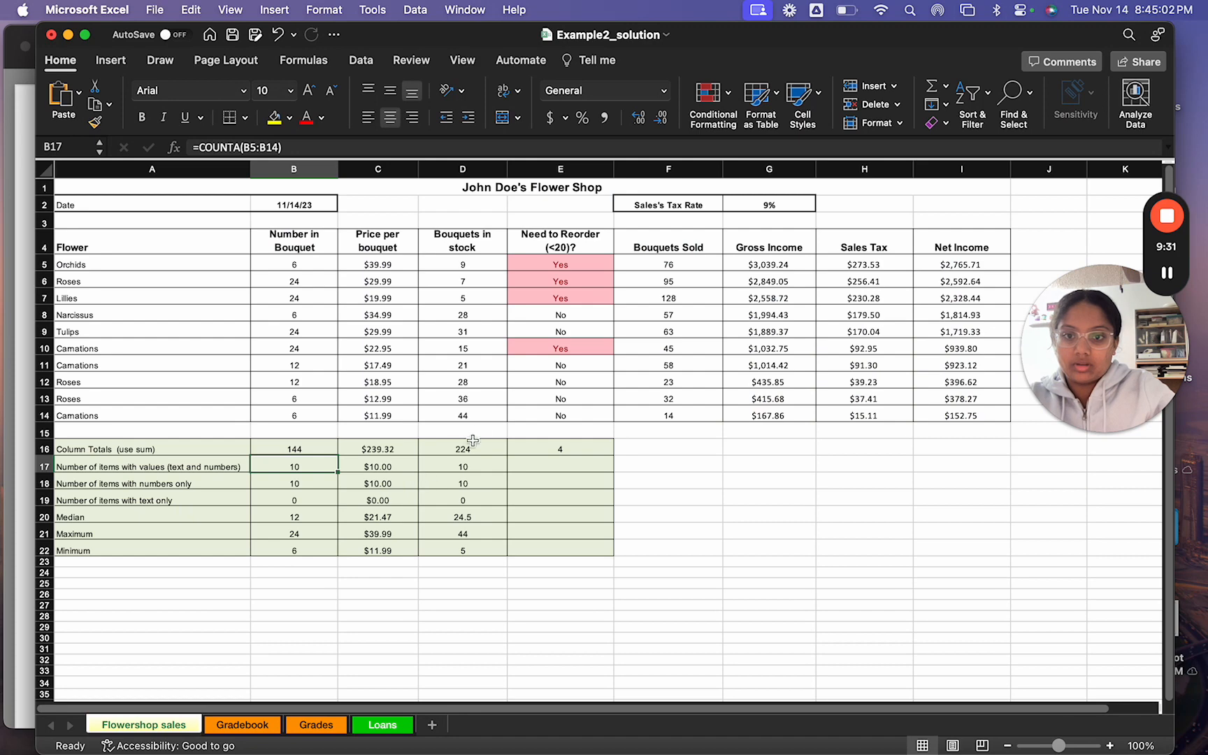
Step: Examine the Column Totals formulas in D16 and E16, including the Need to Reorder COUNTIF, and leave the solution workbook
{"action": "double_click", "coordinate": [449, 448]}
{"action": "double_click", "coordinate": [534, 449]}
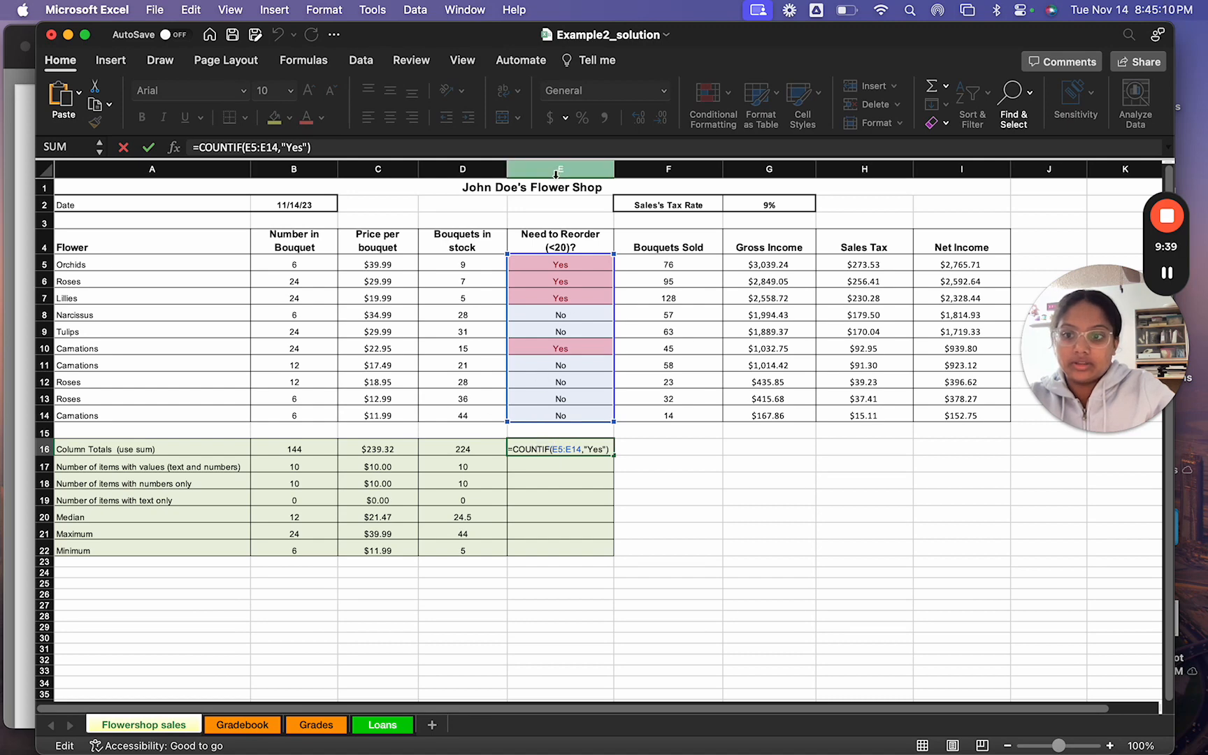
{"action": "scroll", "coordinate": [545, 476], "scroll_direction": "up", "scroll_amount": 5}
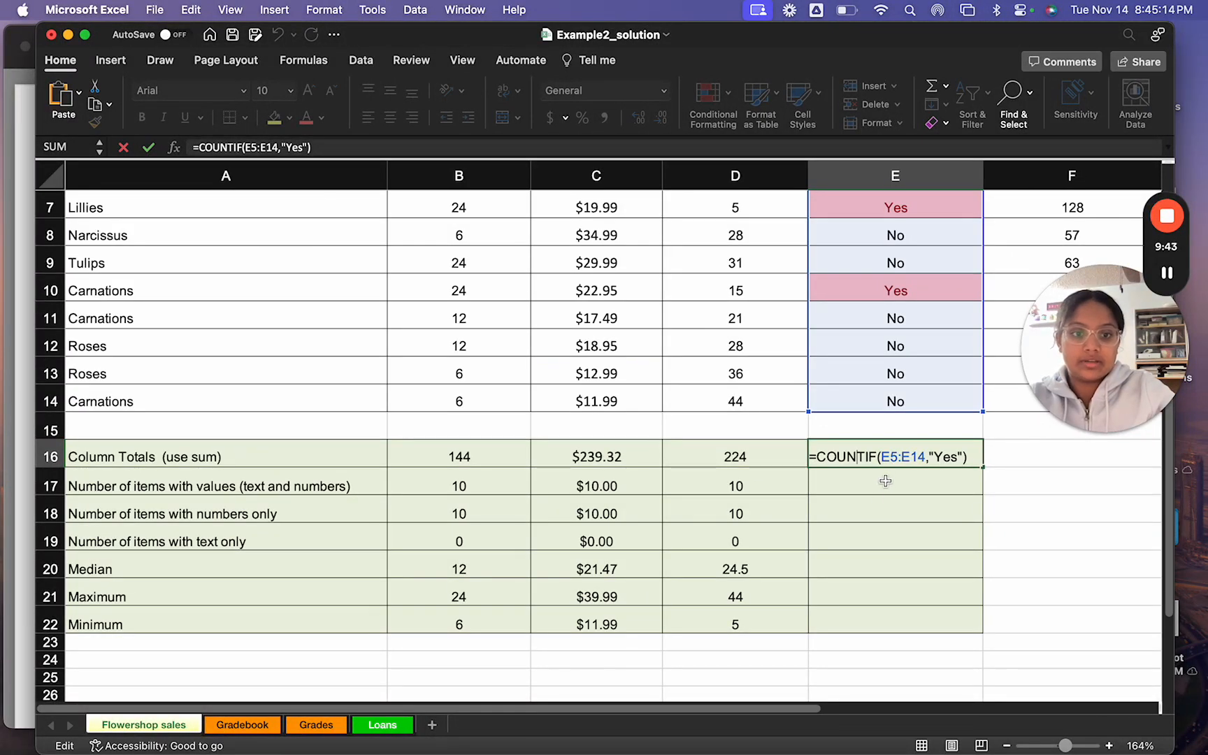
{"action": "scroll", "coordinate": [886, 475], "scroll_direction": "up", "scroll_amount": 3}
{"action": "scroll", "coordinate": [886, 476], "scroll_direction": "right", "scroll_amount": 2}
{"action": "scroll", "coordinate": [886, 476], "scroll_direction": "up", "scroll_amount": 1}
{"action": "scroll", "coordinate": [886, 475], "scroll_direction": "right", "scroll_amount": 1}
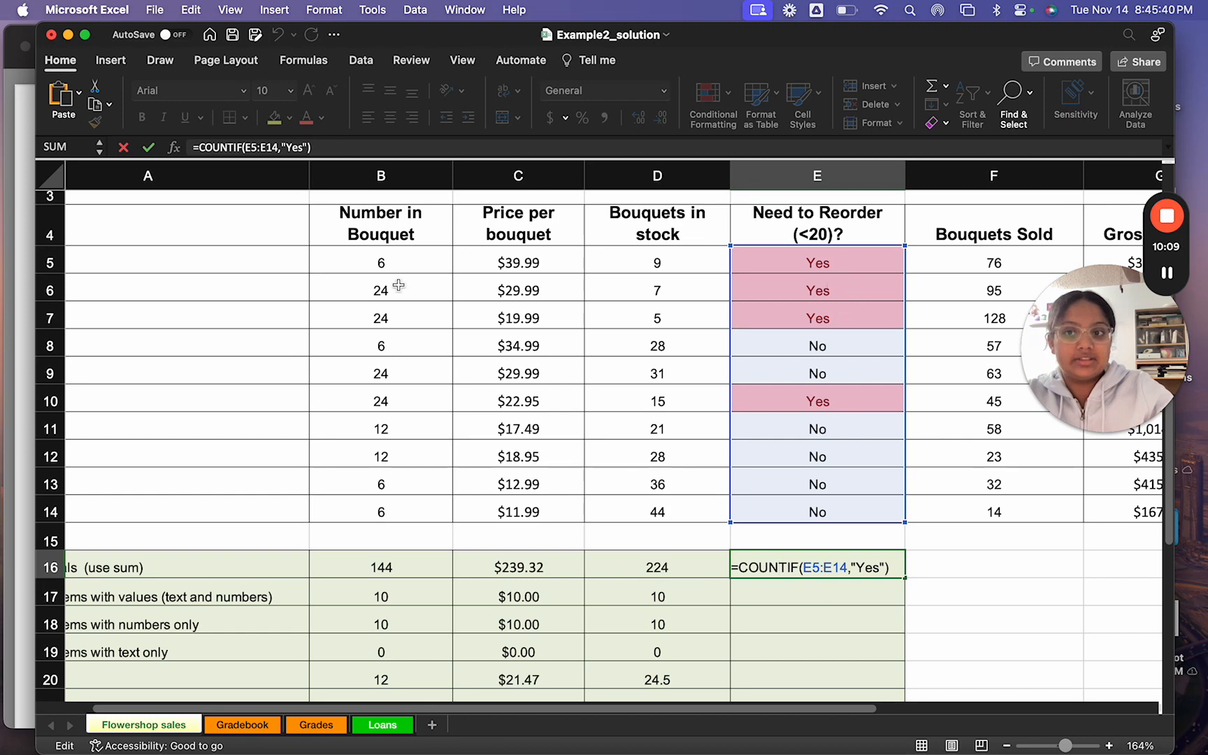
{"action": "left_click", "coordinate": [148, 147]}
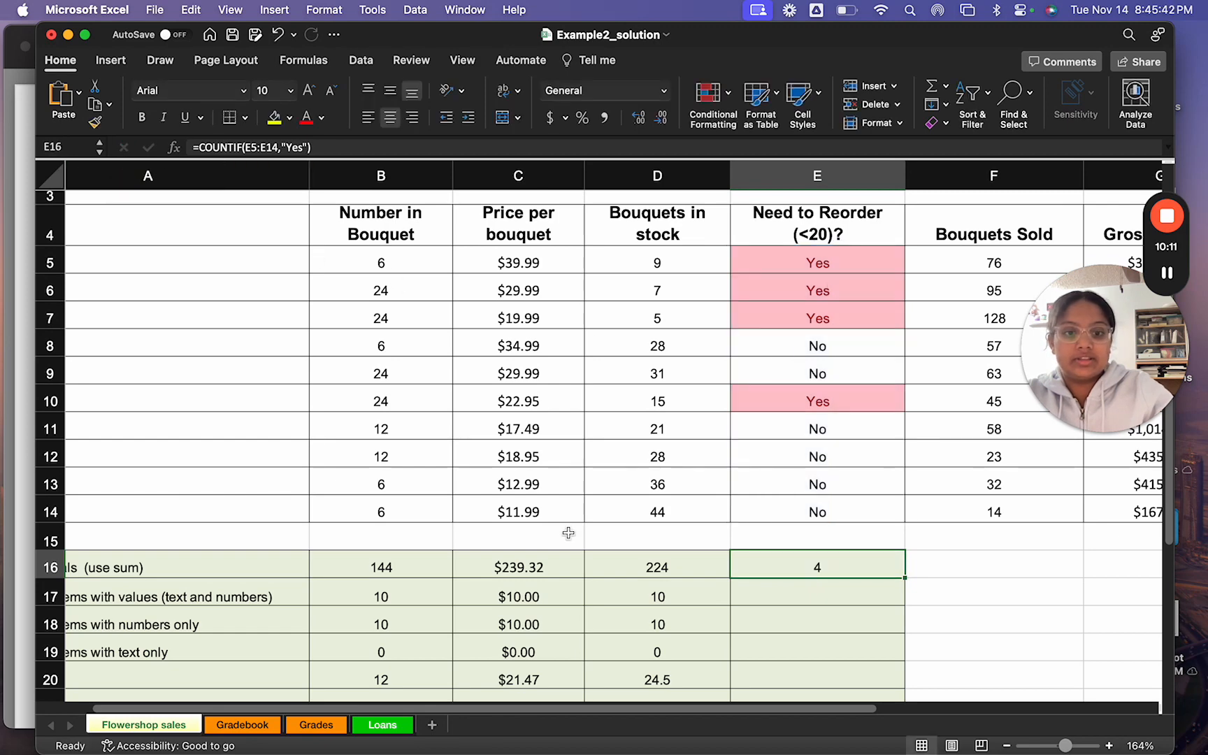
{"action": "key", "text": "ctrl+Right"}
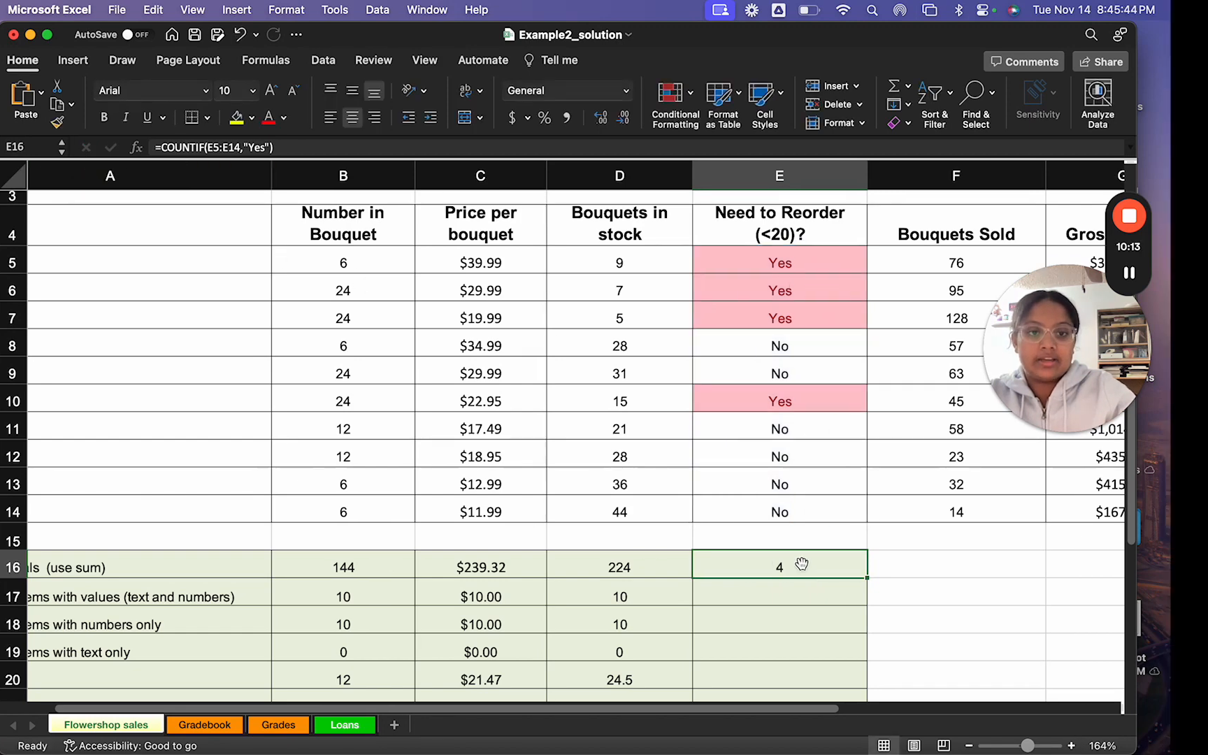
Step: Check the column total cells E16, C16 and D16 in the Example2 workbook, and read the slide's instructions on item counts
{"action": "left_click", "coordinate": [788, 436]}
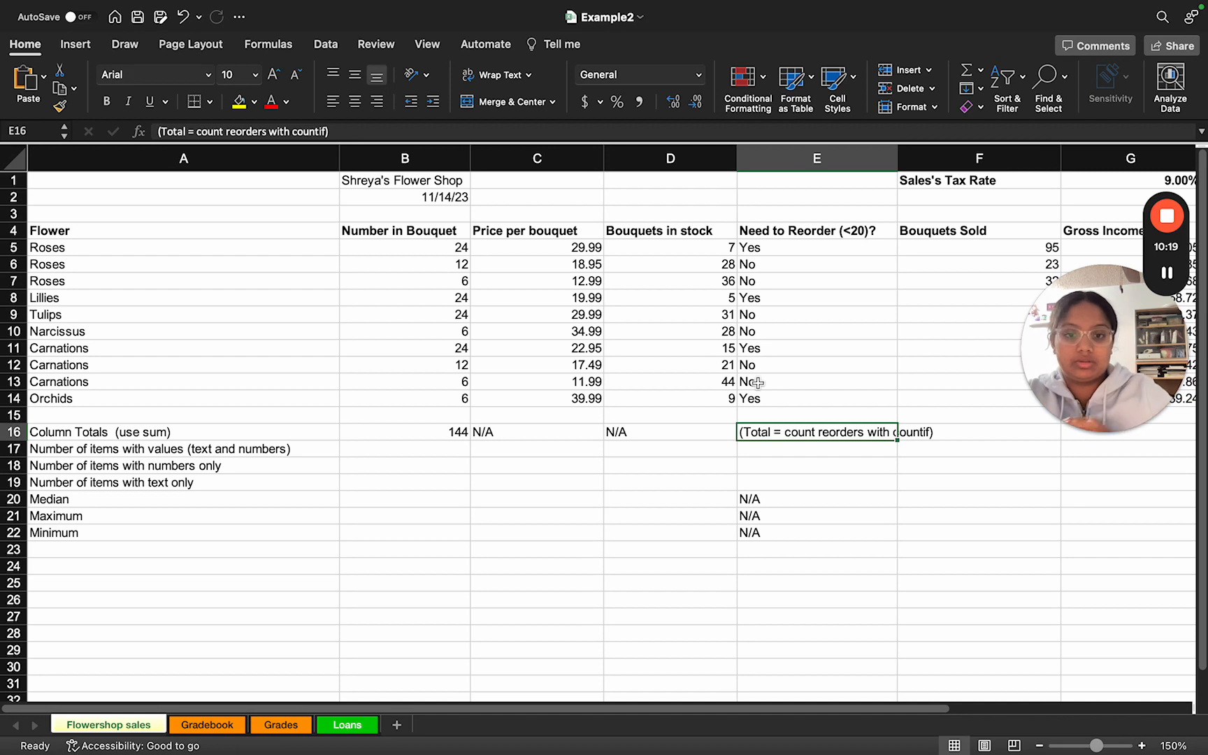
{"action": "left_click", "coordinate": [507, 437]}
{"action": "left_click", "coordinate": [621, 435]}
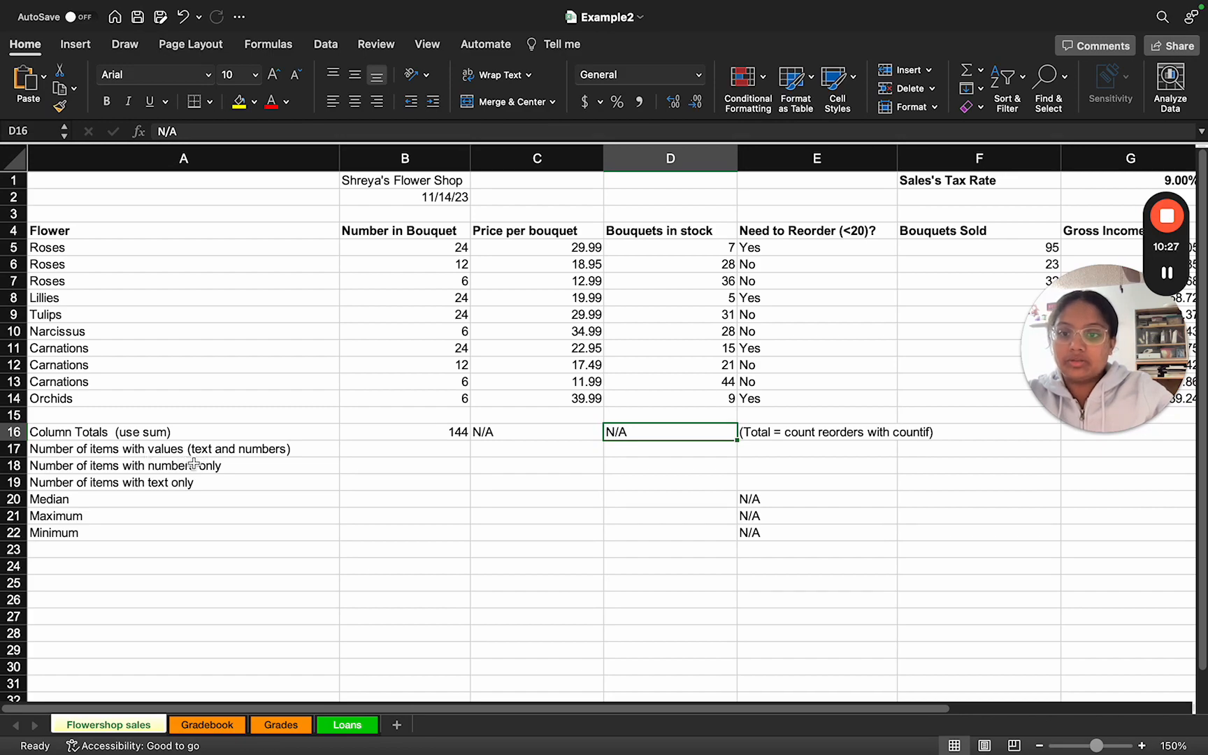
{"action": "key", "text": "ctrl+Right"}
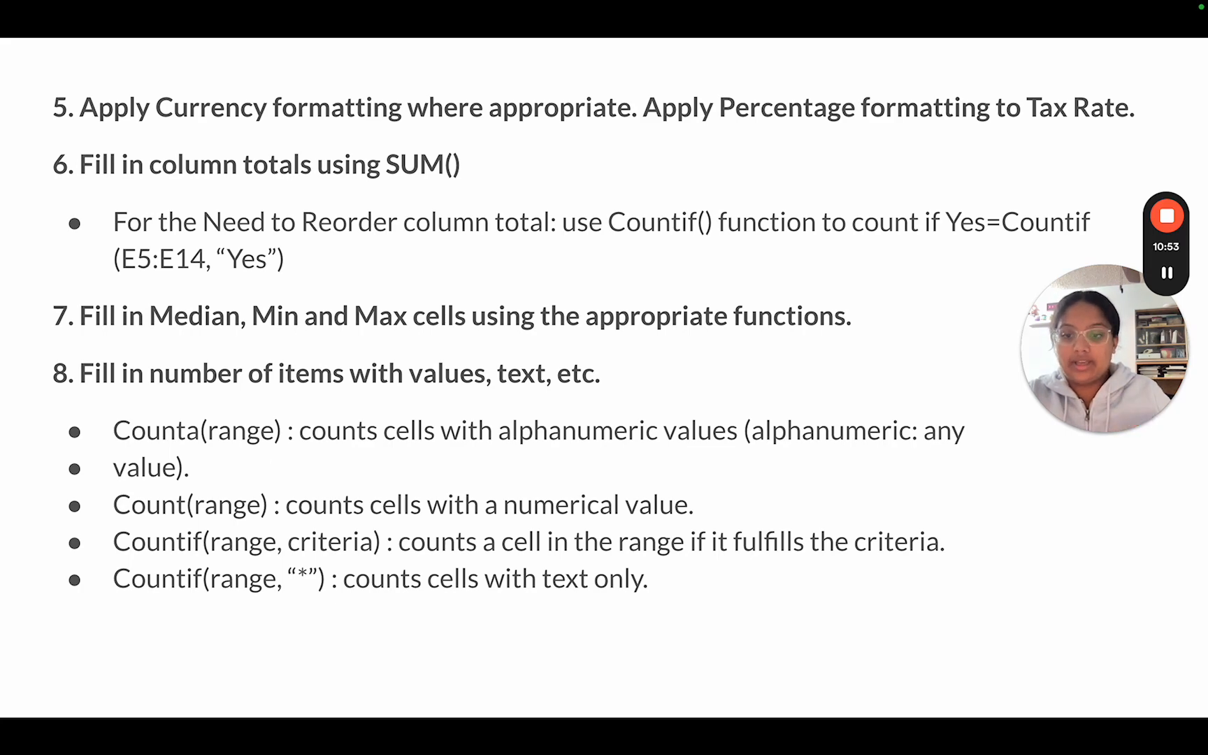
Step: Switch to the Example2_solution workbook and examine the formula and referenced range for Number of items with values in B17
{"action": "key", "text": "ctrl+Left"}
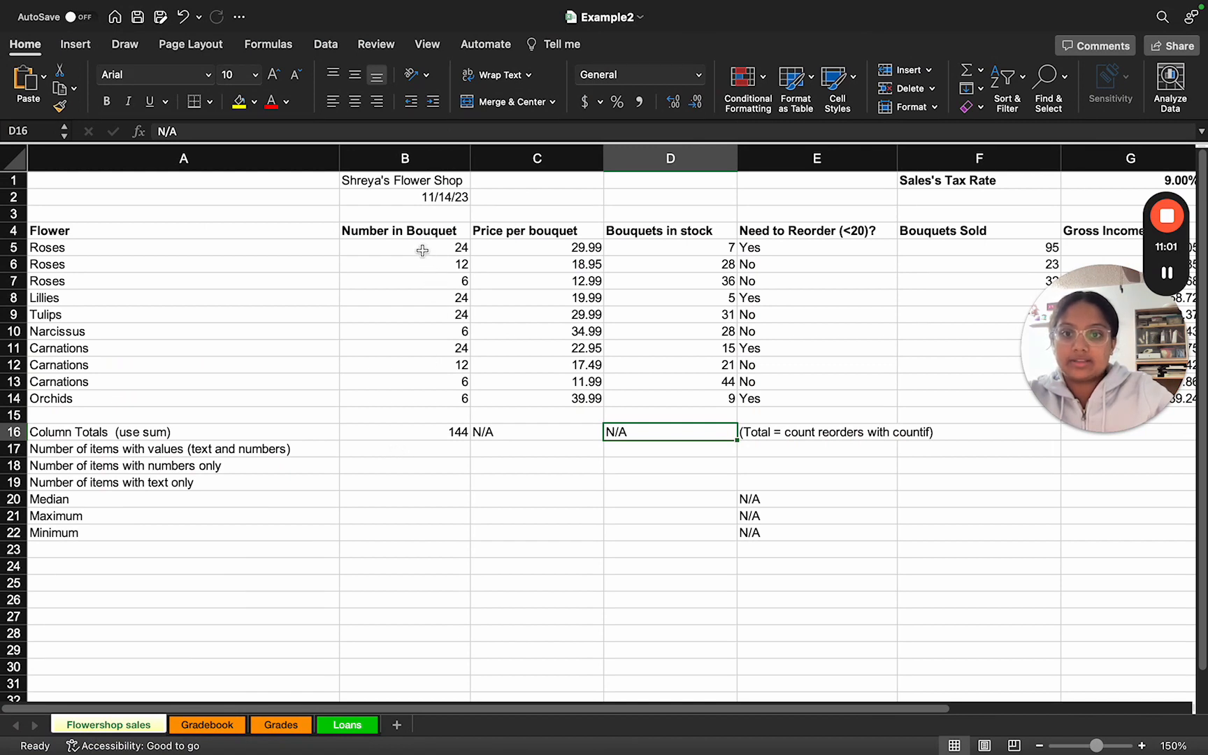
{"action": "key", "text": "ctrl+Left"}
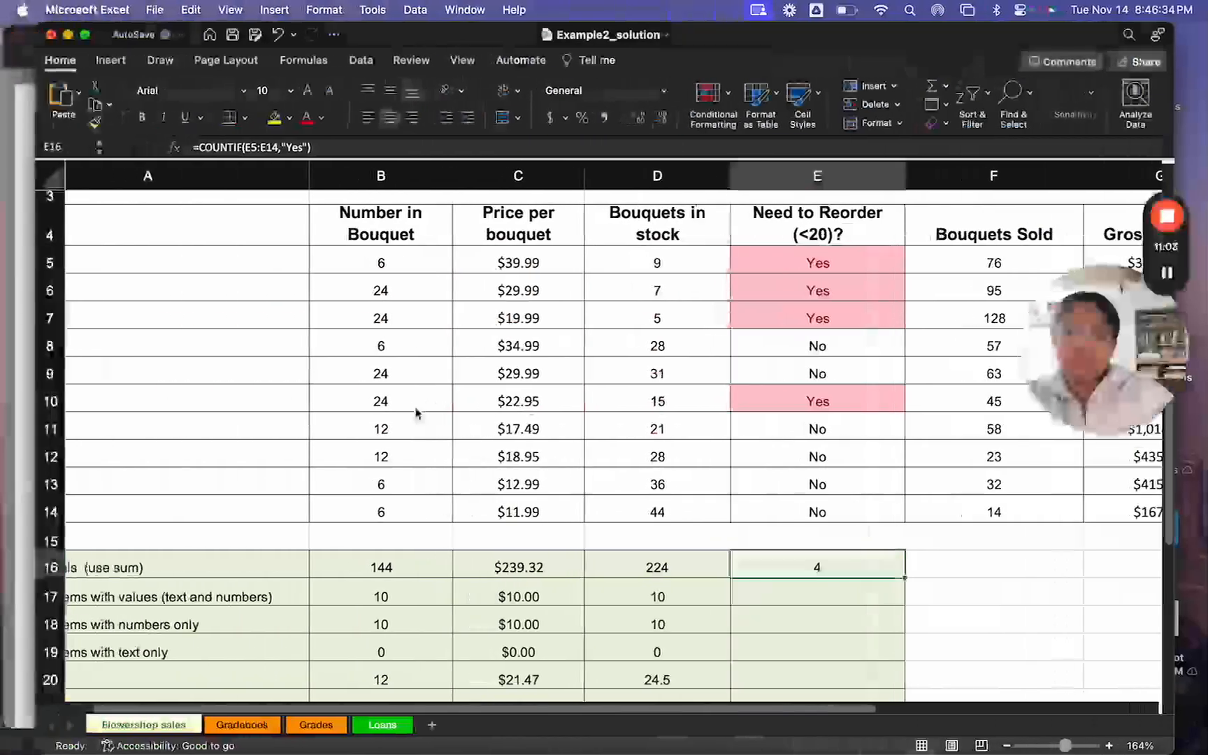
{"action": "scroll", "coordinate": [380, 509], "scroll_direction": "down", "scroll_amount": 4}
{"action": "scroll", "coordinate": [380, 508], "scroll_direction": "left", "scroll_amount": 2}
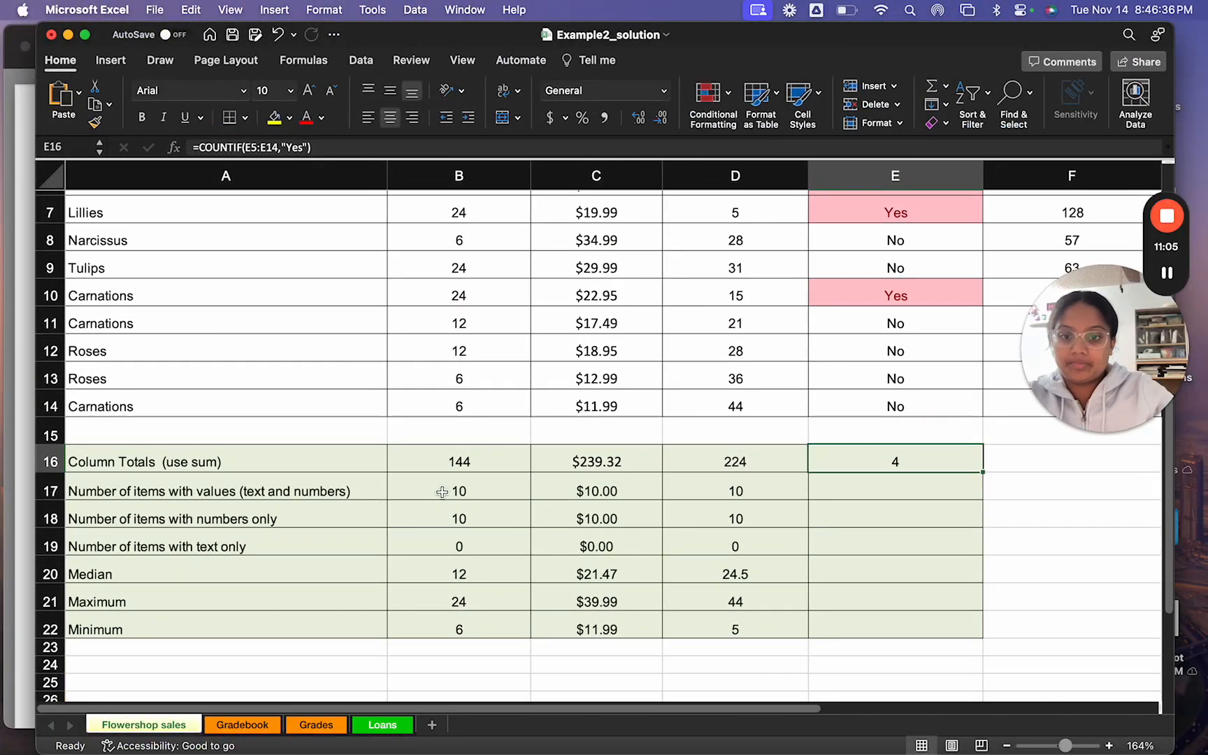
{"action": "left_click", "coordinate": [437, 491]}
{"action": "double_click", "coordinate": [438, 491]}
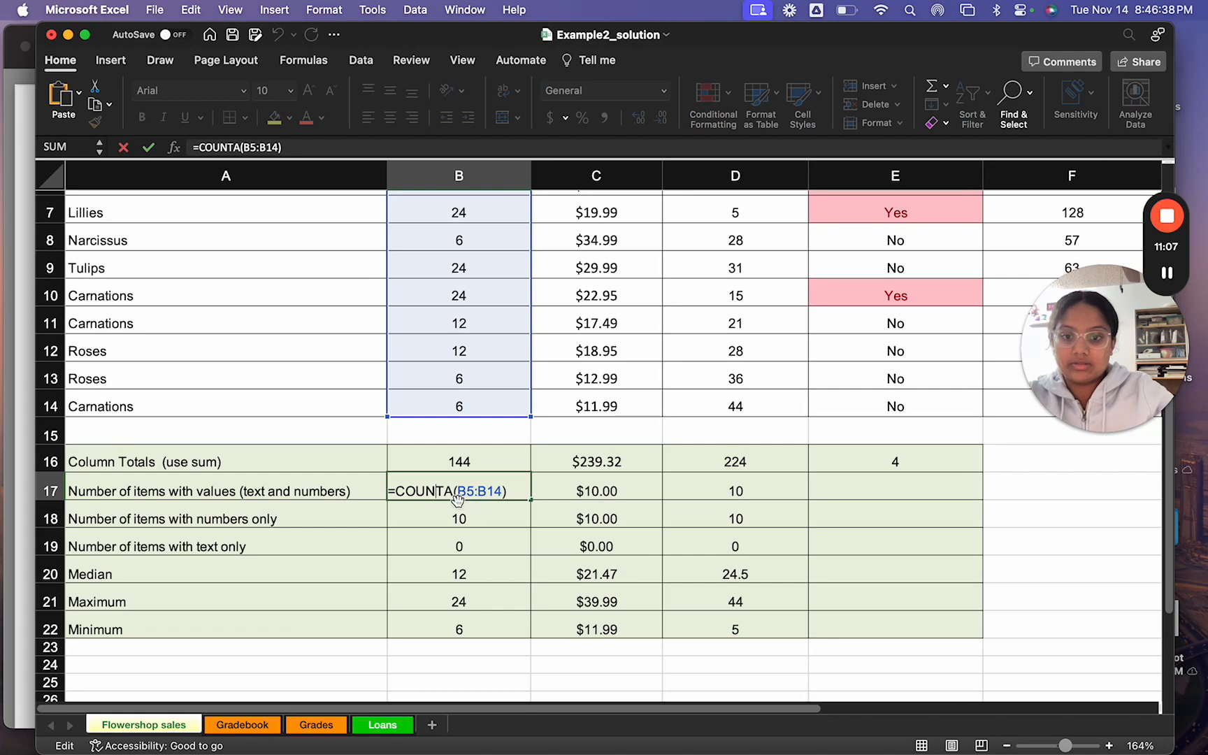
{"action": "scroll", "coordinate": [496, 268], "scroll_direction": "up", "scroll_amount": 3}
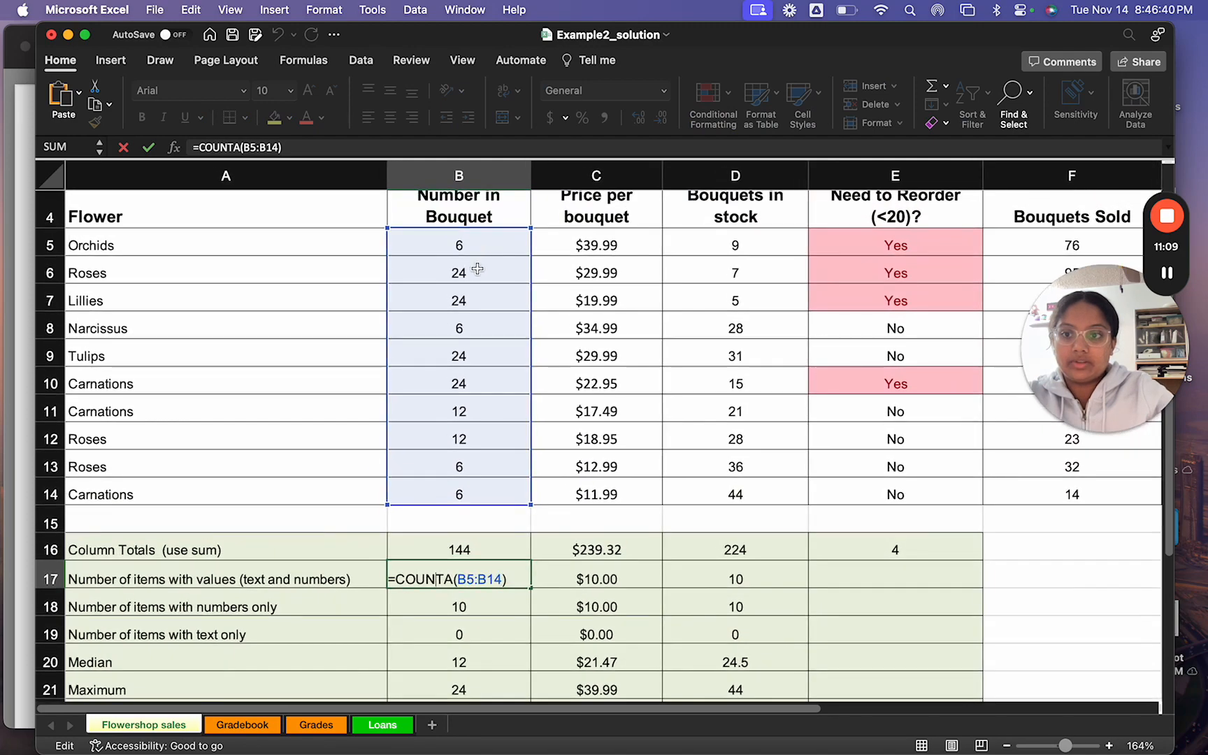
{"action": "scroll", "coordinate": [477, 473], "scroll_direction": "down", "scroll_amount": 3}
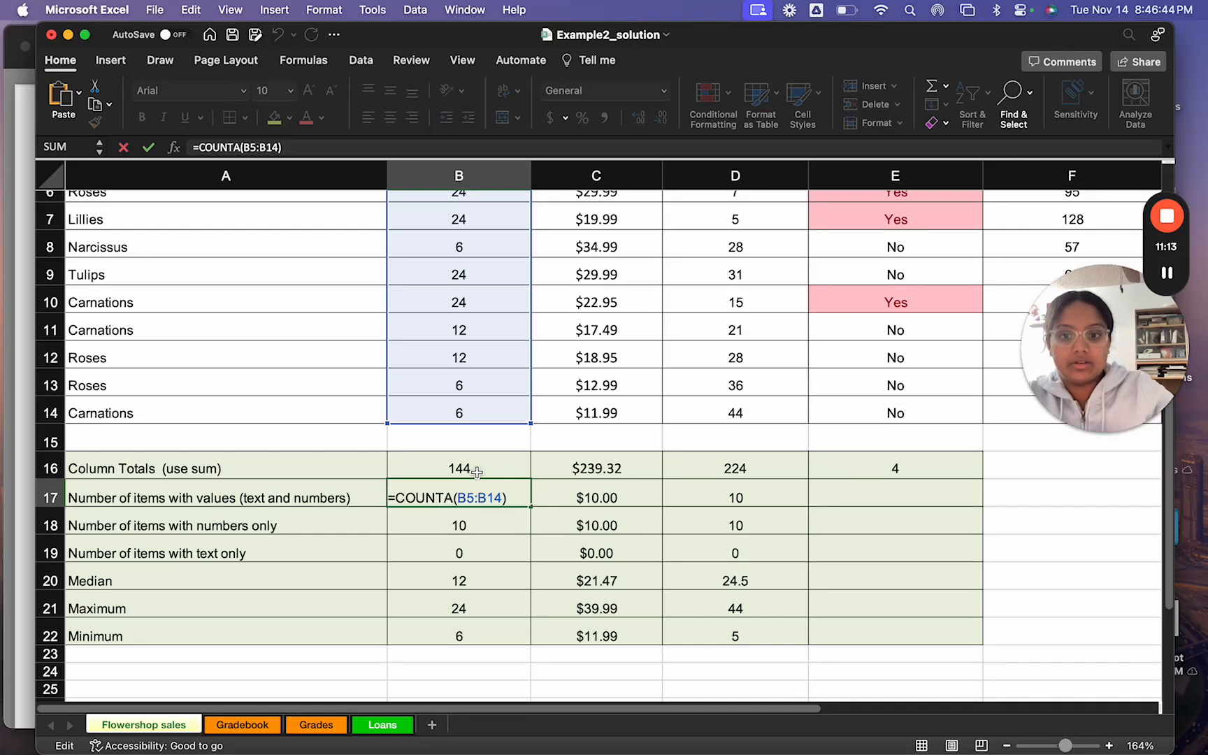
{"action": "scroll", "coordinate": [453, 460], "scroll_direction": "up", "scroll_amount": 3}
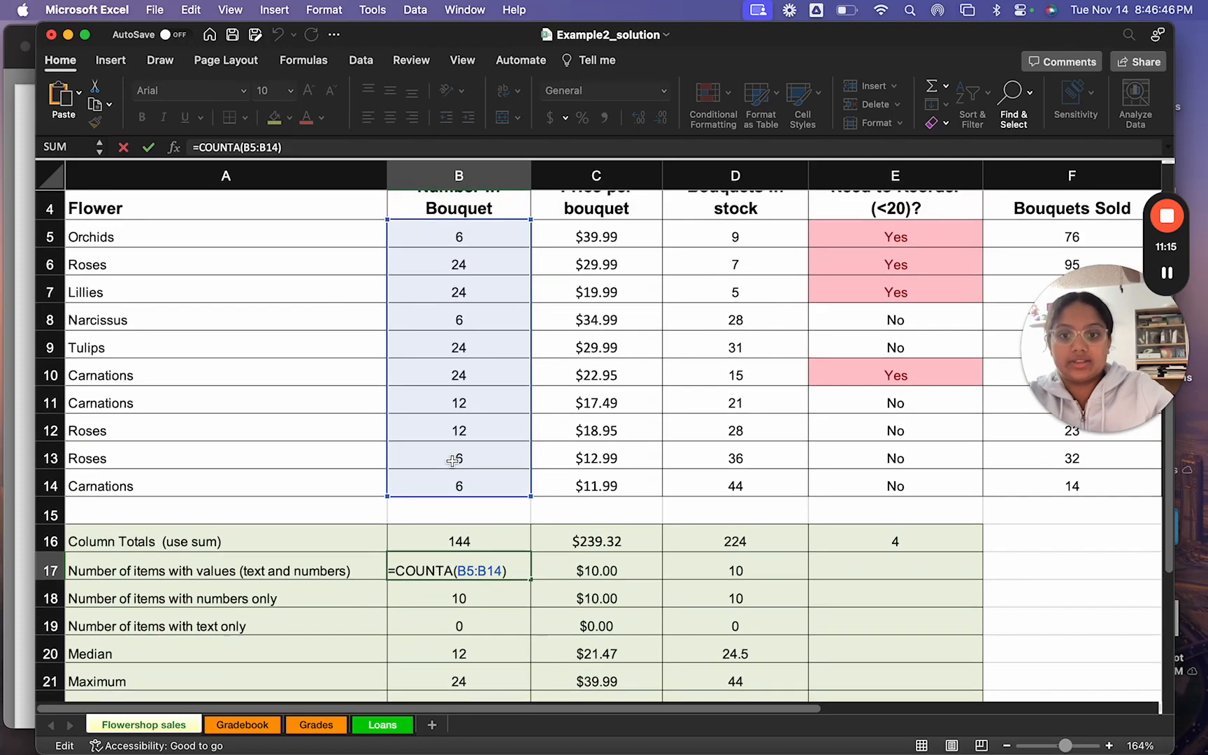
{"action": "left_click", "coordinate": [378, 512]}
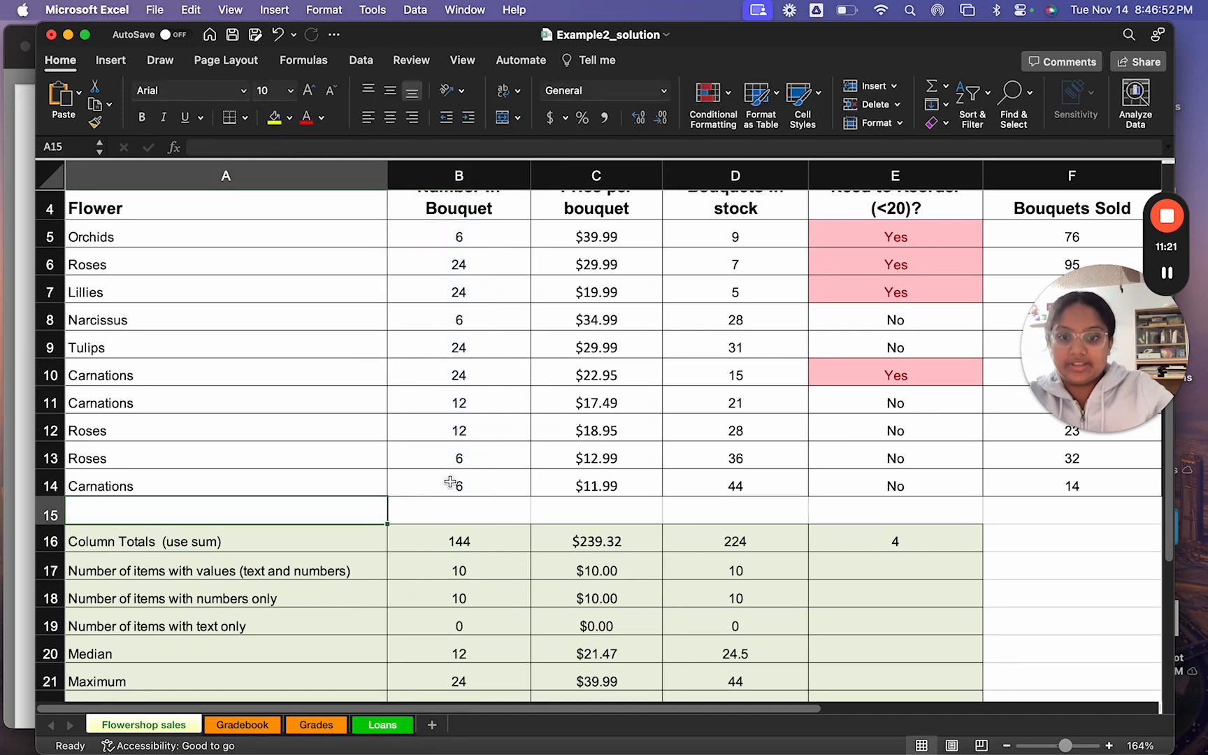
Step: Compare the Number of items with numbers only formula in B18 with the items with values formula in B17
{"action": "scroll", "coordinate": [480, 517], "scroll_direction": "down", "scroll_amount": 2}
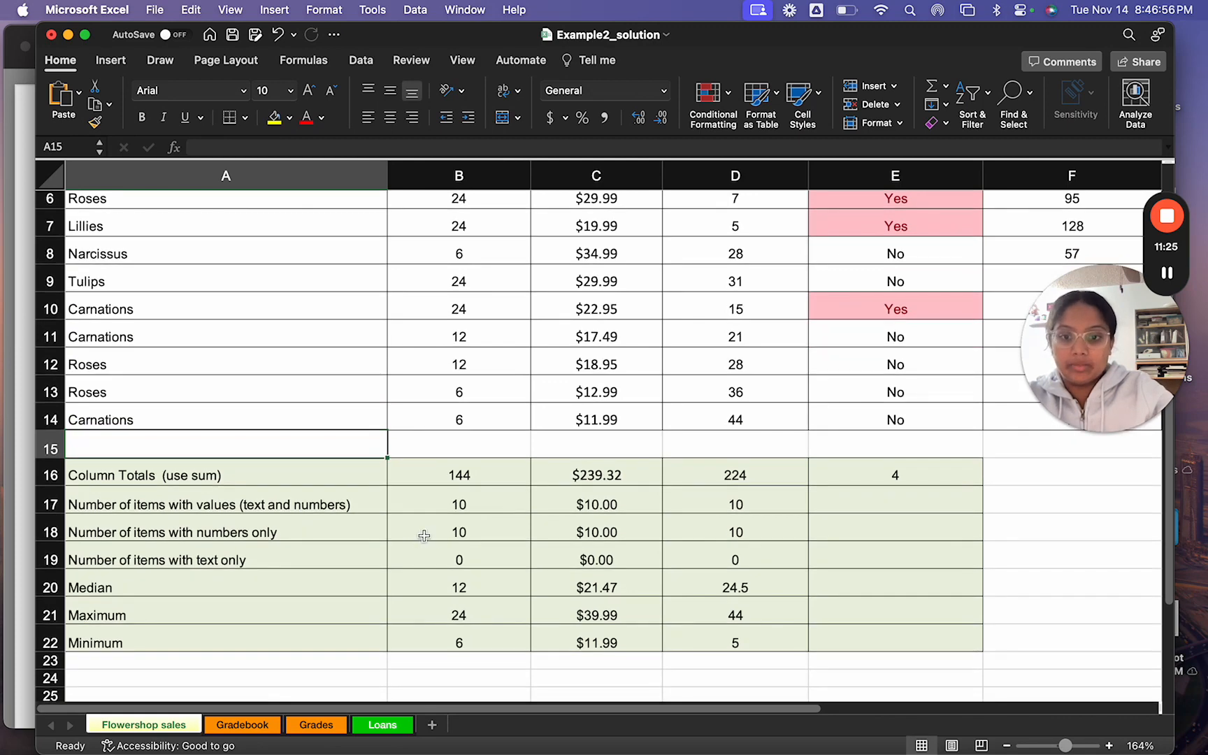
{"action": "double_click", "coordinate": [423, 535]}
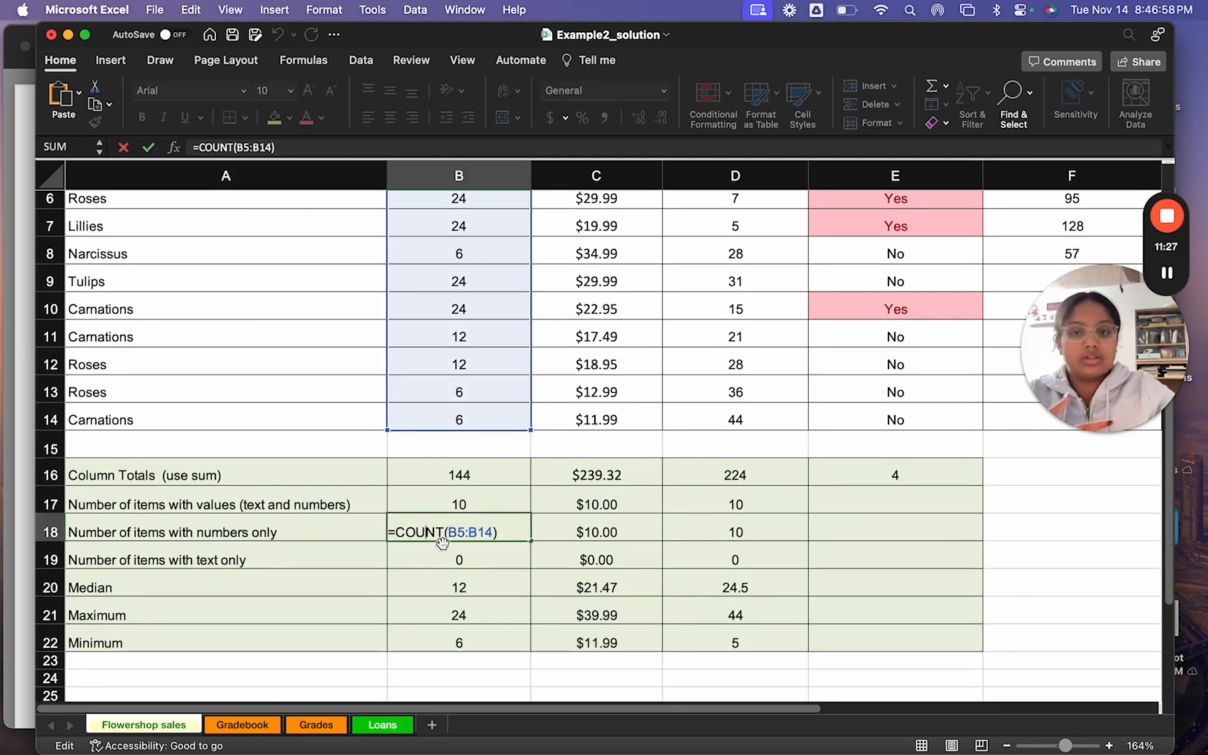
{"action": "scroll", "coordinate": [422, 542], "scroll_direction": "up", "scroll_amount": 1}
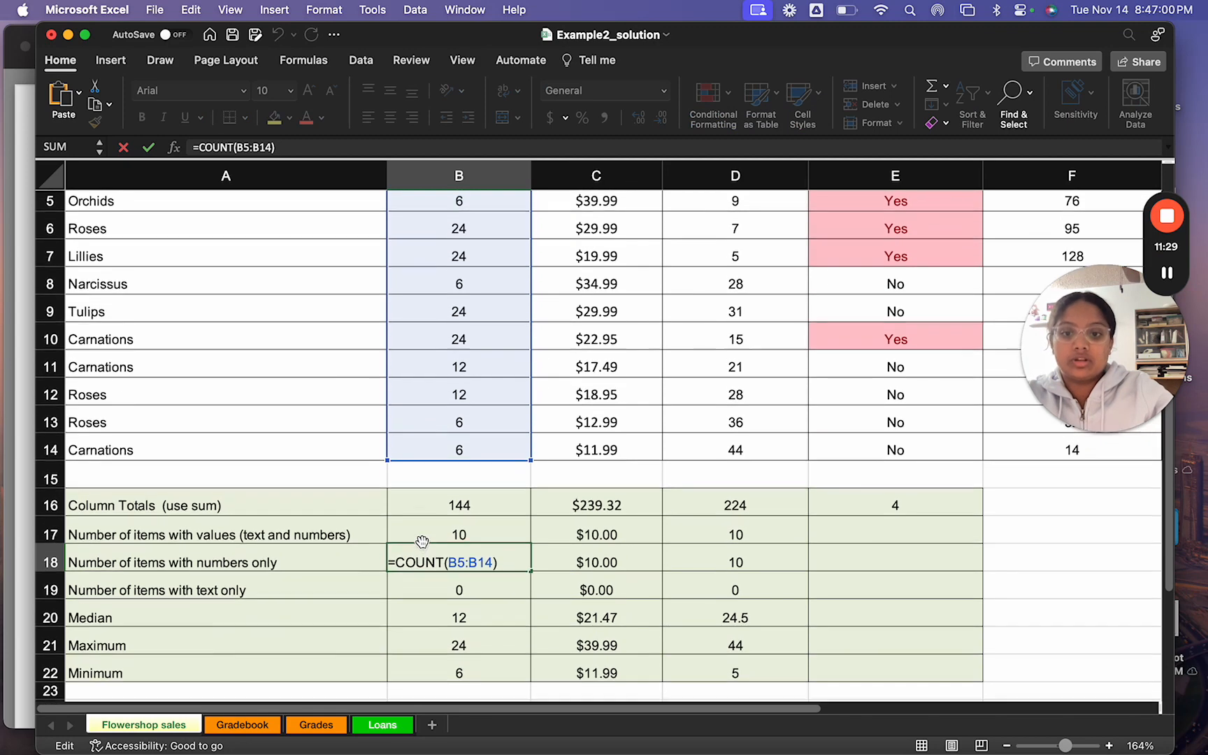
{"action": "scroll", "coordinate": [422, 542], "scroll_direction": "up", "scroll_amount": 1}
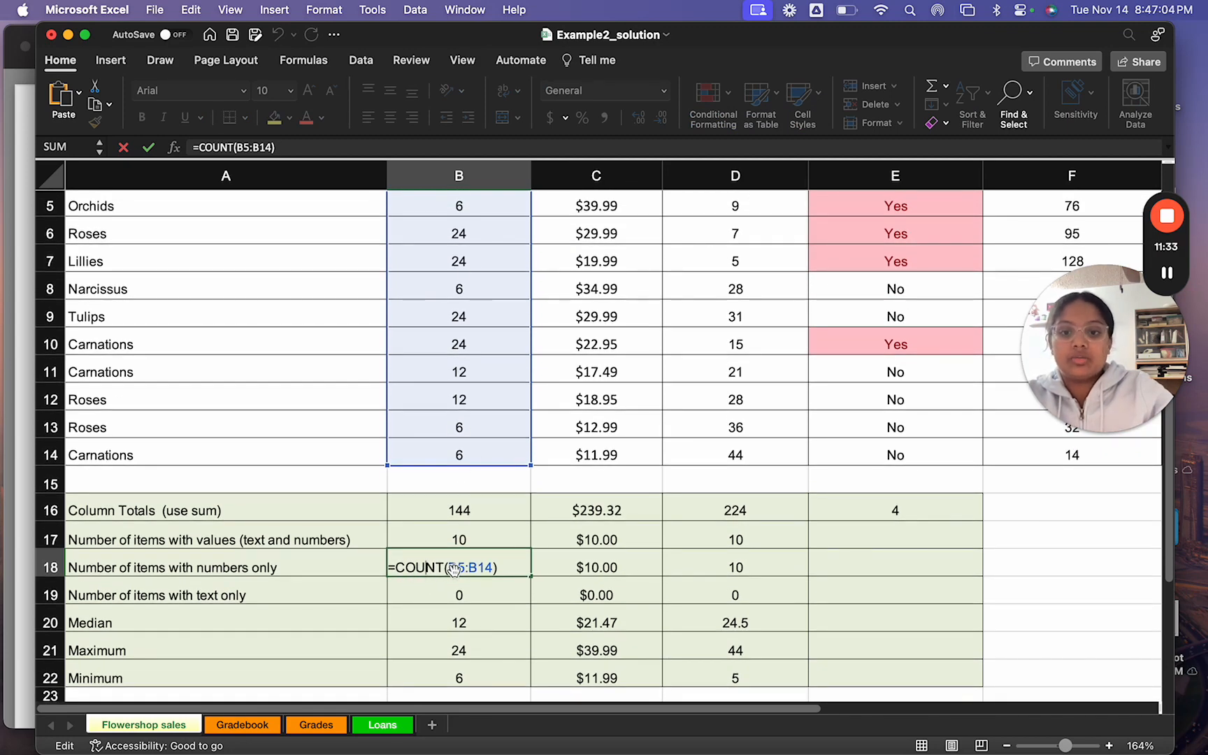
{"action": "left_click", "coordinate": [426, 544]}
{"action": "double_click", "coordinate": [426, 543]}
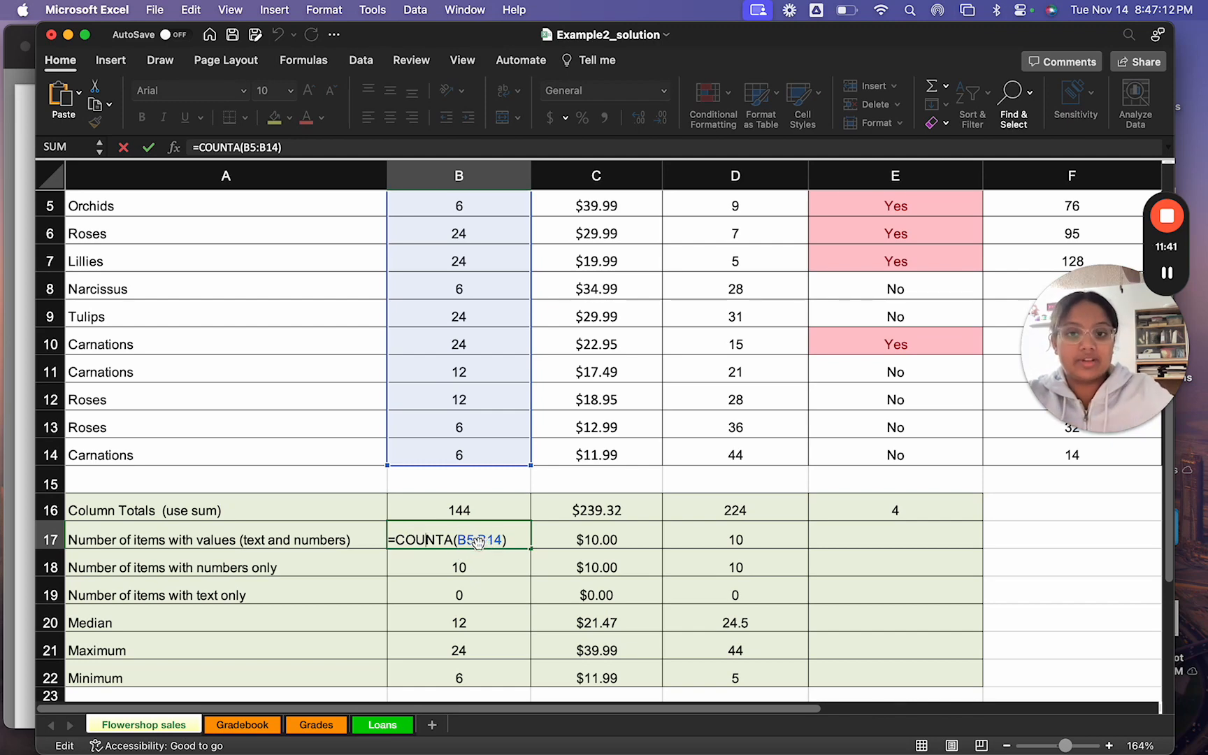
{"action": "left_click", "coordinate": [426, 566]}
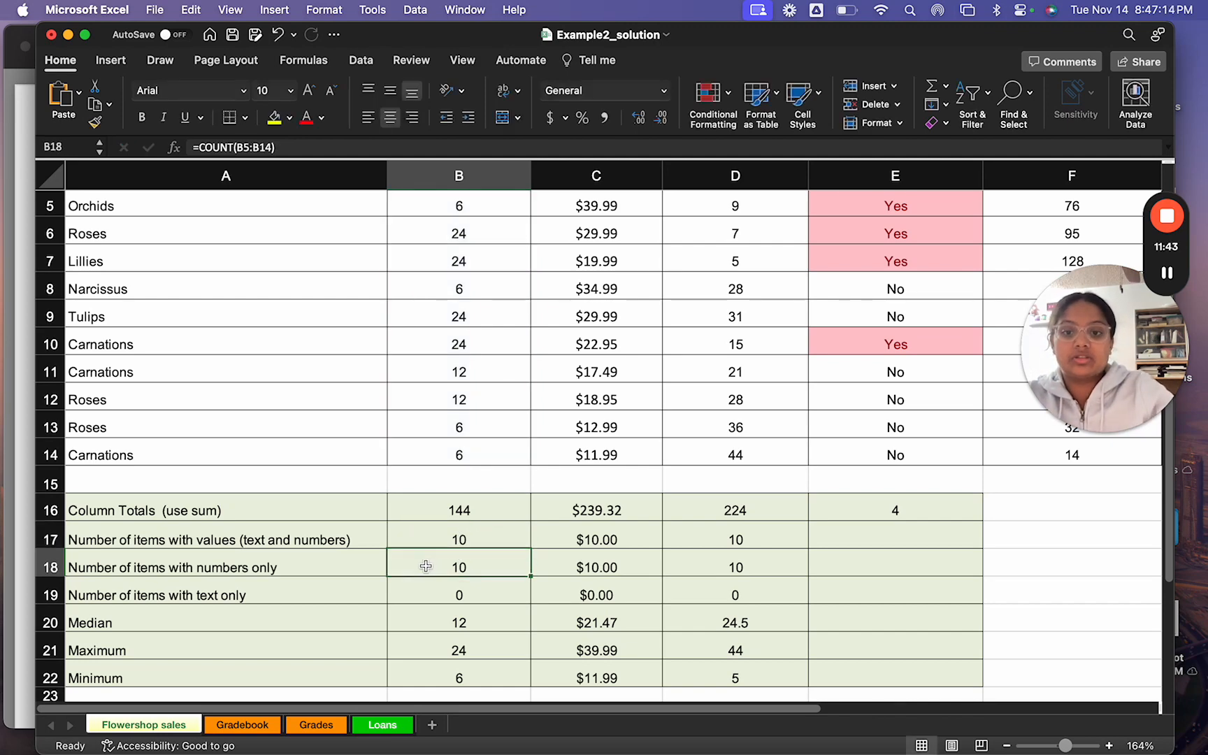
{"action": "double_click", "coordinate": [425, 566]}
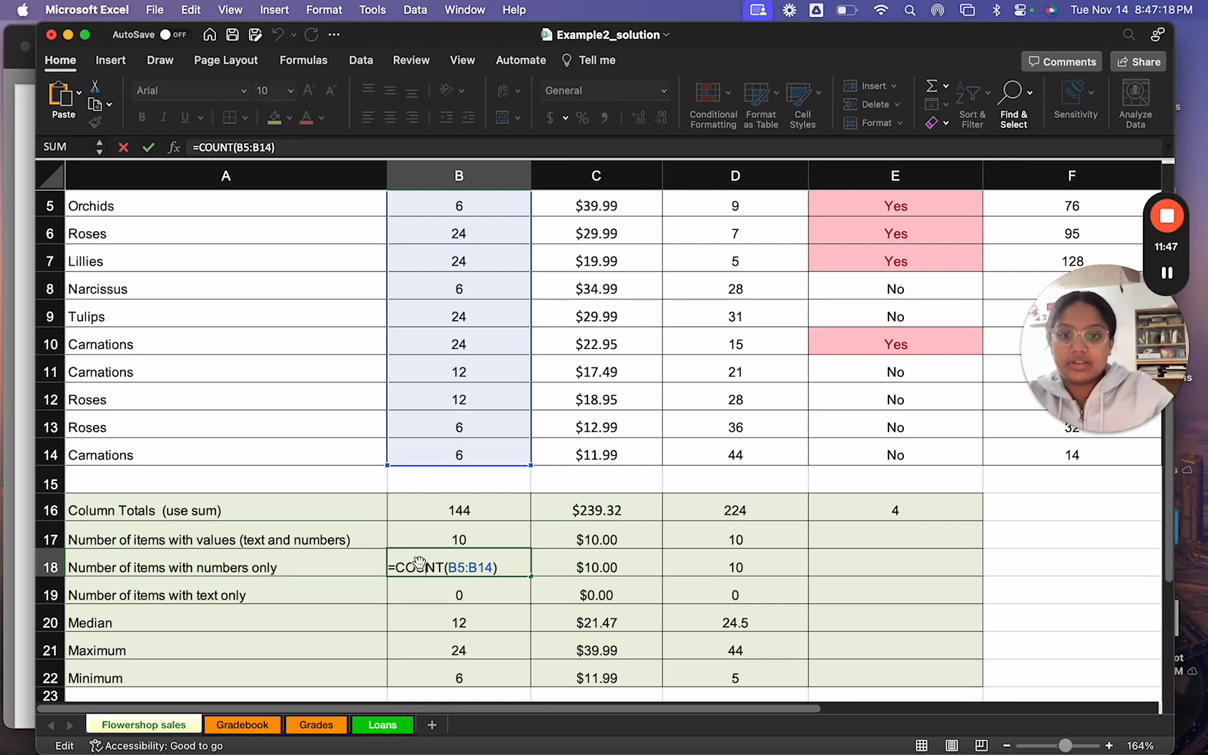
{"action": "left_click", "coordinate": [371, 478]}
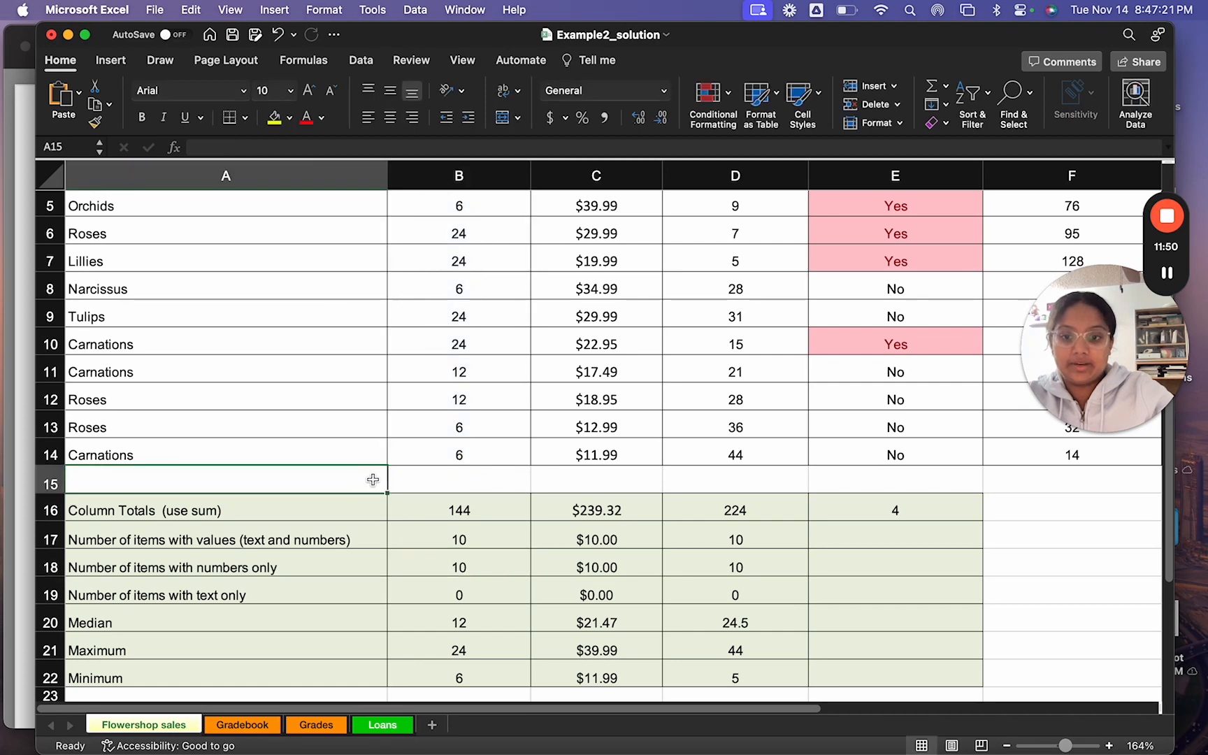
Step: Examine the Number of items with text only formula in B19 and the range it refers to, leaving it unedited
{"action": "double_click", "coordinate": [430, 595]}
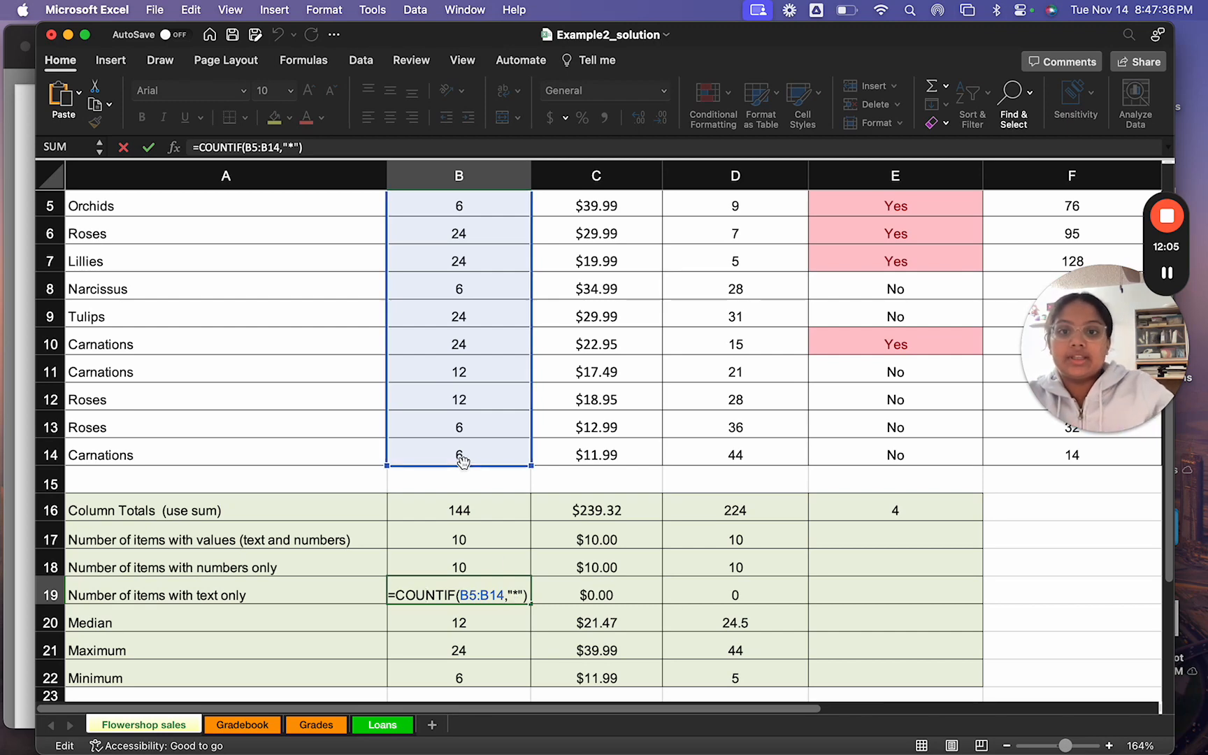
{"action": "scroll", "coordinate": [451, 258], "scroll_direction": "up", "scroll_amount": 2}
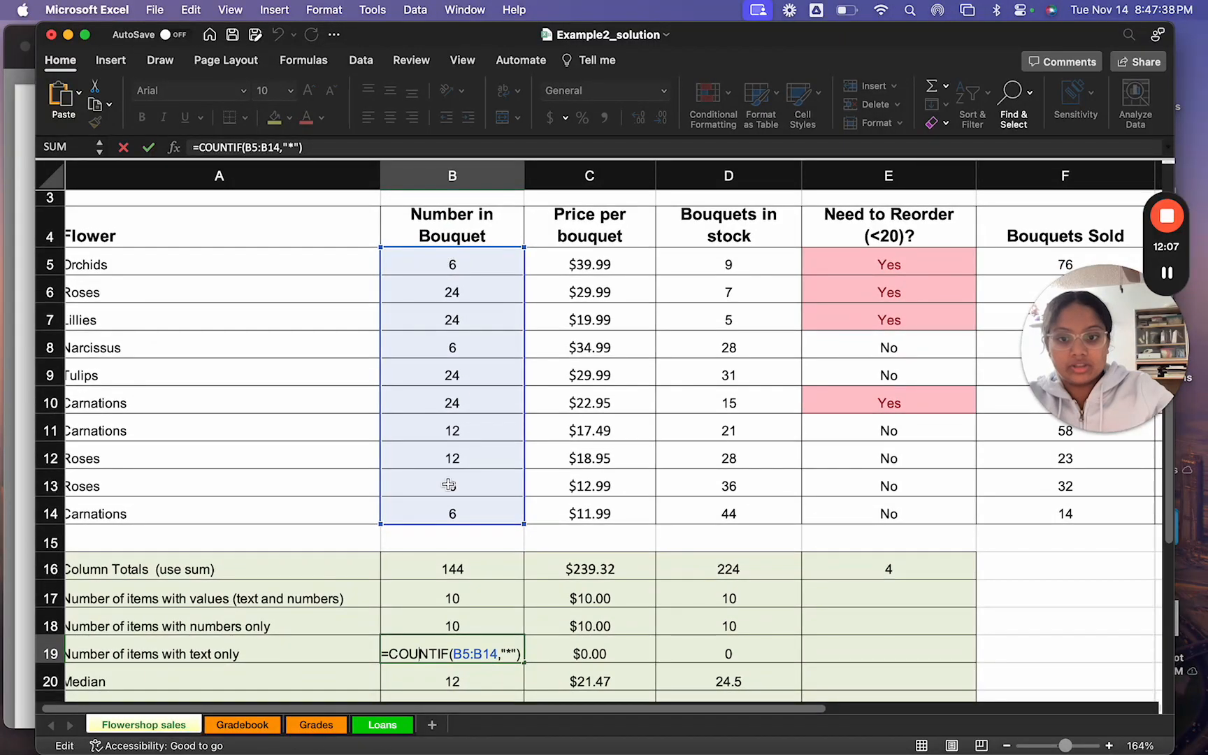
{"action": "scroll", "coordinate": [447, 483], "scroll_direction": "down", "scroll_amount": 2}
{"action": "left_click", "coordinate": [357, 499]}
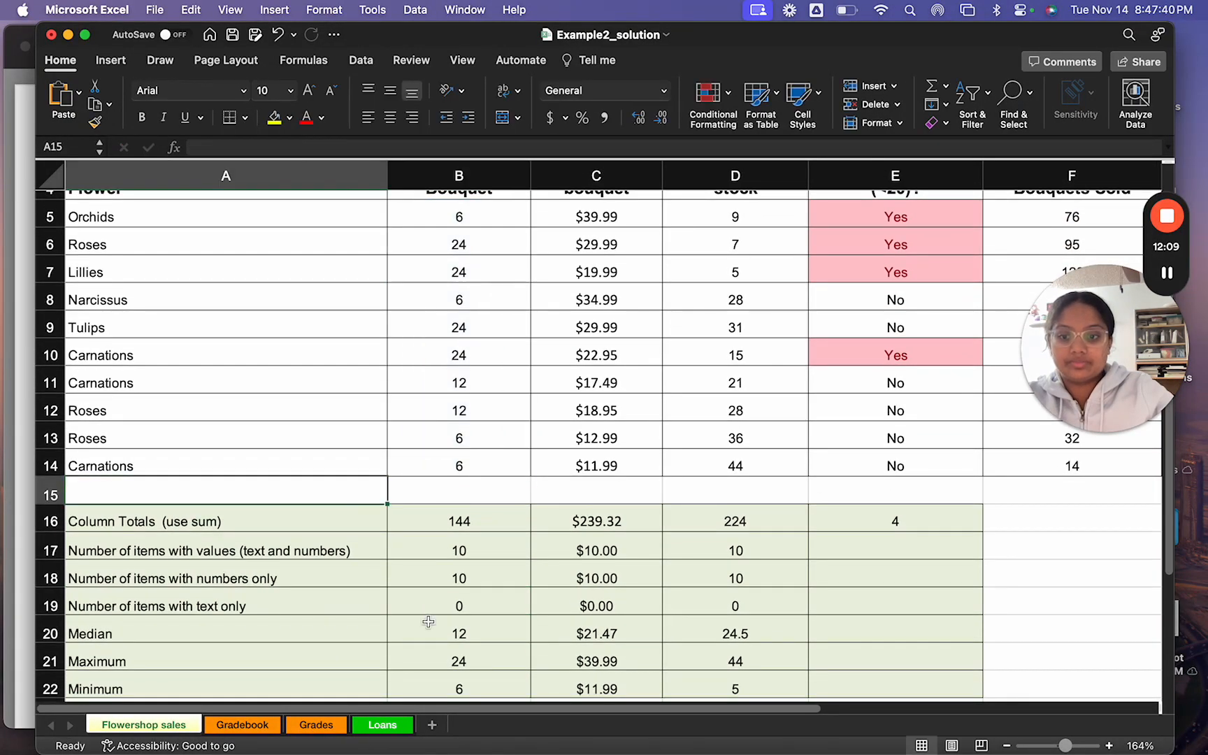
{"action": "scroll", "coordinate": [423, 622], "scroll_direction": "down", "scroll_amount": 1}
{"action": "scroll", "coordinate": [429, 613], "scroll_direction": "down", "scroll_amount": 2}
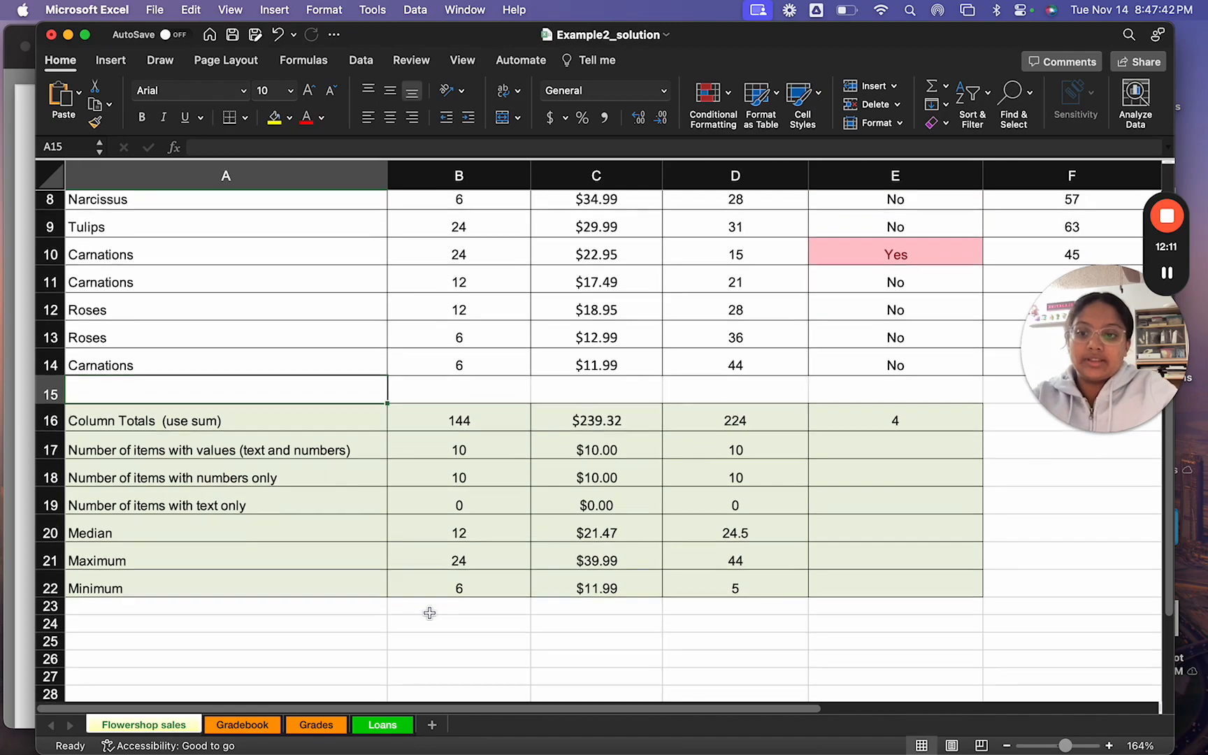
Step: Read the slide's Median, Min and Max instruction, and examine the Median formula in B20 of the solution workbook
{"action": "key", "text": "ctrl+Right"}
{"action": "key", "text": "ctrl+Right"}
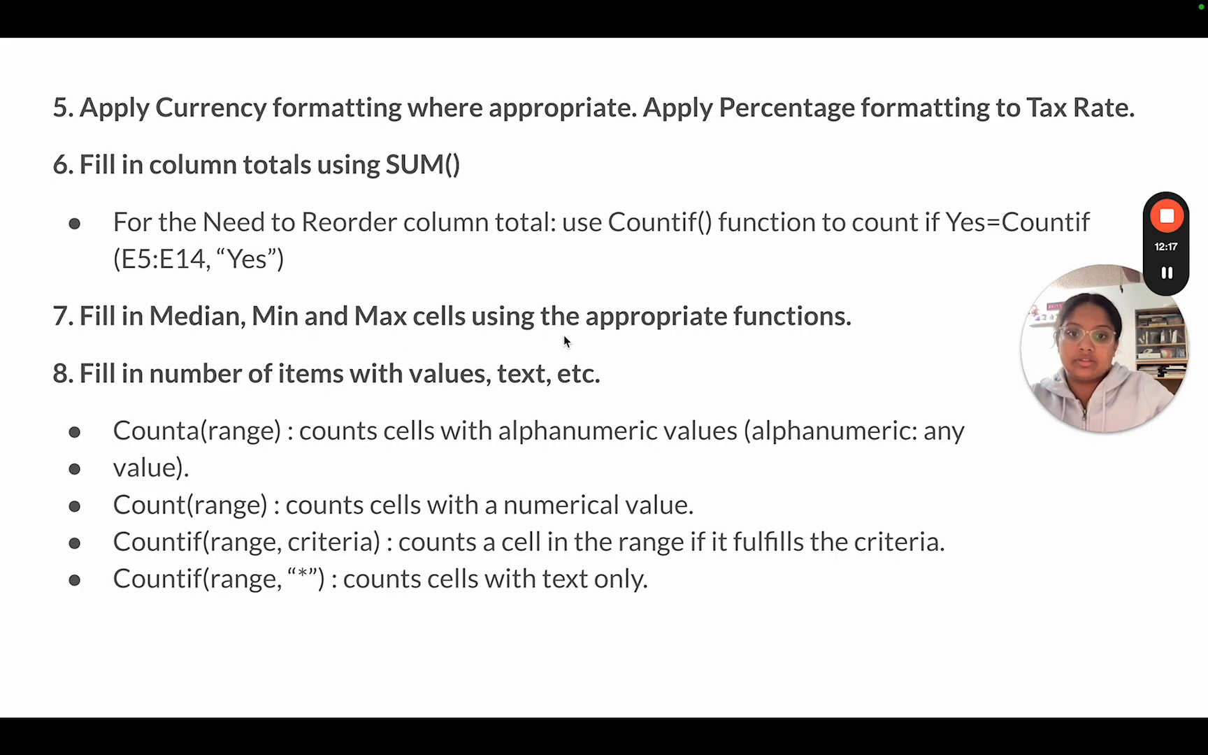
{"action": "key", "text": "ctrl+Left"}
{"action": "key", "text": "ctrl+Left"}
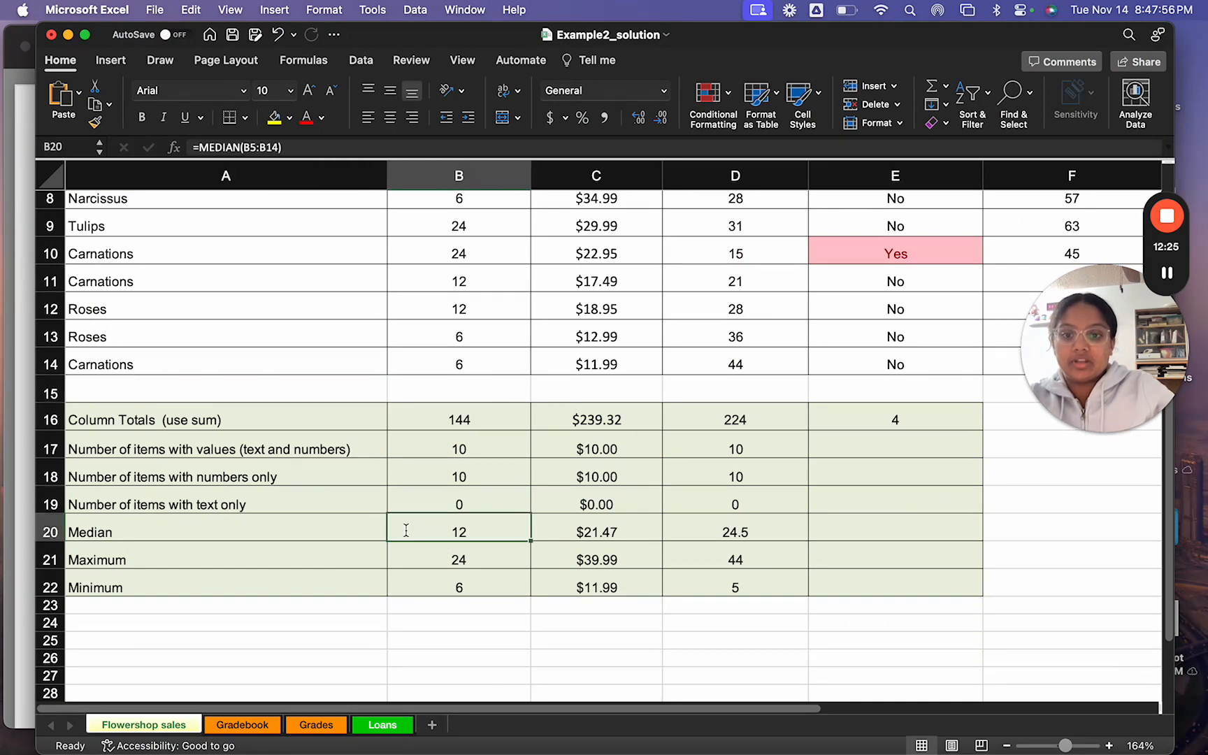
{"action": "double_click", "coordinate": [405, 531]}
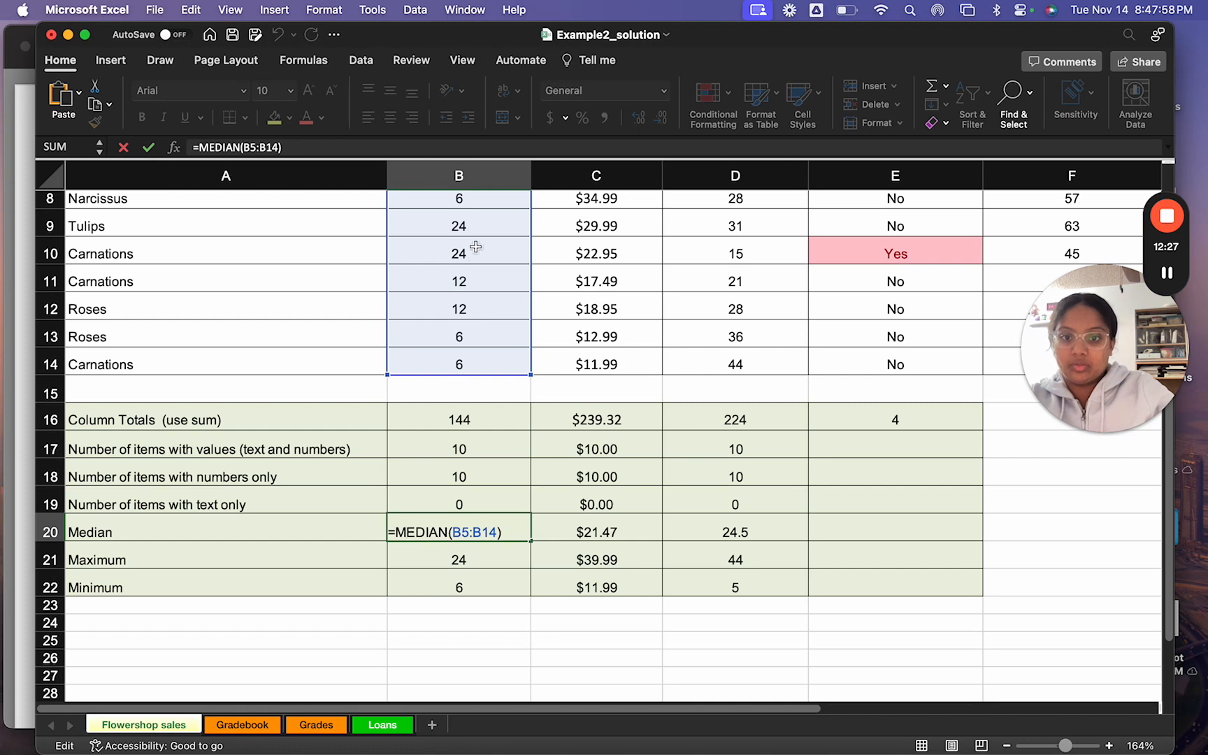
{"action": "scroll", "coordinate": [471, 544], "scroll_direction": "up", "scroll_amount": 5}
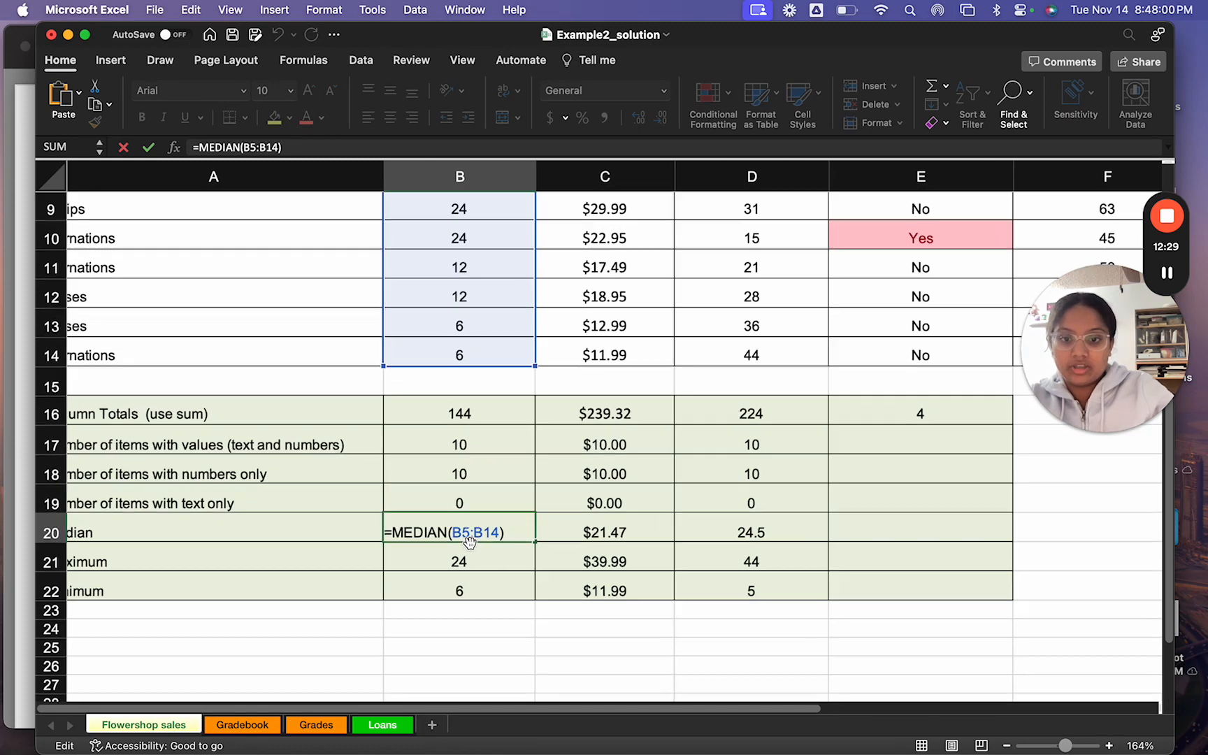
{"action": "scroll", "coordinate": [469, 544], "scroll_direction": "up", "scroll_amount": 5}
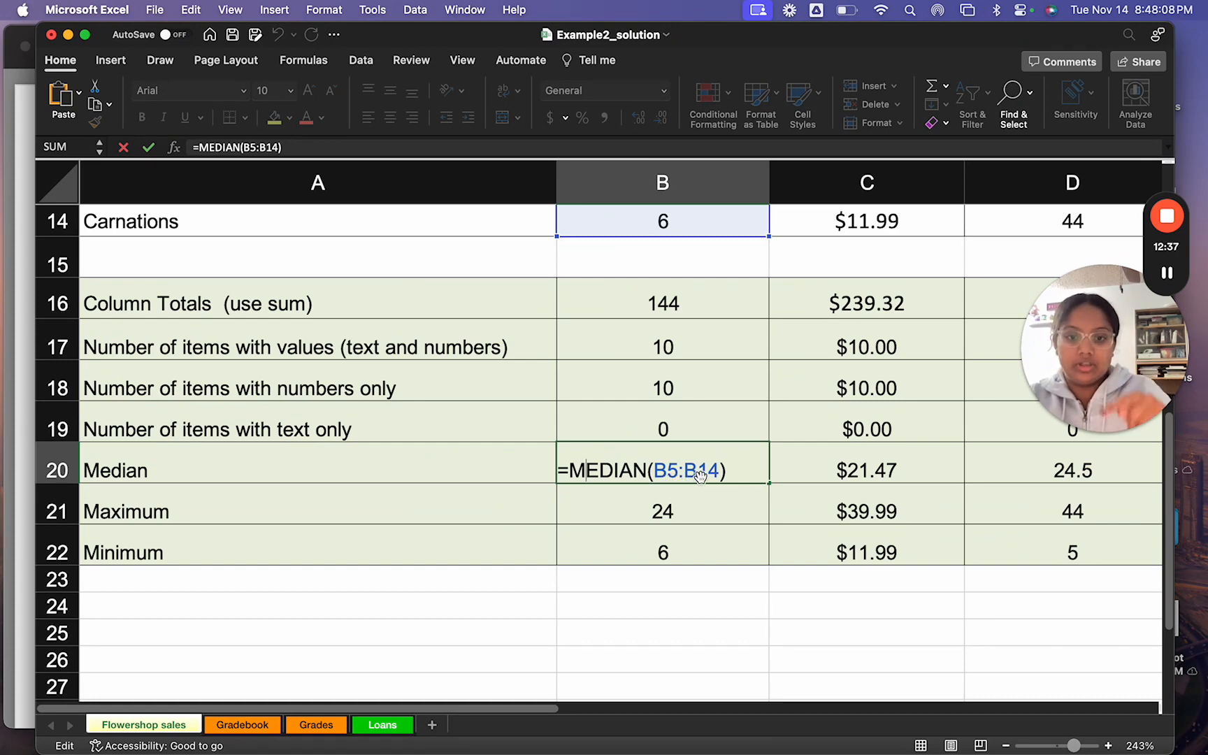
Step: Examine the Maximum formula in B21 and the Minimum formula in B22, leaving both unedited
{"action": "left_click", "coordinate": [599, 503]}
{"action": "double_click", "coordinate": [599, 506]}
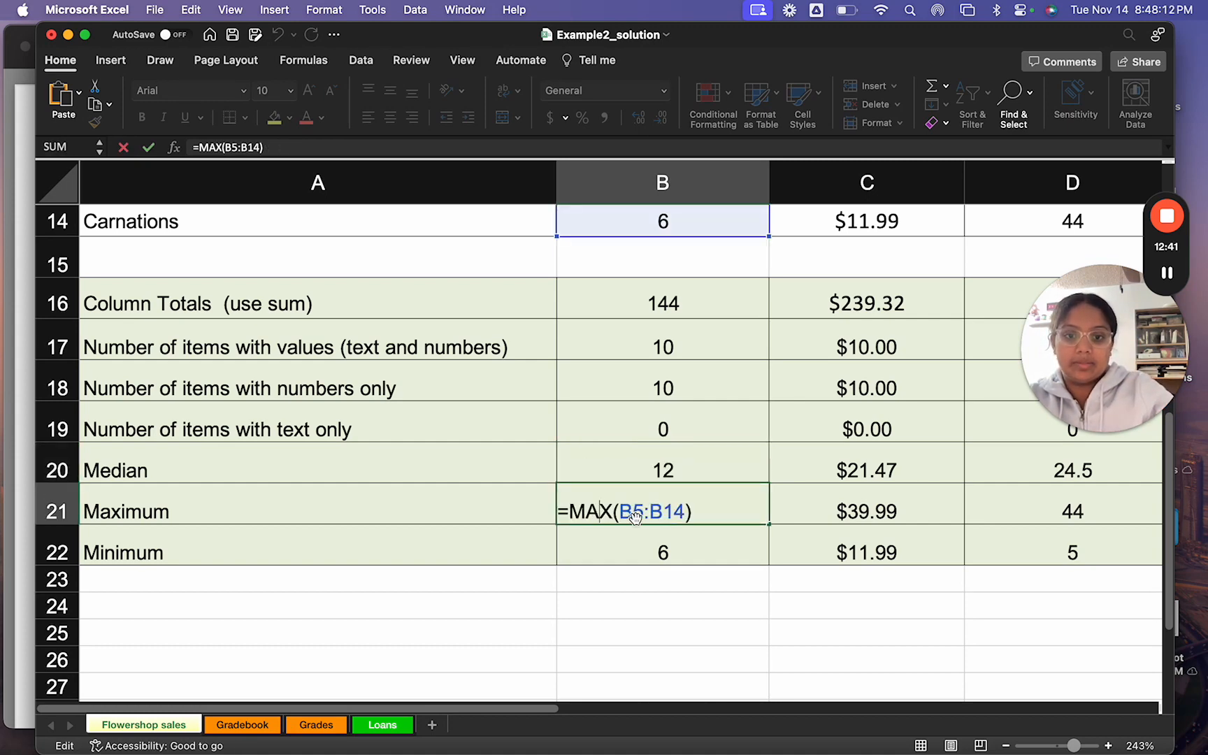
{"action": "double_click", "coordinate": [591, 541]}
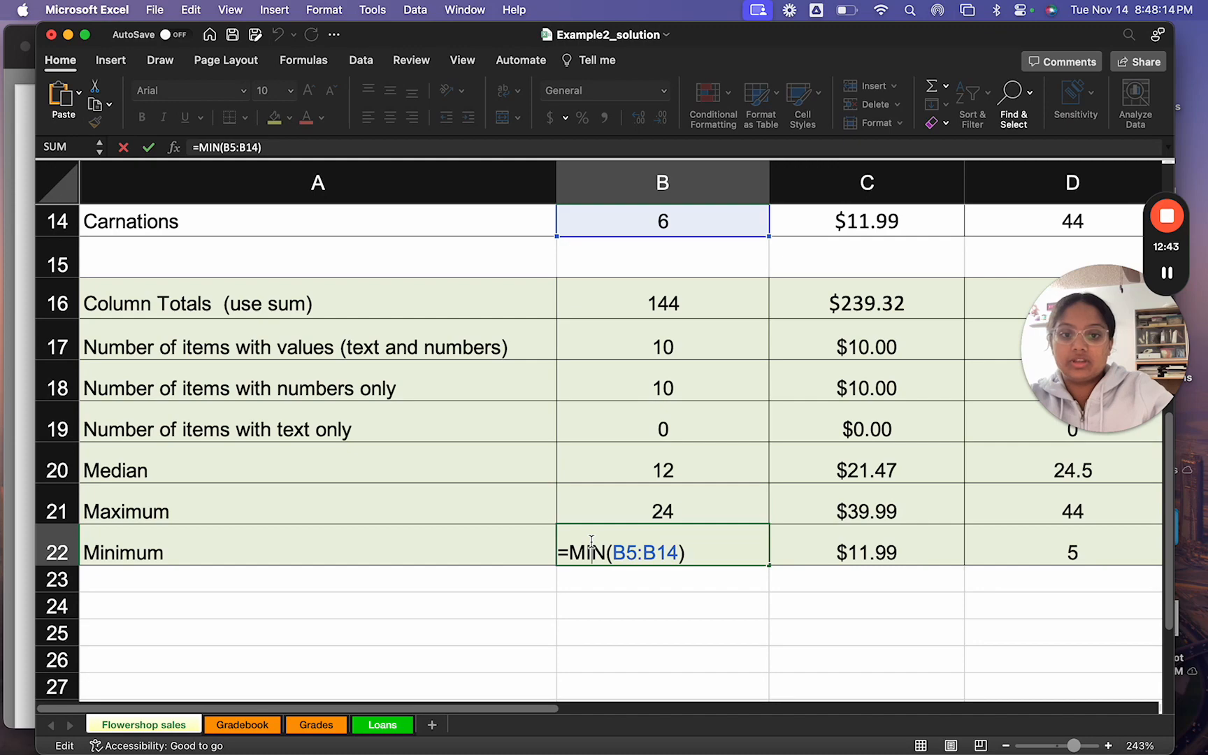
{"action": "left_click", "coordinate": [621, 582]}
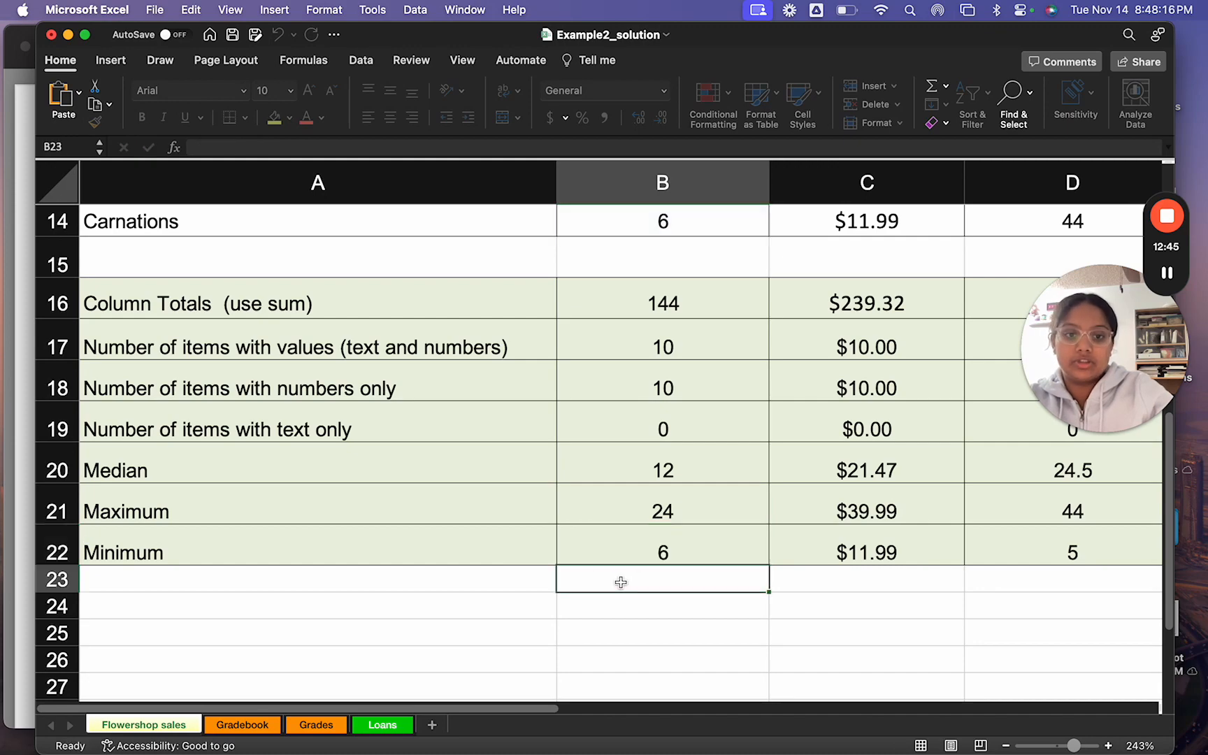
Step: Look over the whole solution sheet, and advance the slides to the instructions on landscape mode, table formatting, conditional formatting and sorting
{"action": "scroll", "coordinate": [624, 476], "scroll_direction": "down", "scroll_amount": 5}
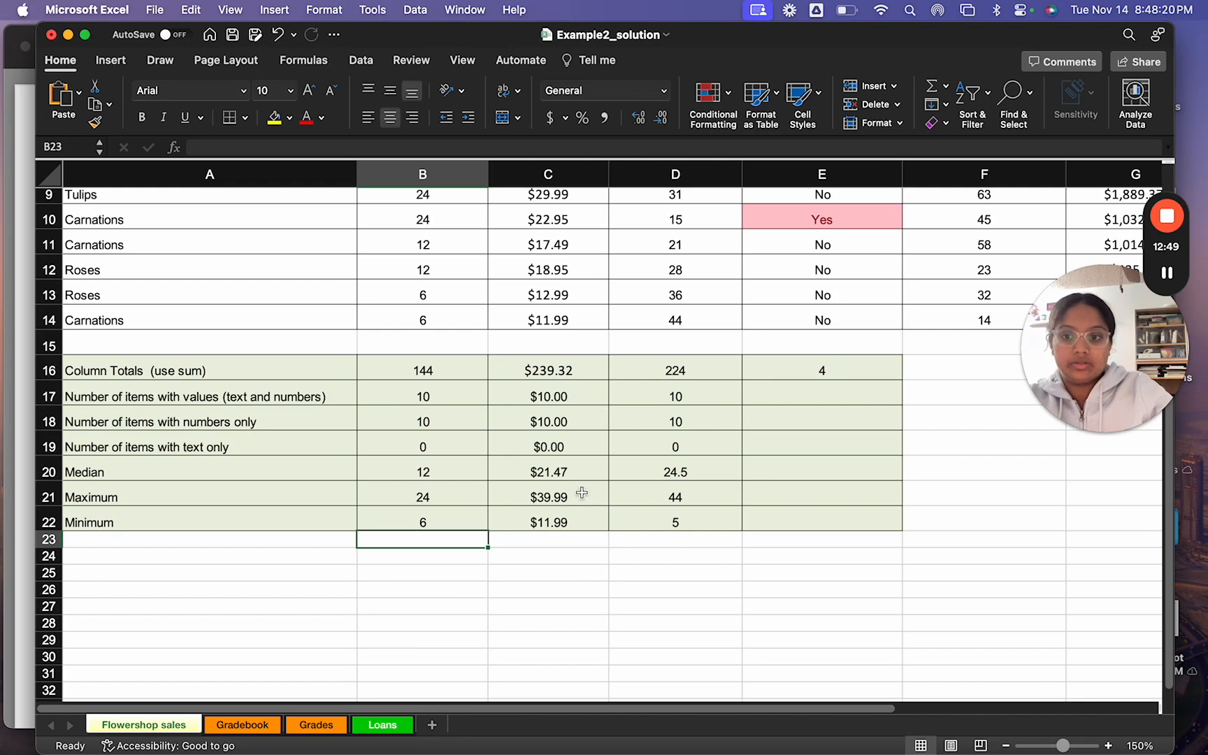
{"action": "scroll", "coordinate": [582, 493], "scroll_direction": "up", "scroll_amount": 8}
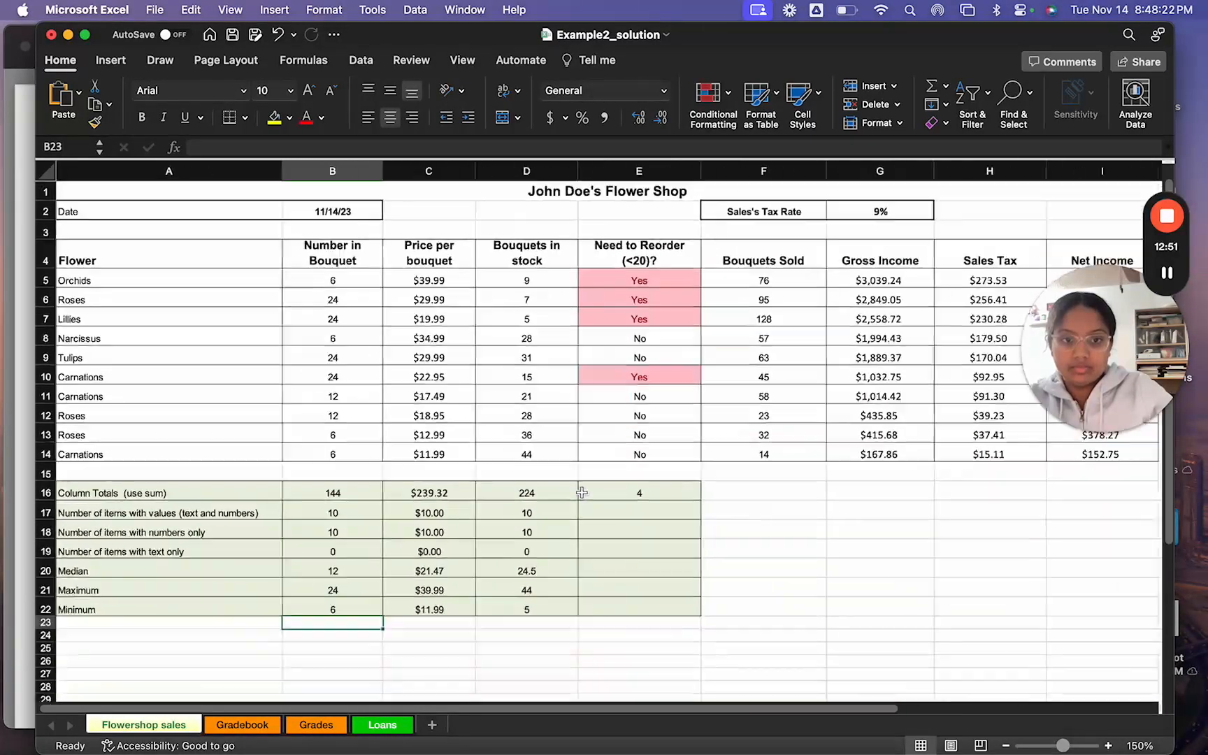
{"action": "scroll", "coordinate": [582, 493], "scroll_direction": "down", "scroll_amount": 2}
{"action": "key", "text": "ctrl+Right"}
{"action": "key", "text": "ctrl+Right"}
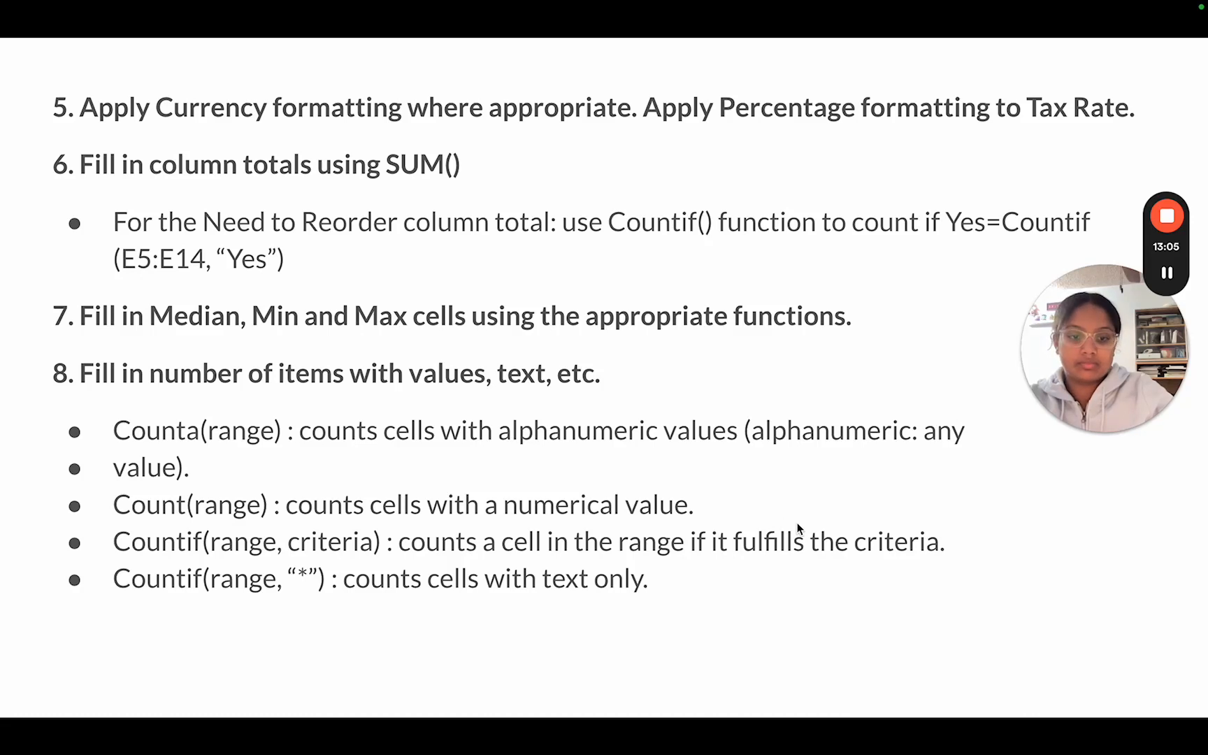
{"action": "key", "text": "Right"}
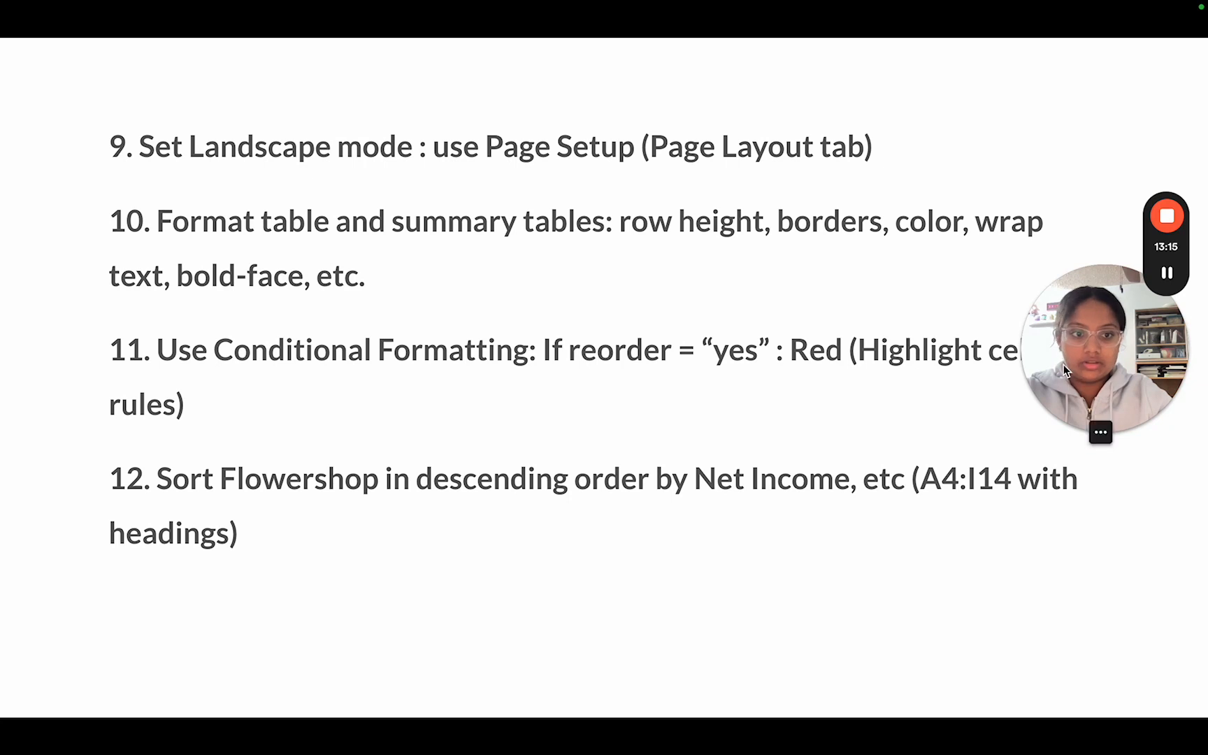
Step: Review the page, margins, header/footer and sheet settings in Page Setup for the Flowershop sales sheet, and dismiss them unchanged
{"action": "left_click_drag", "start_coordinate": [1099, 324], "coordinate": [1099, 75]}
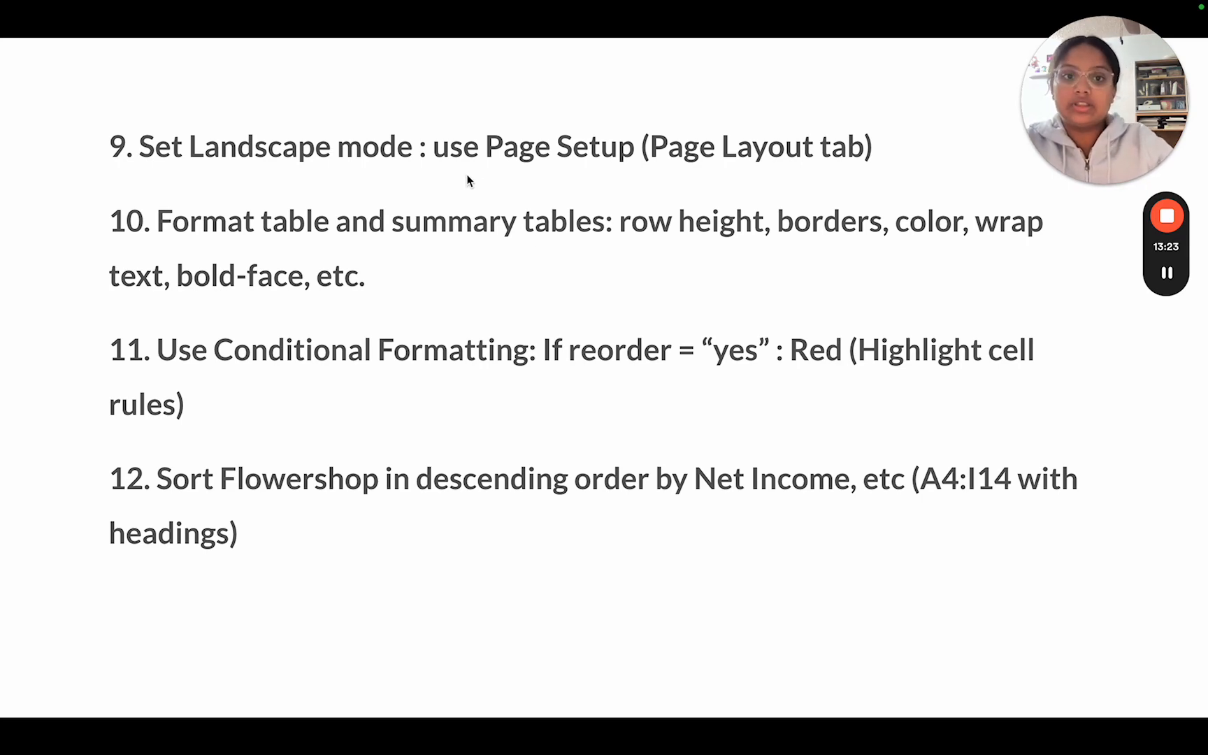
{"action": "key", "text": "ctrl+Left"}
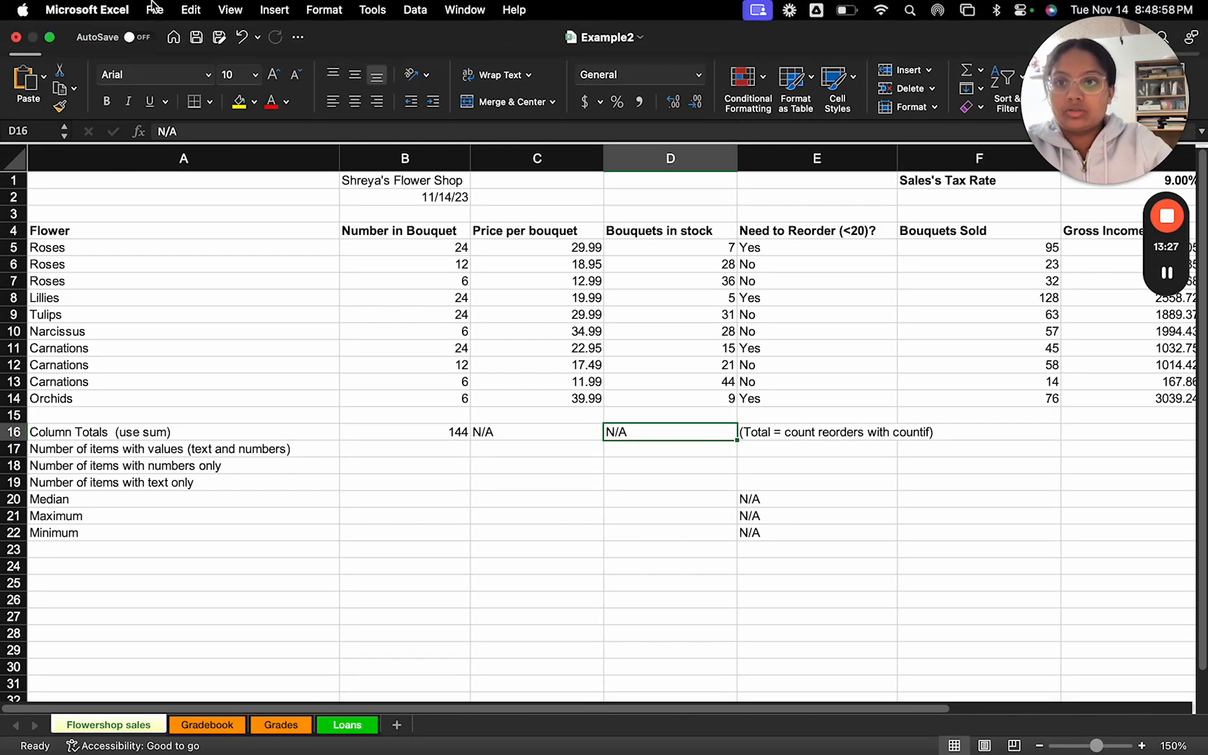
{"action": "left_click", "coordinate": [154, 8]}
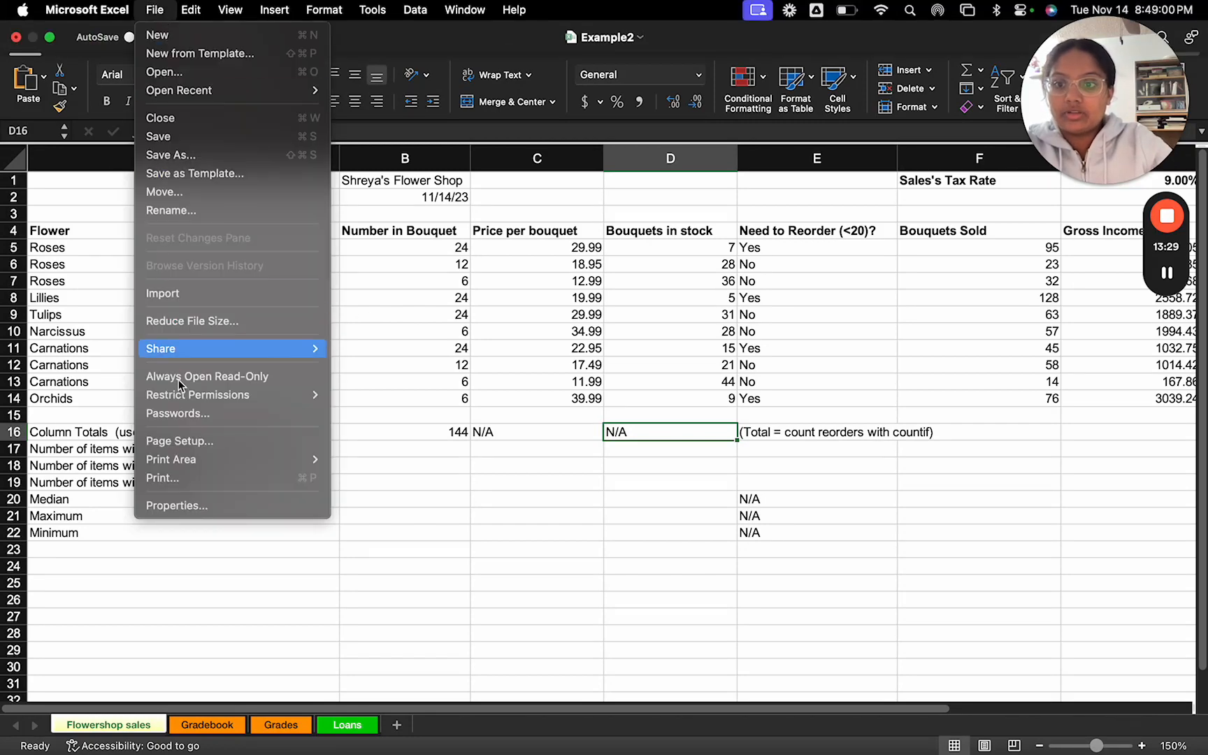
{"action": "left_click", "coordinate": [170, 439]}
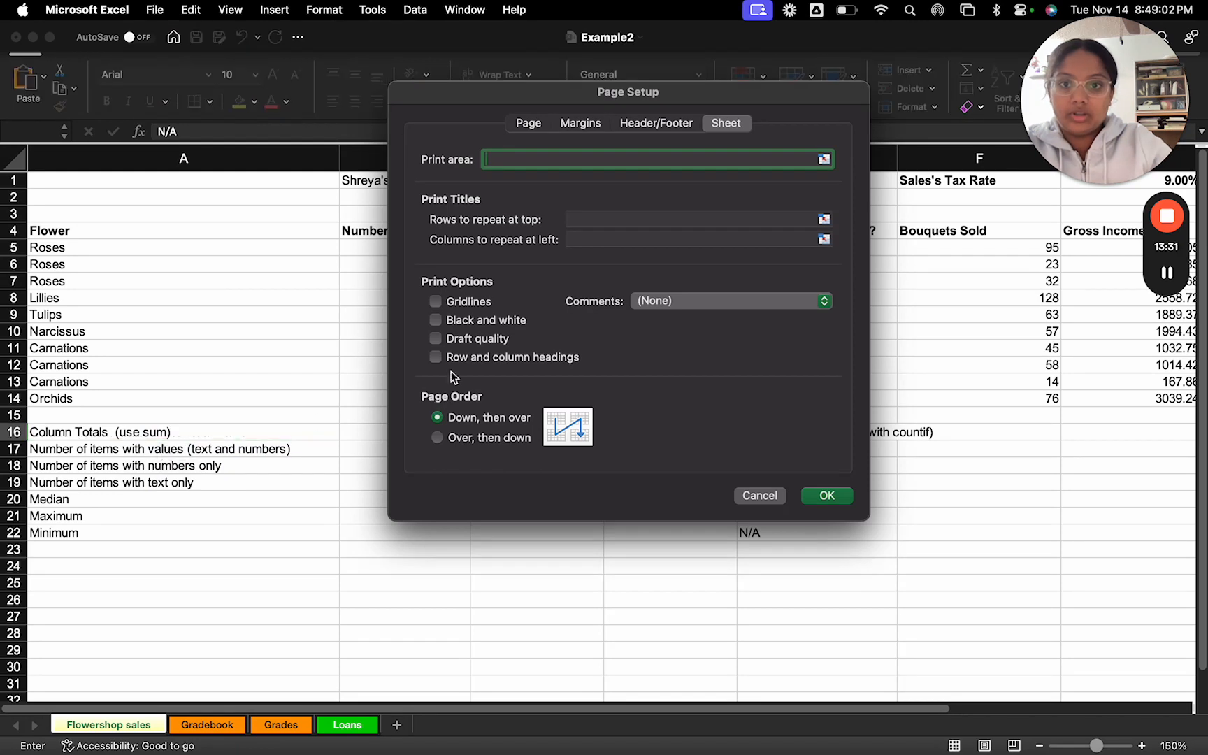
{"action": "left_click", "coordinate": [528, 124]}
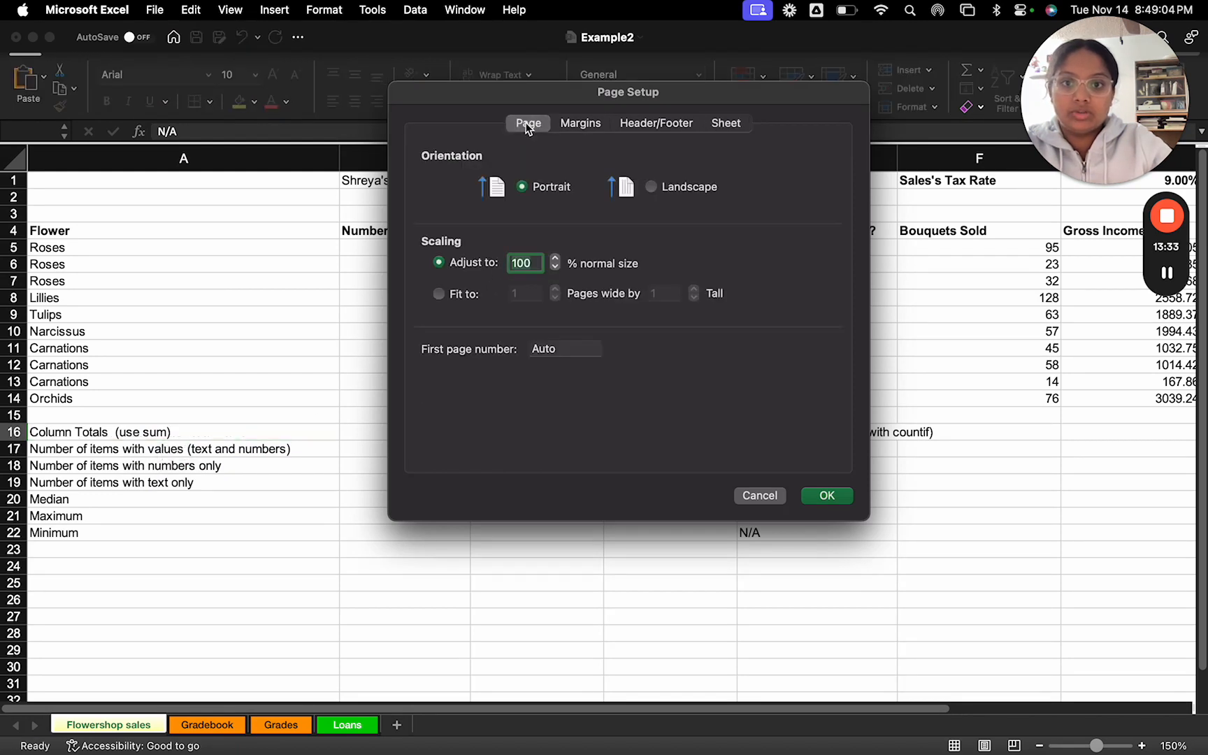
{"action": "left_click", "coordinate": [574, 125]}
{"action": "left_click", "coordinate": [640, 125]}
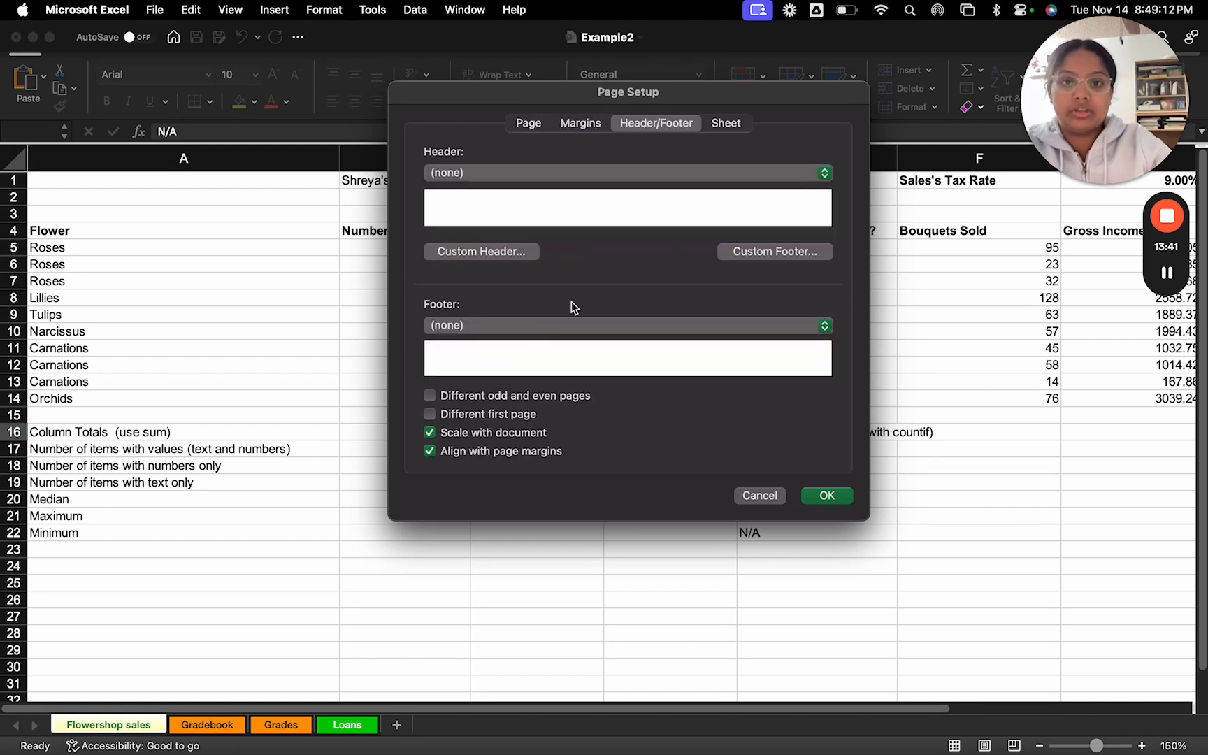
{"action": "left_click", "coordinate": [729, 123]}
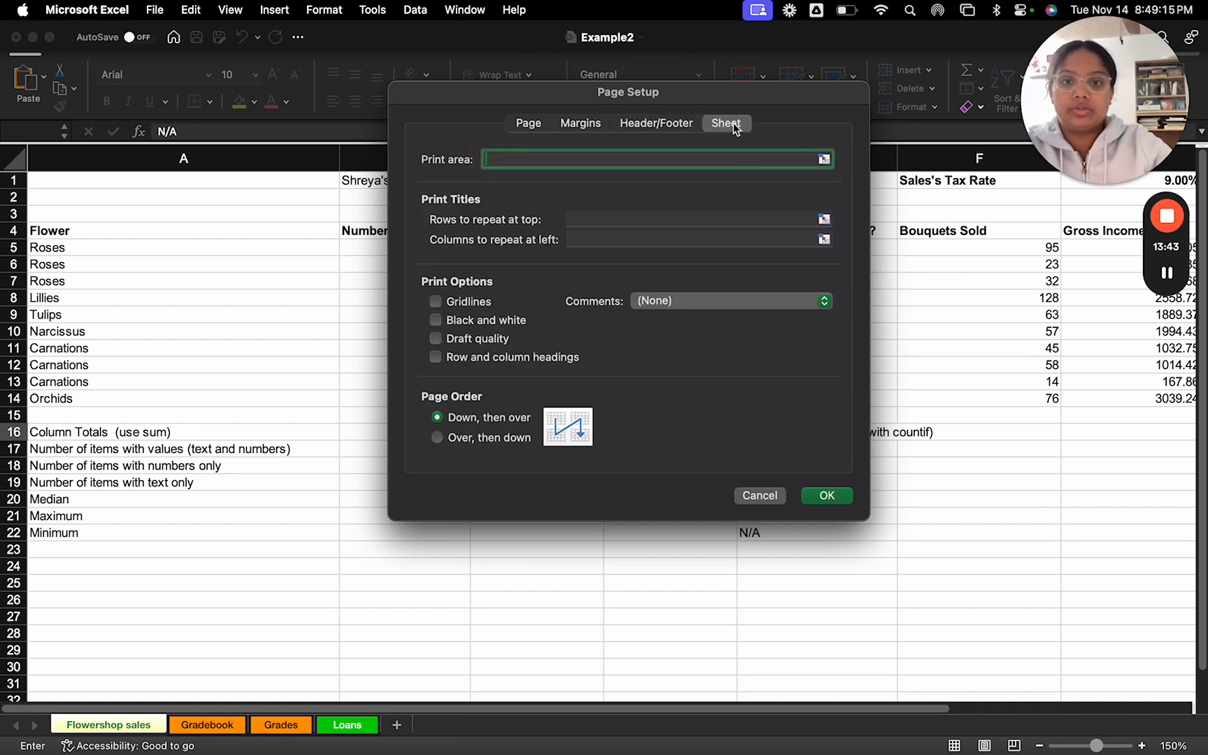
{"action": "left_click", "coordinate": [757, 495]}
Step: Try wrapping the text of the countif note in E16, and undo the wrapping
{"action": "key", "text": "ctrl+Right"}
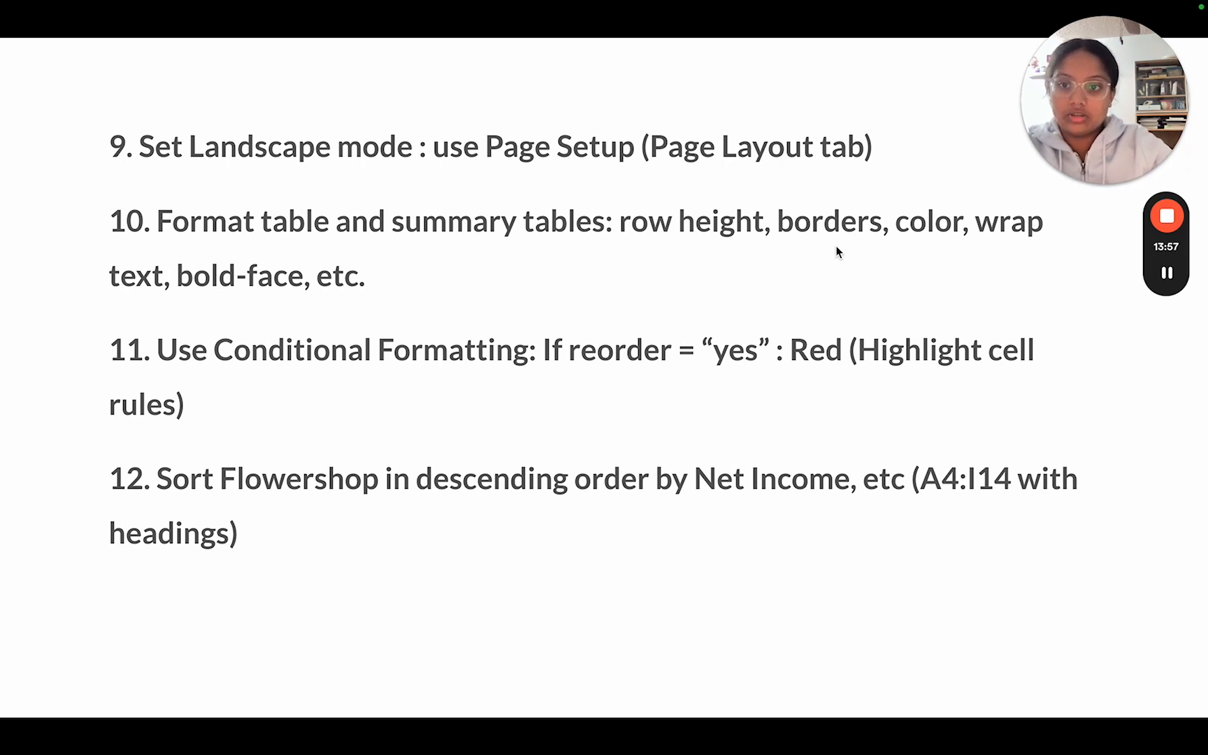
{"action": "key", "text": "ctrl+Left"}
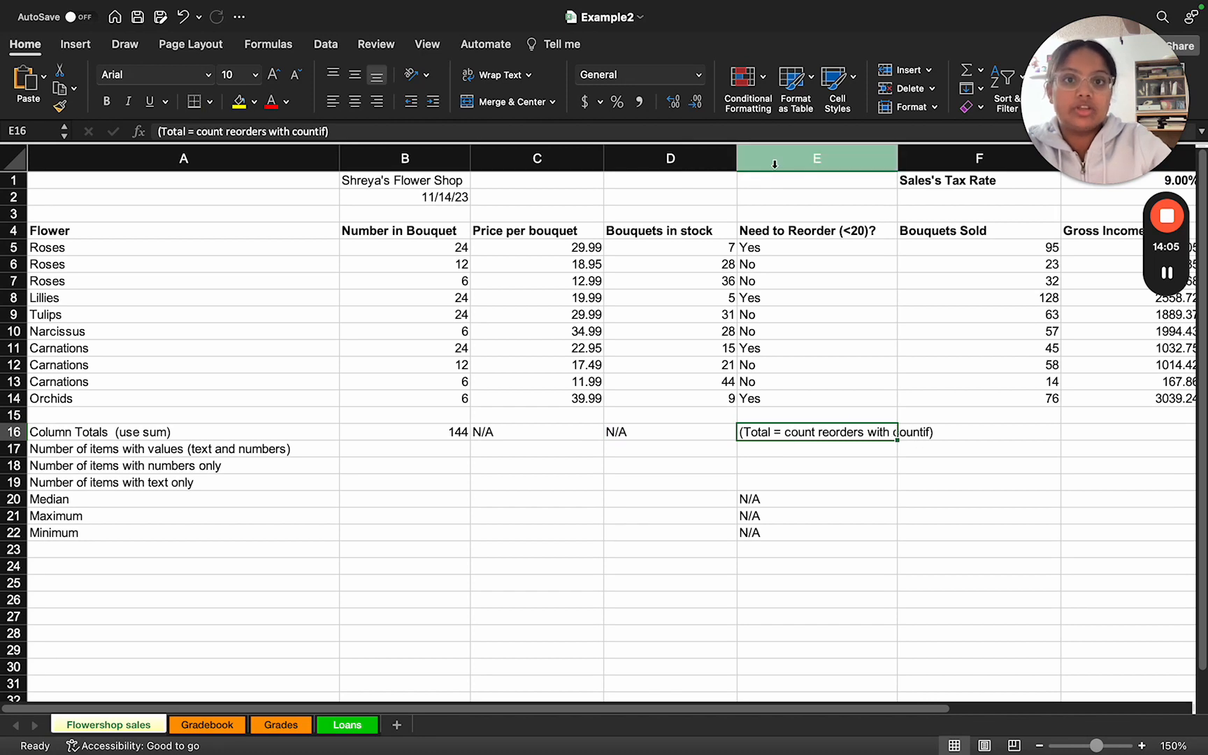
{"action": "left_click", "coordinate": [507, 79]}
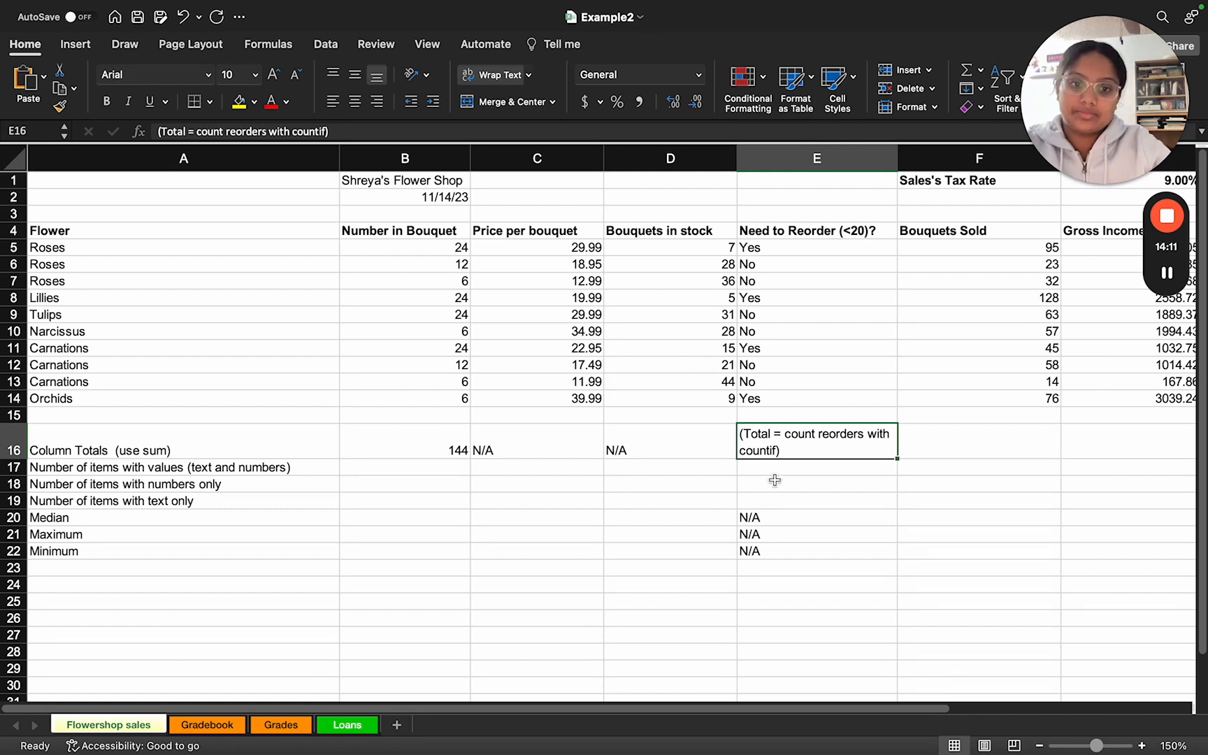
{"action": "key", "text": "super+z"}
{"action": "left_click", "coordinate": [700, 470]}
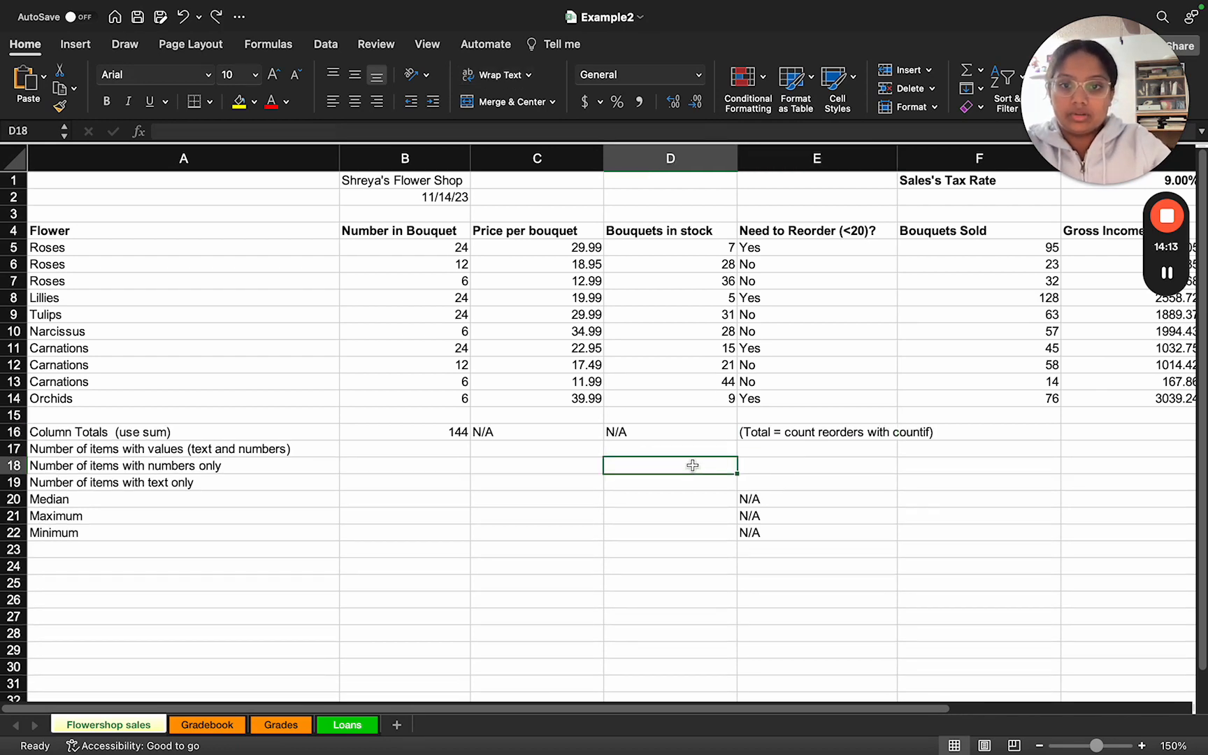
Step: Apply conditional formatting to E5:E14 so that cells equal to Yes get Light Red Fill with Dark Red Text
{"action": "key", "text": "ctrl+Right"}
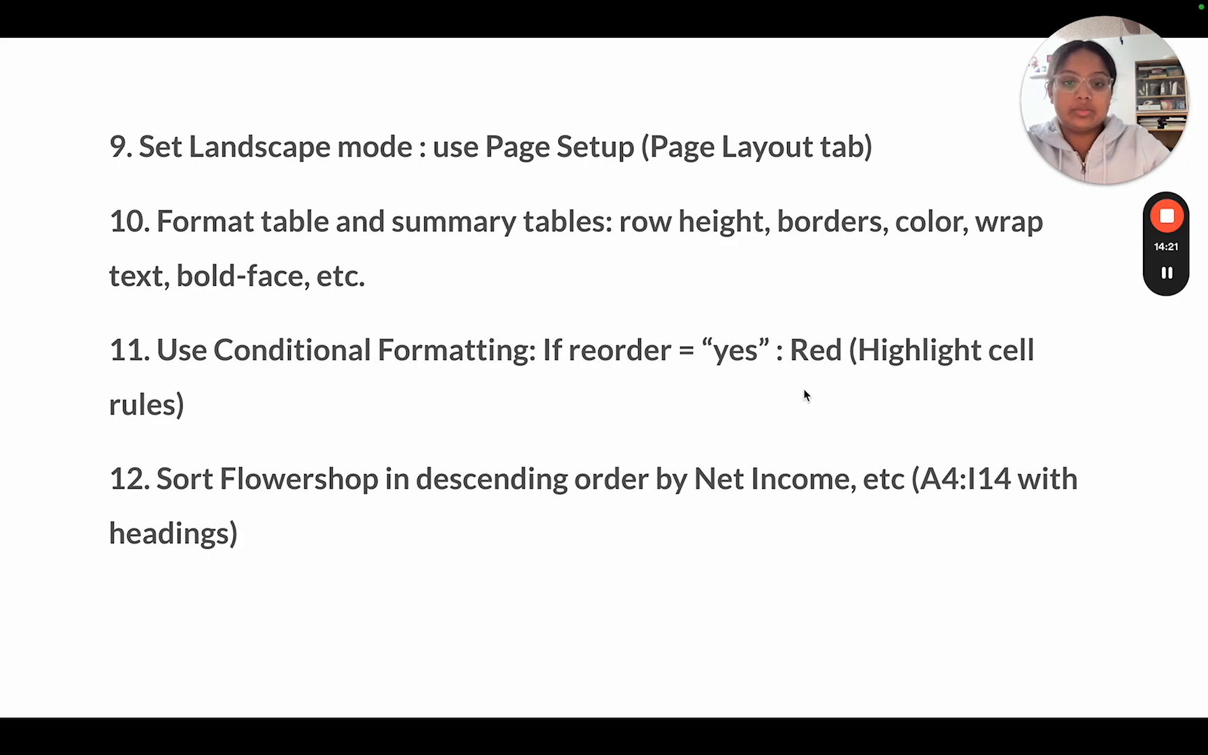
{"action": "key", "text": "ctrl+Left"}
{"action": "scroll", "coordinate": [782, 360], "scroll_direction": "right", "scroll_amount": 5}
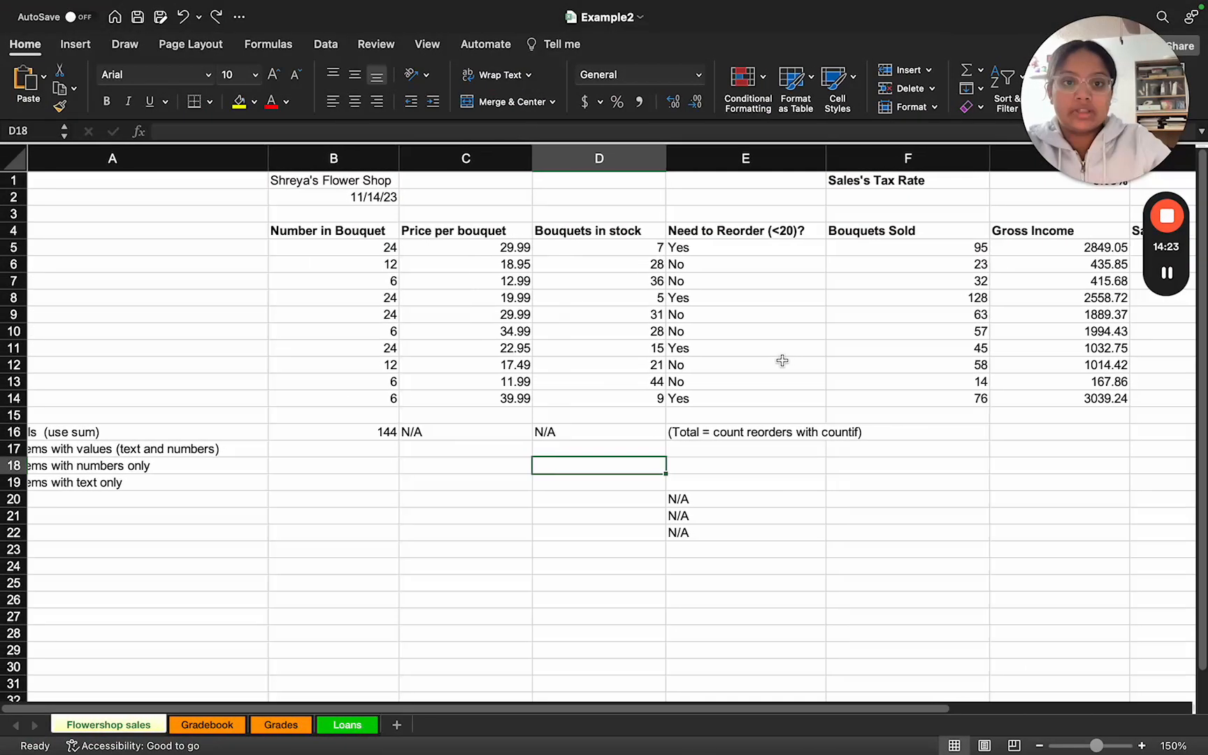
{"action": "scroll", "coordinate": [664, 351], "scroll_direction": "up", "scroll_amount": 2}
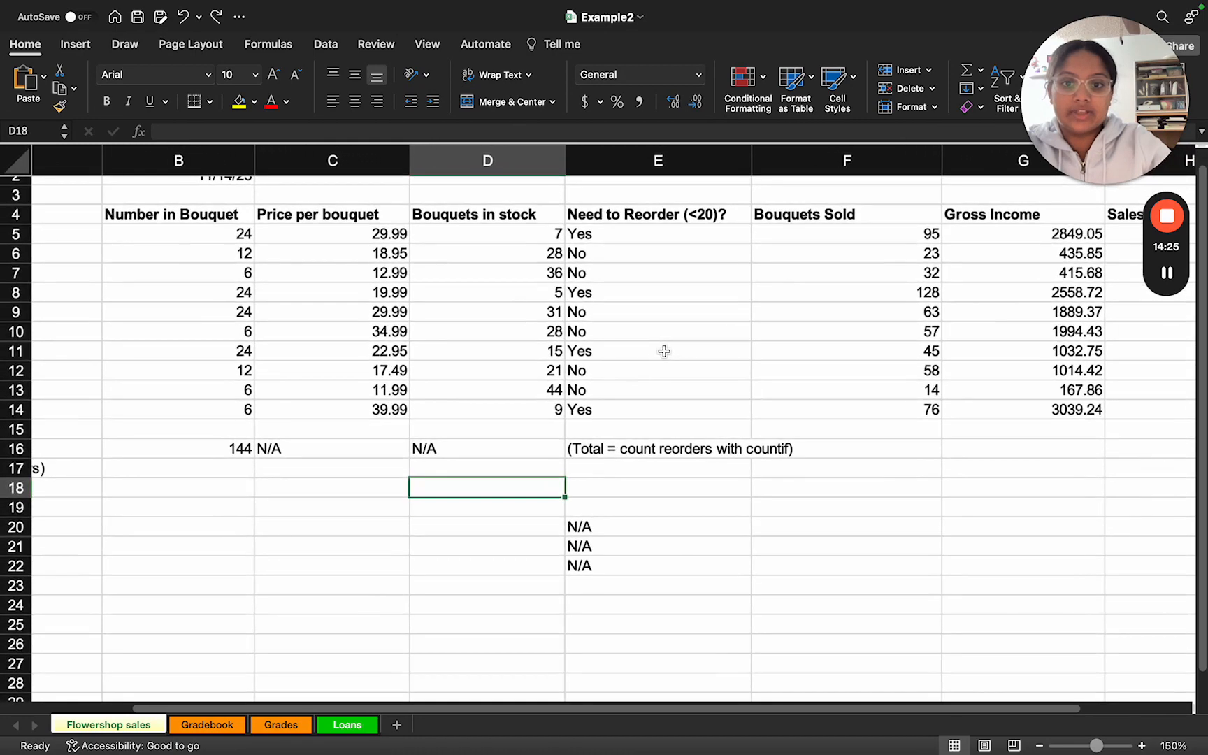
{"action": "scroll", "coordinate": [664, 351], "scroll_direction": "up", "scroll_amount": 2}
{"action": "scroll", "coordinate": [664, 350], "scroll_direction": "left", "scroll_amount": 3}
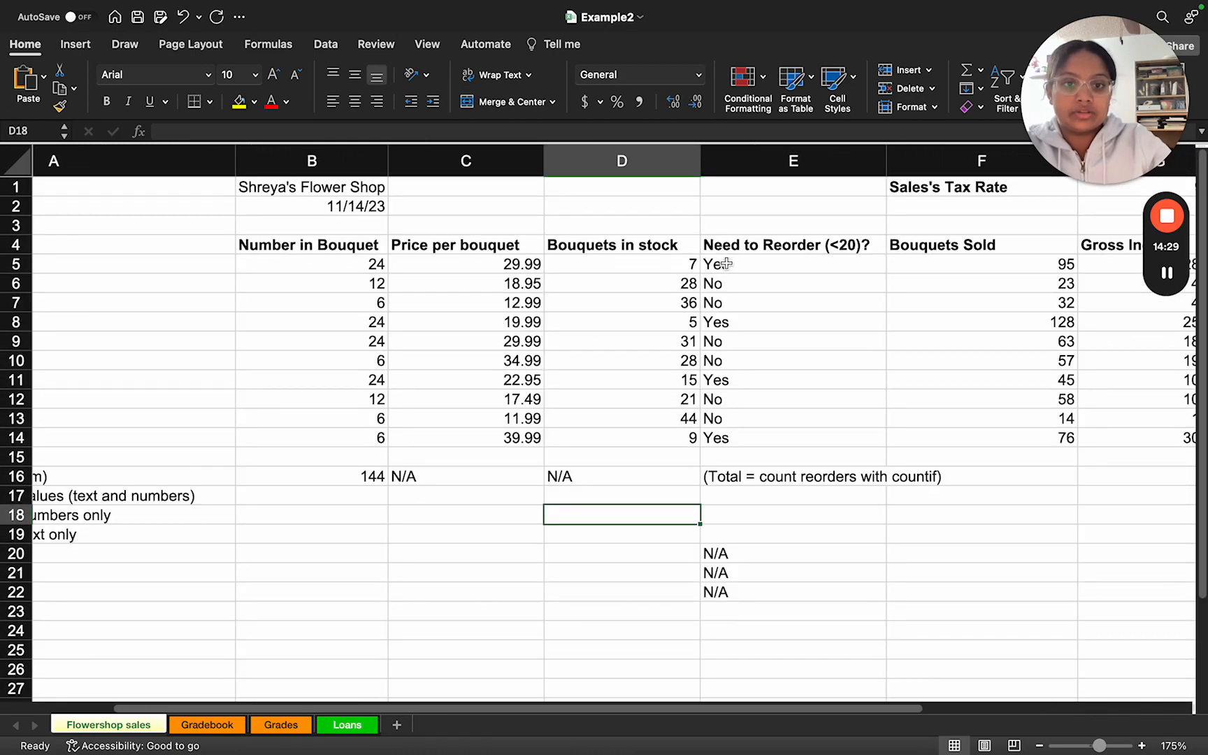
{"action": "left_click_drag", "start_coordinate": [727, 264], "coordinate": [729, 438]}
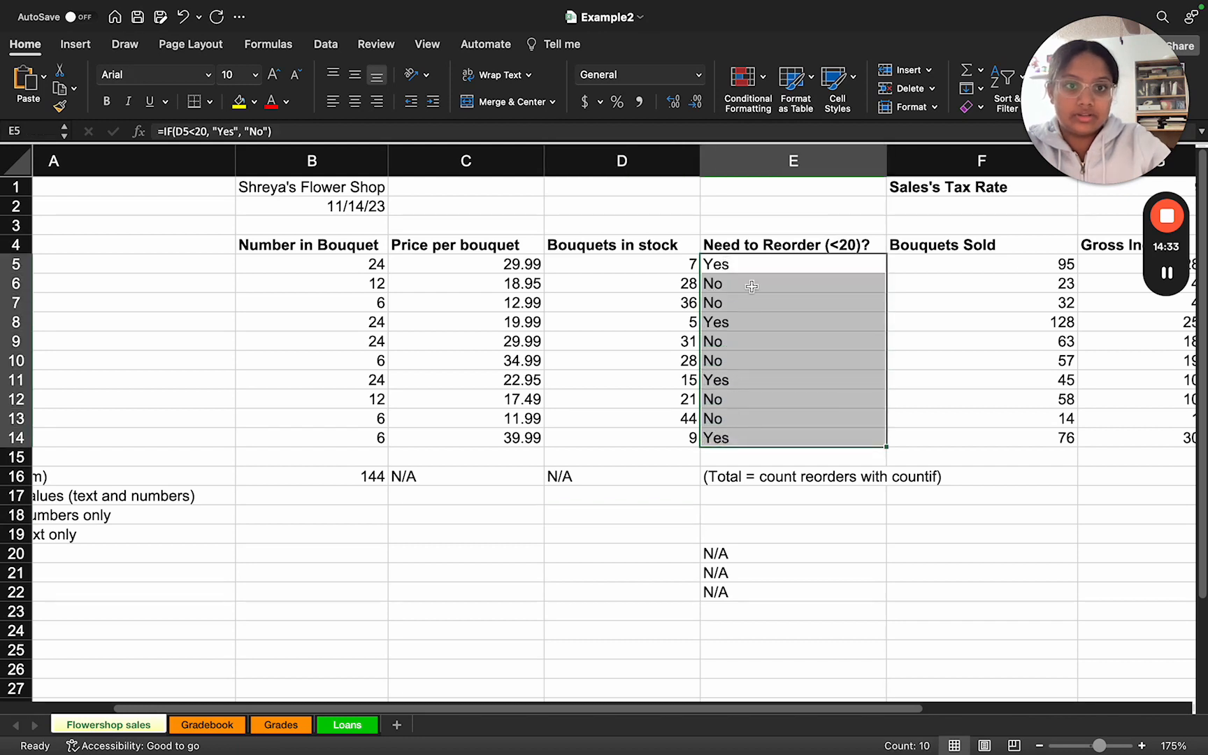
{"action": "left_click", "coordinate": [748, 81]}
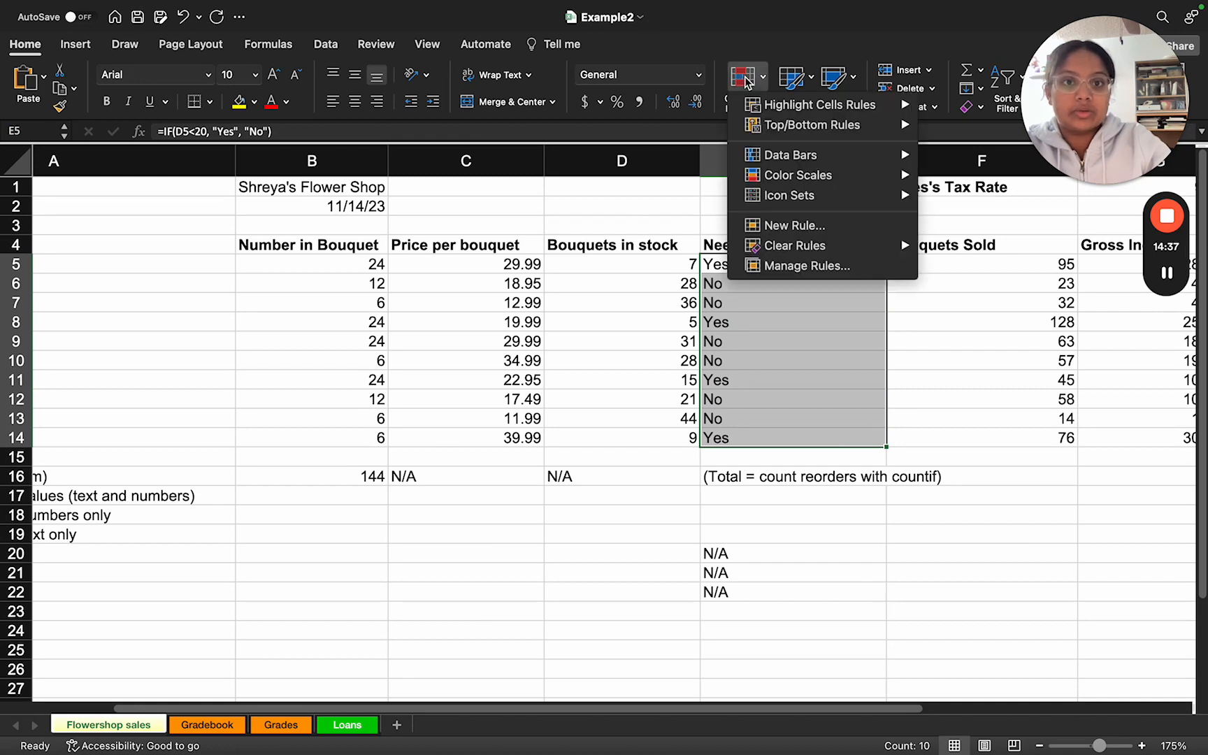
{"action": "mouse_move", "coordinate": [783, 106]}
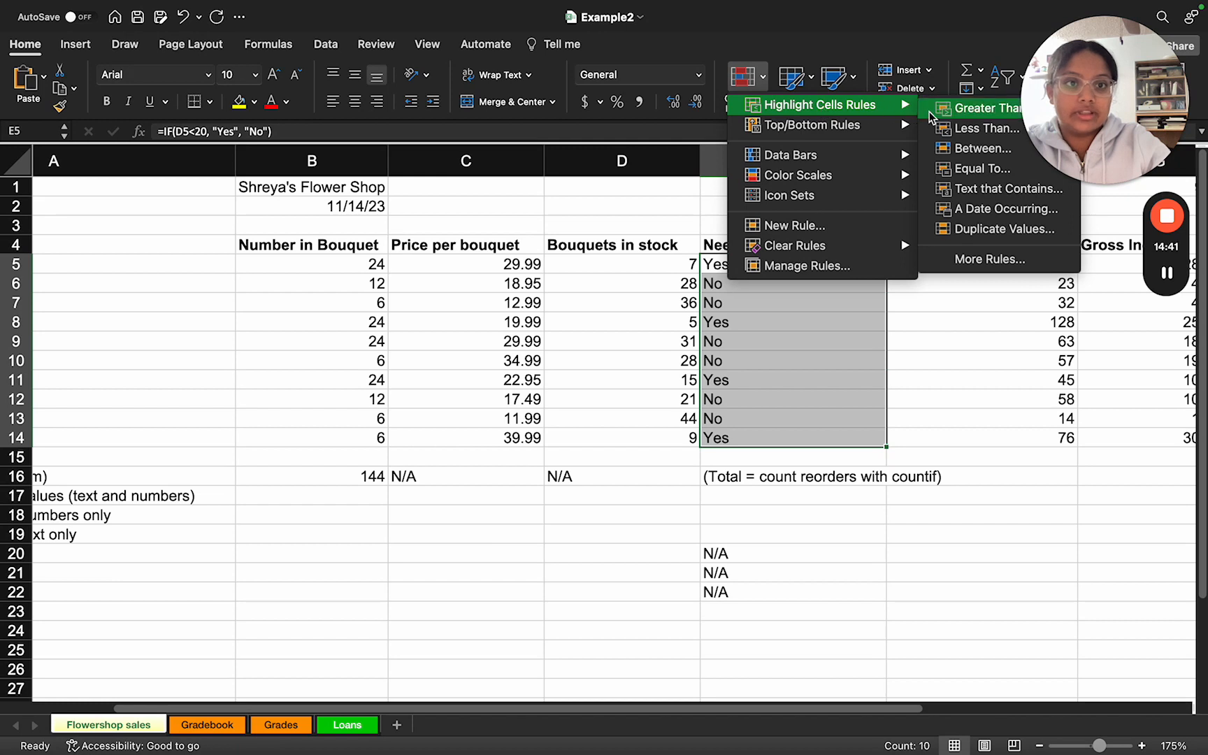
{"action": "left_click", "coordinate": [968, 169]}
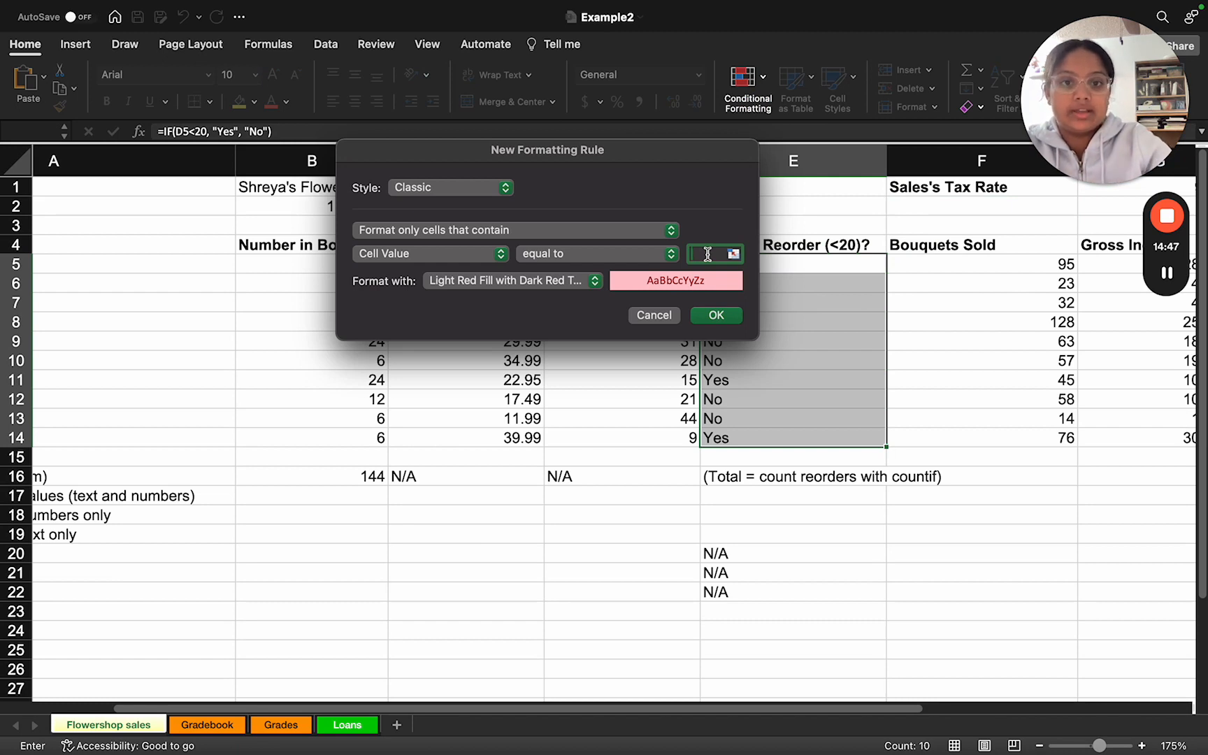
{"action": "type", "text": "Yes"}
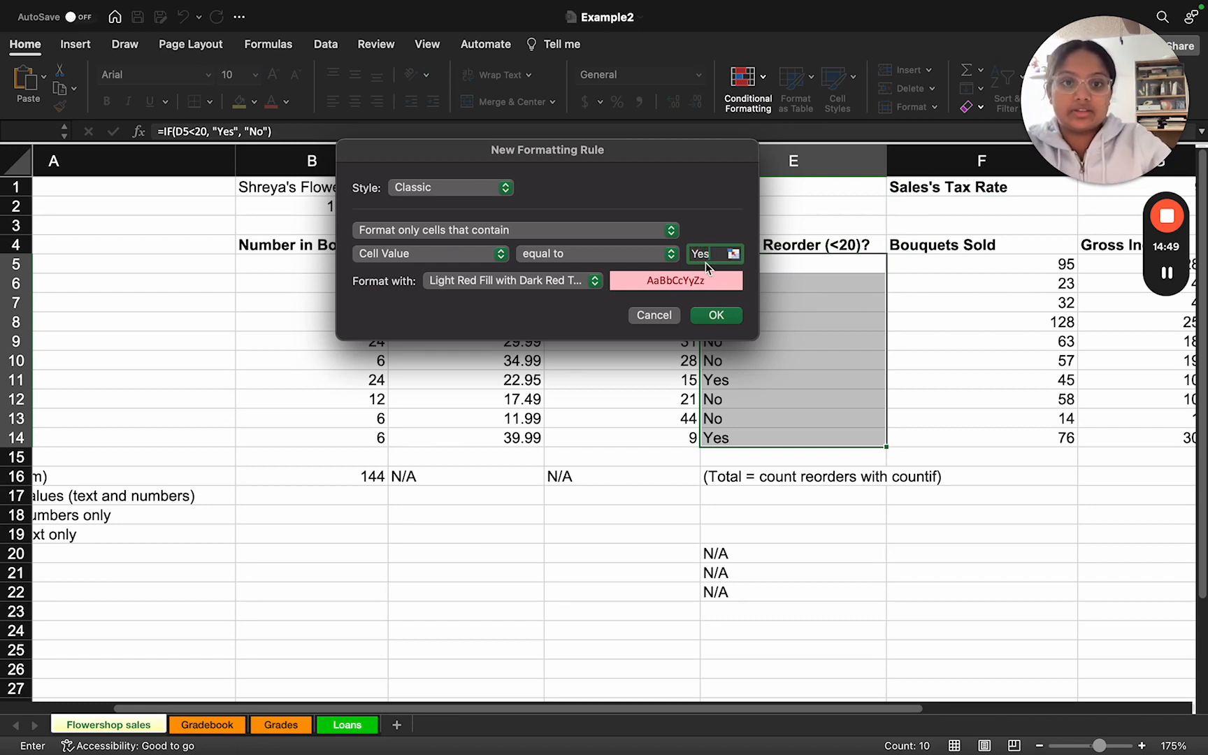
{"action": "left_click", "coordinate": [717, 316]}
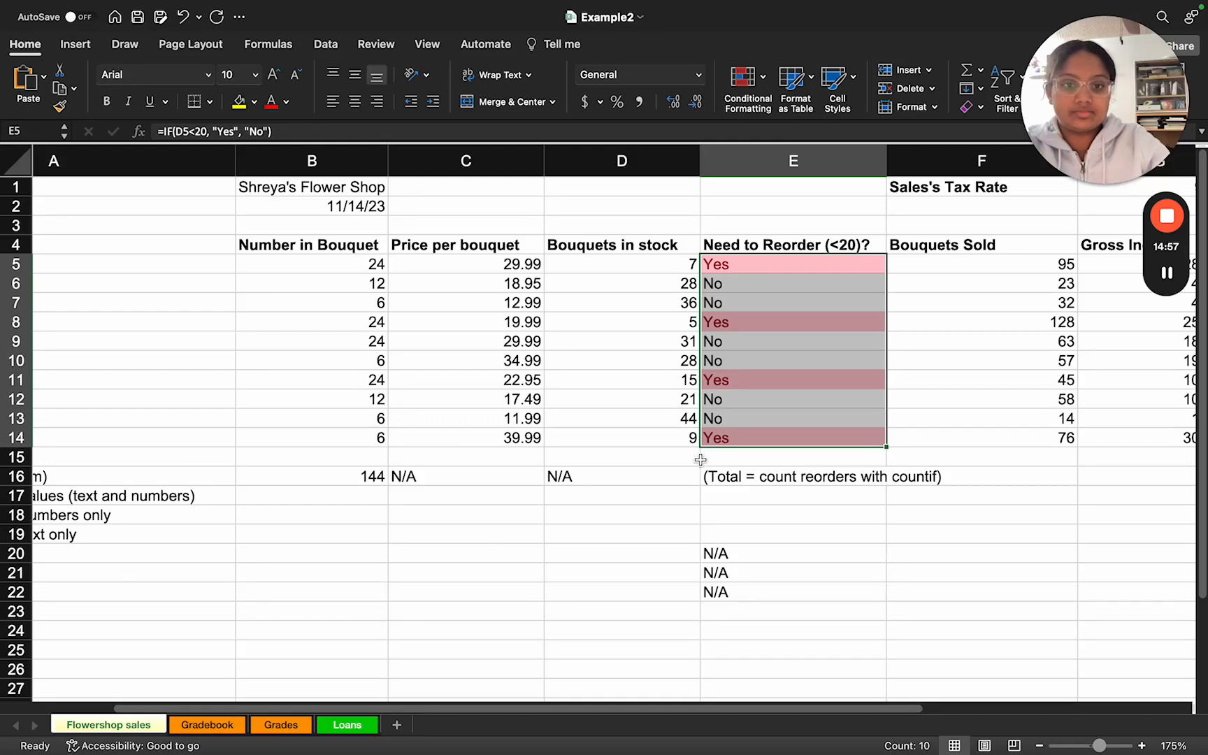
Step: Check the slide's sorting instruction, and sort the flower table in ascending order from the Net Income heading in I4
{"action": "key", "text": "ctrl+Right"}
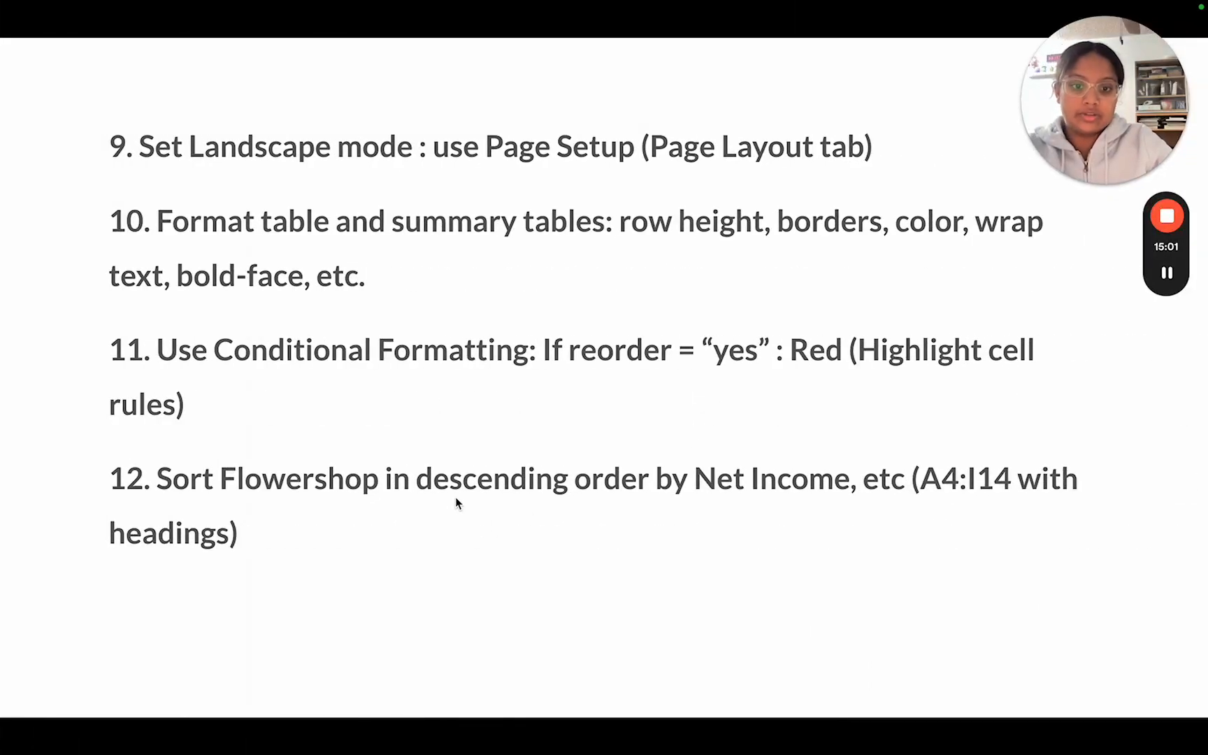
{"action": "key", "text": "ctrl+Left"}
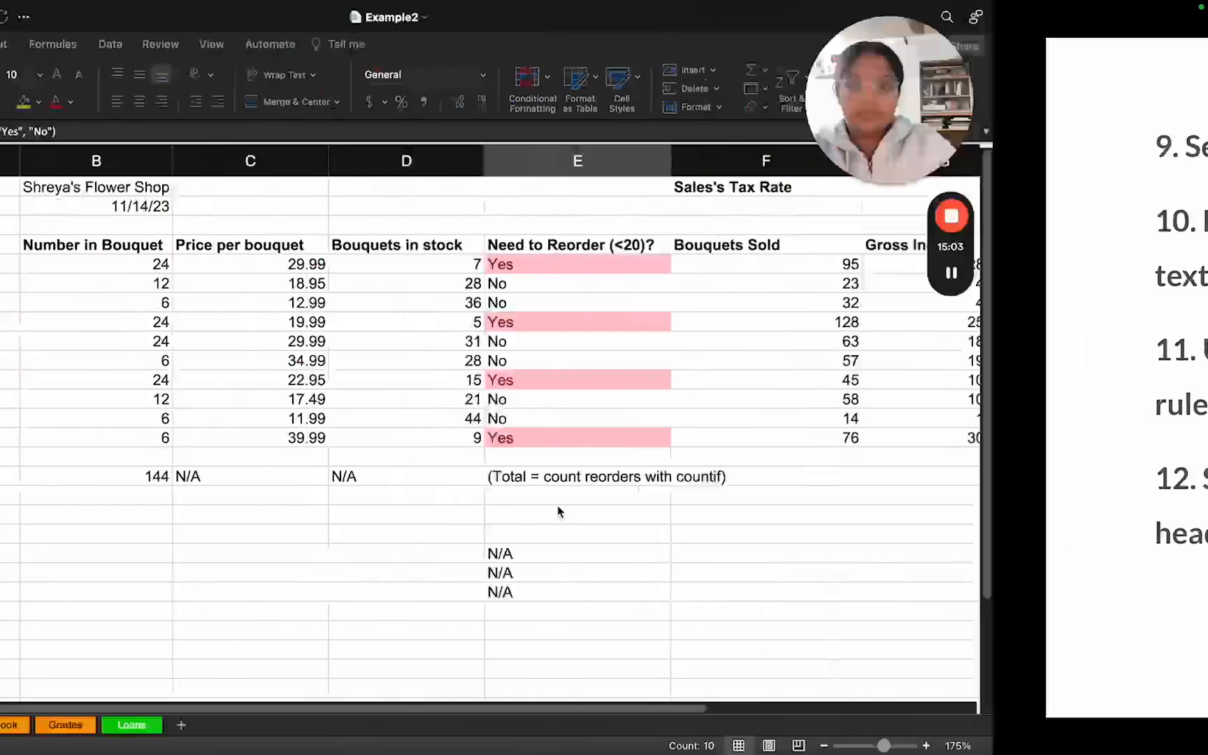
{"action": "scroll", "coordinate": [679, 411], "scroll_direction": "right", "scroll_amount": 5}
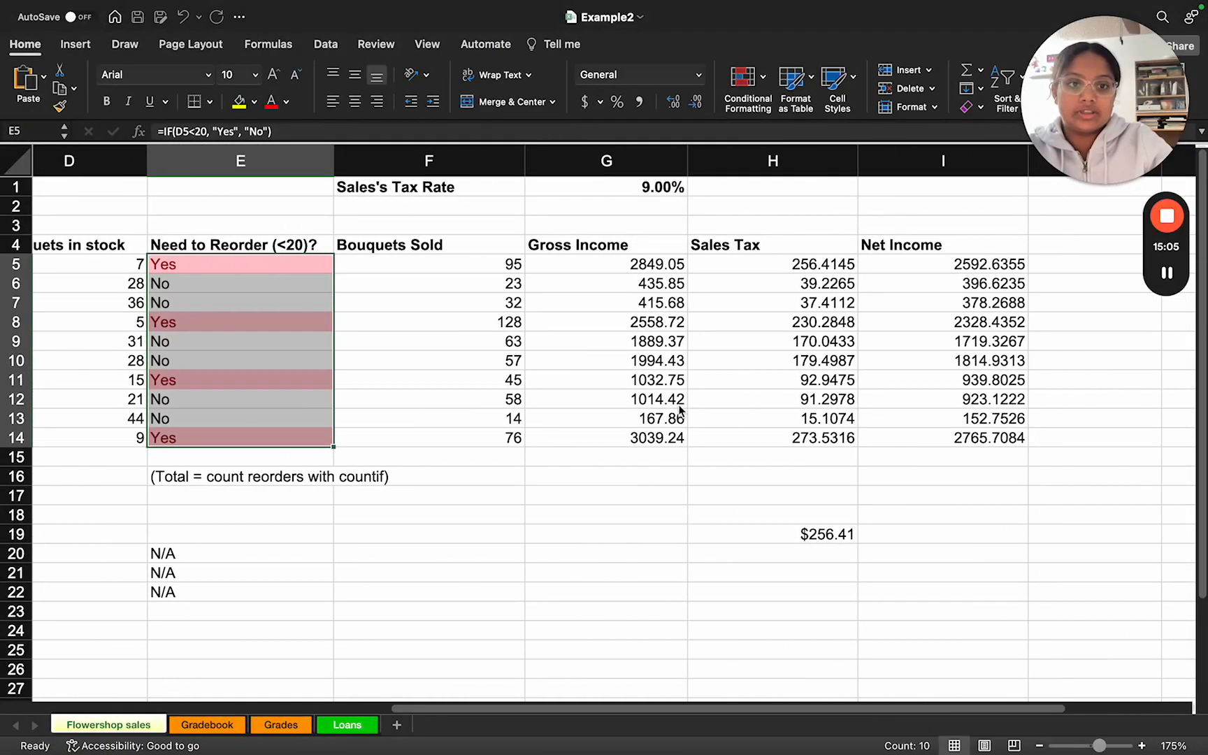
{"action": "left_click", "coordinate": [912, 263]}
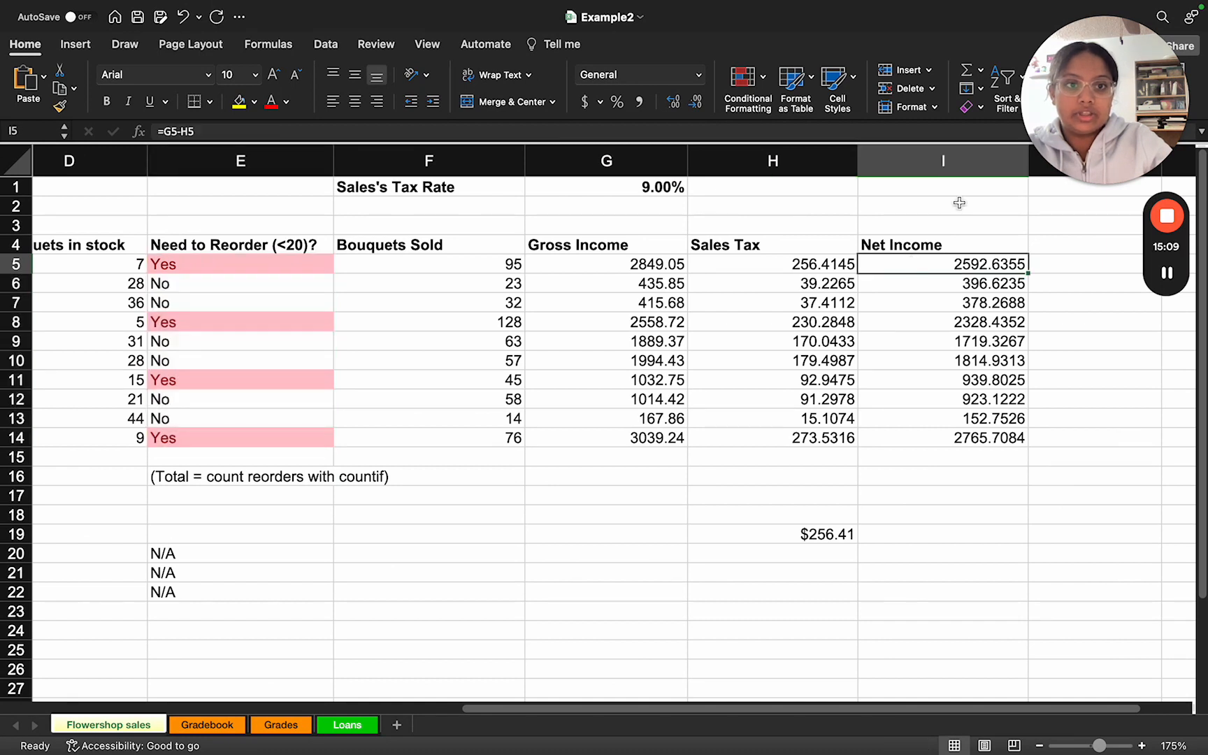
{"action": "left_click_drag", "start_coordinate": [1129, 98], "coordinate": [1123, 568]}
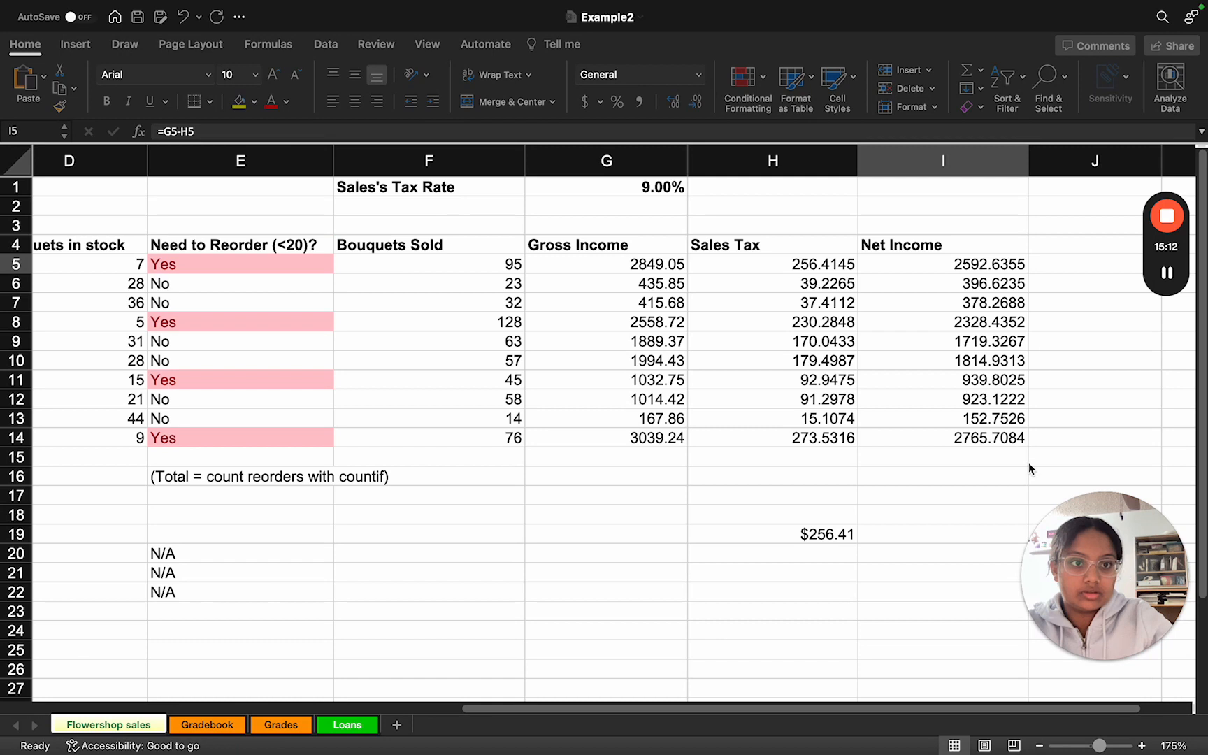
{"action": "left_click", "coordinate": [908, 264]}
{"action": "left_click_drag", "start_coordinate": [908, 265], "coordinate": [908, 400]}
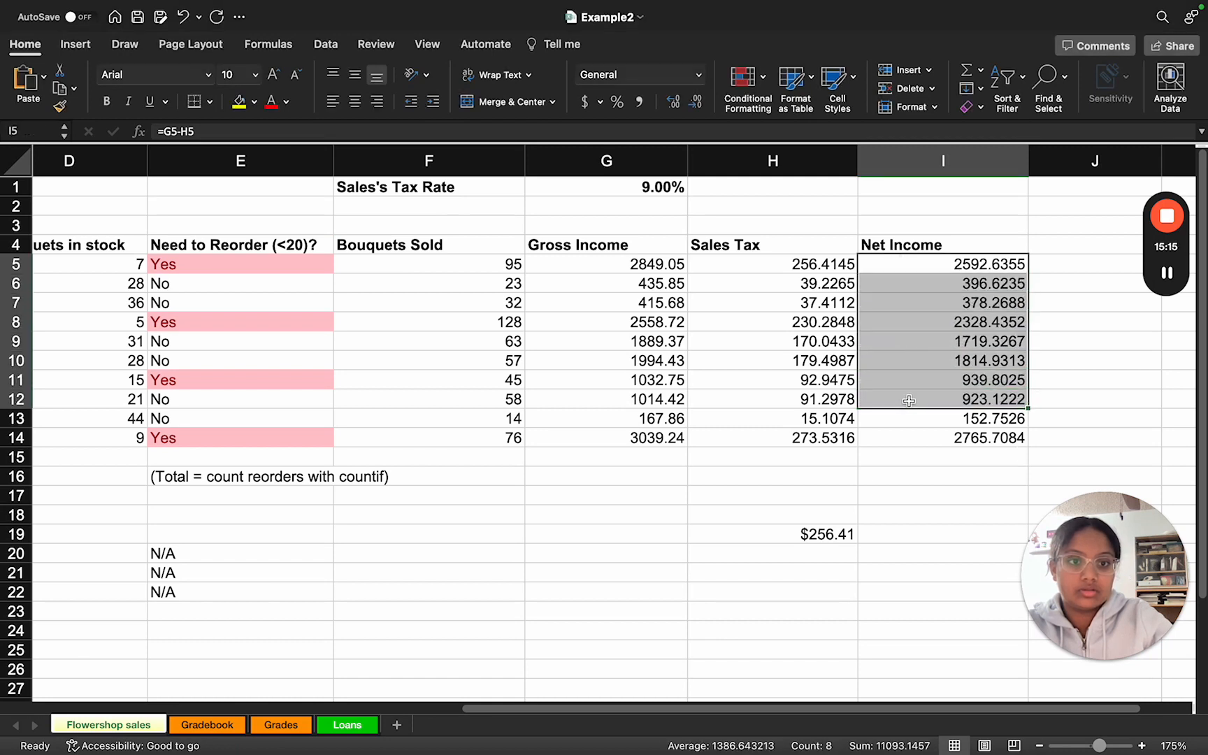
{"action": "left_click", "coordinate": [898, 245]}
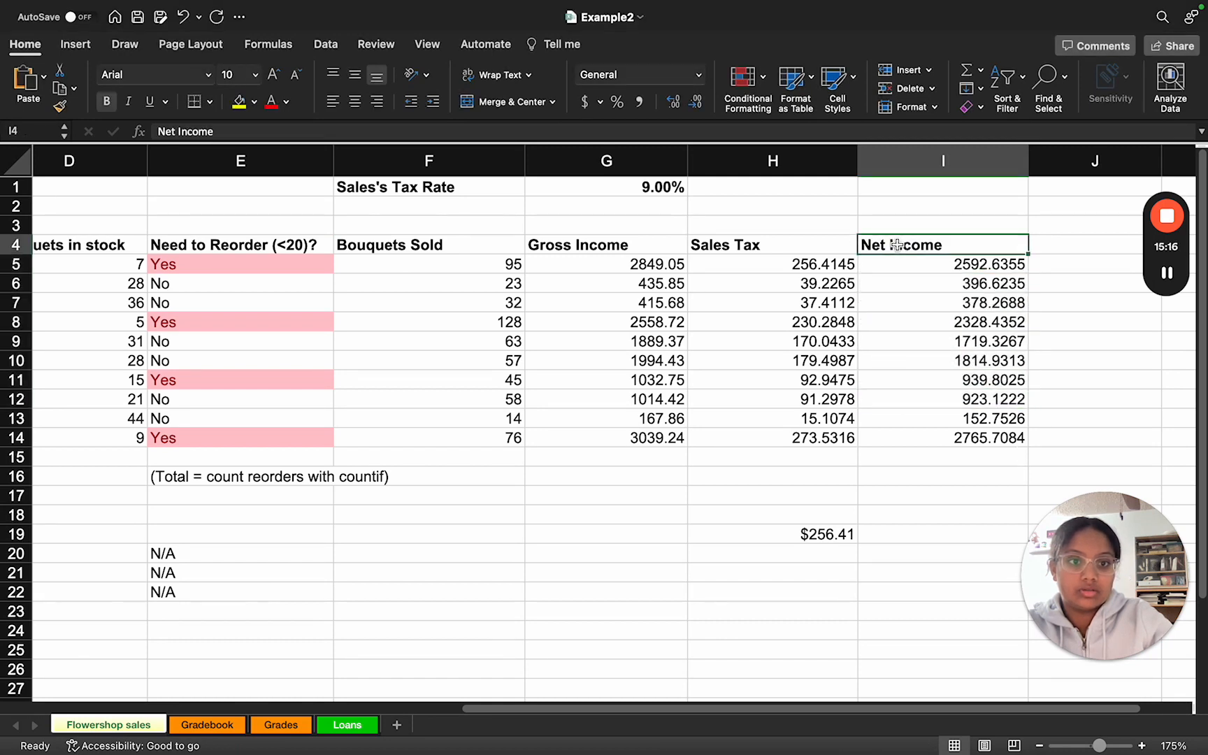
{"action": "left_click", "coordinate": [1009, 115]}
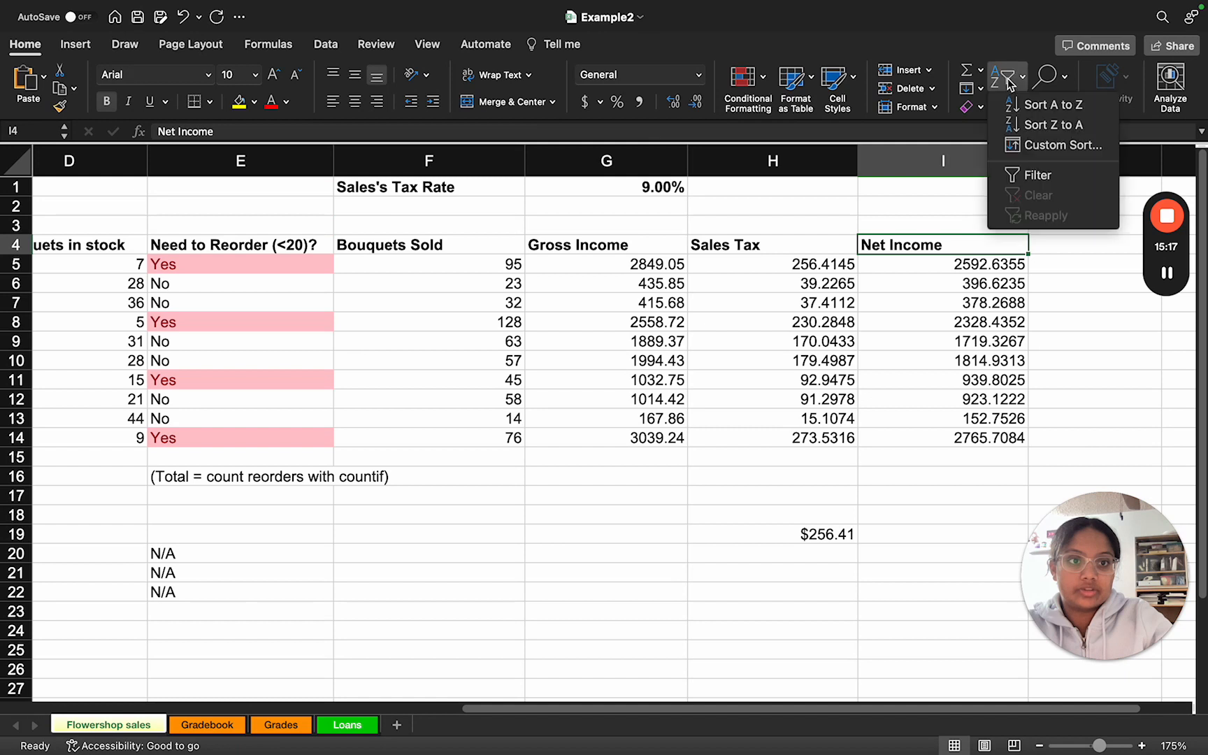
{"action": "left_click", "coordinate": [1037, 105]}
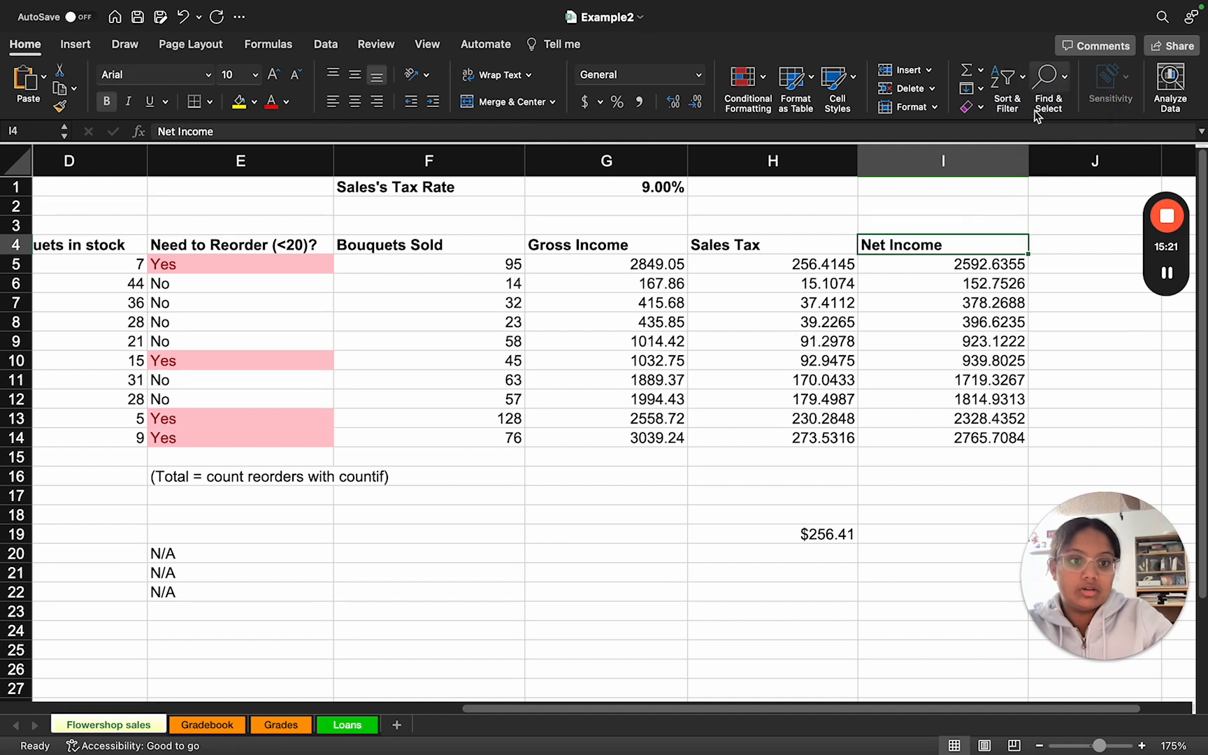
Step: Sort the flower table in descending order by Net Income, and look over the reordered rows
{"action": "left_click", "coordinate": [1008, 98]}
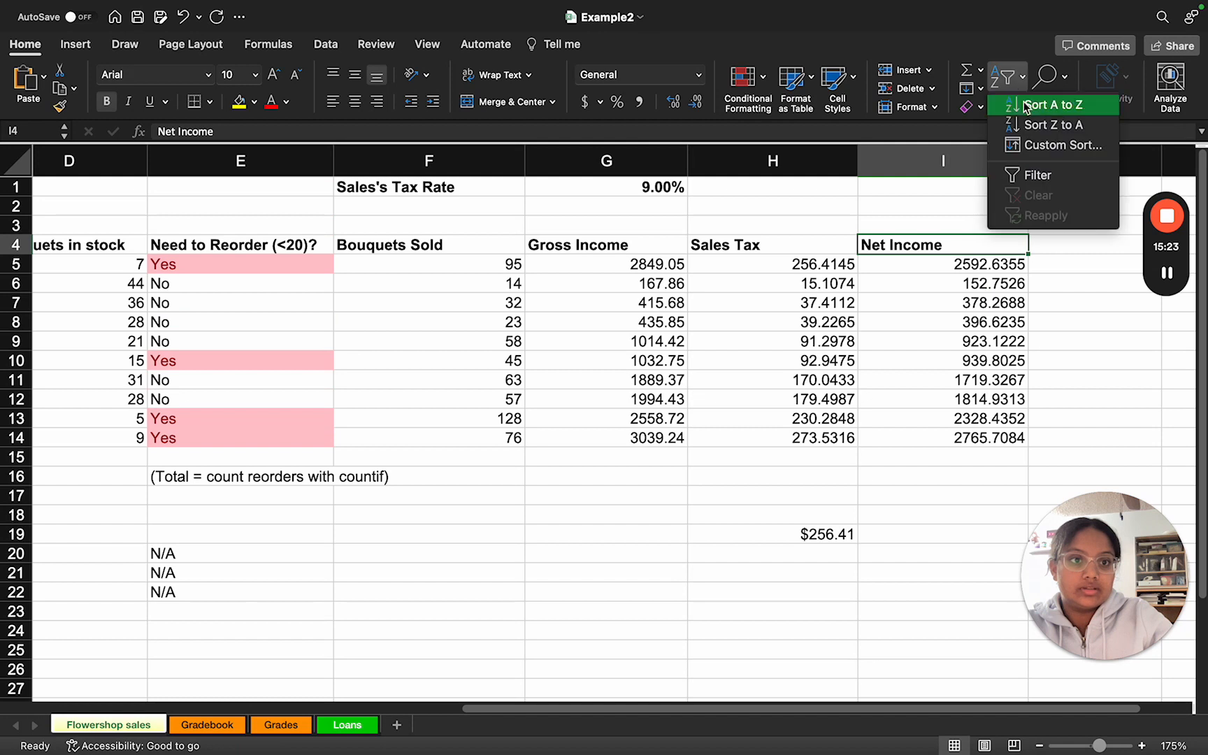
{"action": "left_click", "coordinate": [1038, 124]}
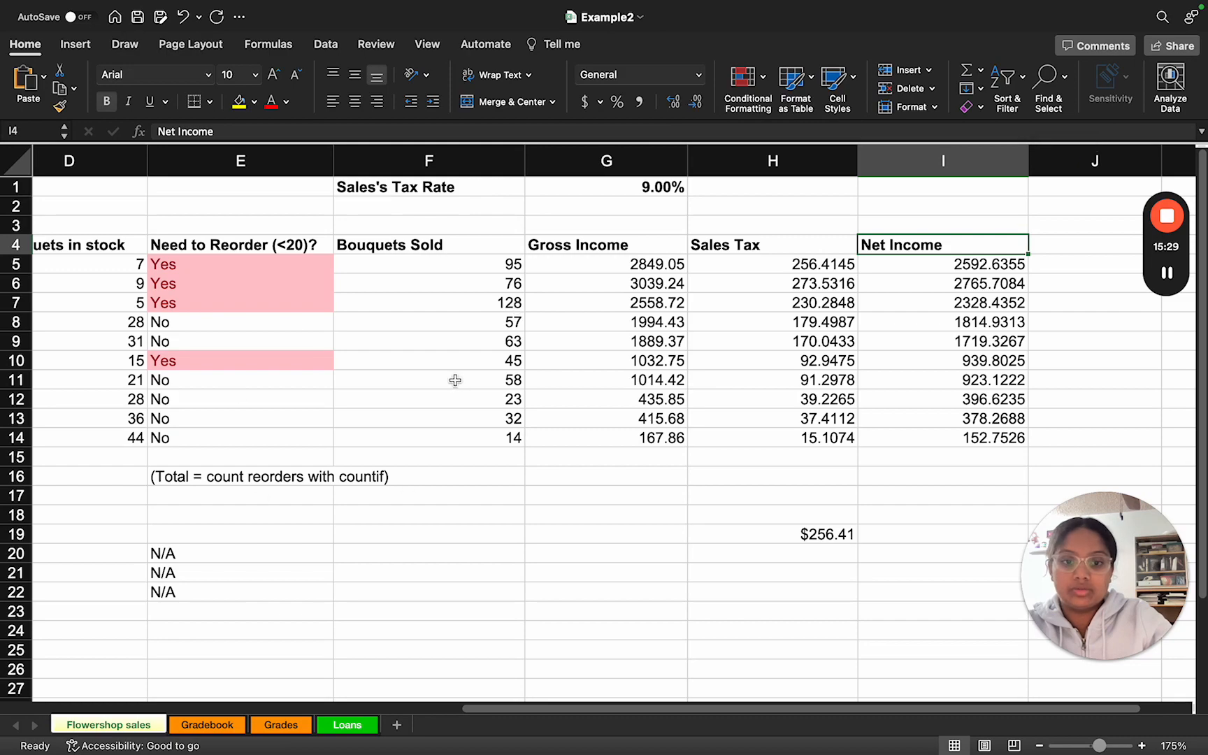
{"action": "scroll", "coordinate": [456, 377], "scroll_direction": "left", "scroll_amount": 5}
{"action": "scroll", "coordinate": [455, 380], "scroll_direction": "left", "scroll_amount": 5}
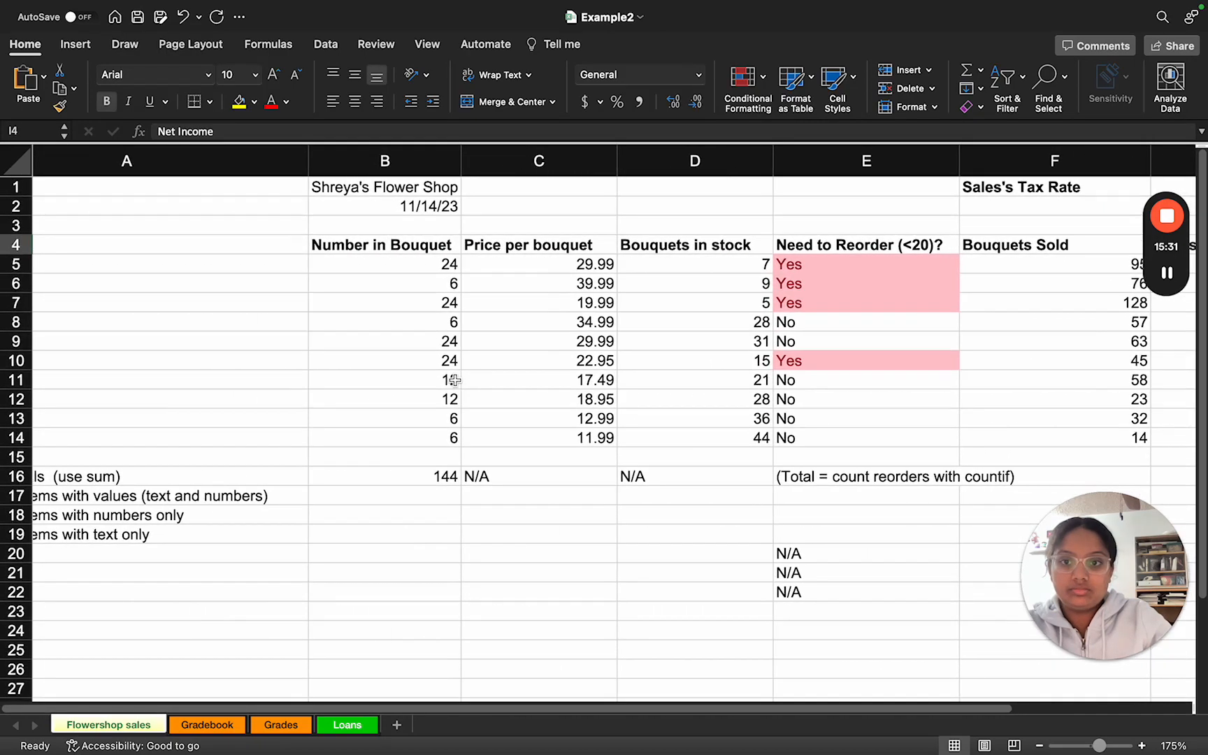
Step: Switch to the slides and advance to the instructions for the Grades and Gradebook worksheets
{"action": "key", "text": "ctrl+Right"}
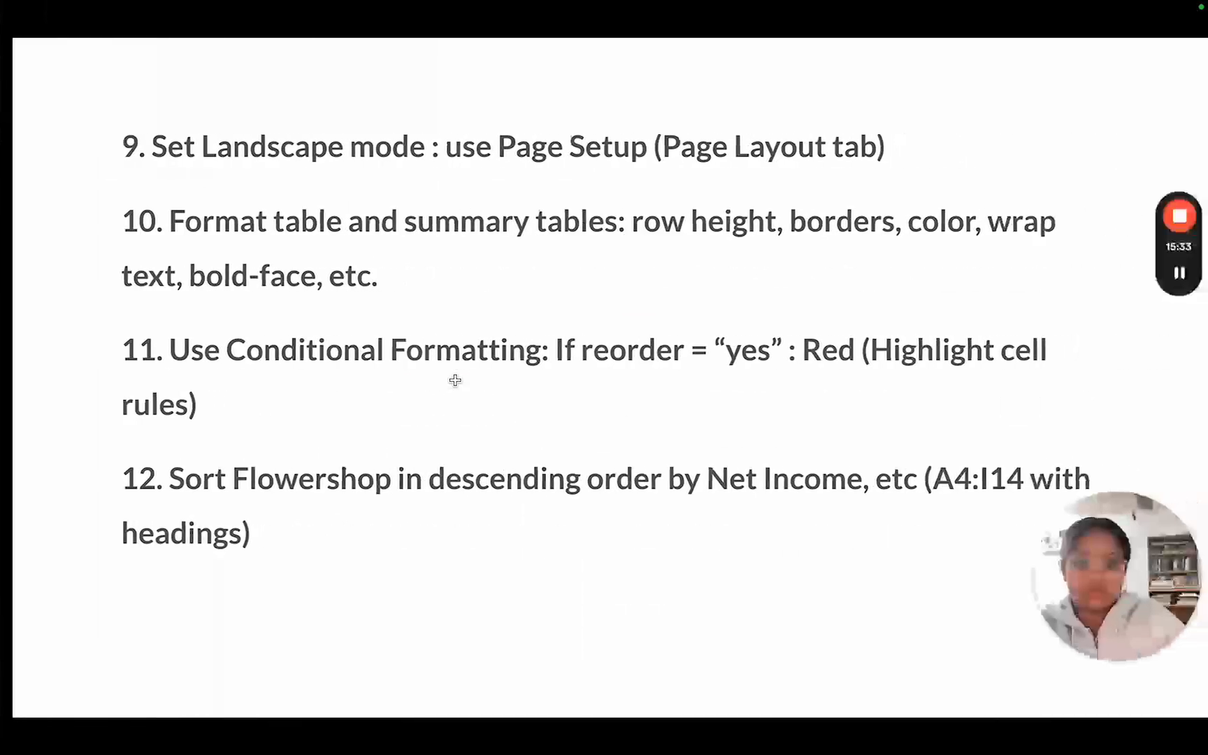
{"action": "key", "text": "Right"}
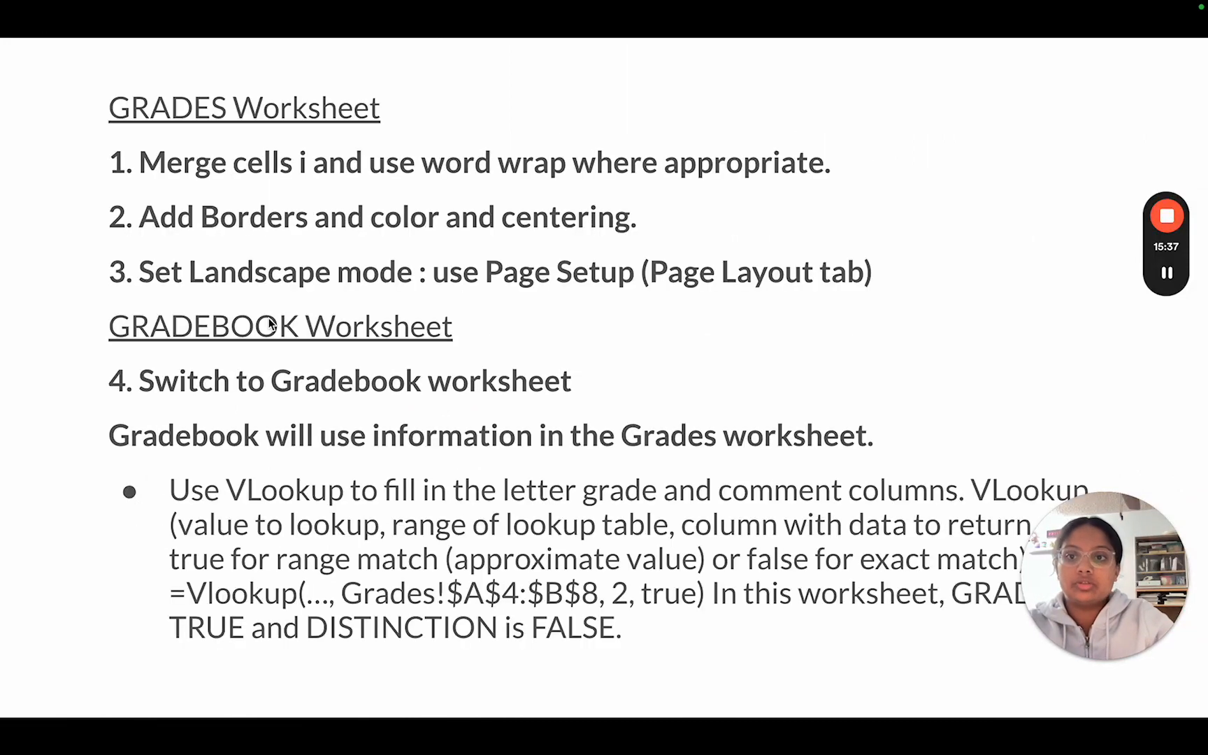
Step: Switch to the workbook's Grades worksheet and wrap the text of the notes in A21:A23
{"action": "key", "text": "ctrl+Left"}
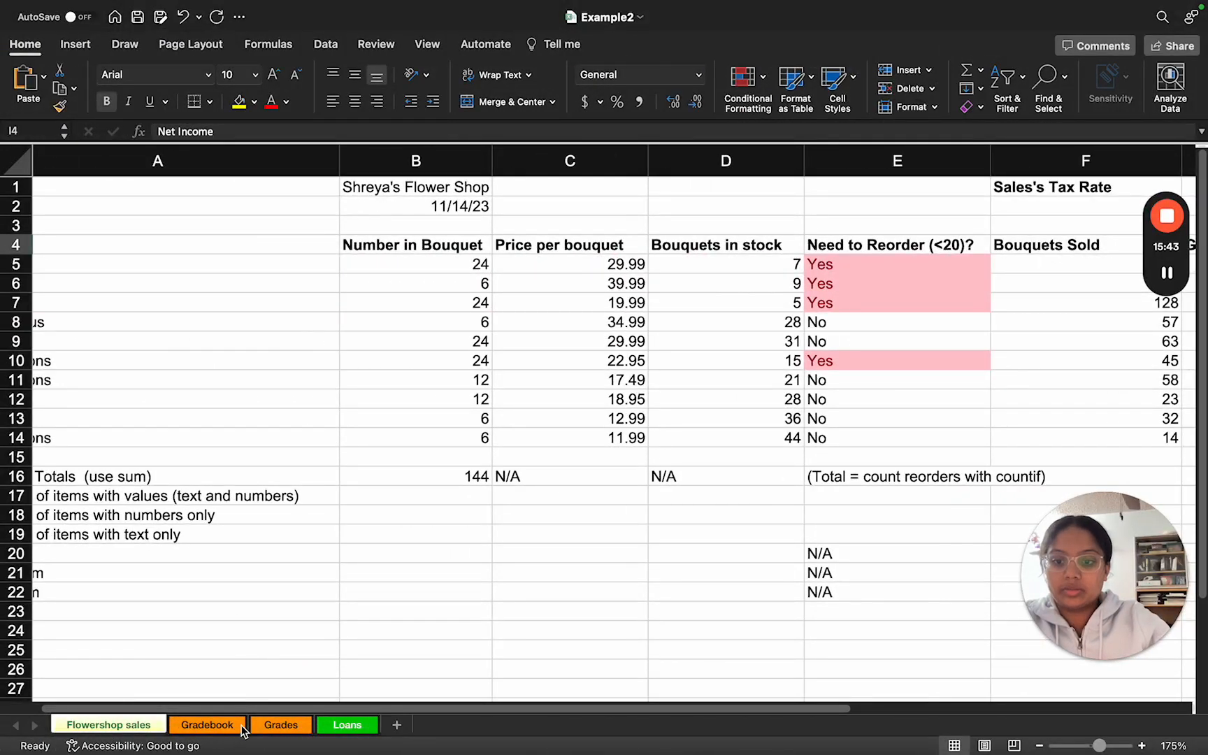
{"action": "left_click", "coordinate": [266, 727]}
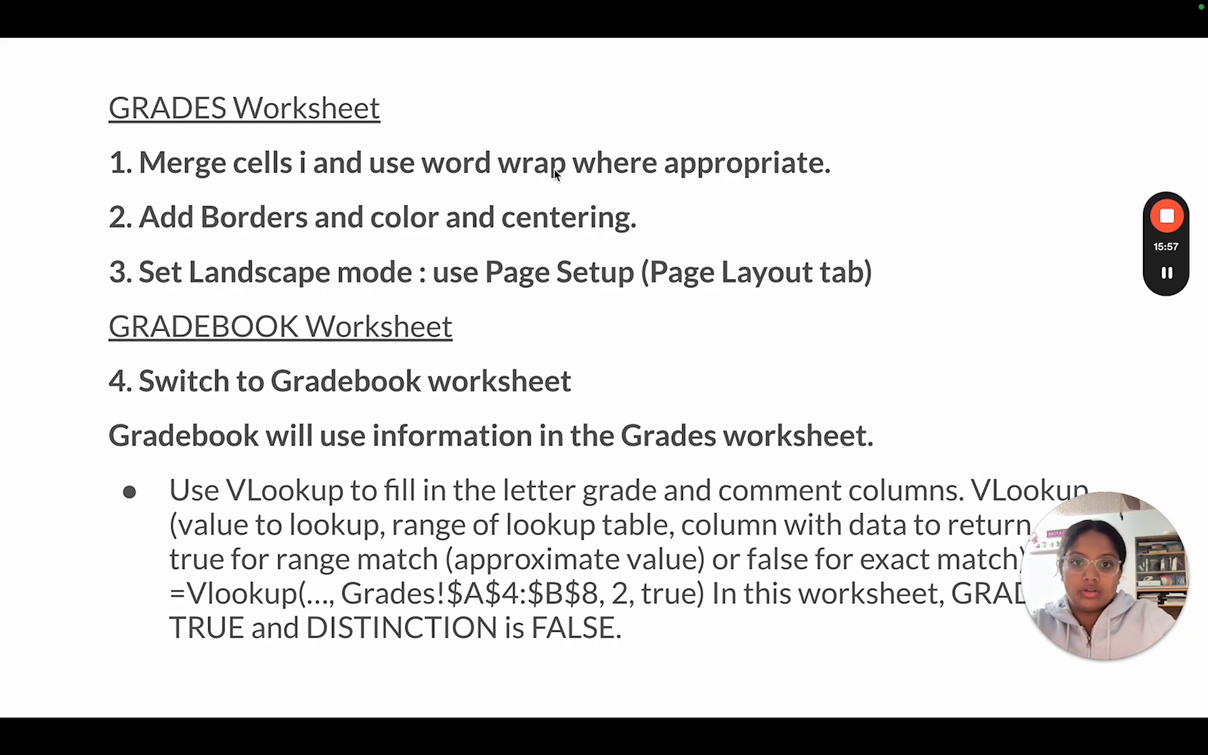
{"action": "key", "text": "ctrl+Left"}
{"action": "scroll", "coordinate": [444, 475], "scroll_direction": "down", "scroll_amount": 6}
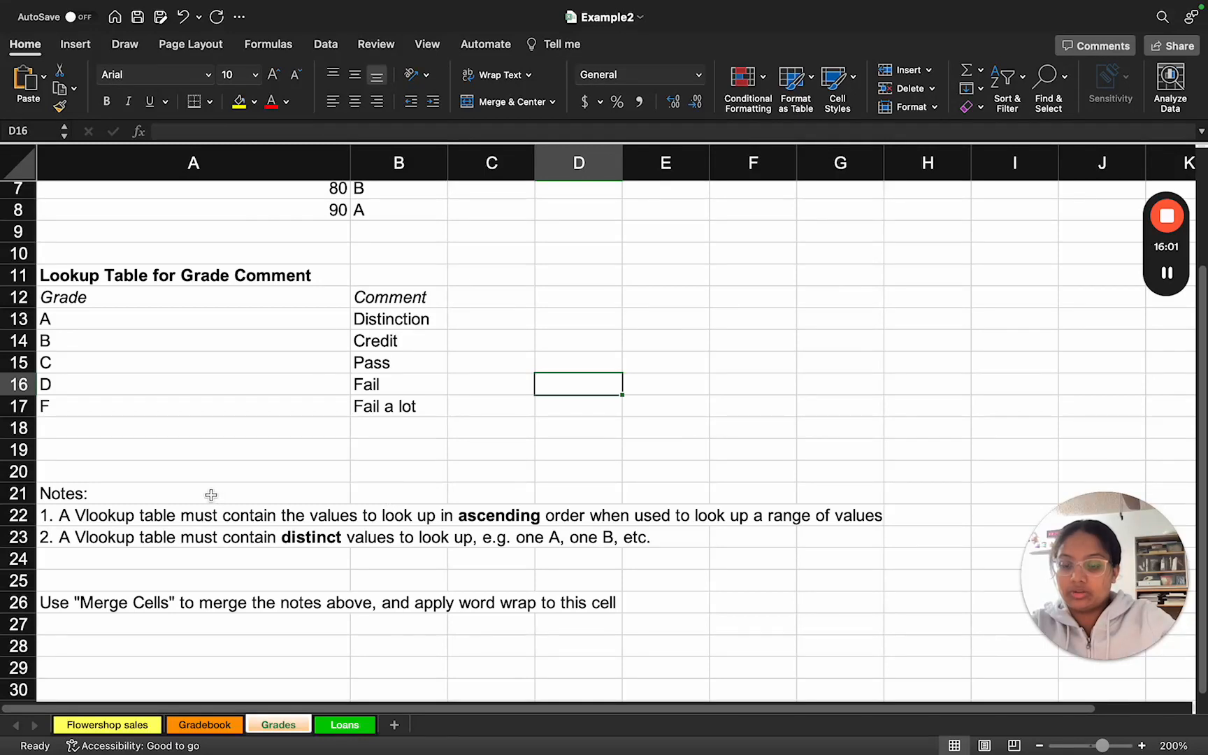
{"action": "left_click_drag", "start_coordinate": [211, 494], "coordinate": [203, 535]}
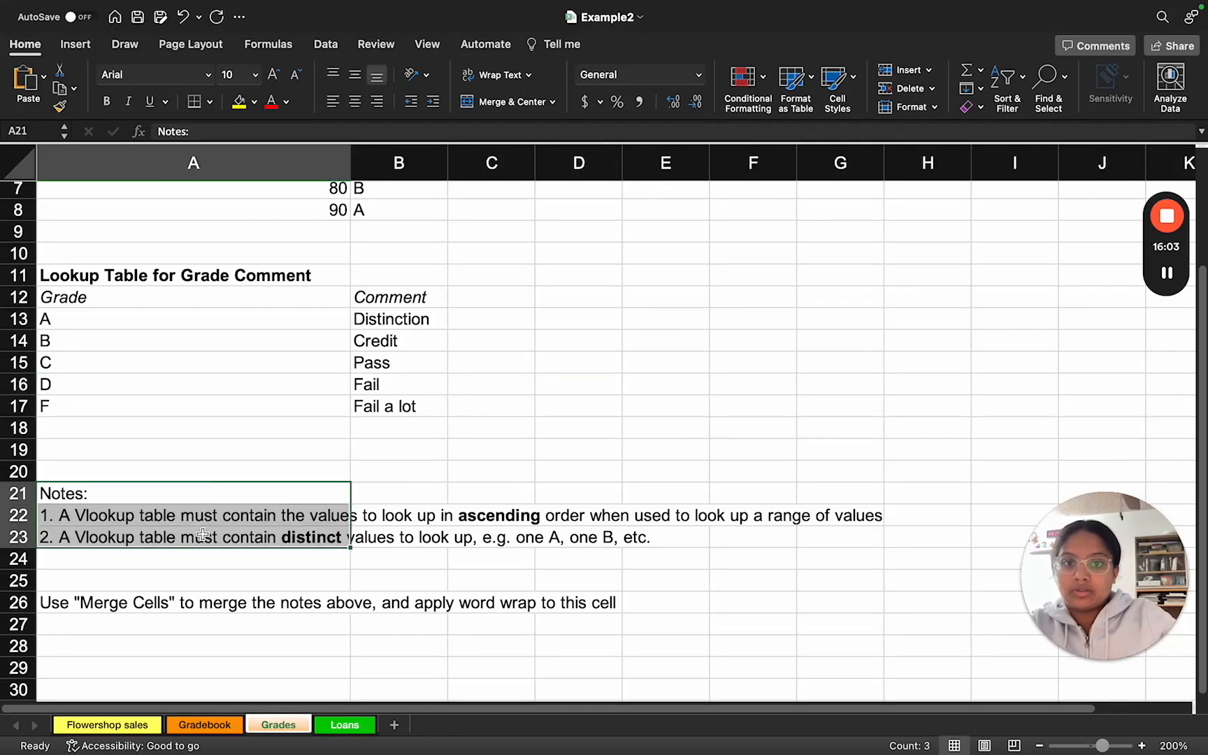
{"action": "left_click", "coordinate": [498, 74]}
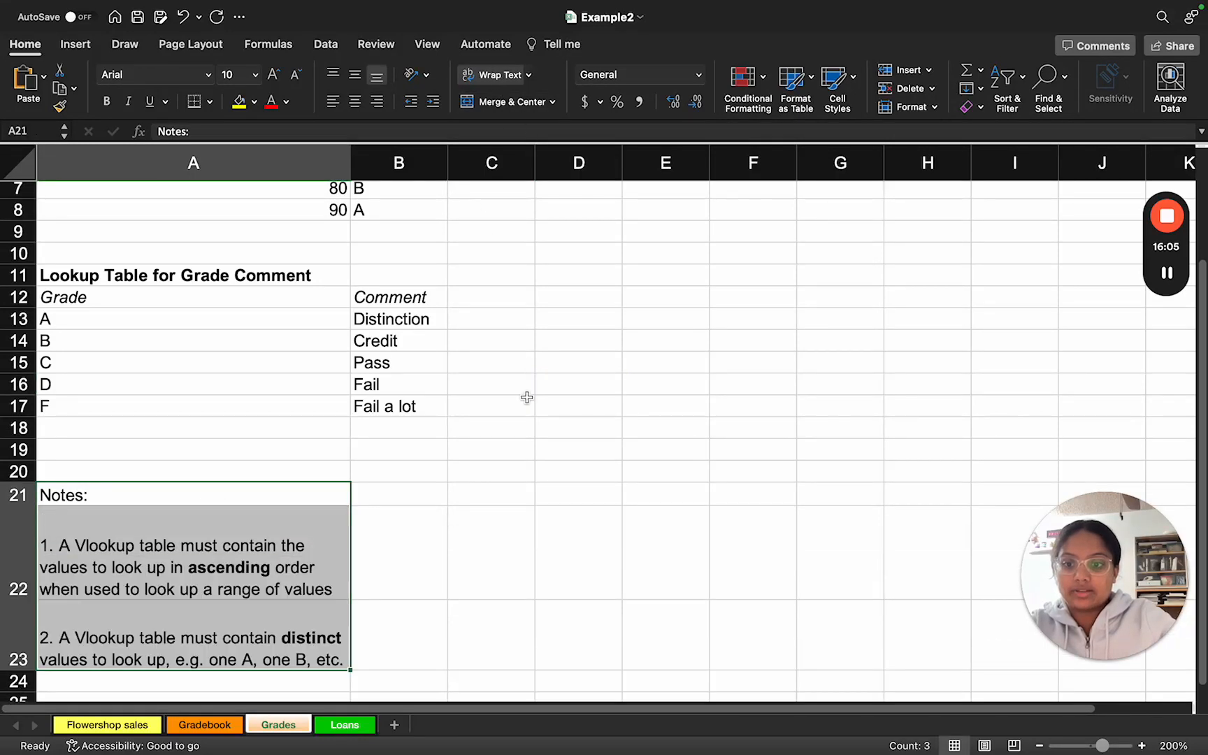
{"action": "left_click", "coordinate": [498, 490]}
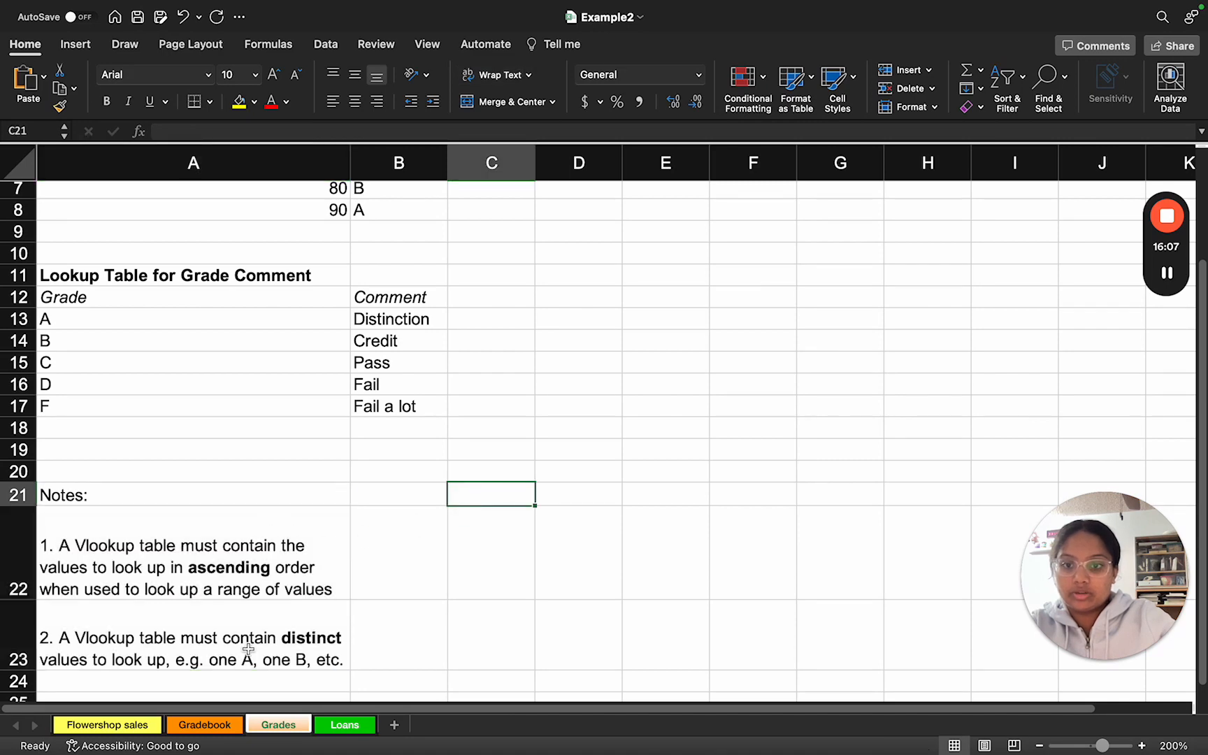
Step: Merge cells E11:E16 on the Grades worksheet and enter the sample text sdcsdcsd in the merged cell
{"action": "scroll", "coordinate": [260, 622], "scroll_direction": "up", "scroll_amount": 2}
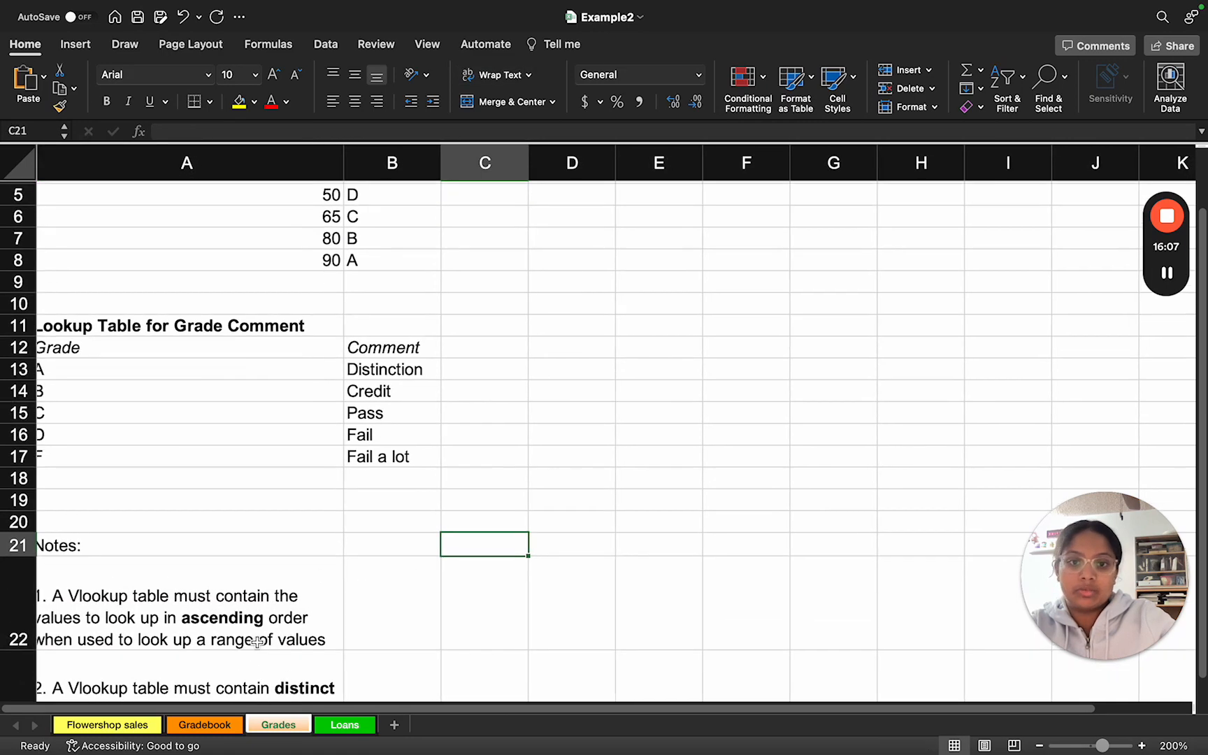
{"action": "left_click", "coordinate": [634, 322]}
{"action": "left_click_drag", "start_coordinate": [633, 322], "coordinate": [644, 426]}
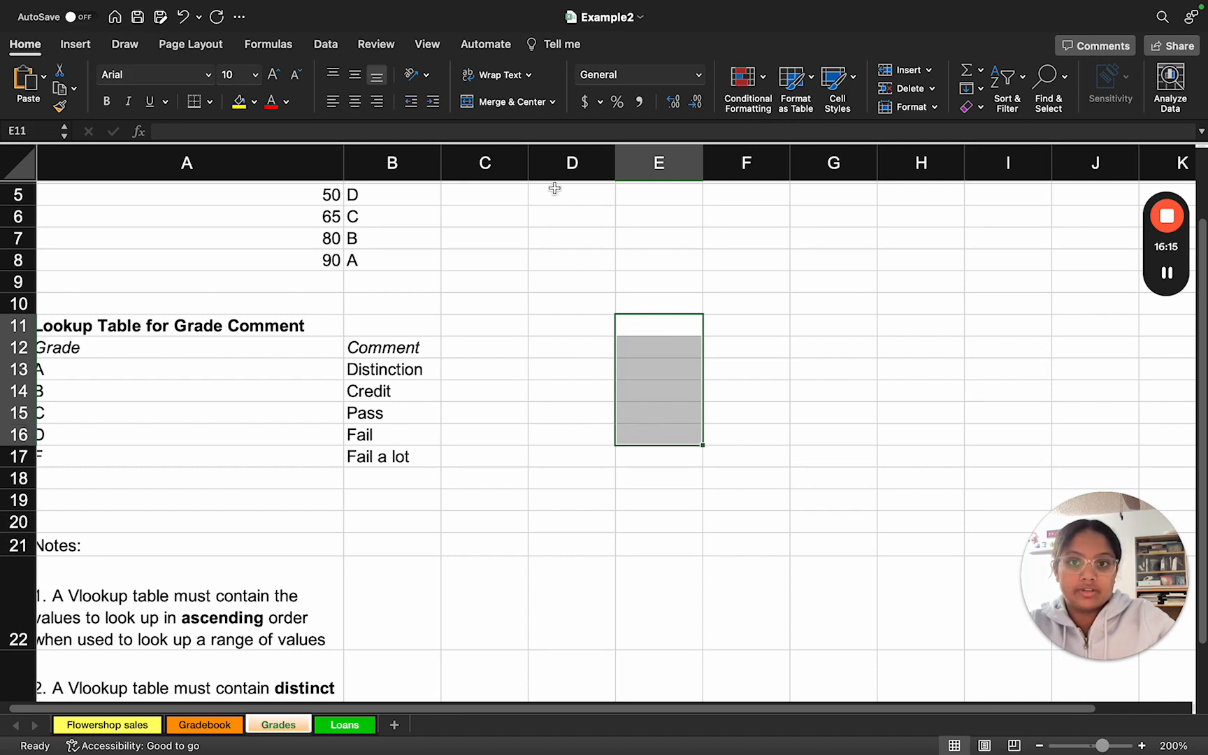
{"action": "left_click", "coordinate": [553, 105]}
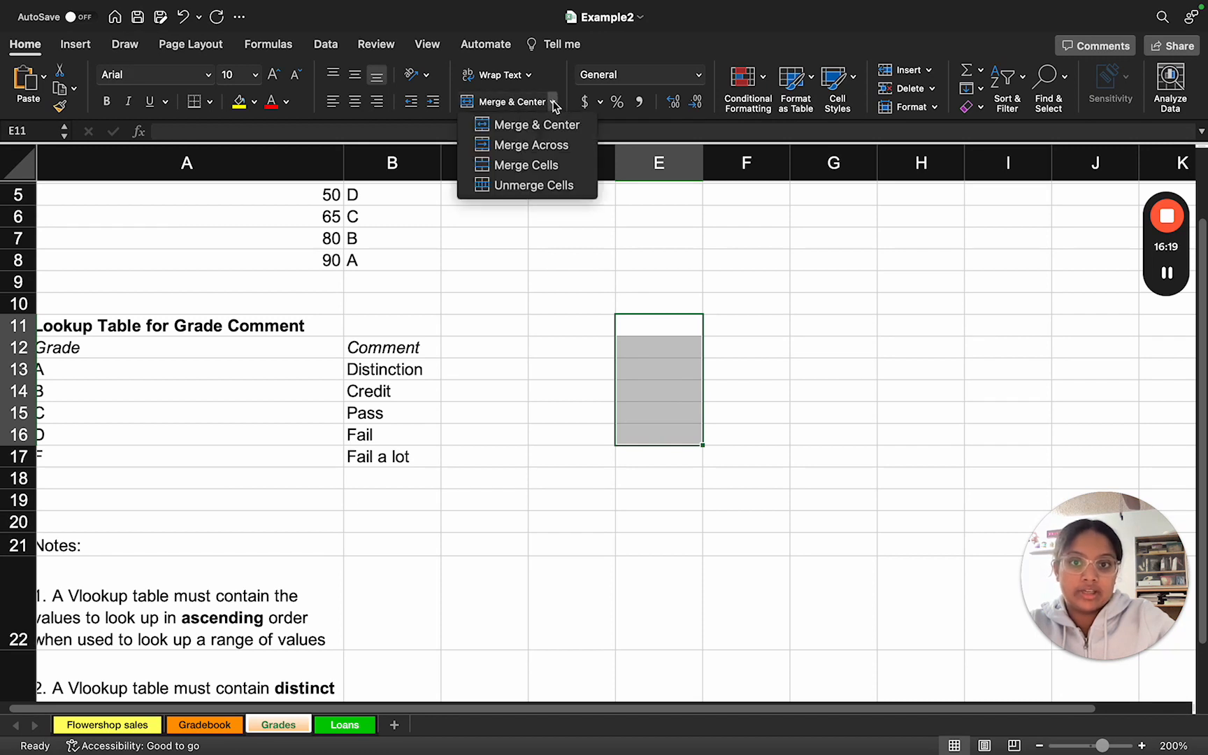
{"action": "left_click", "coordinate": [524, 165]}
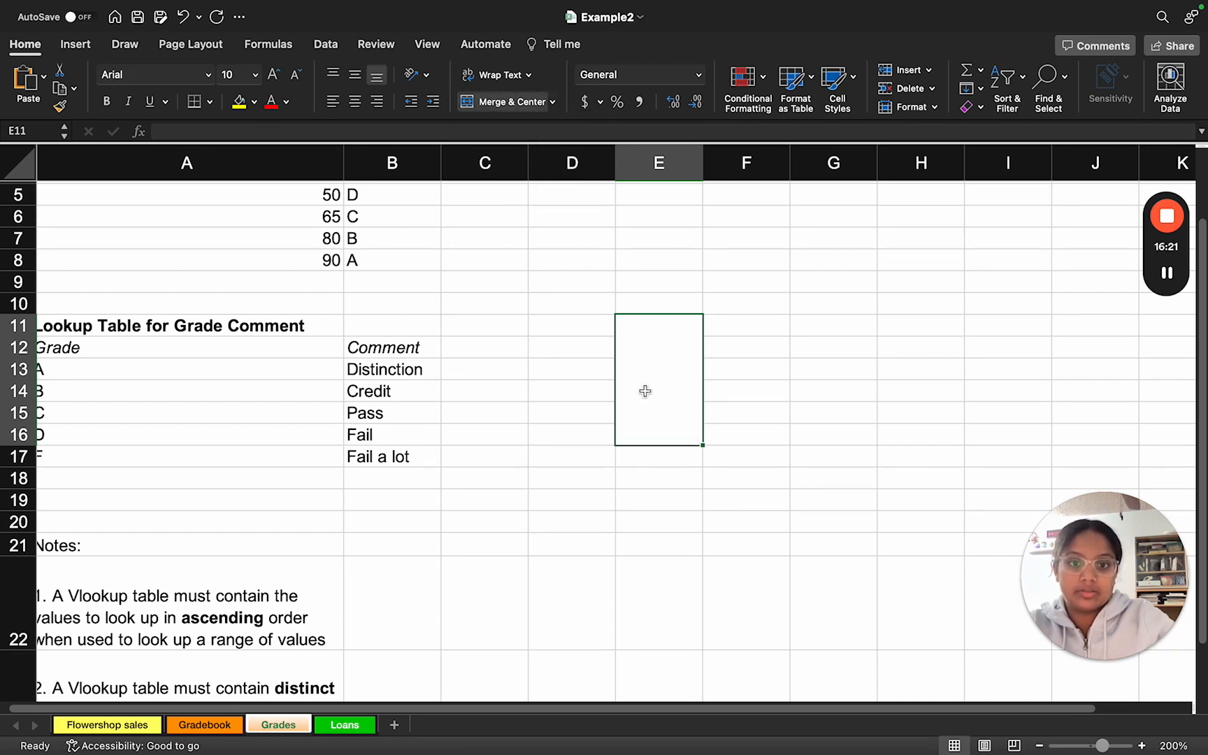
{"action": "left_click", "coordinate": [590, 432]}
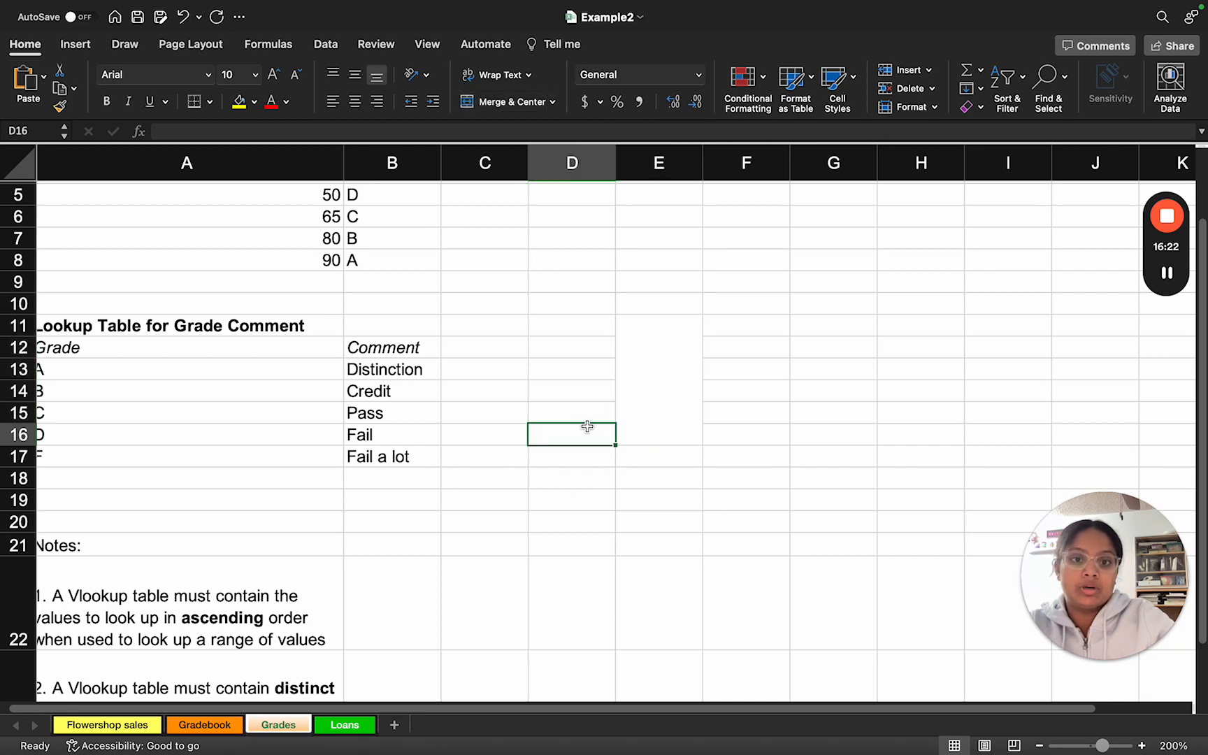
{"action": "left_click", "coordinate": [644, 402]}
{"action": "type", "text": "sdcsdcsd"}
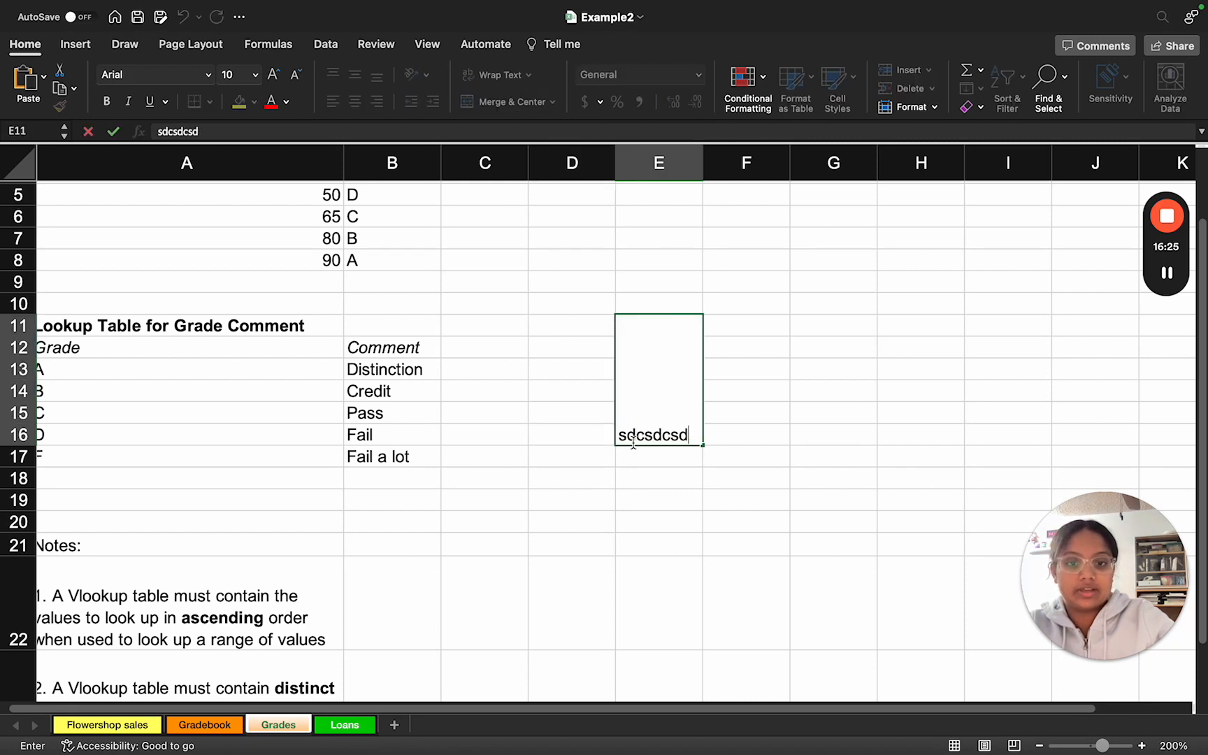
{"action": "left_click", "coordinate": [611, 480]}
Step: Undo the sample text and the cell merge in E11:E16
{"action": "scroll", "coordinate": [337, 601], "scroll_direction": "down", "scroll_amount": 5}
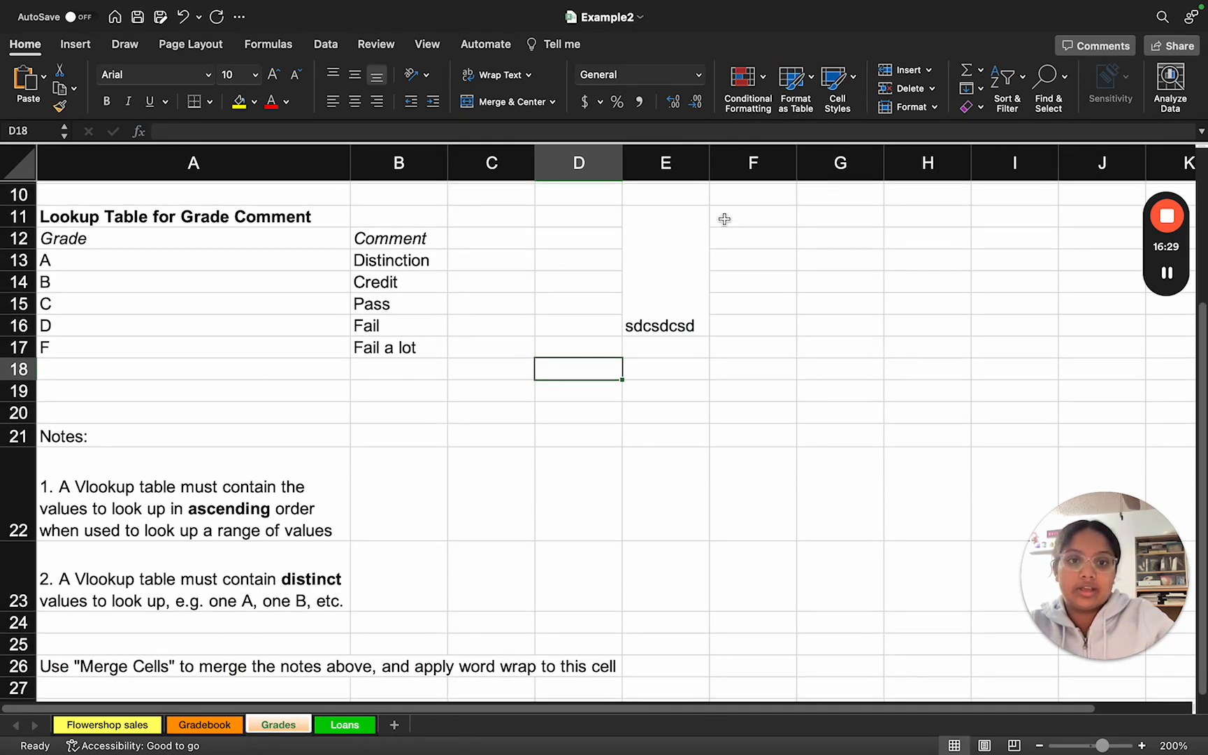
{"action": "left_click_drag", "start_coordinate": [725, 219], "coordinate": [753, 328]}
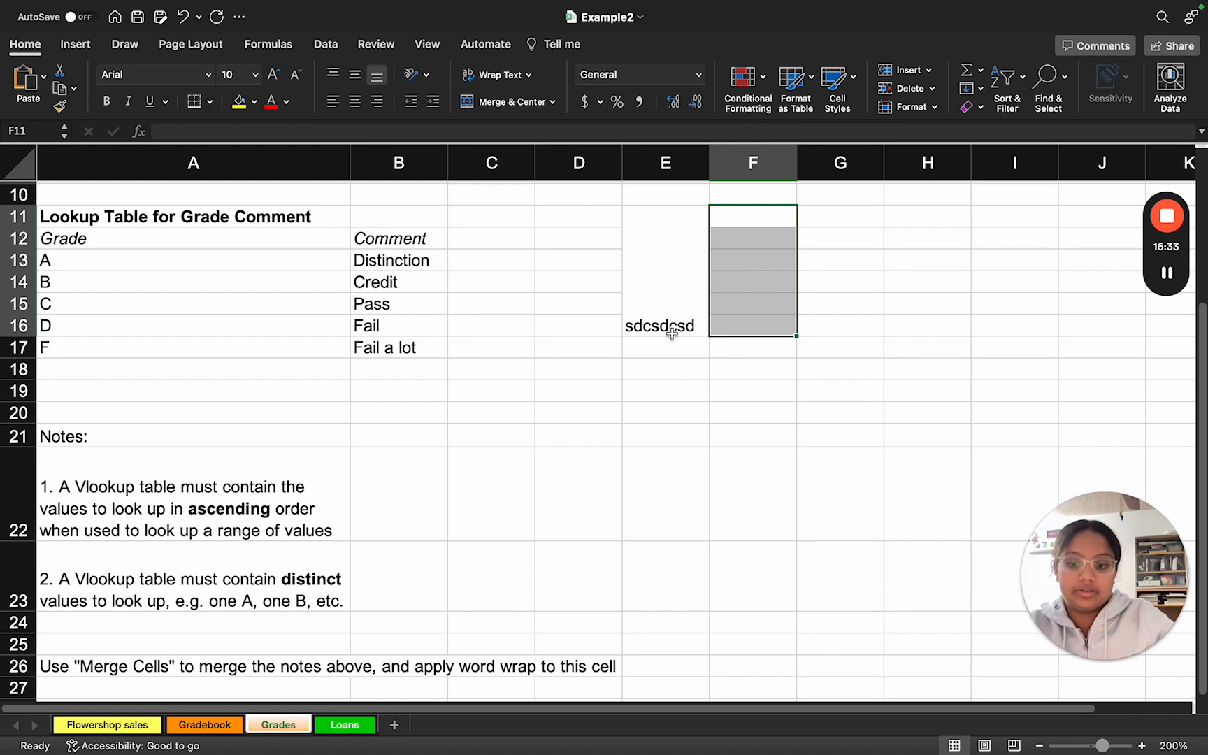
{"action": "key", "text": "ctrl+z"}
{"action": "left_click", "coordinate": [631, 407]}
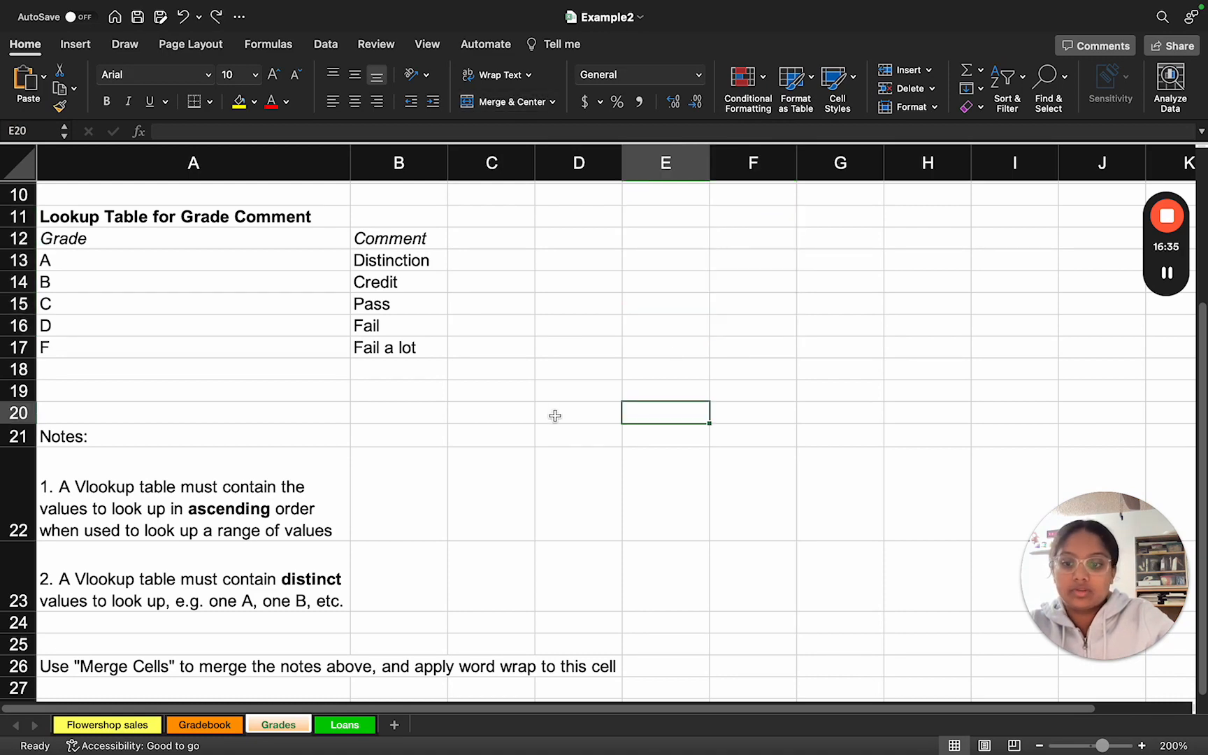
Step: Read the slide's Grades and Gradebook instructions, including the VLOOKUP syntax, and return to the Grades worksheet
{"action": "scroll", "coordinate": [555, 416], "scroll_direction": "up", "scroll_amount": 5}
{"action": "key", "text": "ctrl+Right"}
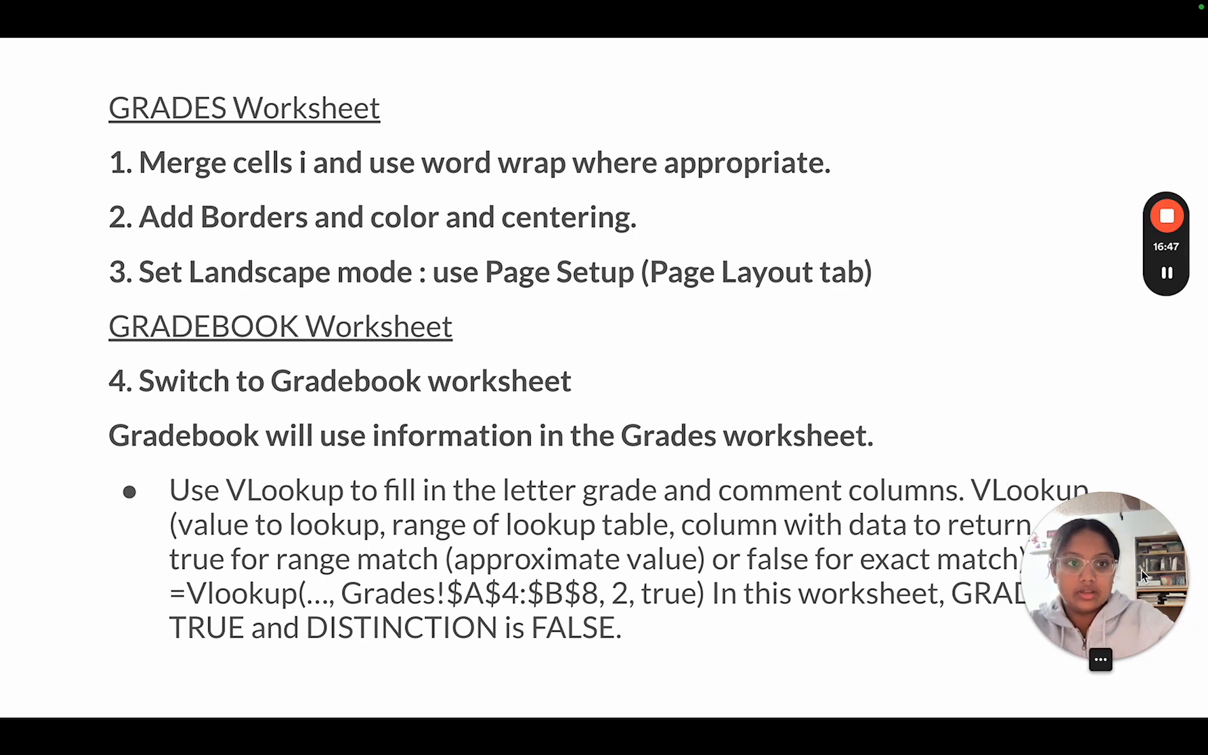
{"action": "left_click_drag", "start_coordinate": [1142, 575], "coordinate": [1142, 119]}
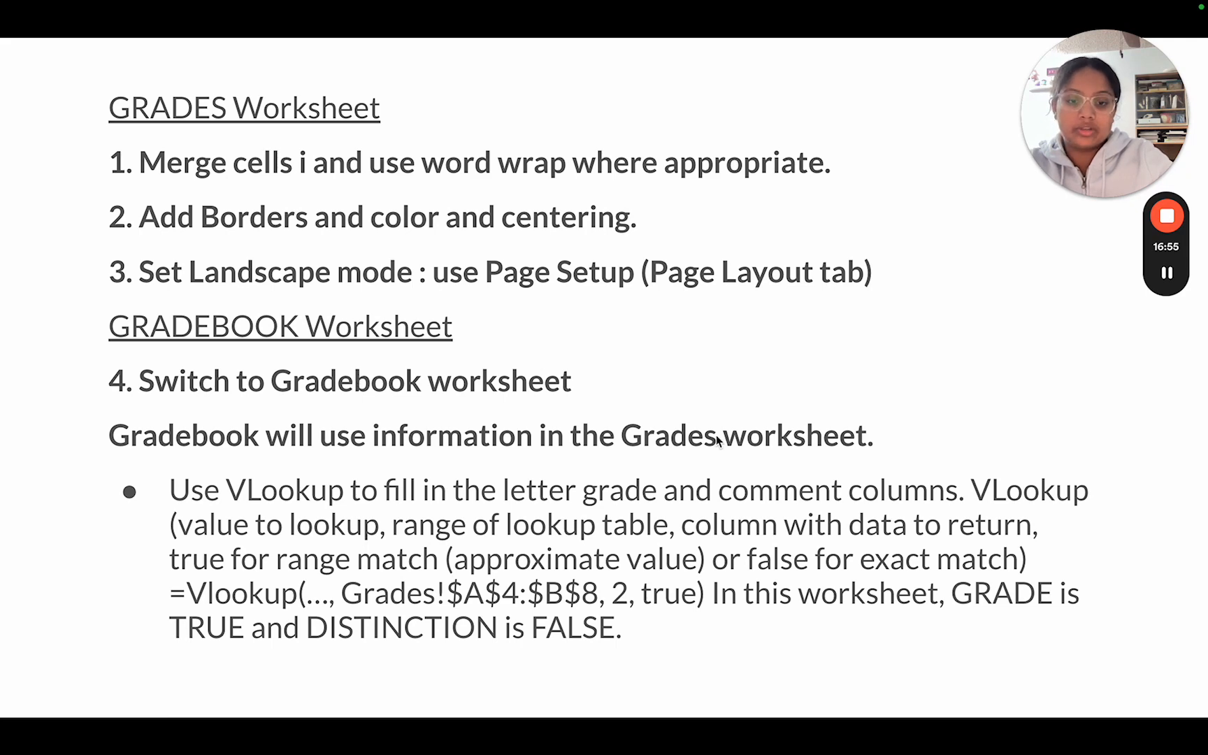
{"action": "key", "text": "ctrl+Left"}
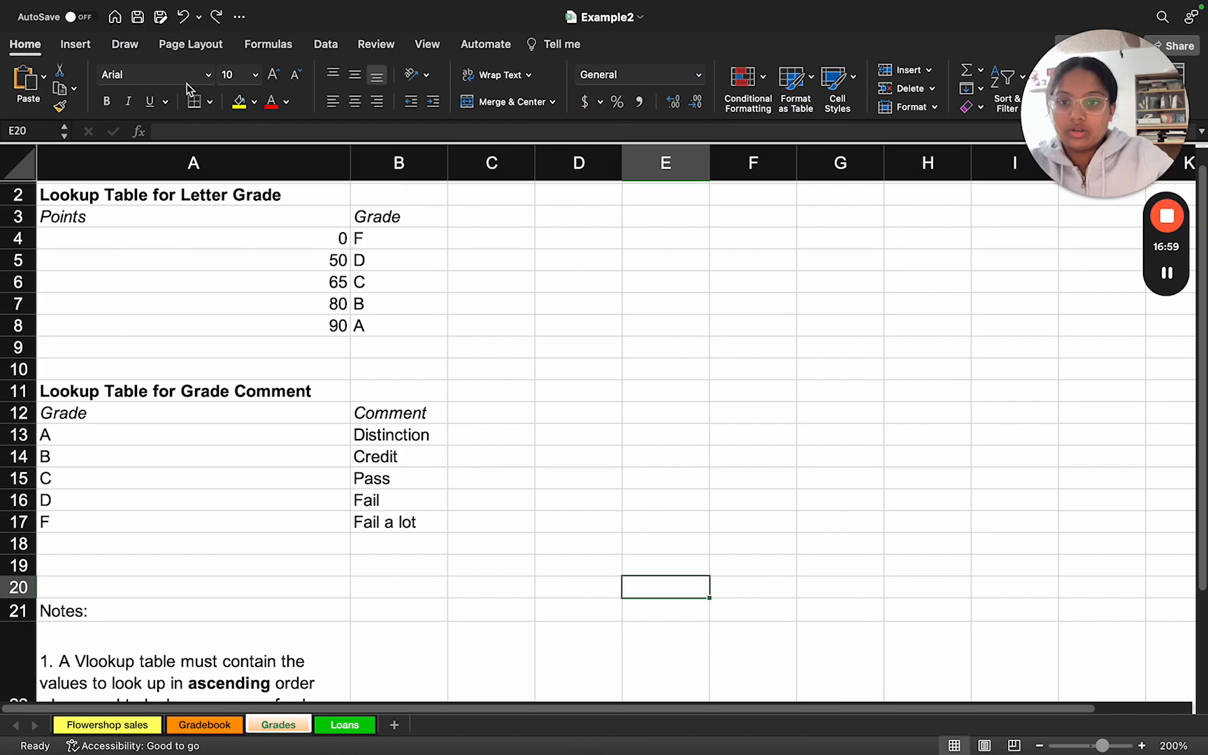
Step: Bring up the Example2_solution workbook in full screen and show its Gradebook worksheet enlarged
{"action": "mouse_move", "coordinate": [61, 13]}
{"action": "left_click", "coordinate": [49, 38]}
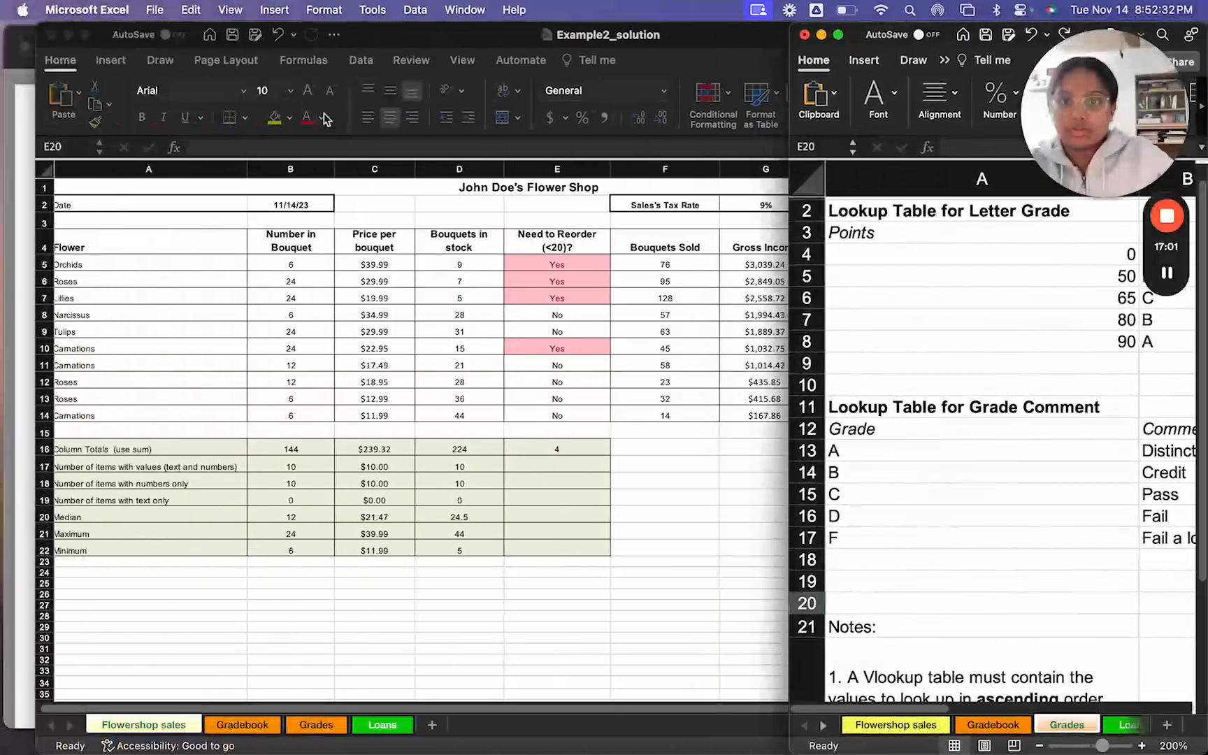
{"action": "double_click", "coordinate": [394, 35]}
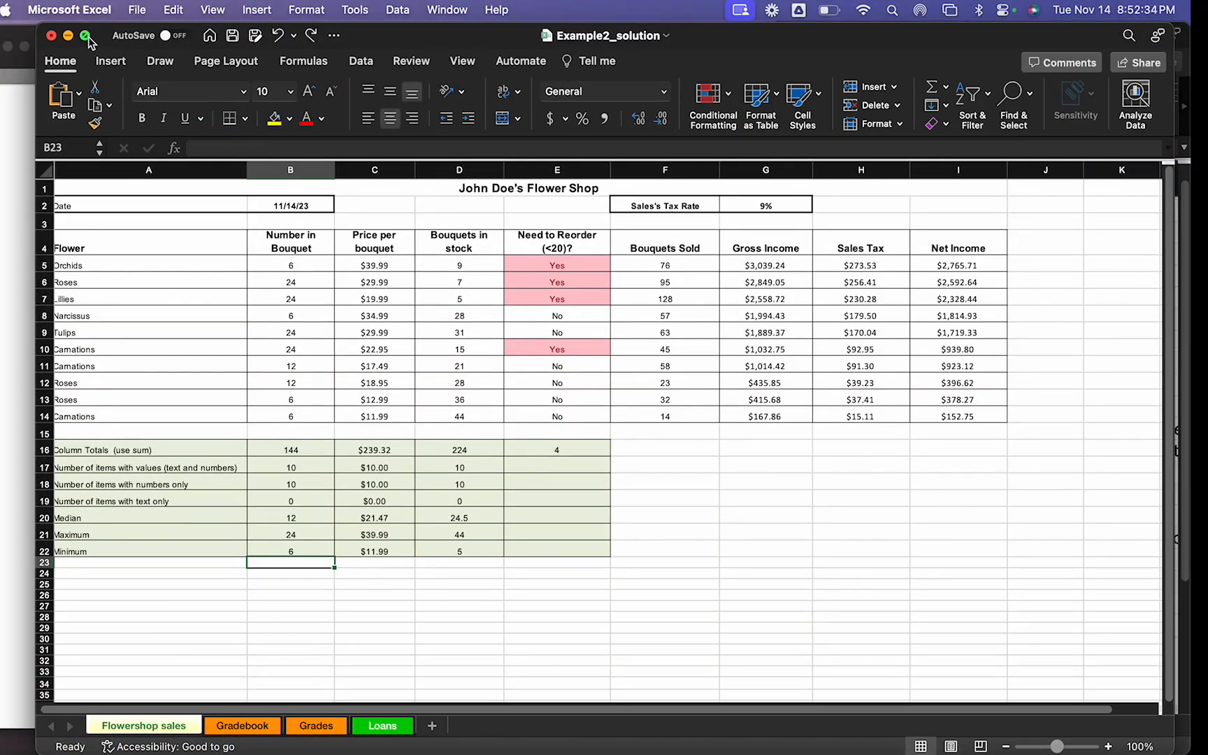
{"action": "left_click", "coordinate": [89, 37]}
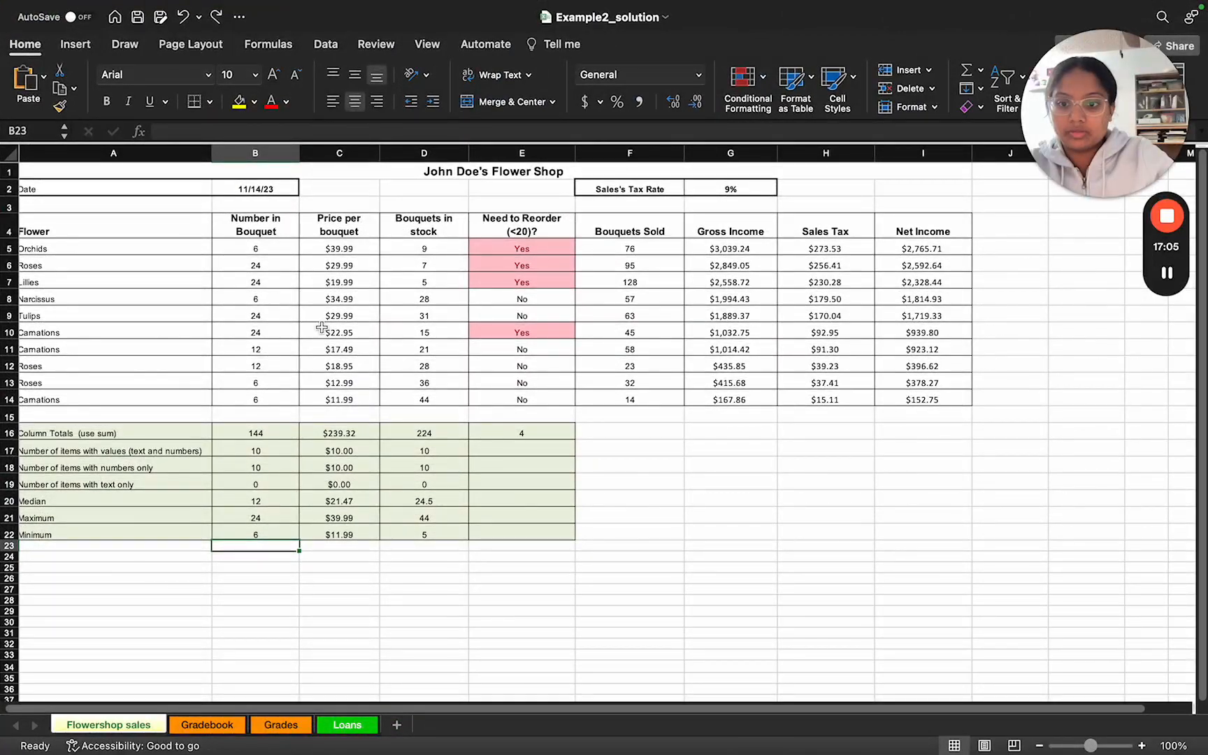
{"action": "left_click", "coordinate": [202, 725]}
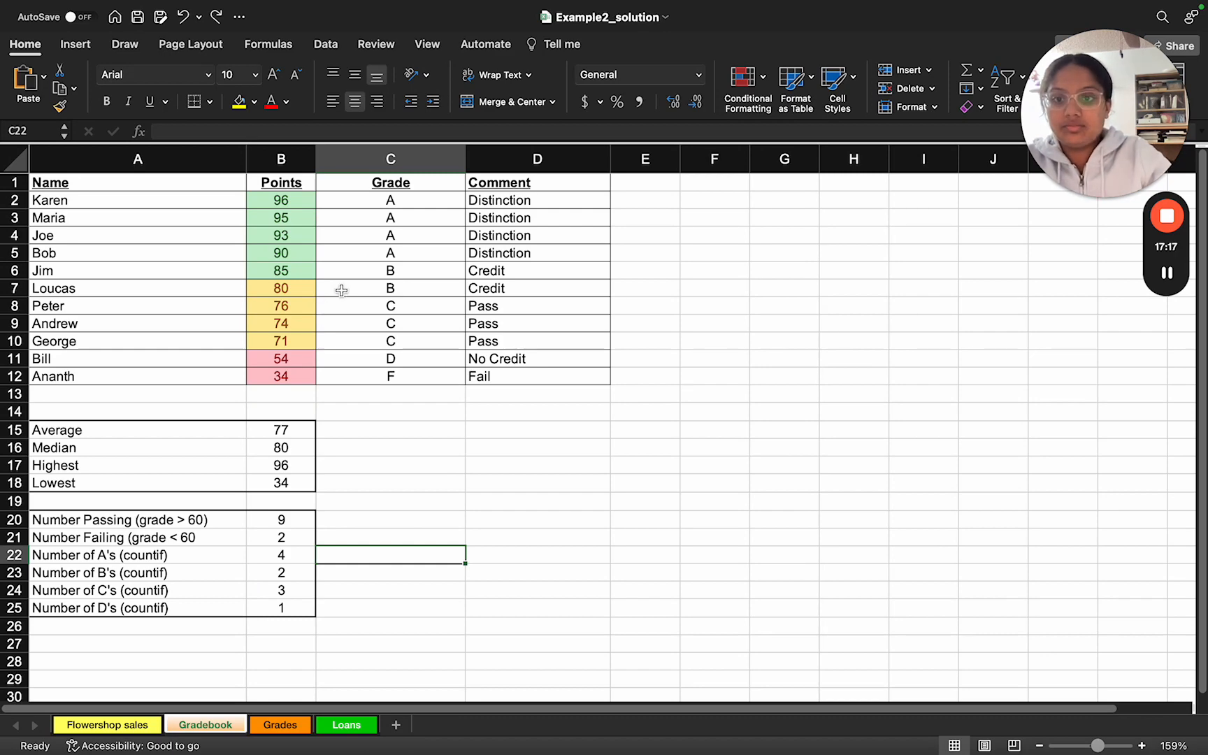
{"action": "scroll", "coordinate": [341, 290], "scroll_direction": "up", "scroll_amount": 5}
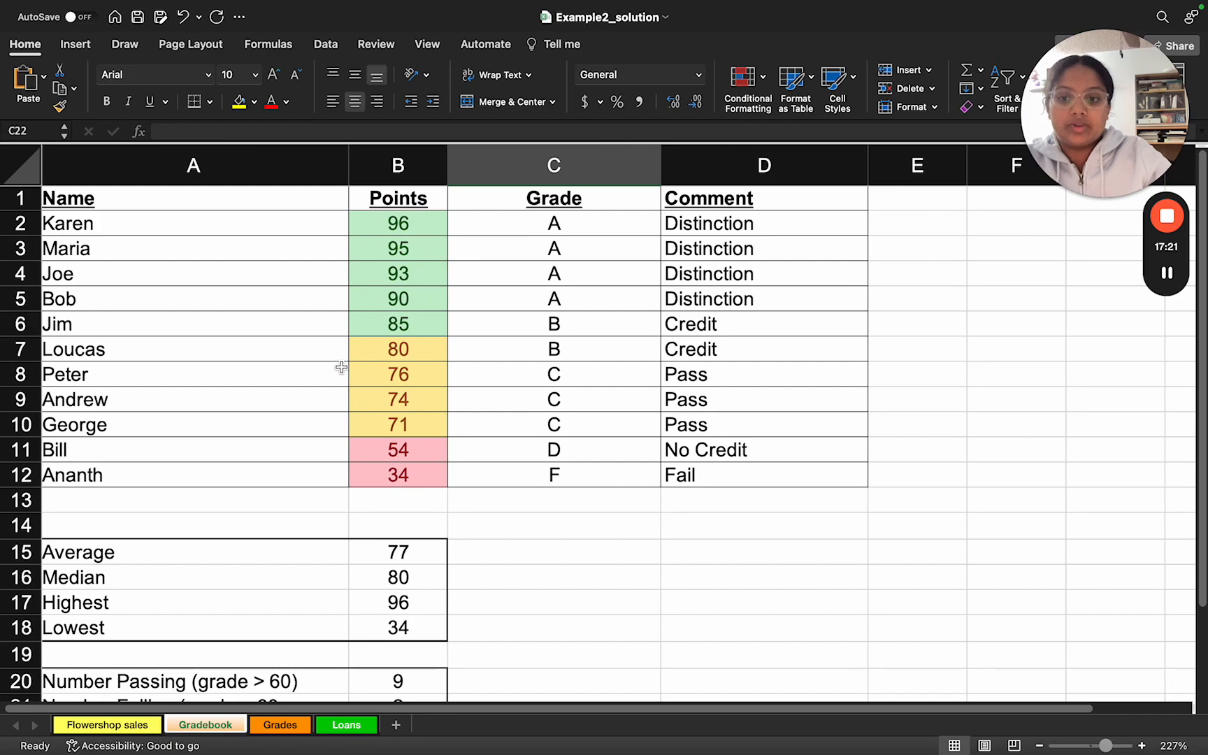
Step: Reread the slide's VLOOKUP instructions, and inspect the Points value in B2 and the Grade formula in C2 of the solution
{"action": "key", "text": "ctrl+Right"}
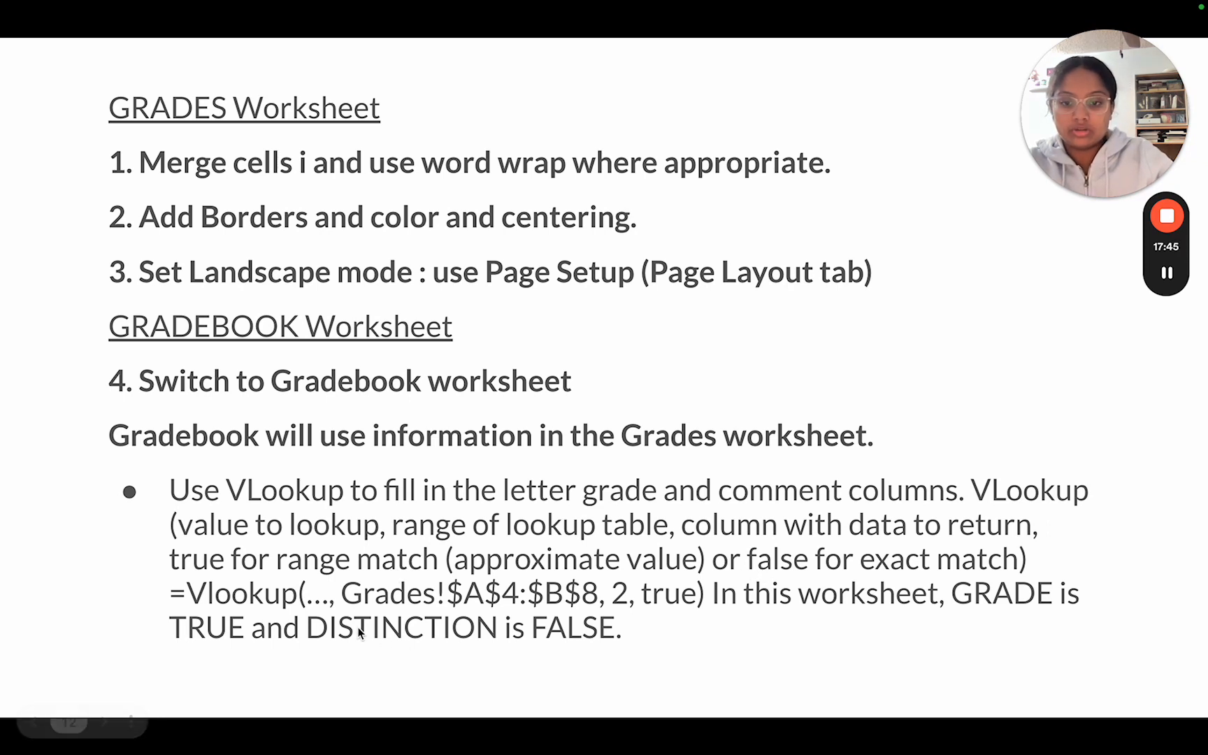
{"action": "key", "text": "ctrl+Left"}
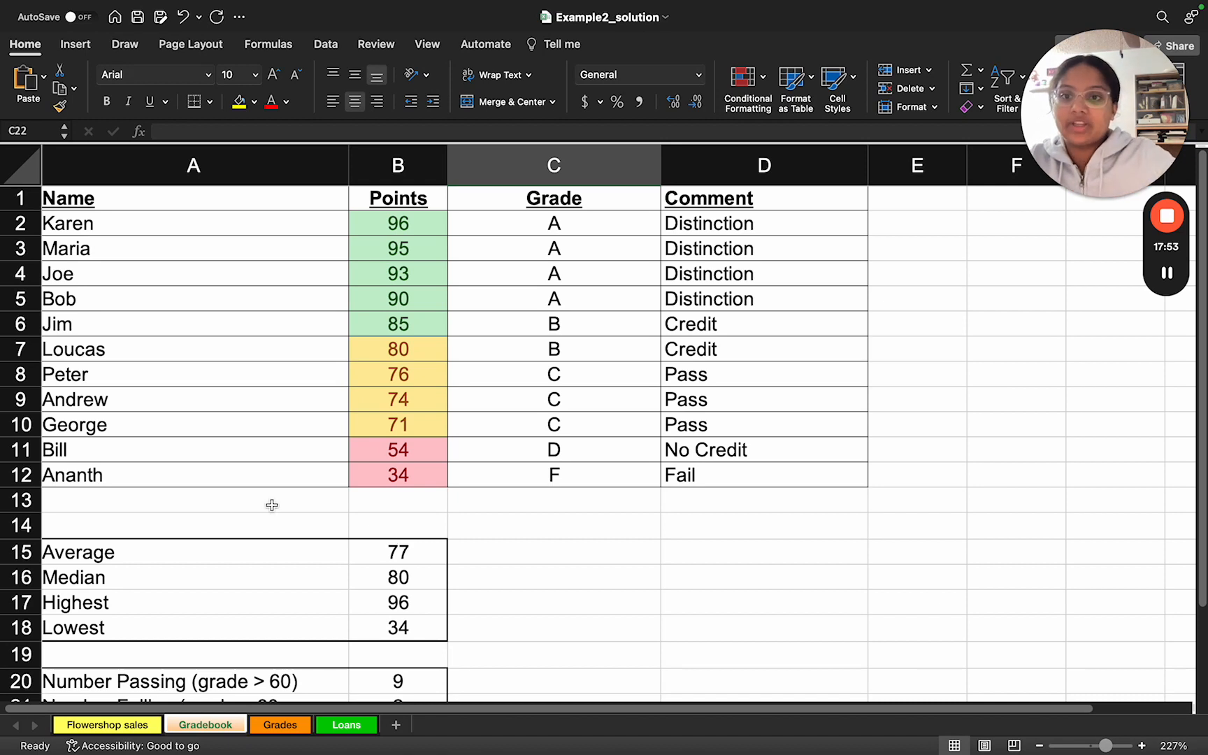
{"action": "double_click", "coordinate": [369, 226]}
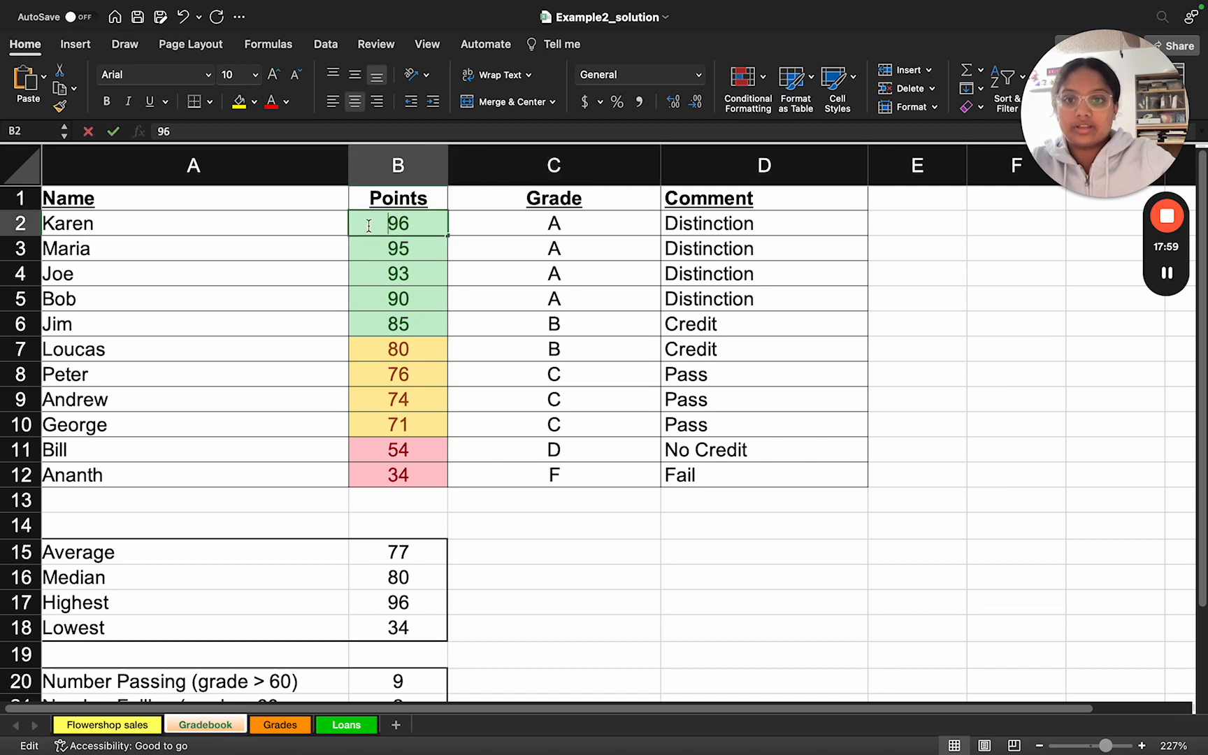
{"action": "left_click", "coordinate": [328, 240]}
{"action": "double_click", "coordinate": [376, 229]}
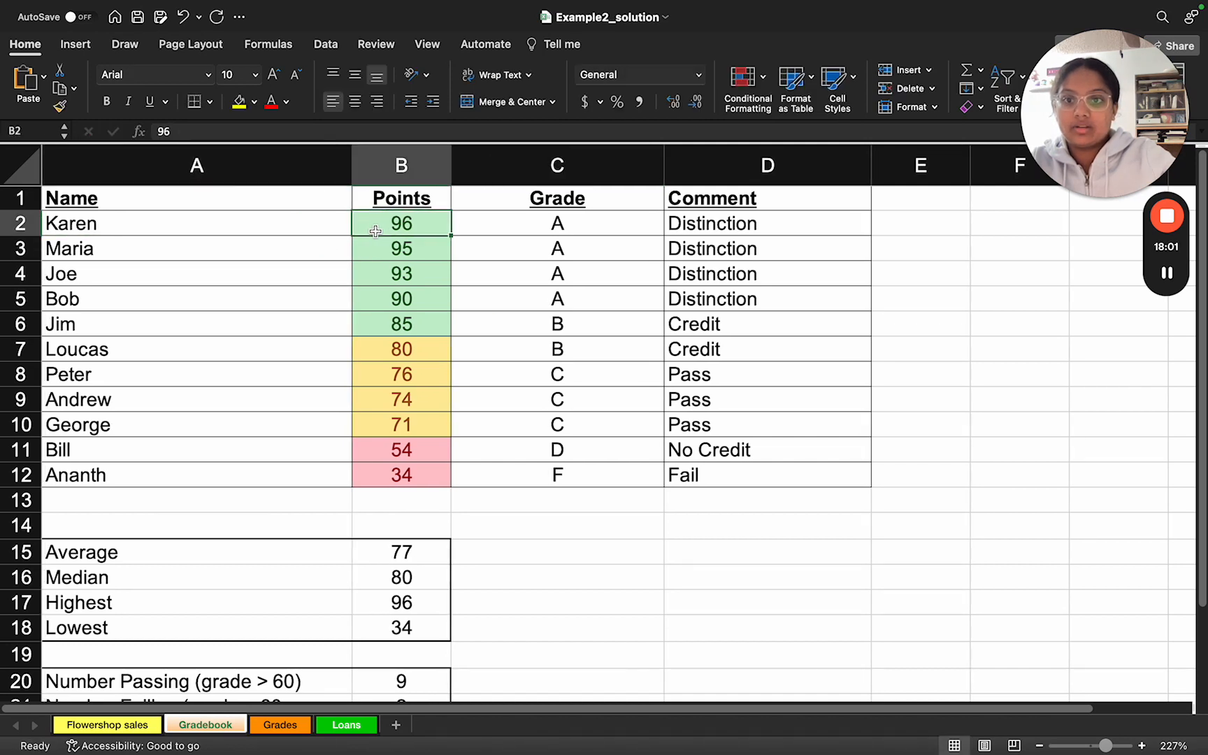
{"action": "left_click", "coordinate": [483, 237]}
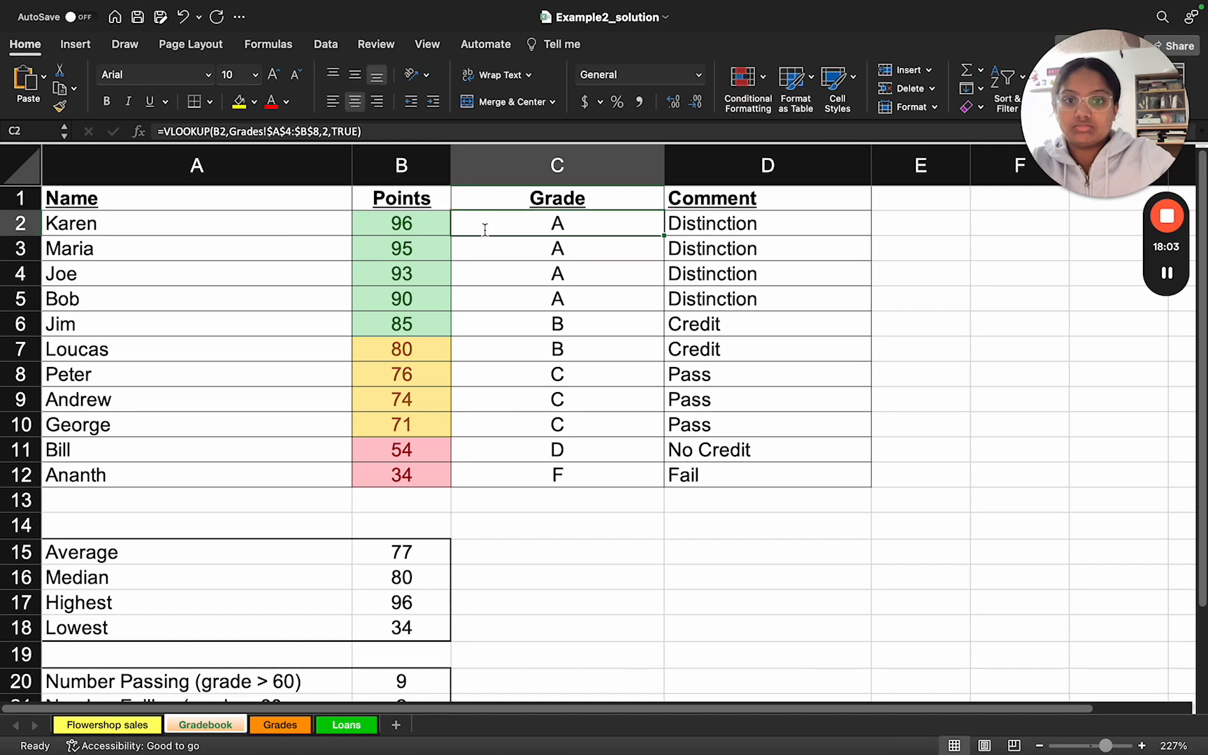
{"action": "double_click", "coordinate": [480, 232]}
{"action": "left_click", "coordinate": [418, 270]}
{"action": "double_click", "coordinate": [386, 229]}
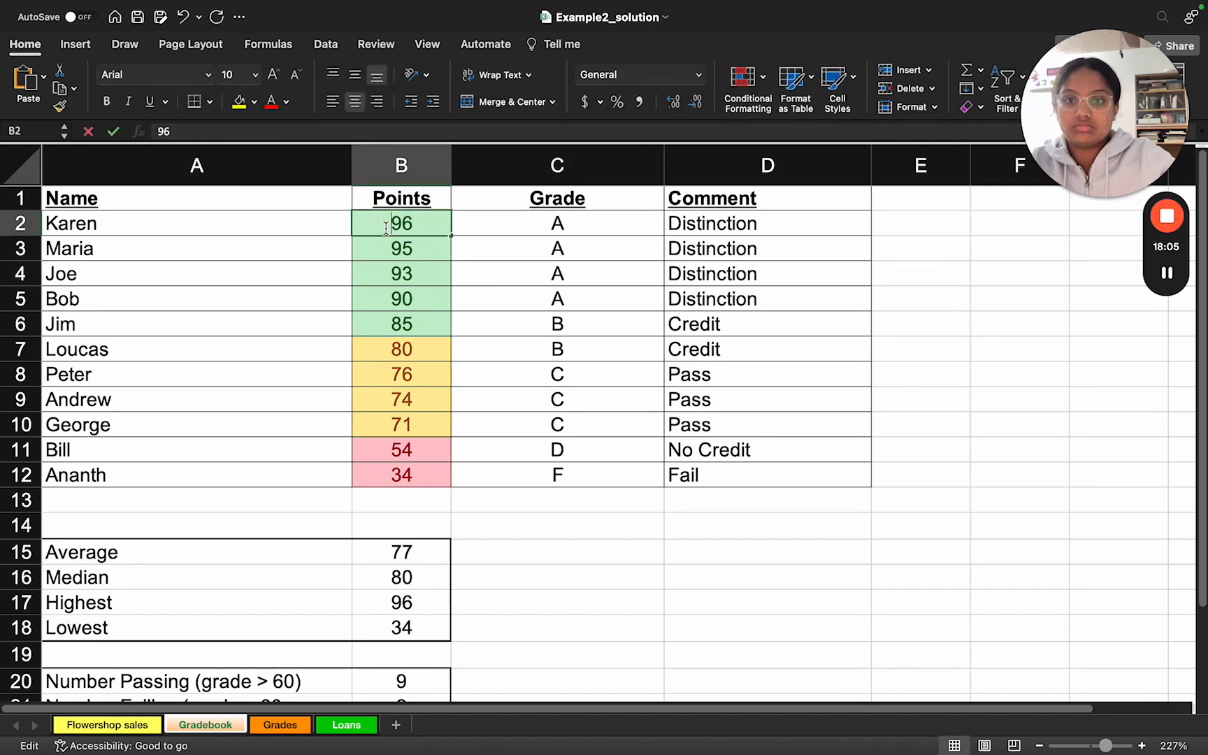
{"action": "double_click", "coordinate": [486, 223]}
{"action": "left_click", "coordinate": [458, 264]}
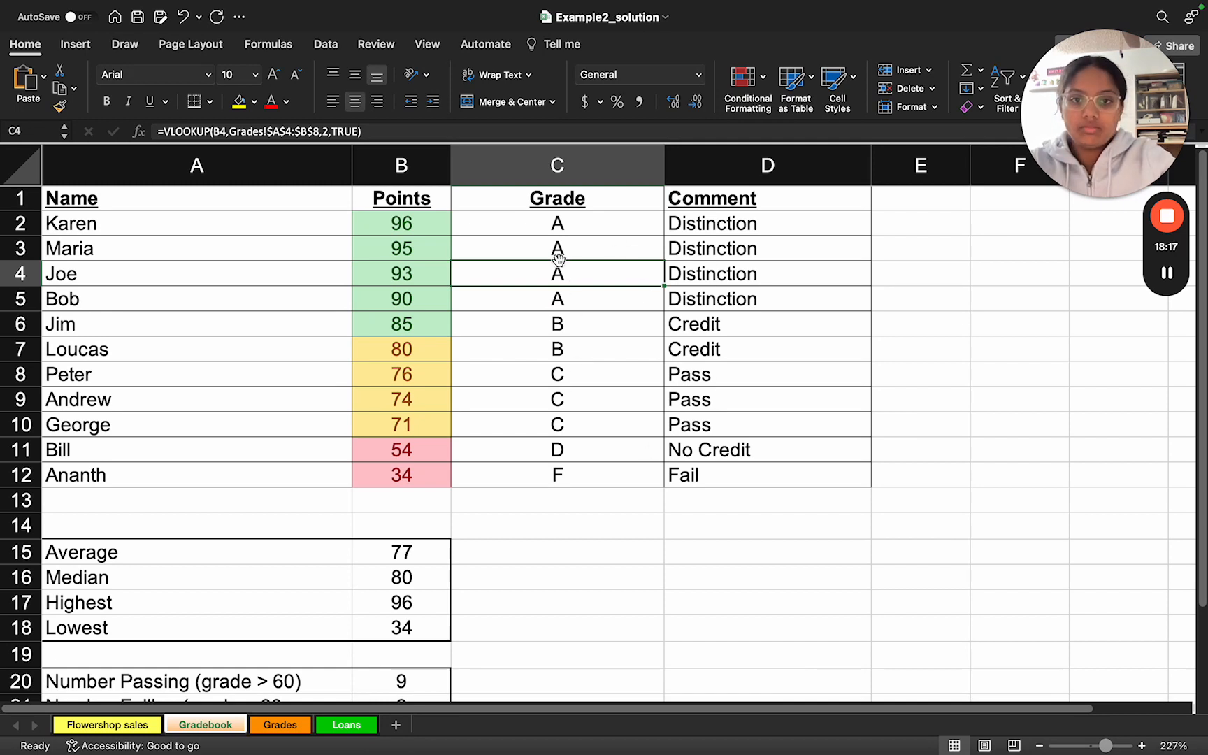
Step: Compare the Grade formula in C2 with the slide's VLOOKUP syntax, and leave the formula unedited
{"action": "left_click", "coordinate": [515, 228]}
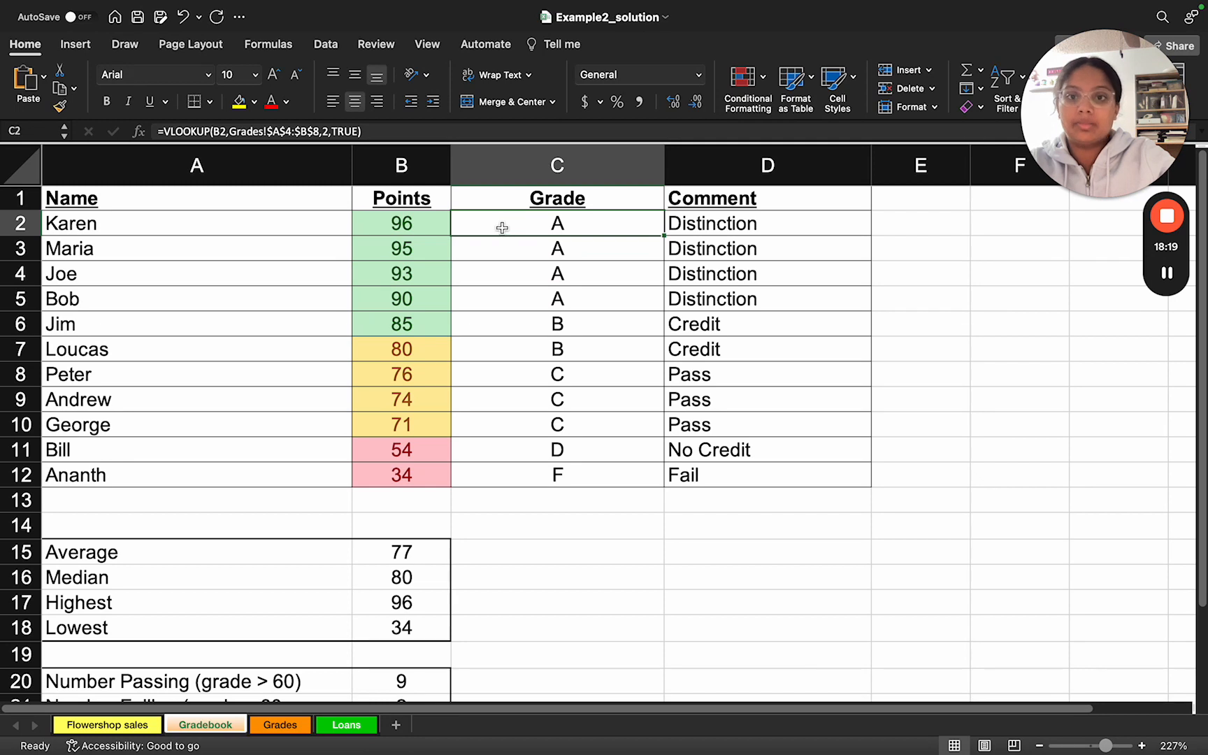
{"action": "double_click", "coordinate": [497, 224]}
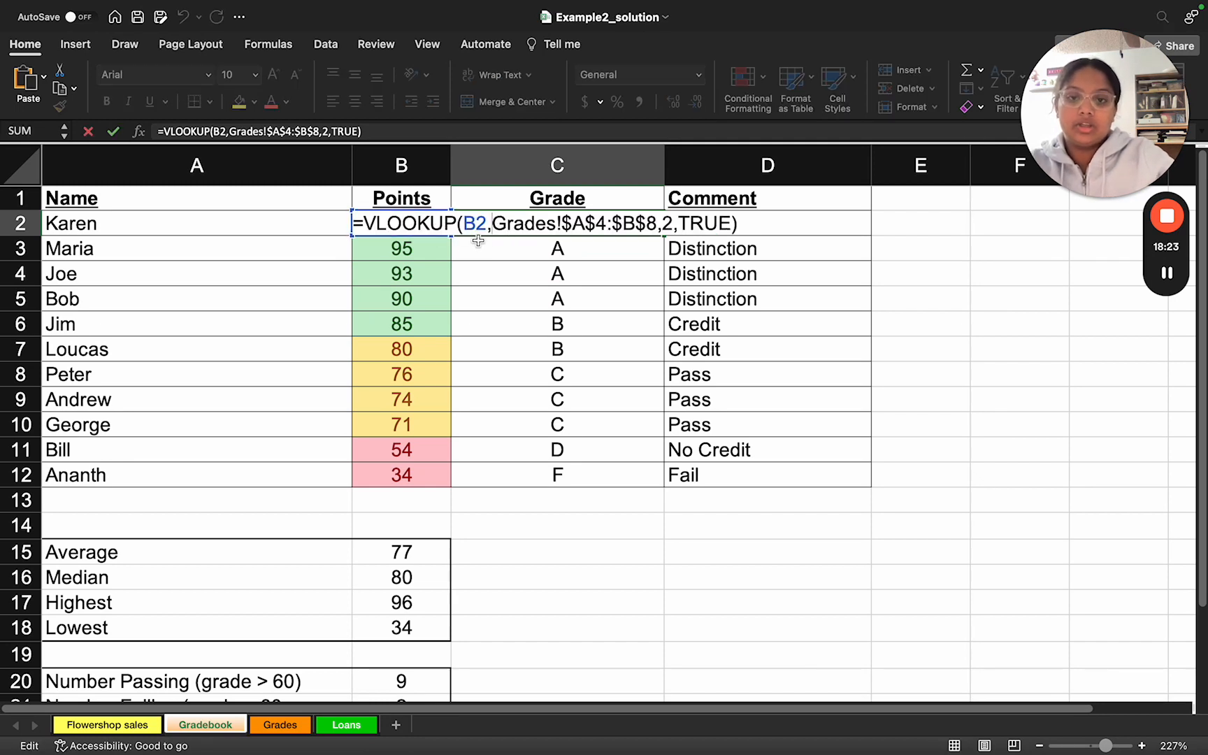
{"action": "key", "text": "ctrl+Right"}
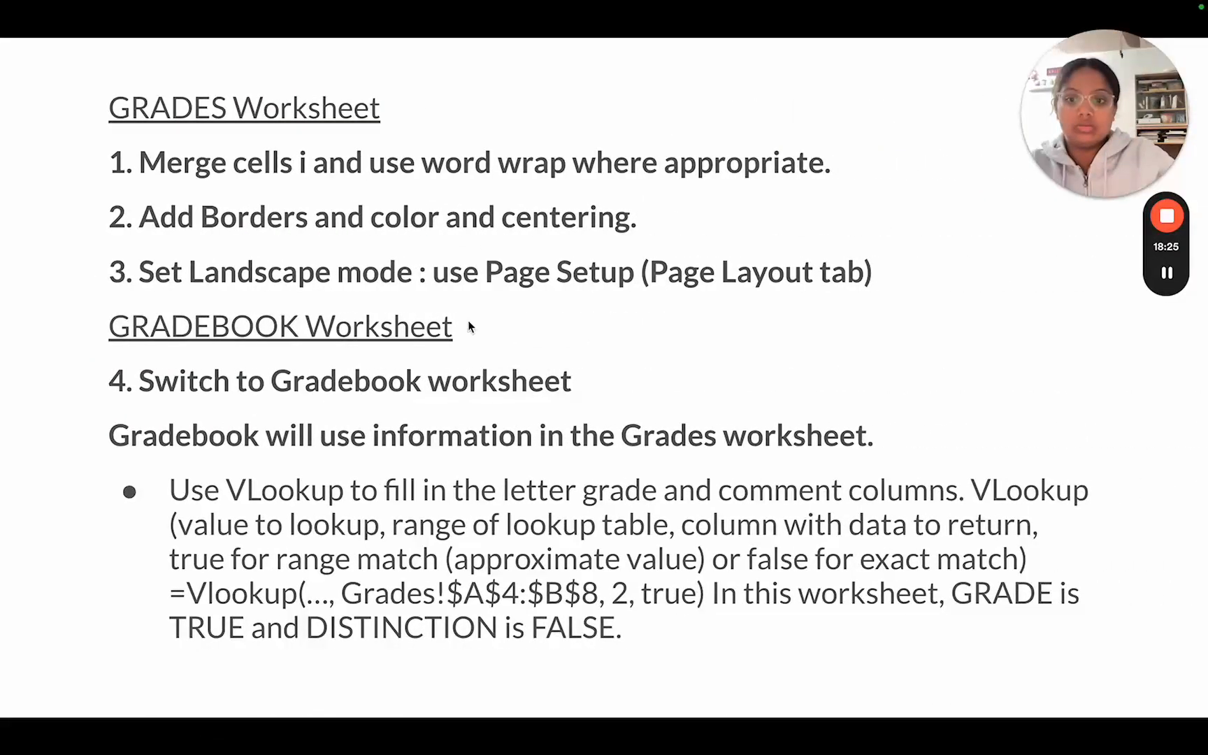
{"action": "key", "text": "ctrl+Left"}
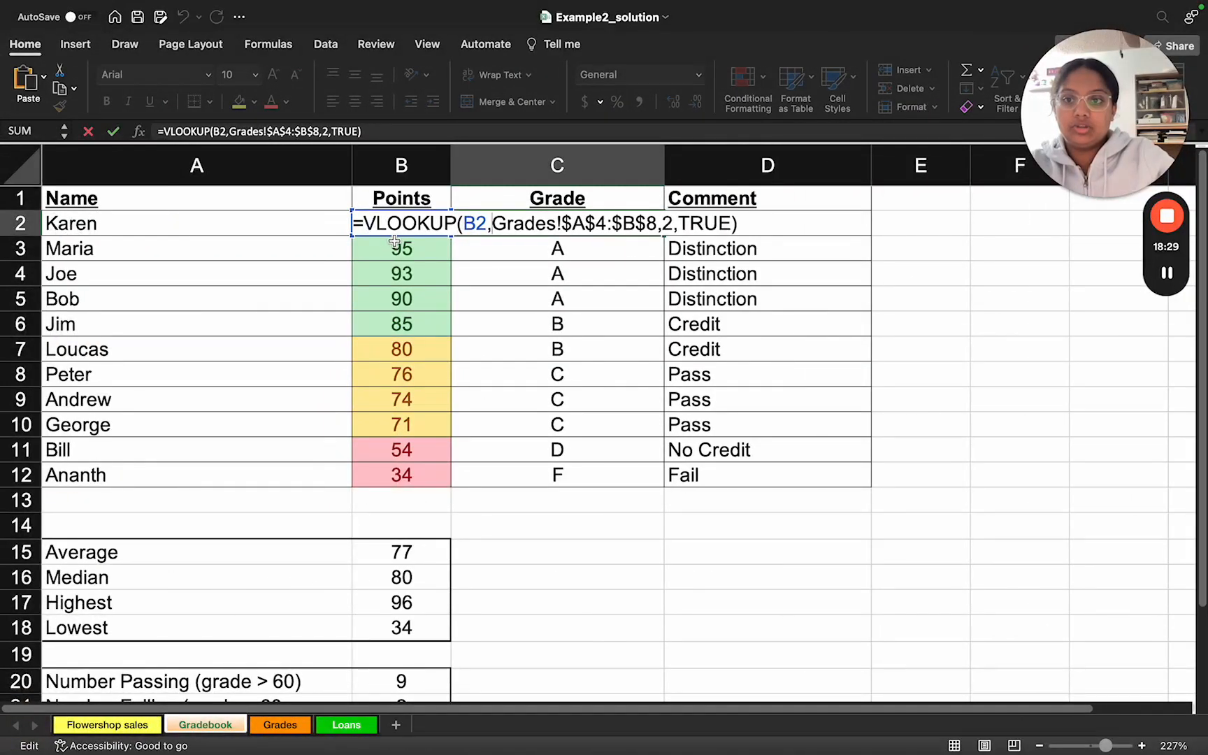
{"action": "left_click", "coordinate": [494, 275]}
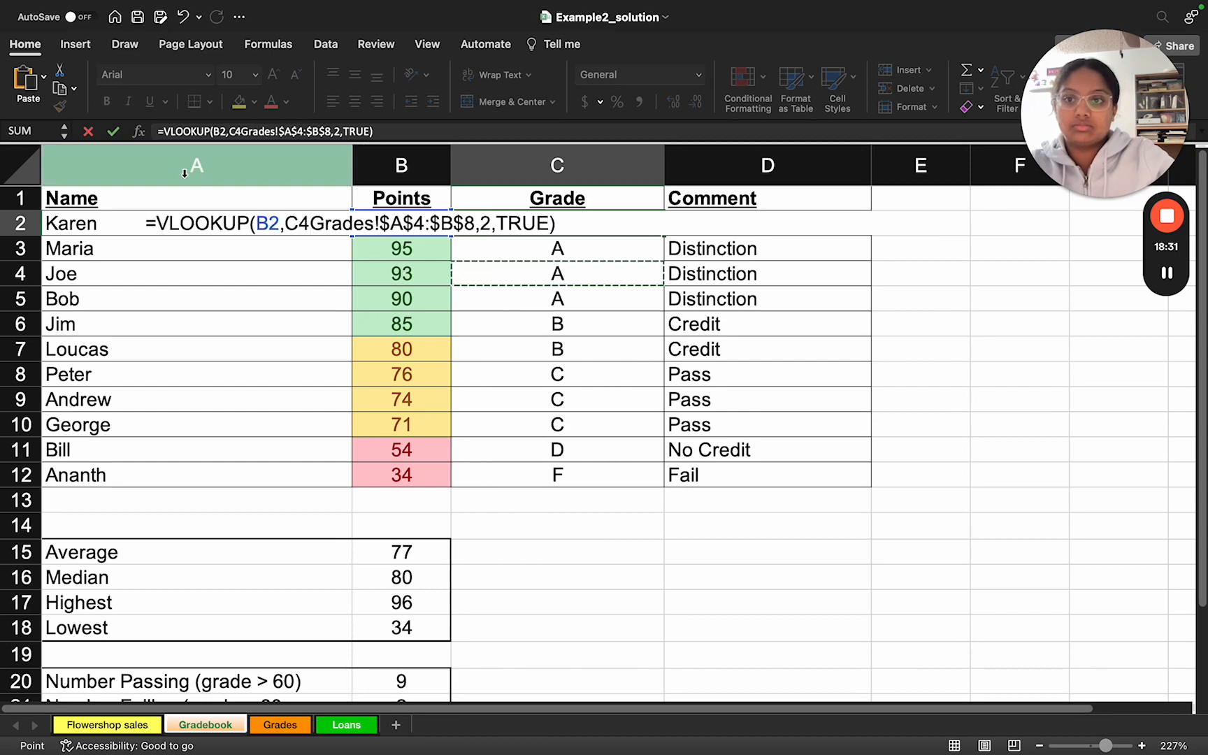
{"action": "left_click", "coordinate": [88, 131]}
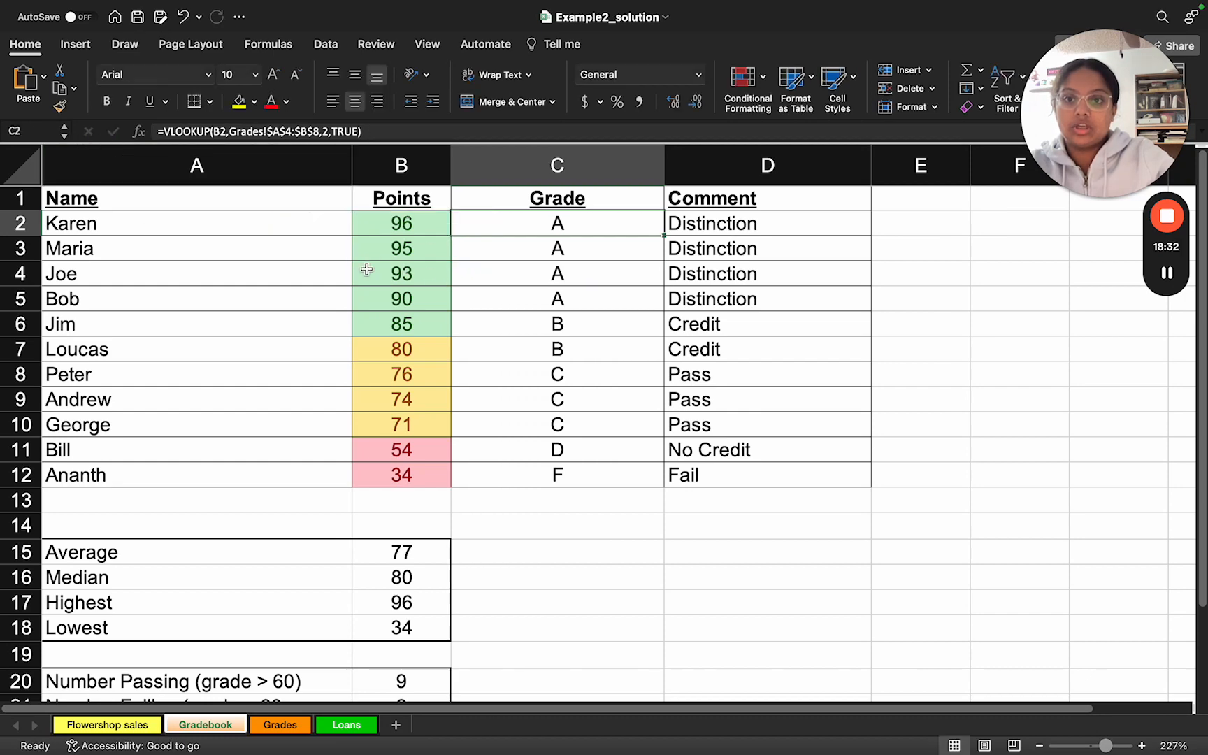
Step: Inspect the Points cell B2 as the lookup value and the Grades!$A$4:$B$8 range in C2's formula, discarding any edit
{"action": "left_click", "coordinate": [397, 230]}
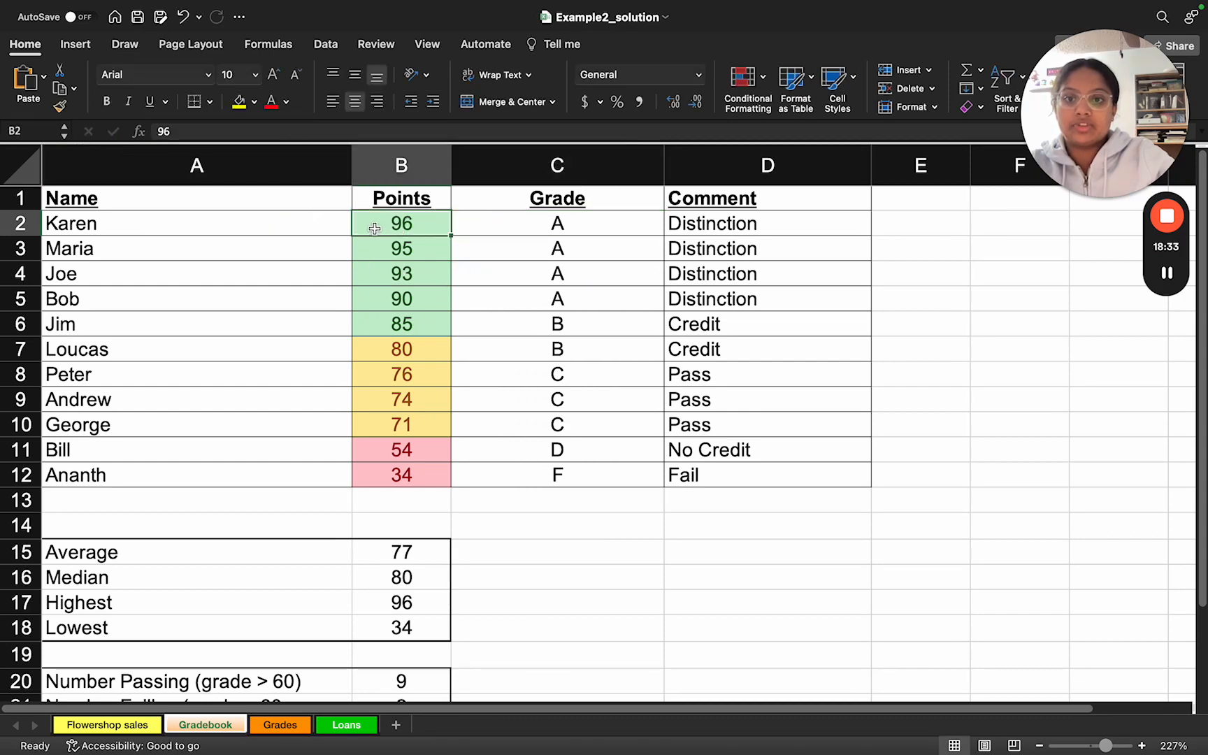
{"action": "double_click", "coordinate": [472, 229]}
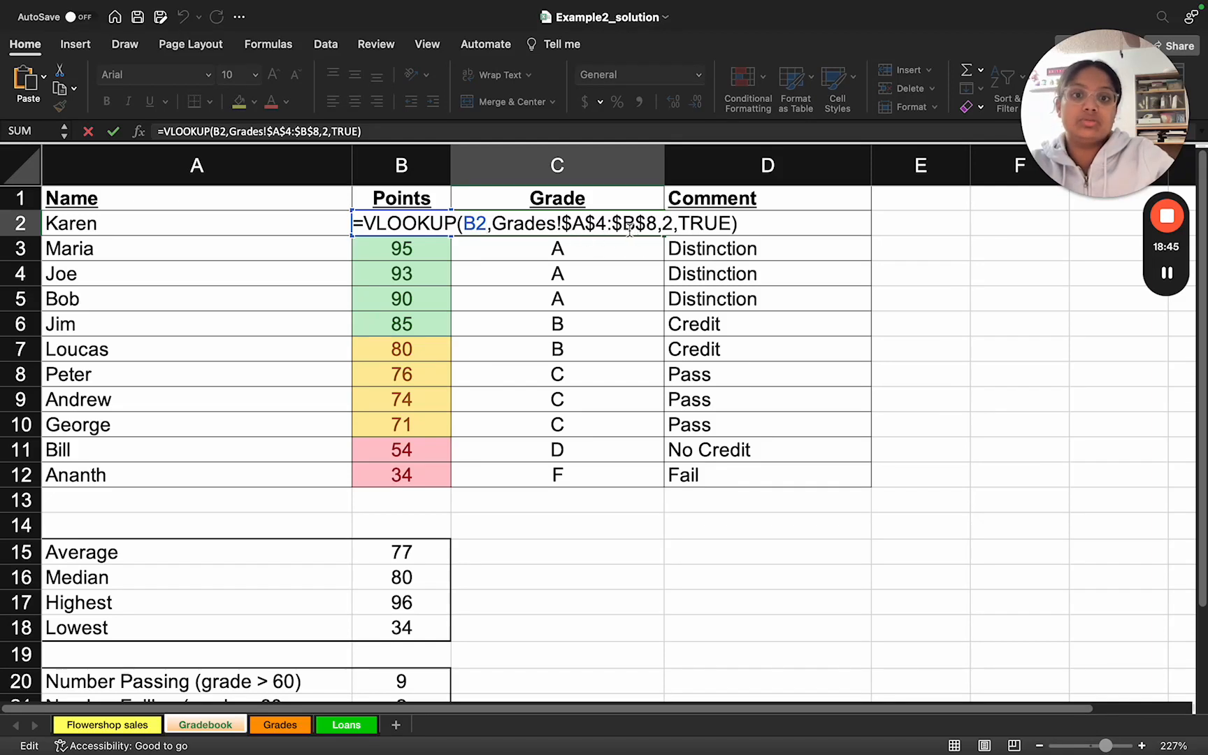
{"action": "left_click", "coordinate": [88, 130]}
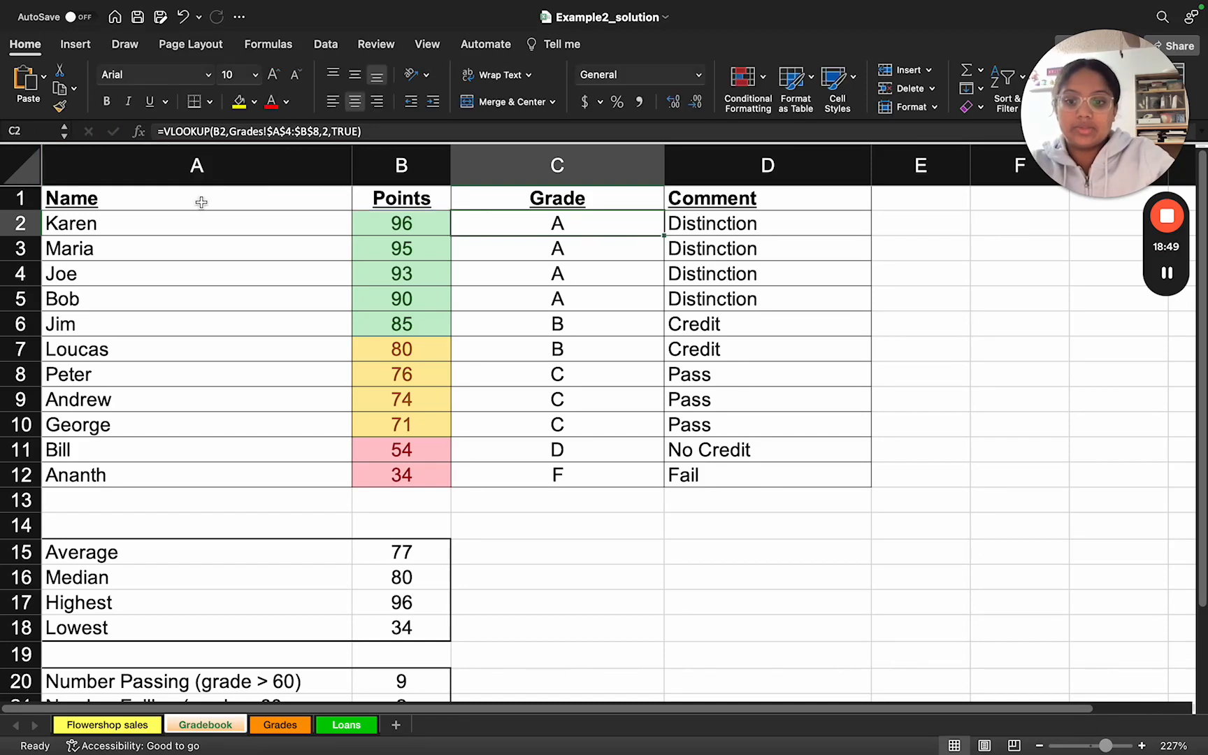
Step: Show the Grades worksheet enlarged and highlight the letter-grade lookup range A4:B8
{"action": "left_click", "coordinate": [281, 725]}
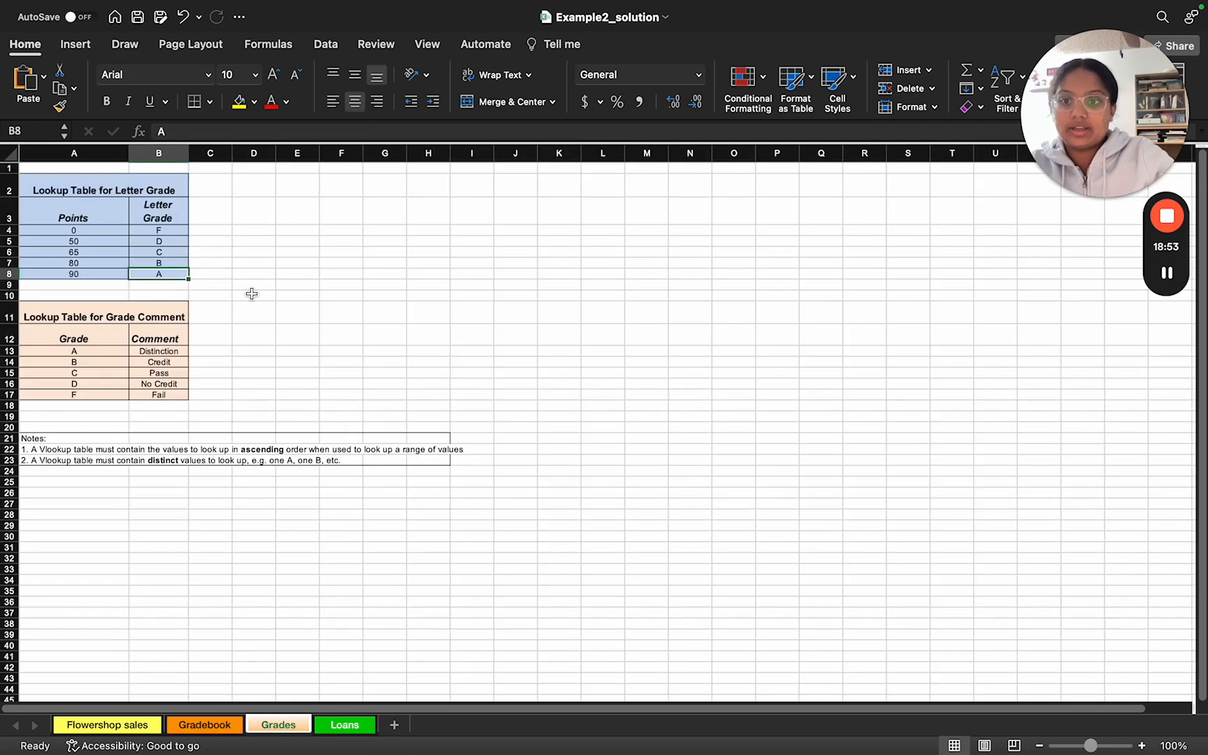
{"action": "scroll", "coordinate": [349, 227], "scroll_direction": "up", "scroll_amount": 5}
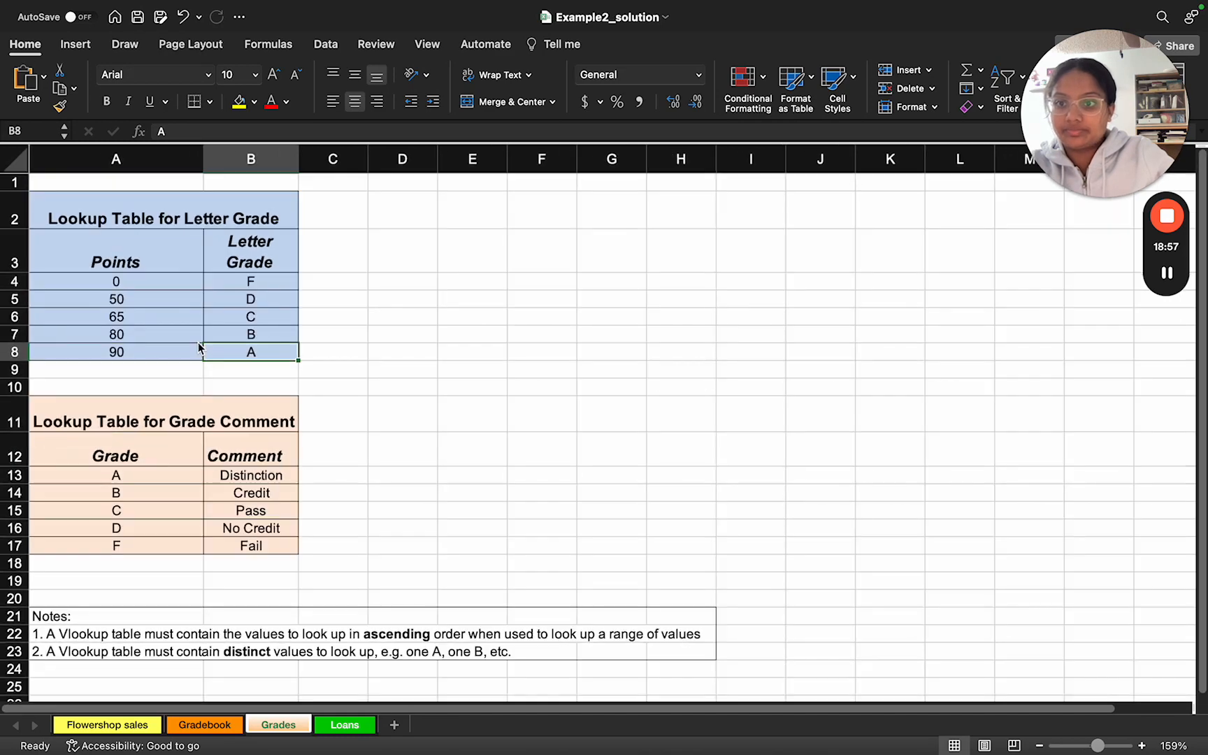
{"action": "left_click", "coordinate": [82, 282]}
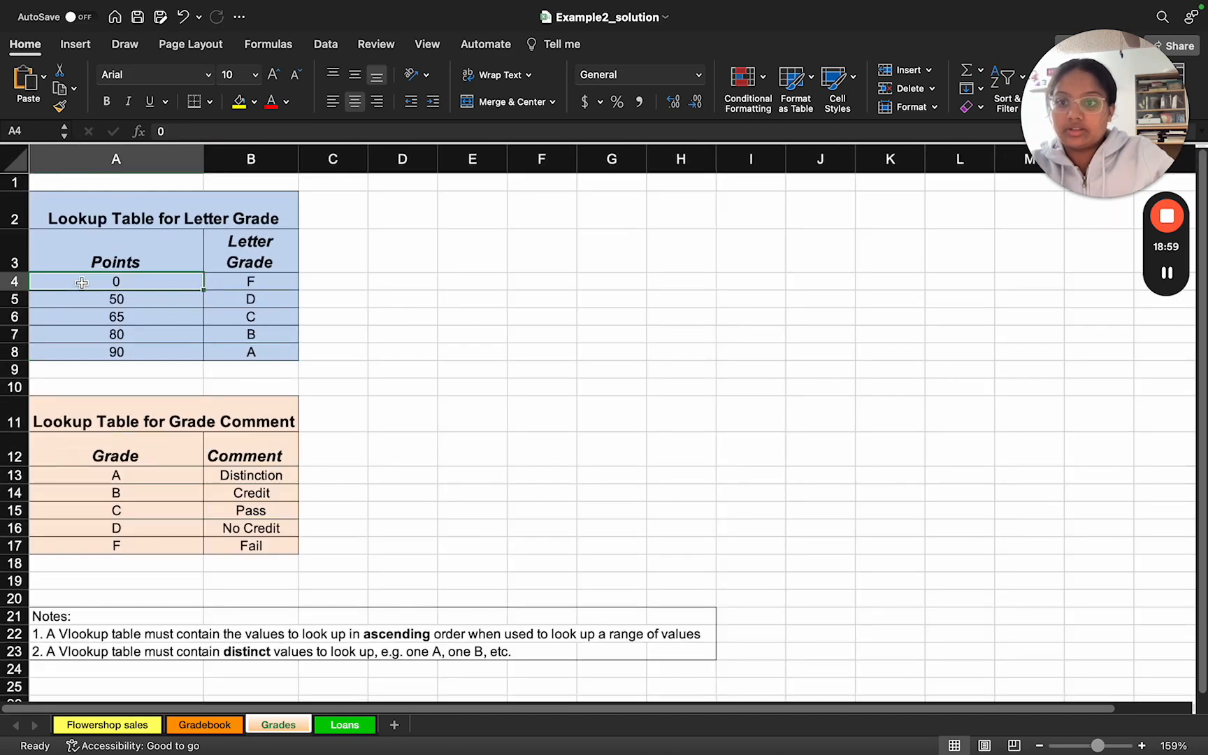
{"action": "left_click", "coordinate": [219, 355]}
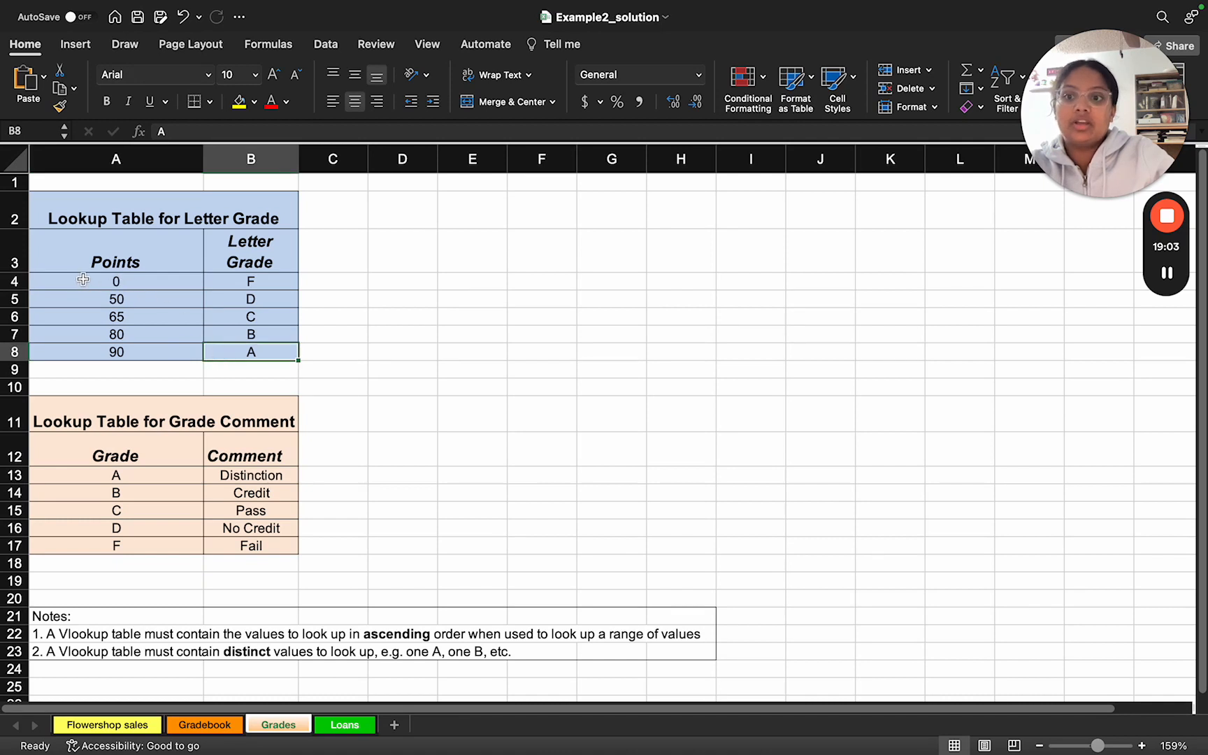
{"action": "left_click_drag", "start_coordinate": [83, 279], "coordinate": [243, 350]}
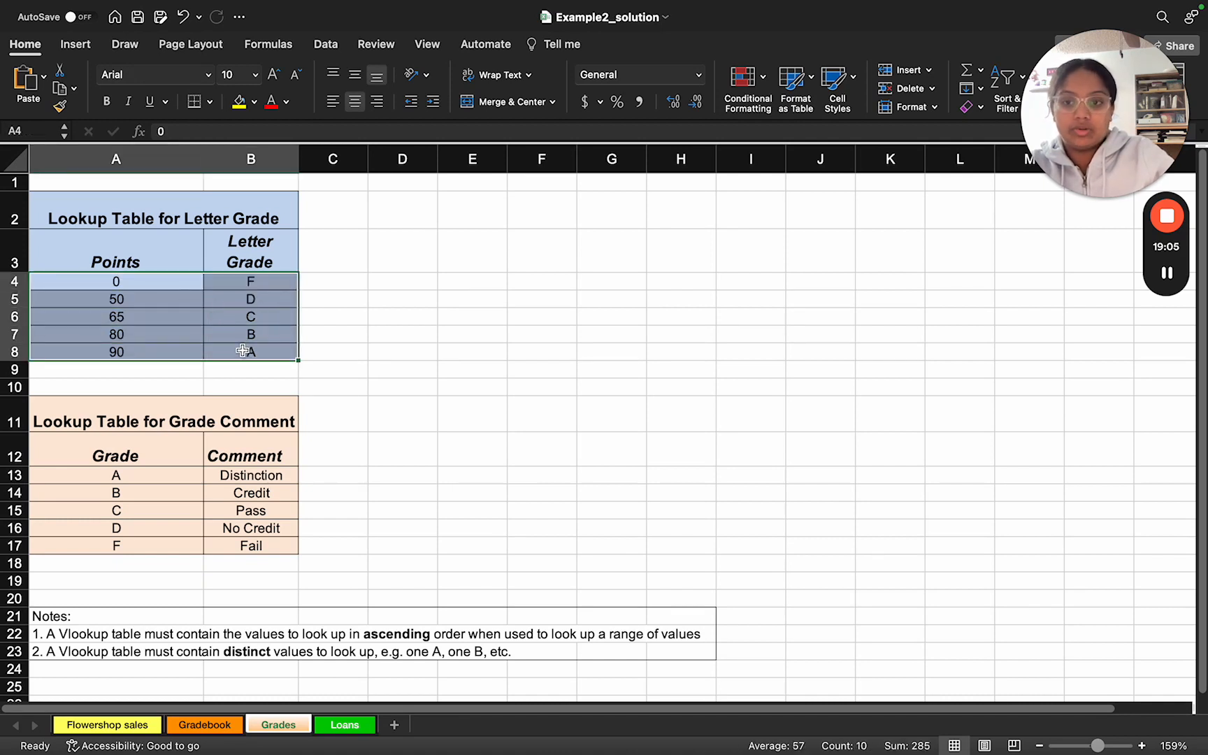
Step: Examine the column index 2 and TRUE arguments of the Gradebook's C2 VLOOKUP formula, and return to the Grades worksheet
{"action": "left_click", "coordinate": [212, 727]}
{"action": "double_click", "coordinate": [508, 224]}
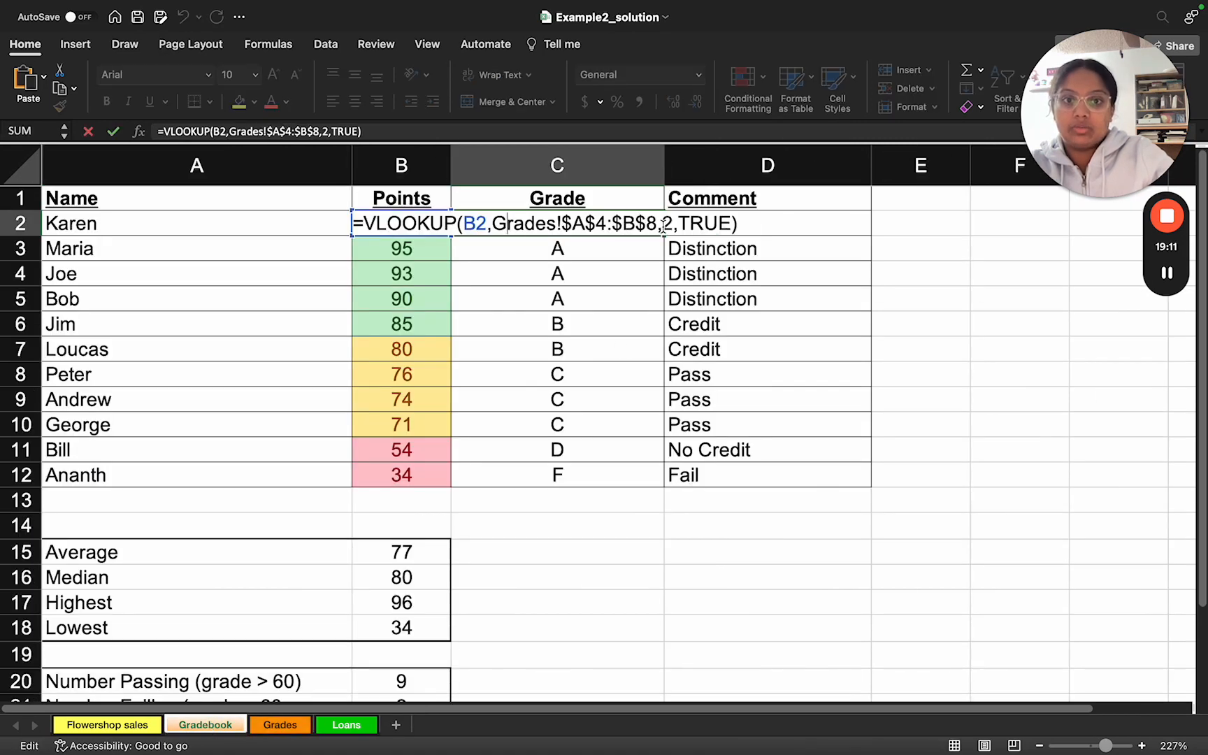
{"action": "left_click", "coordinate": [687, 223]}
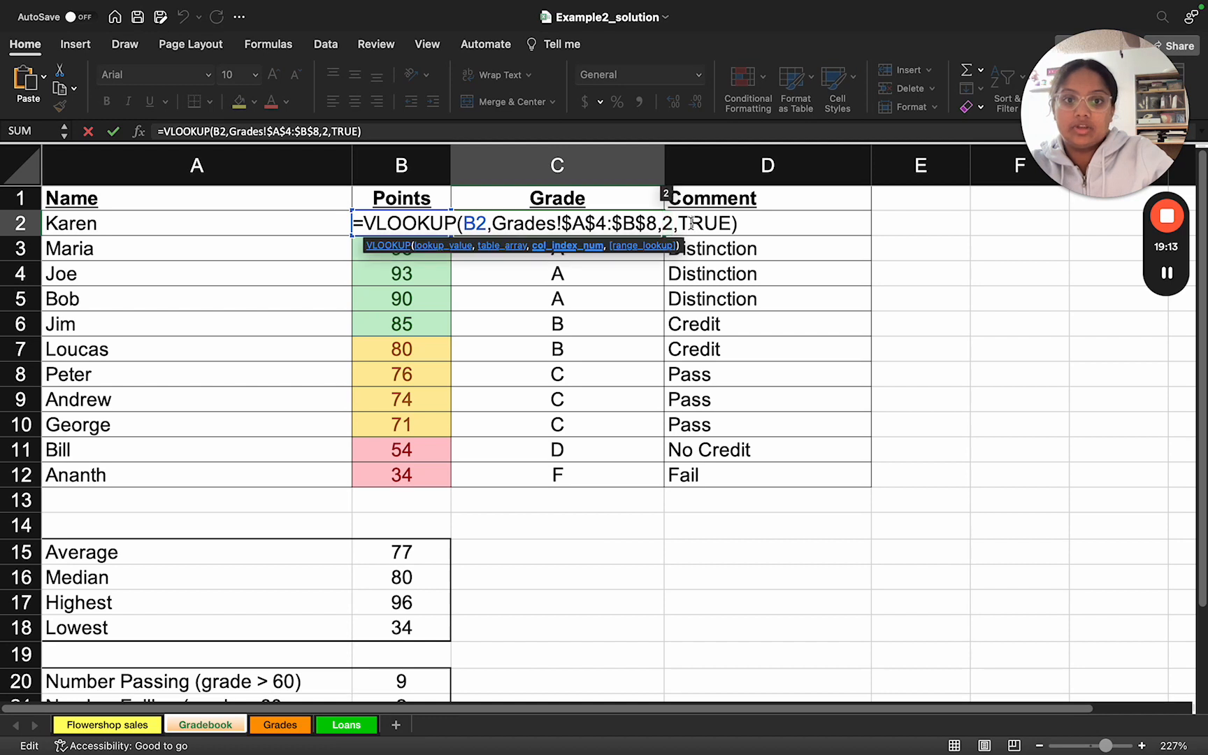
{"action": "left_click", "coordinate": [577, 541]}
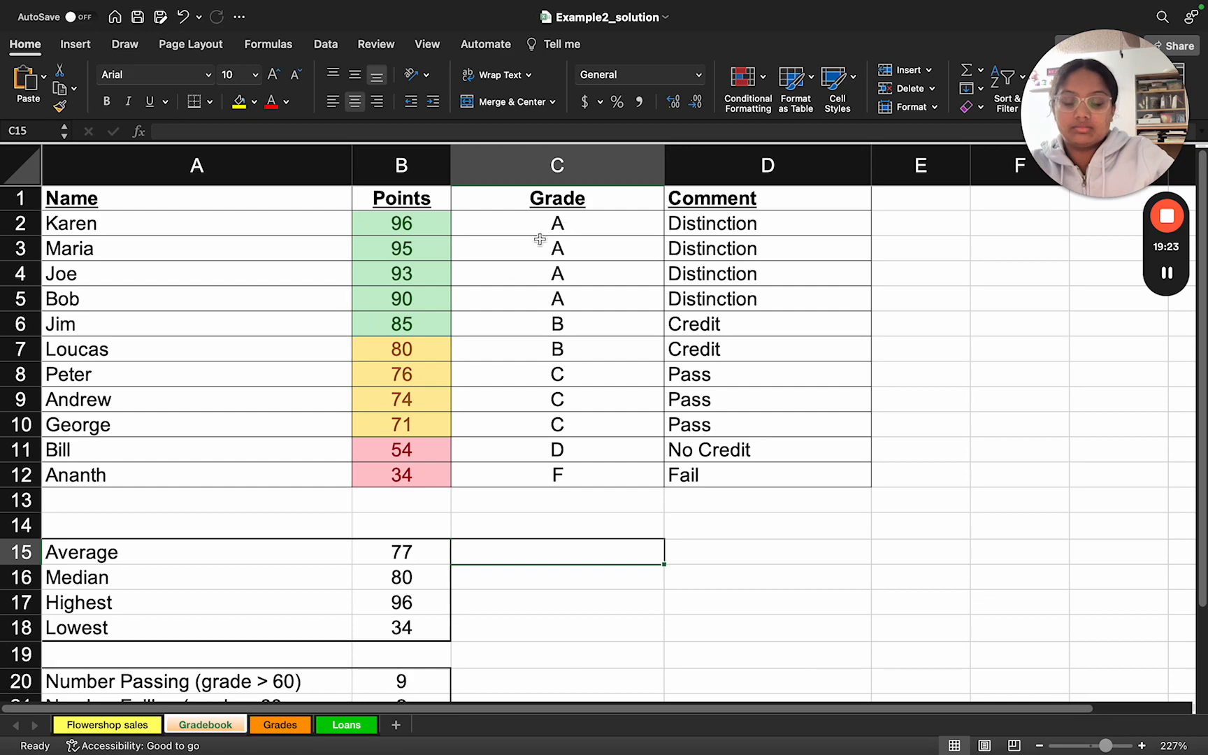
{"action": "left_click", "coordinate": [286, 727]}
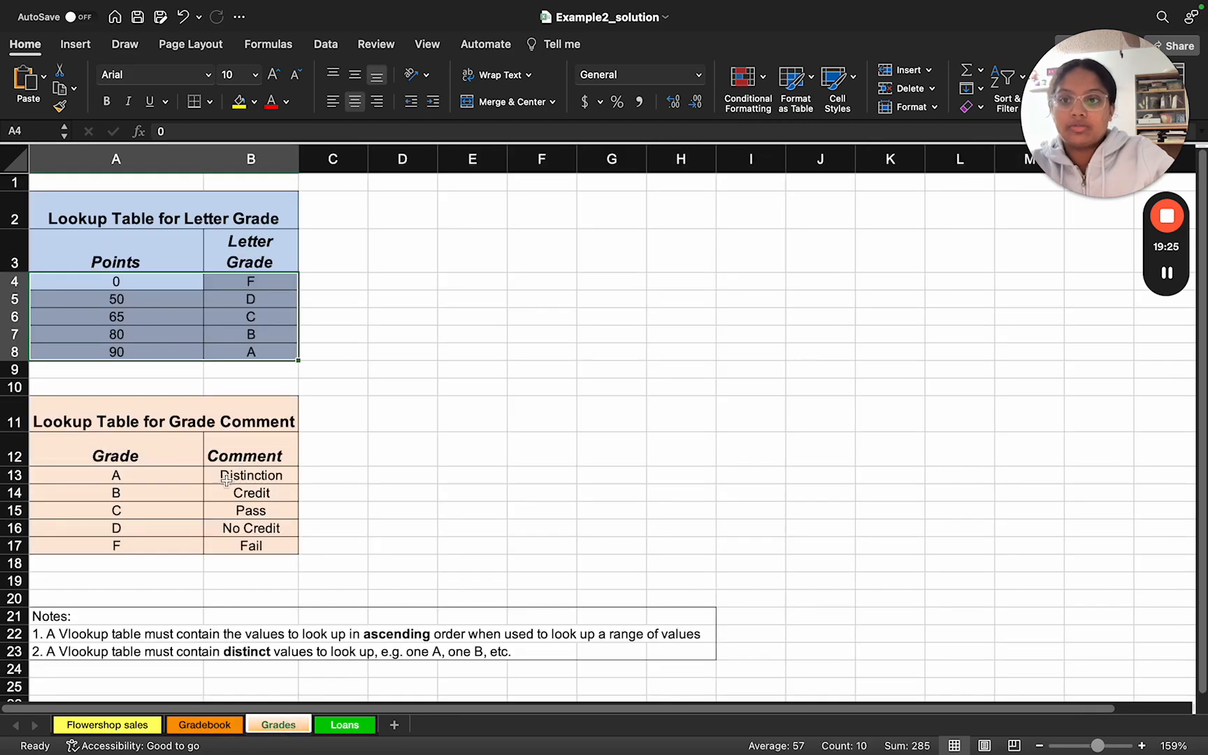
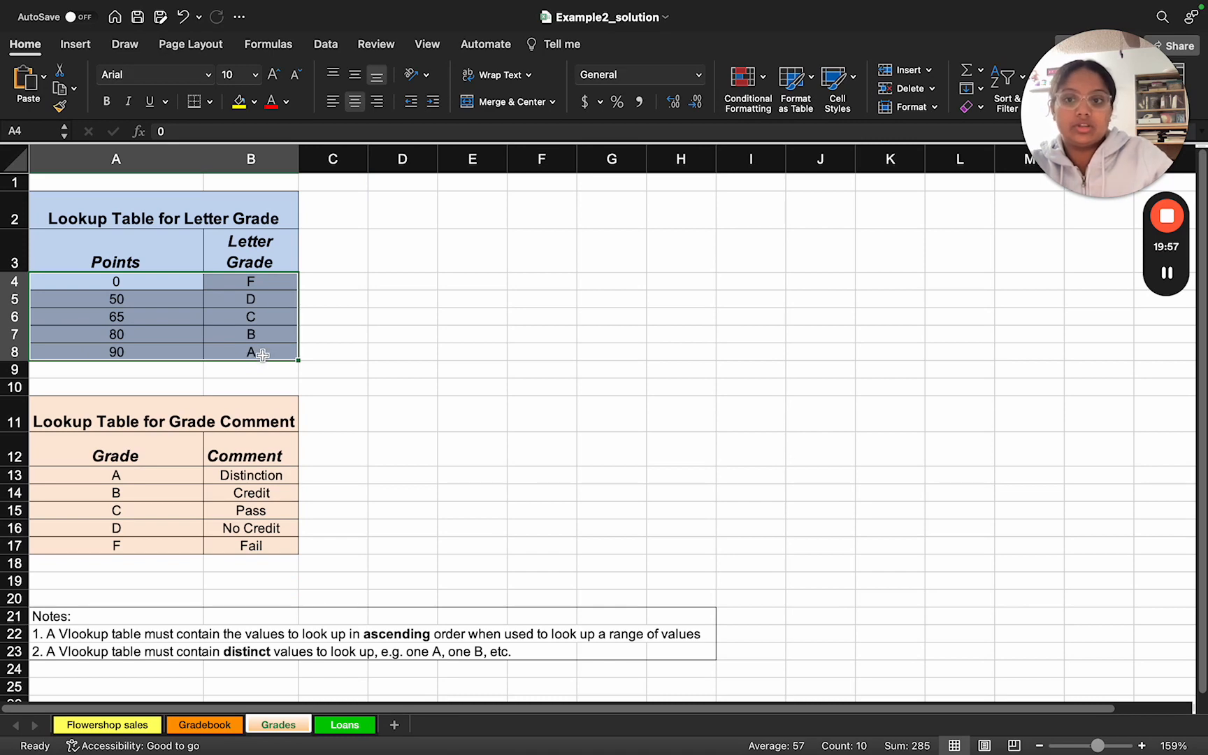
Step: Inspect the VLOOKUP formula in the Gradebook's Comment cell D2, discarding any edit
{"action": "left_click", "coordinate": [206, 725]}
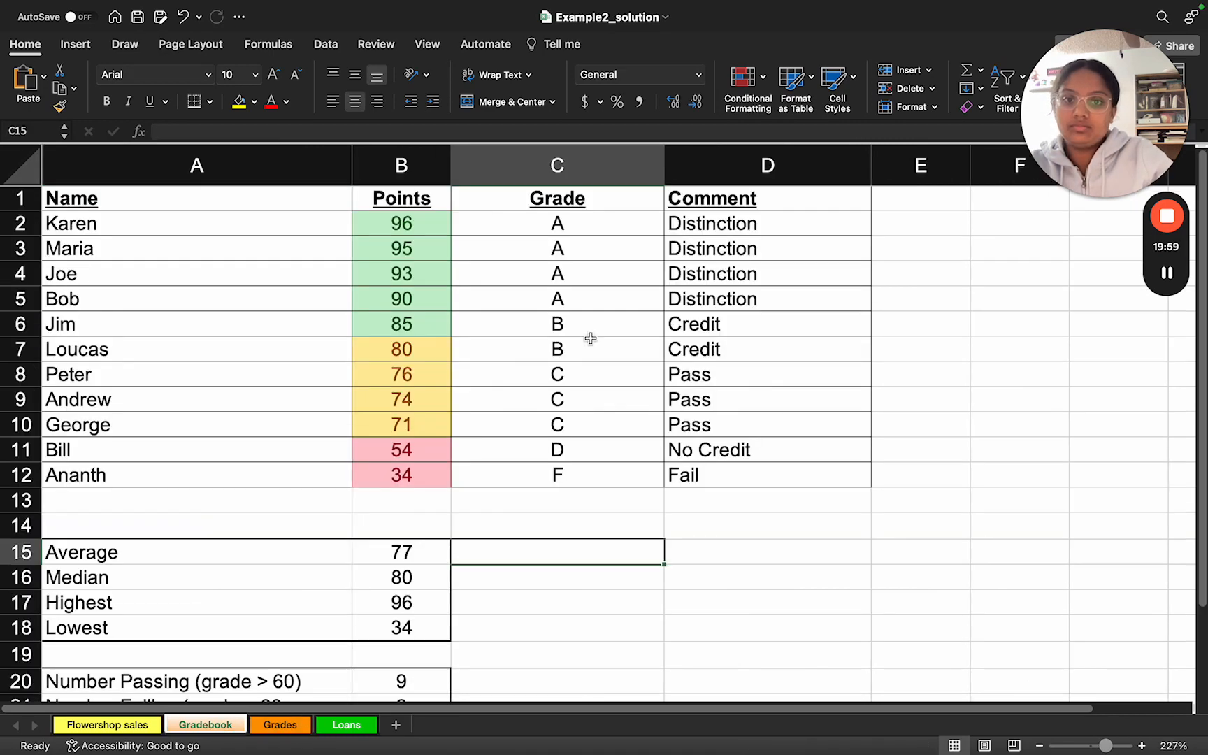
{"action": "left_click", "coordinate": [701, 225]}
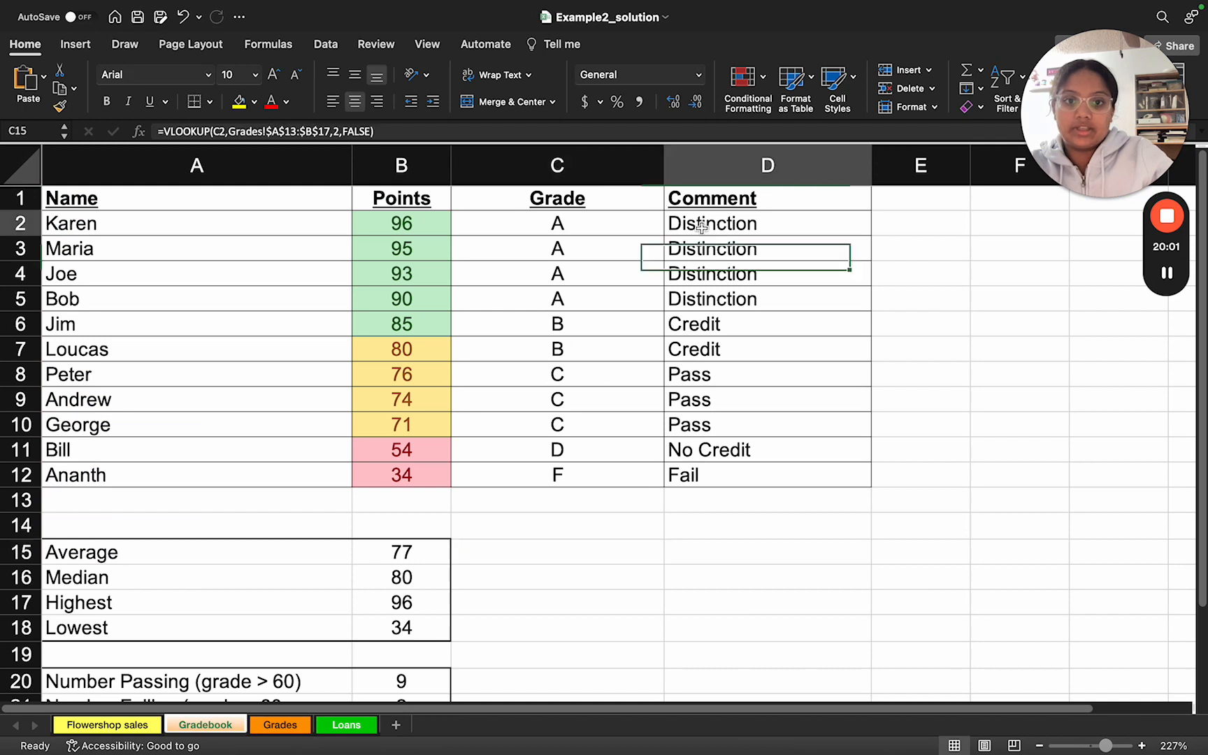
{"action": "double_click", "coordinate": [702, 225]}
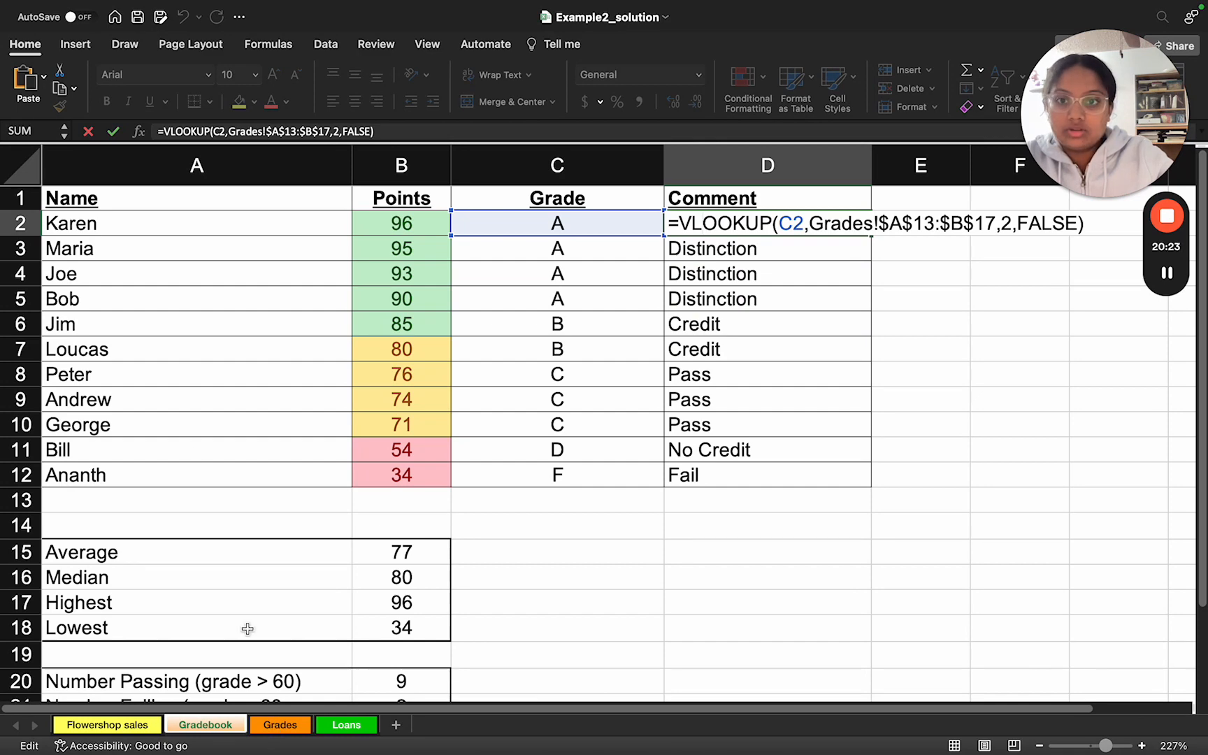
{"action": "left_click", "coordinate": [87, 130]}
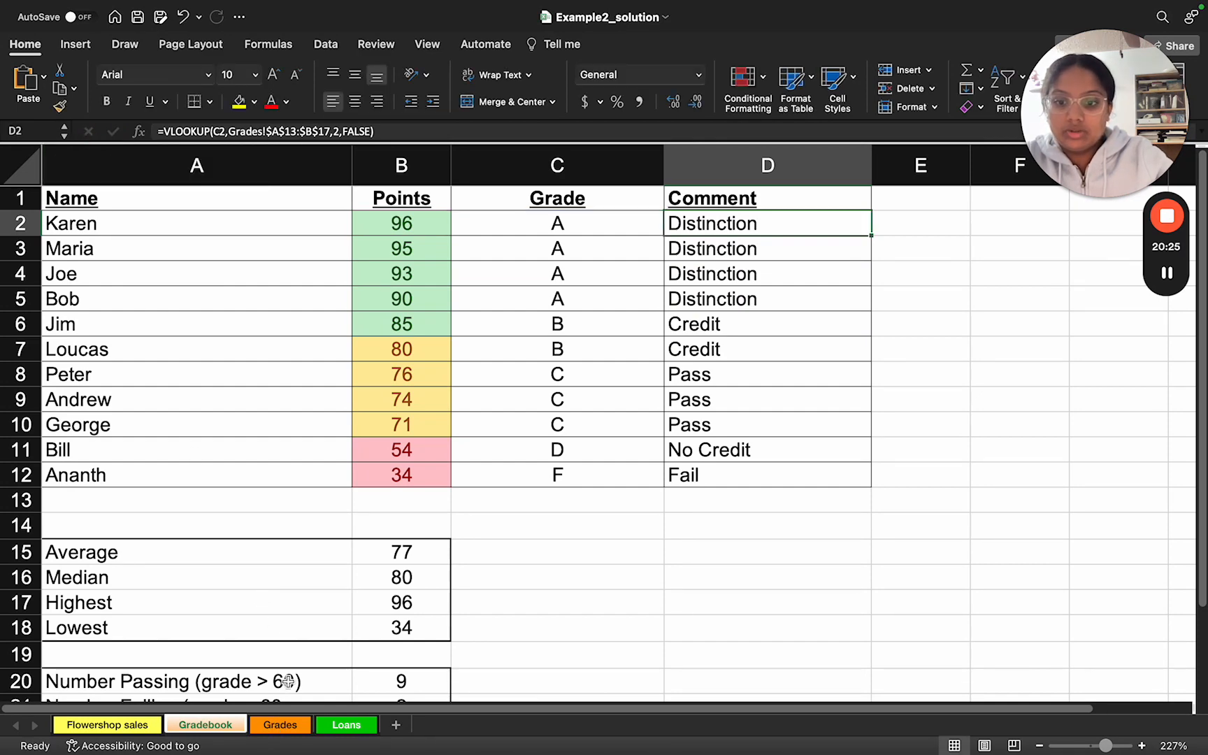
Step: Highlight the grade comment lookup range A13:B17 on the Grades worksheet, and trace grade A in A13 to its comment in B13
{"action": "left_click", "coordinate": [275, 727]}
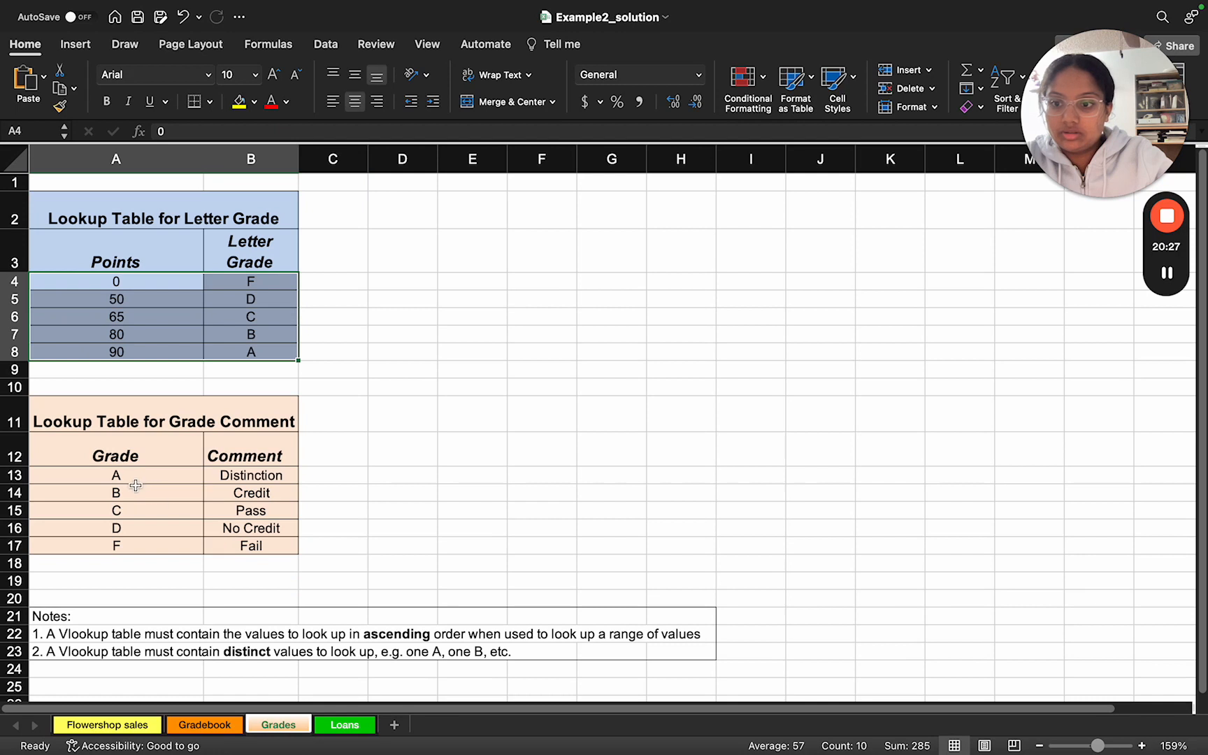
{"action": "left_click", "coordinate": [130, 478]}
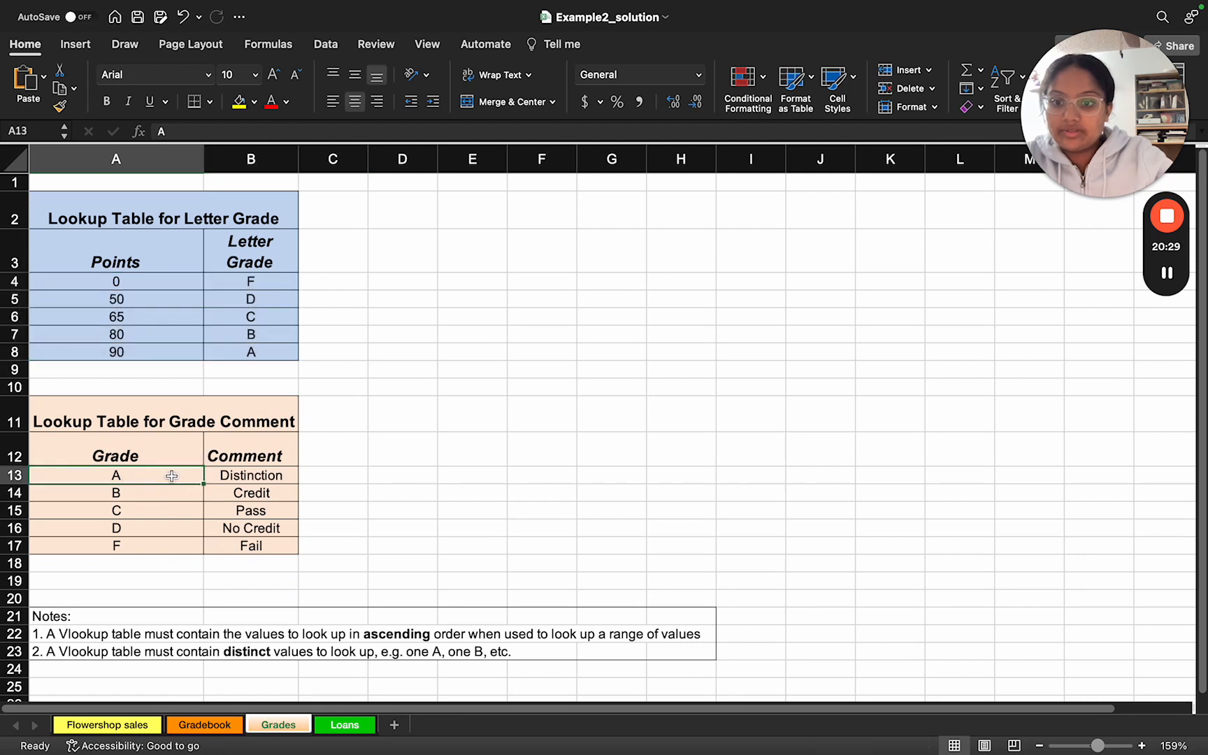
{"action": "left_click_drag", "start_coordinate": [170, 478], "coordinate": [212, 551]}
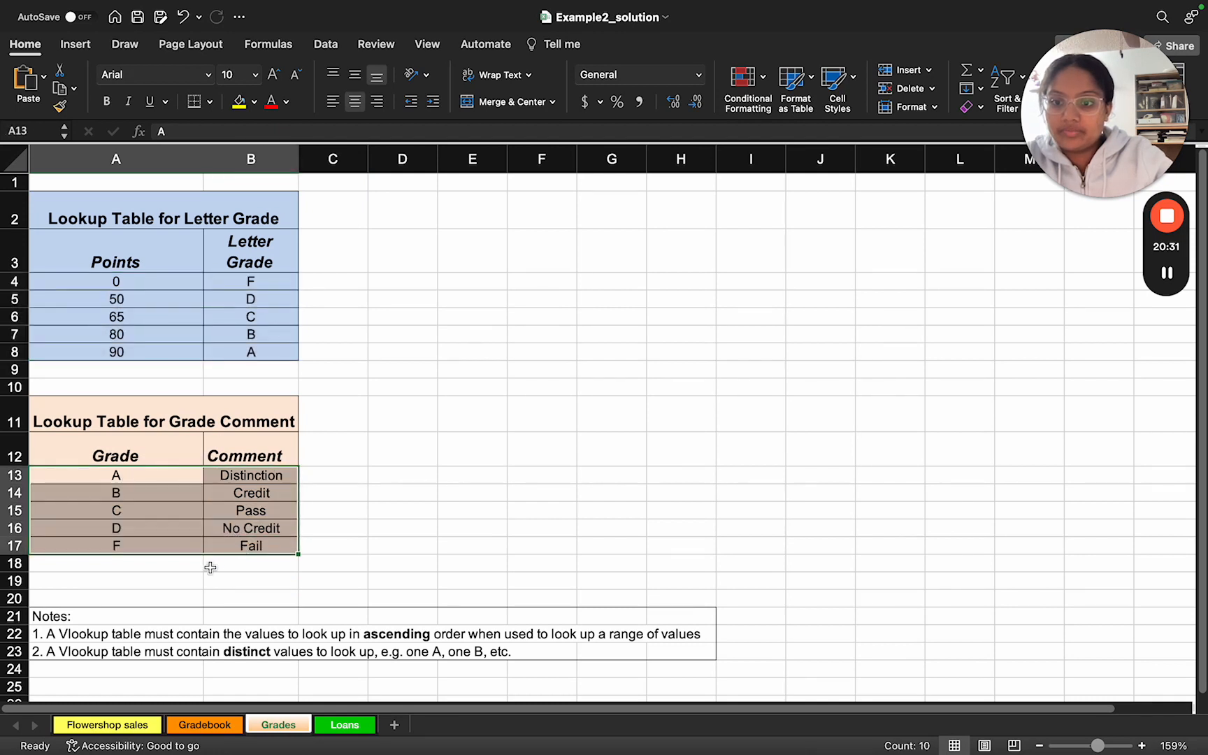
{"action": "left_click", "coordinate": [199, 569]}
{"action": "left_click", "coordinate": [156, 478]}
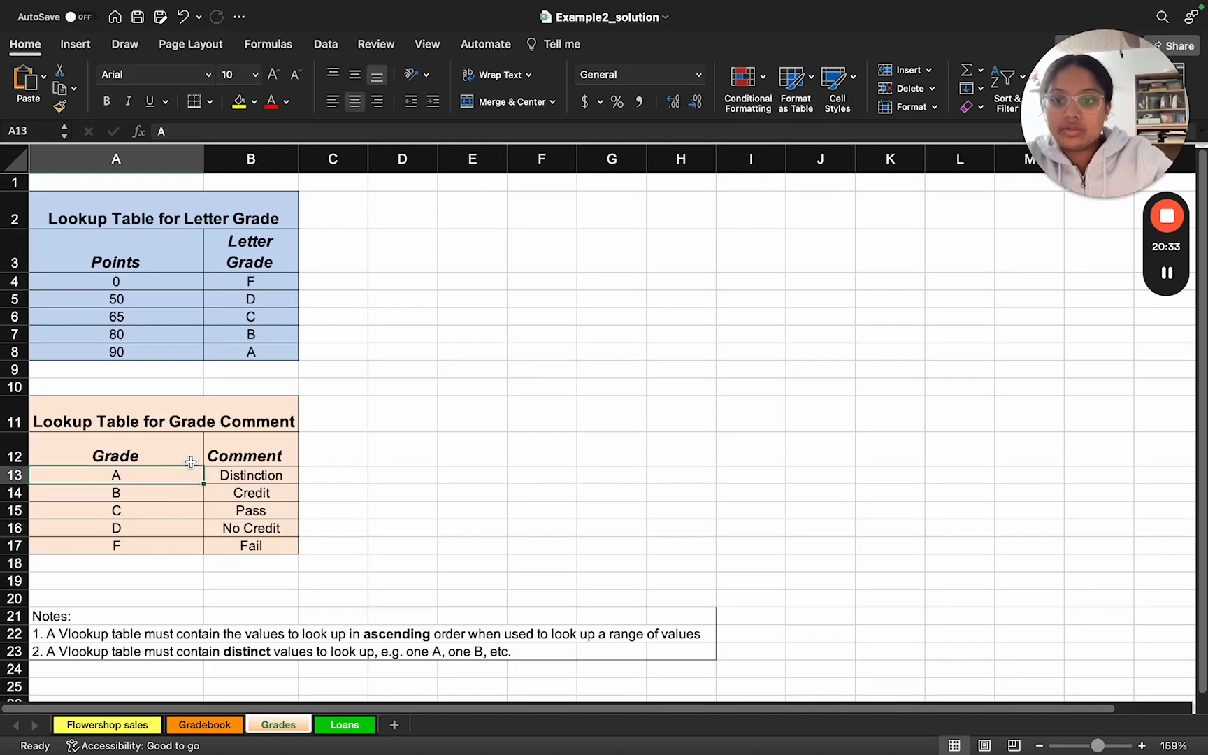
{"action": "left_click", "coordinate": [222, 479]}
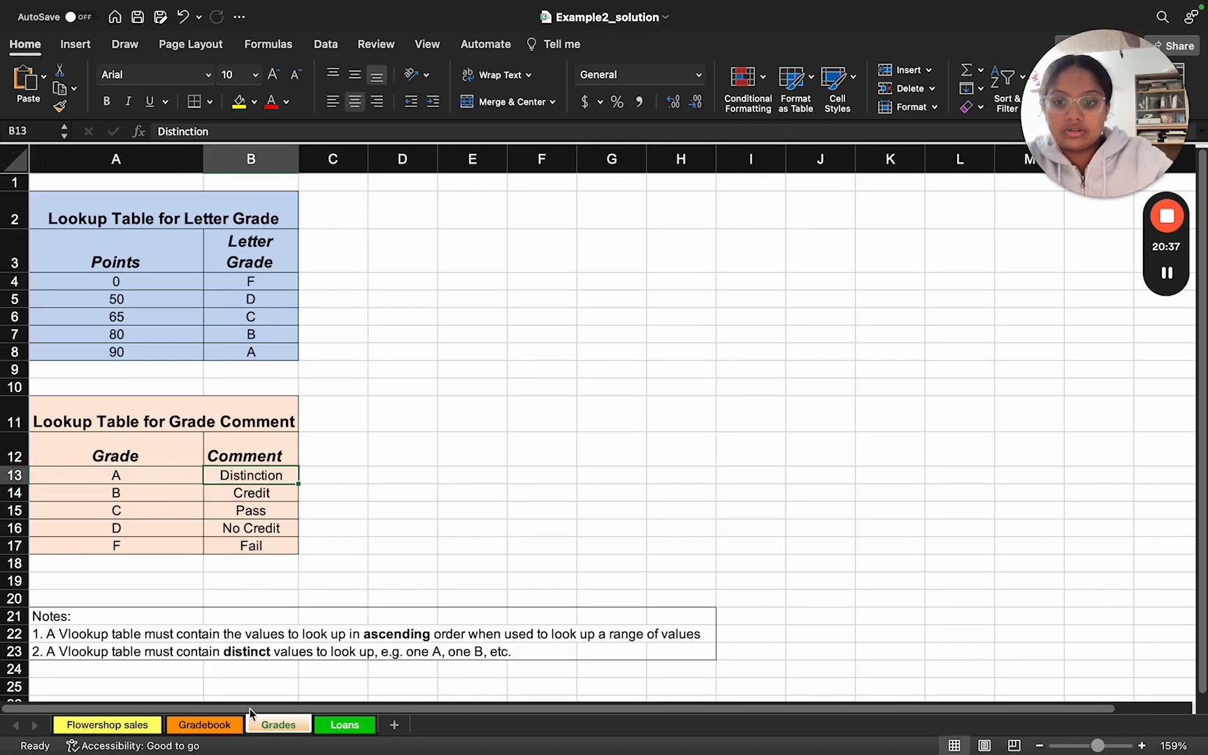
Step: Return to the Gradebook's C2 grade formula, and read the next slide's task on Average, Median, Min and Max before switching back to the workbook
{"action": "left_click", "coordinate": [206, 725]}
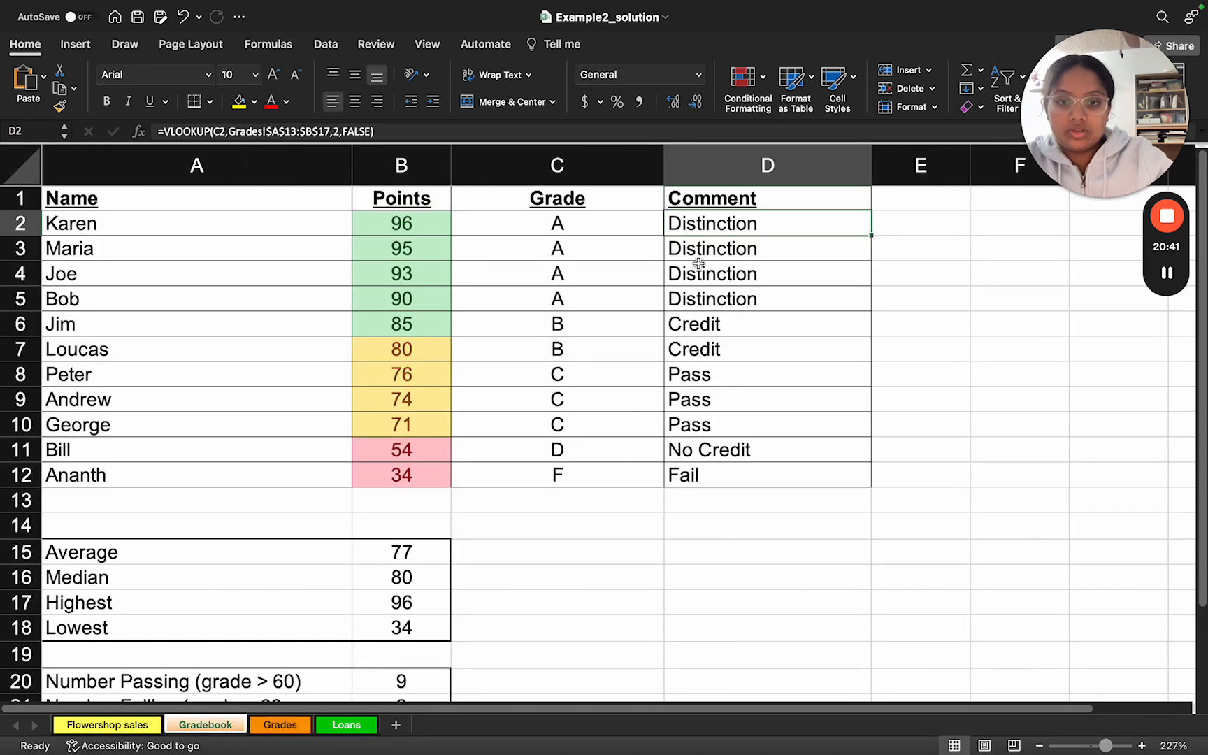
{"action": "left_click", "coordinate": [618, 228]}
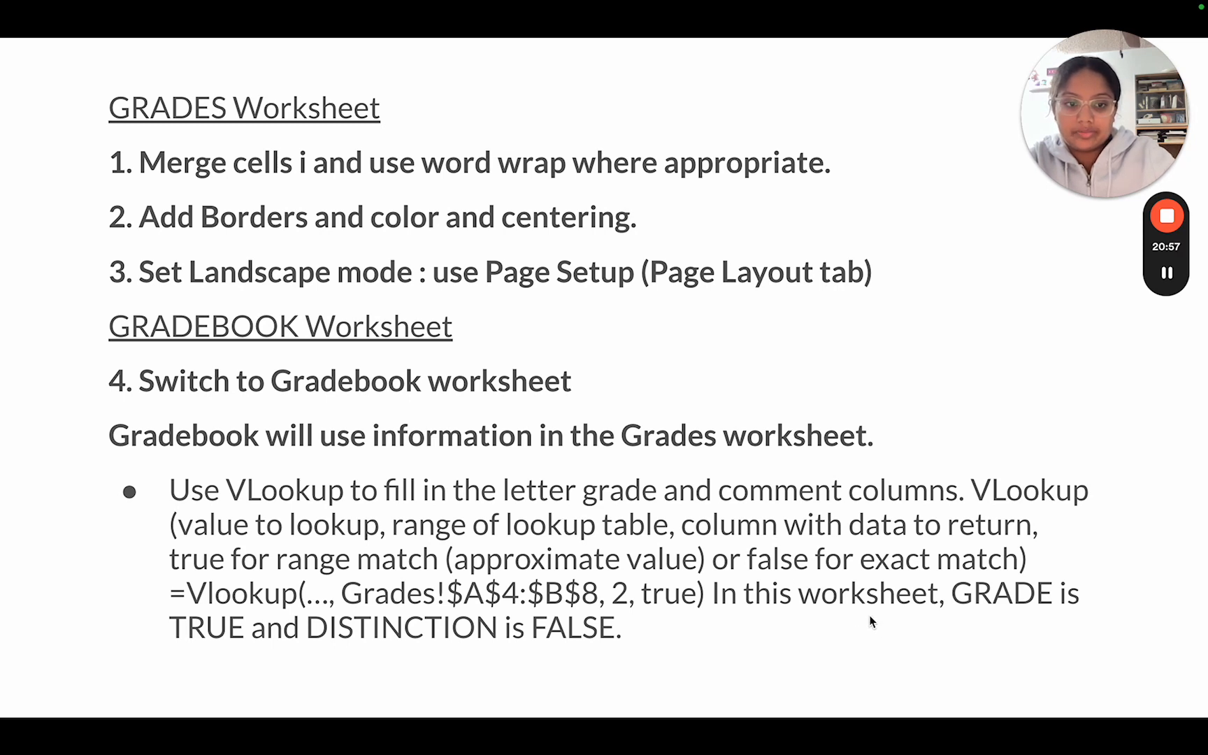
{"action": "key", "text": "Right"}
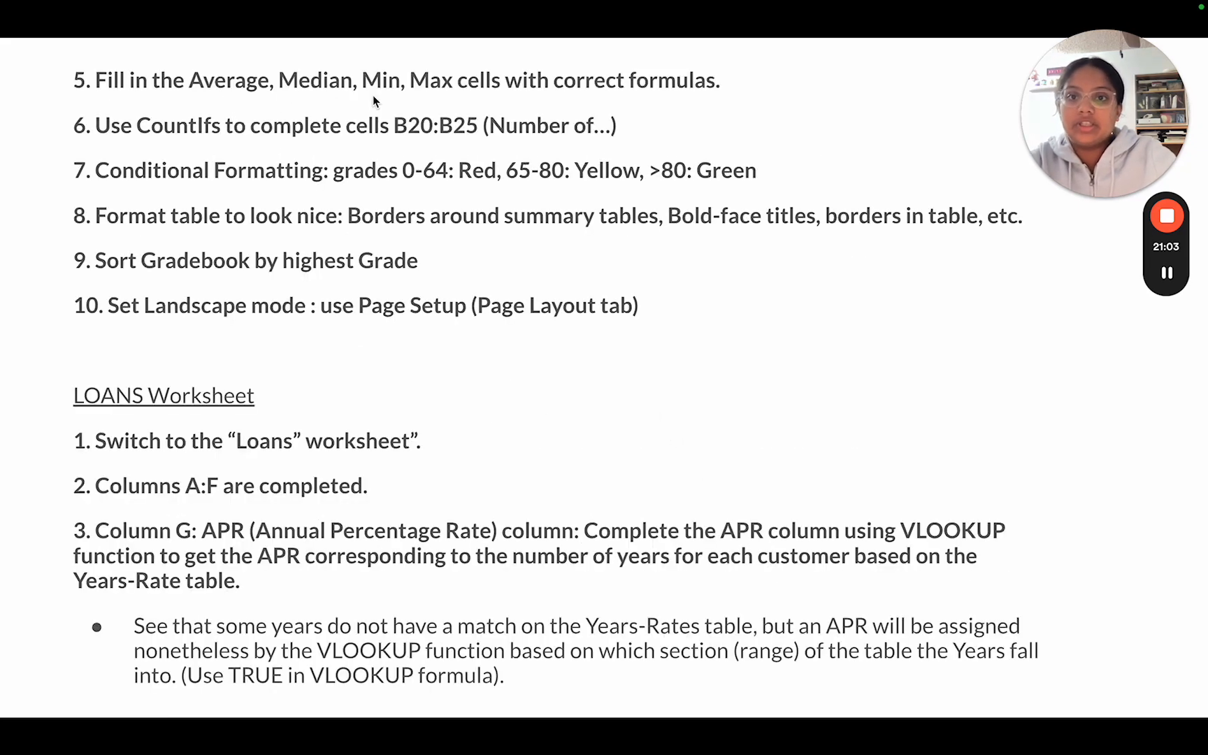
{"action": "key", "text": "ctrl+Left"}
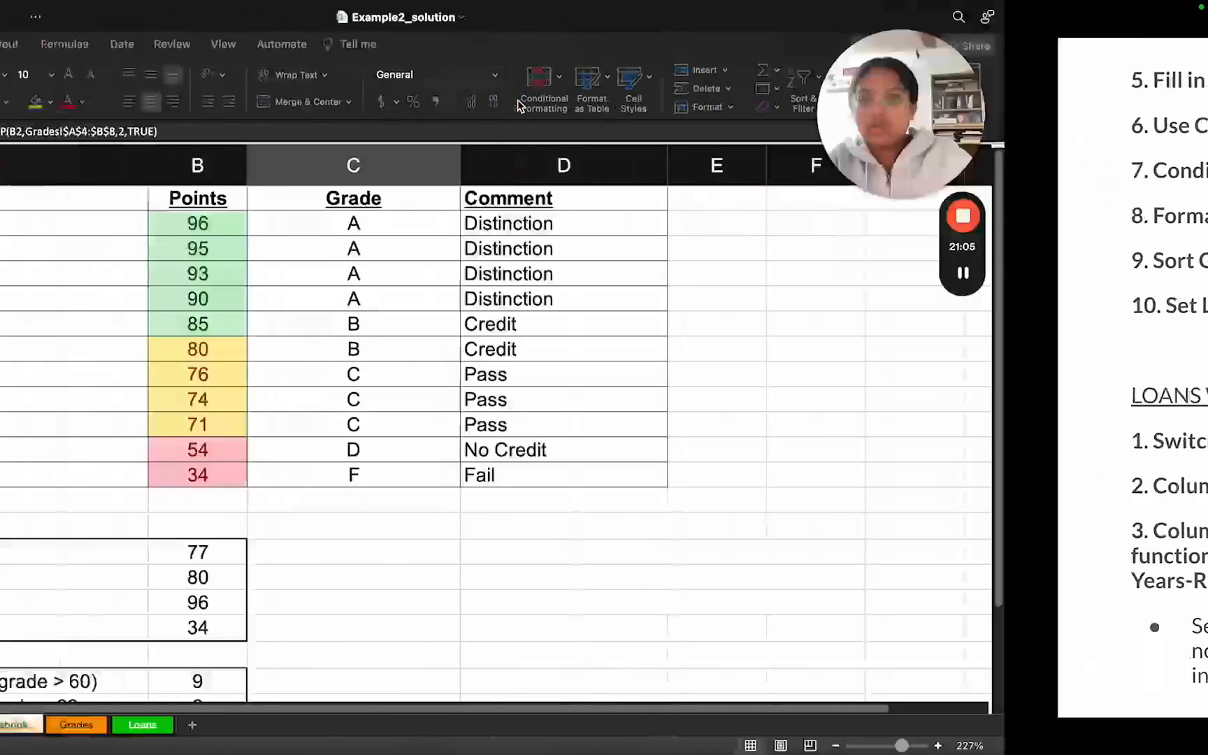
Step: Examine the Gradebook's summary tables and the AVERAGE formula in B15 against the Points range B2:B12
{"action": "scroll", "coordinate": [425, 390], "scroll_direction": "down", "scroll_amount": 5}
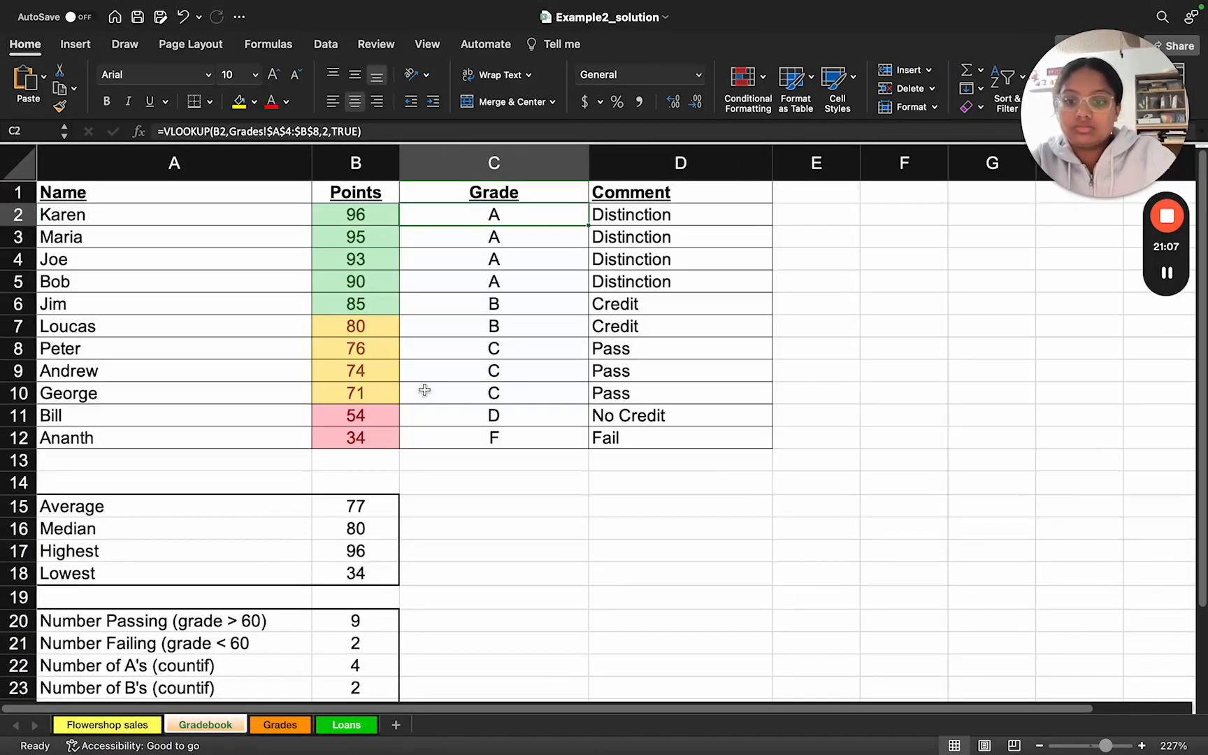
{"action": "scroll", "coordinate": [405, 401], "scroll_direction": "down", "scroll_amount": 3}
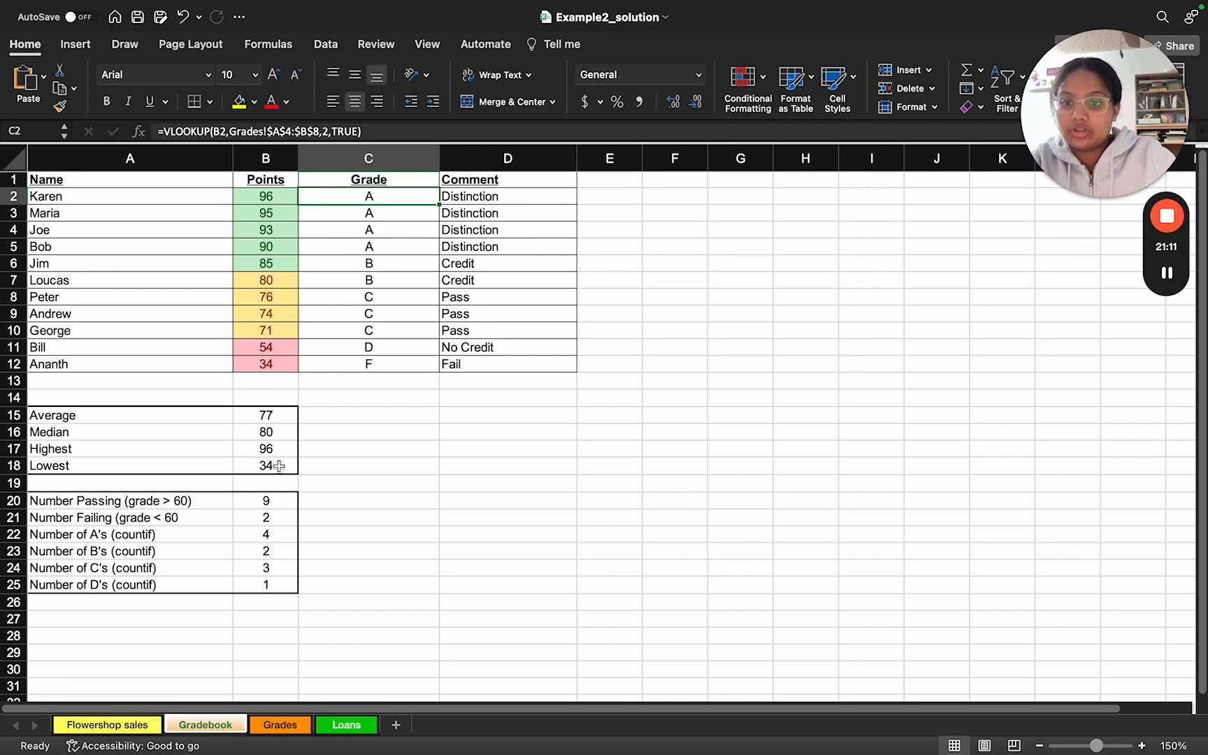
{"action": "scroll", "coordinate": [278, 468], "scroll_direction": "up", "scroll_amount": 4}
{"action": "scroll", "coordinate": [280, 465], "scroll_direction": "up", "scroll_amount": 1}
{"action": "scroll", "coordinate": [280, 465], "scroll_direction": "down", "scroll_amount": 2}
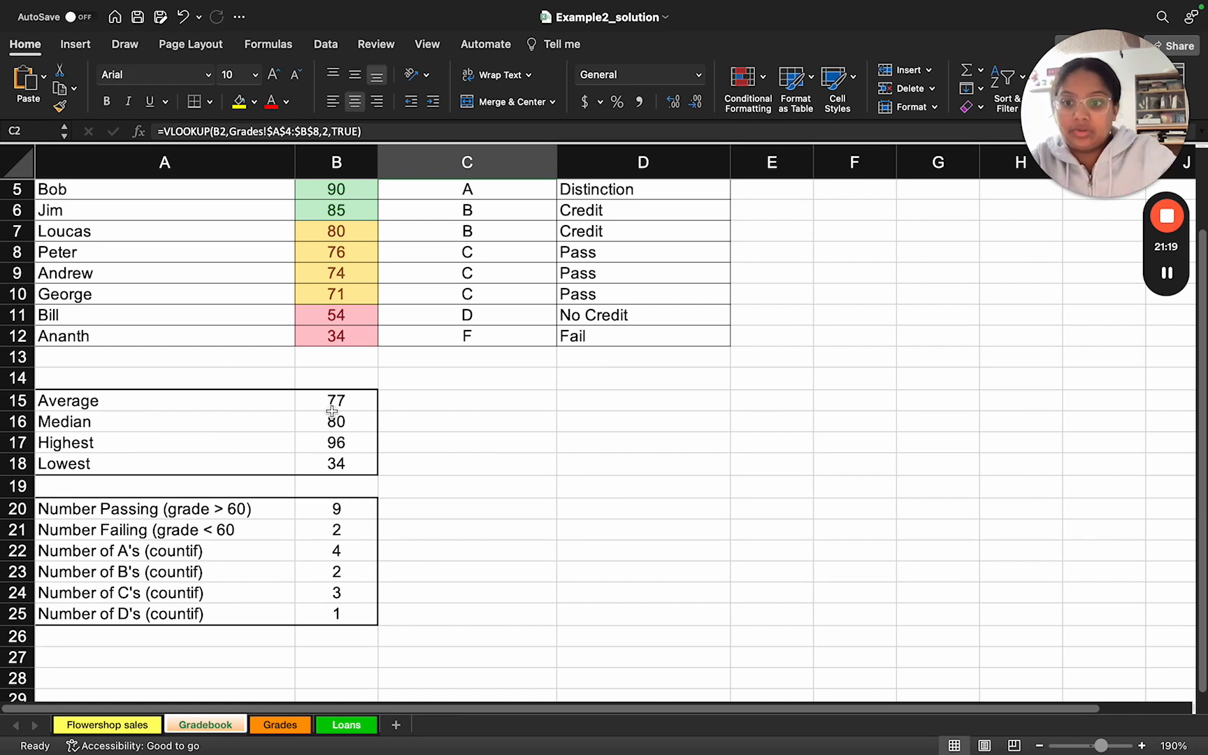
{"action": "double_click", "coordinate": [325, 403]}
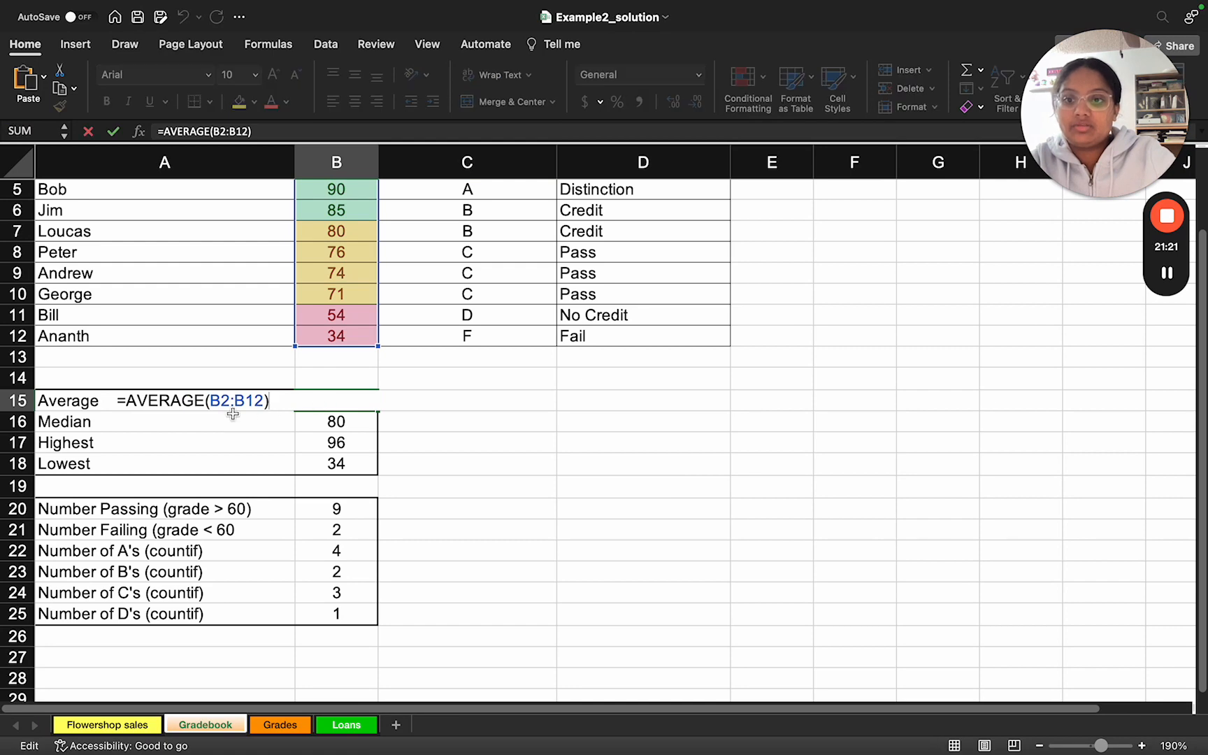
{"action": "scroll", "coordinate": [273, 411], "scroll_direction": "up", "scroll_amount": 4}
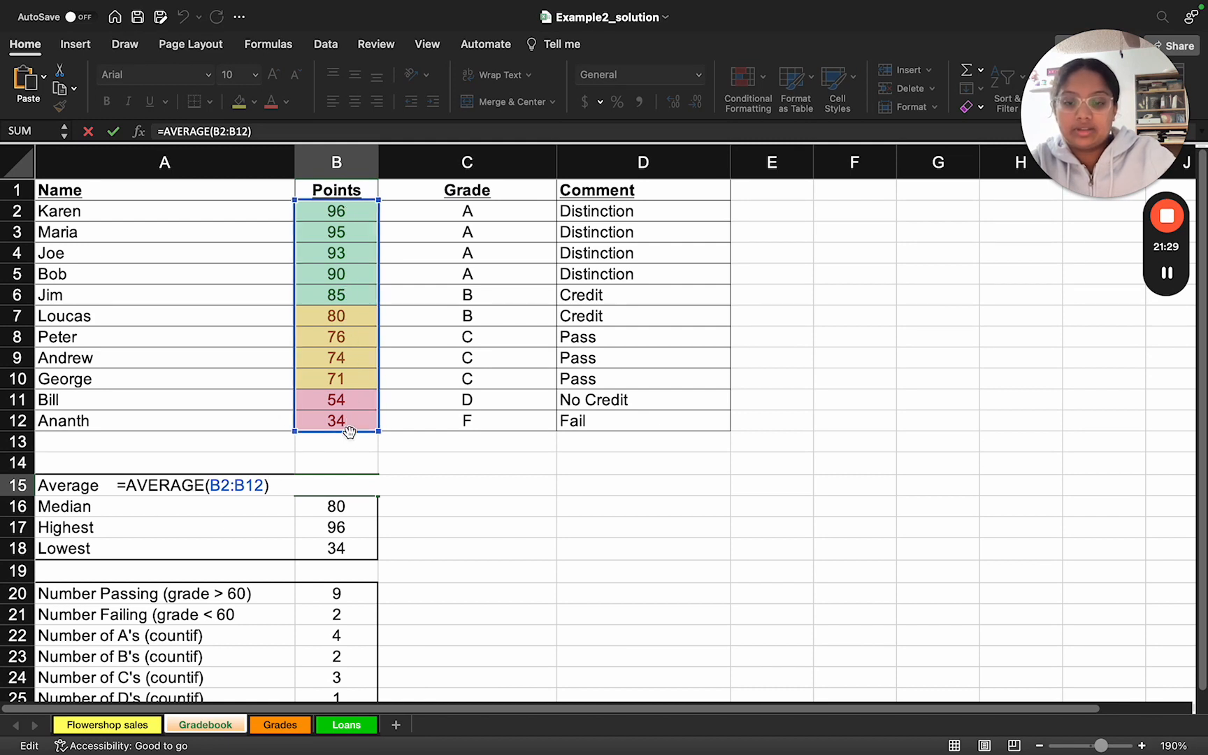
{"action": "left_click", "coordinate": [409, 531]}
Step: Inspect the Median, Highest and Lowest formulas in B16:B18, leaving them unedited
{"action": "double_click", "coordinate": [356, 514]}
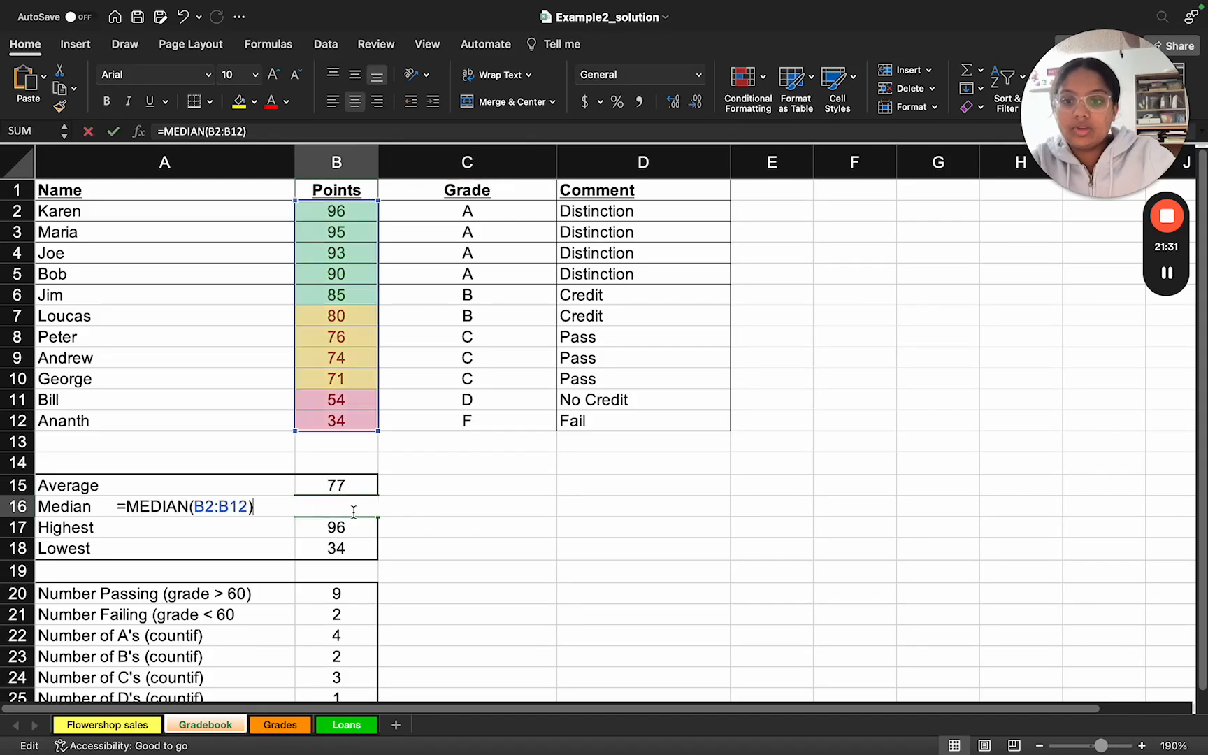
{"action": "double_click", "coordinate": [332, 528]}
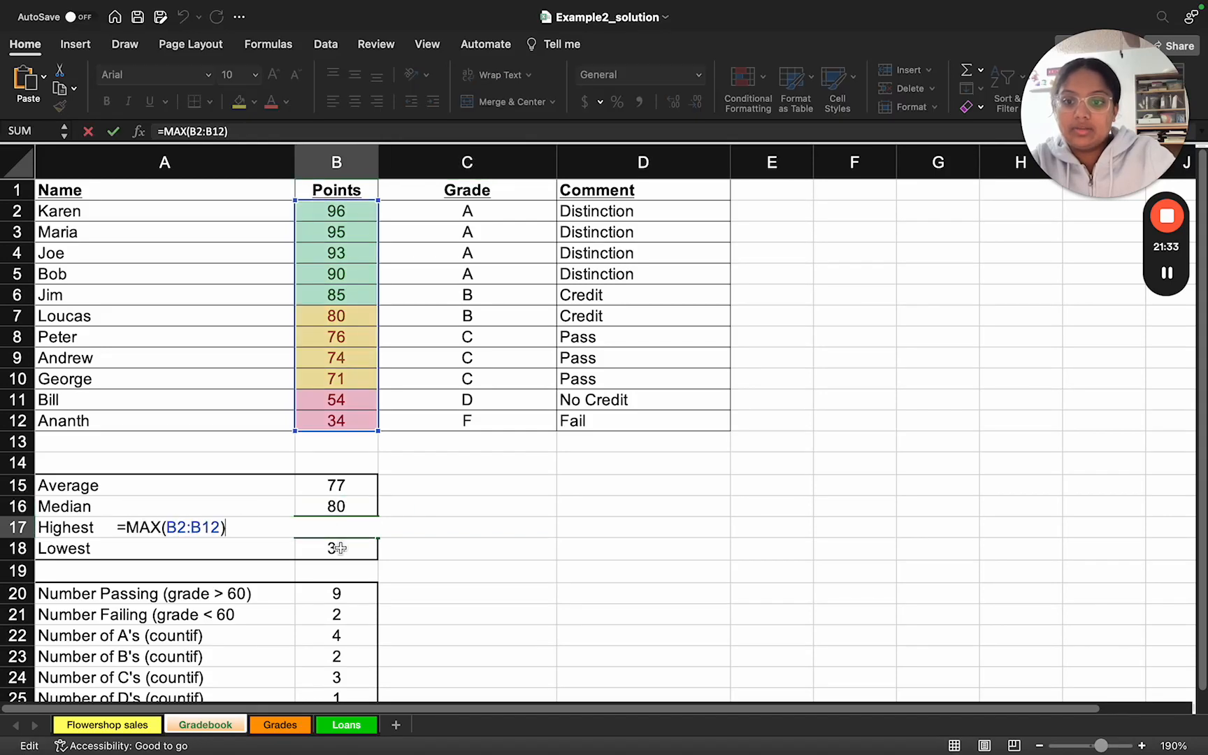
{"action": "double_click", "coordinate": [324, 551]}
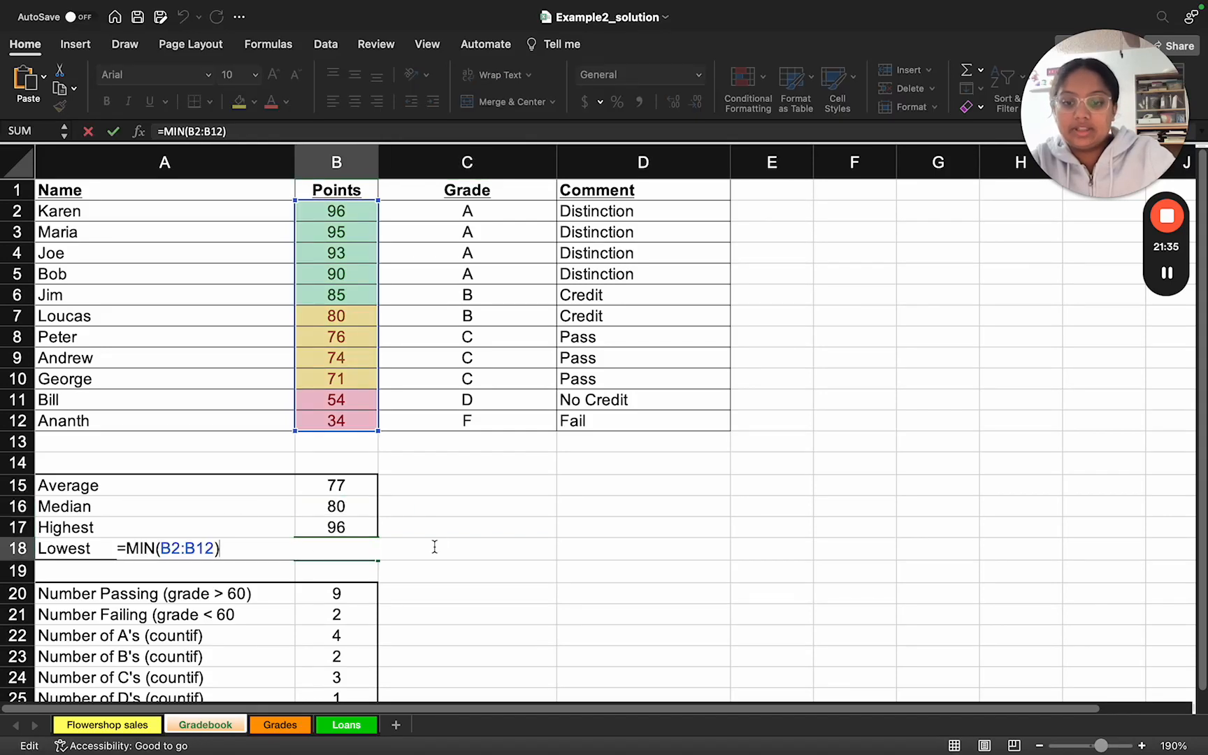
{"action": "left_click", "coordinate": [418, 528]}
{"action": "scroll", "coordinate": [418, 525], "scroll_direction": "down", "scroll_amount": 3}
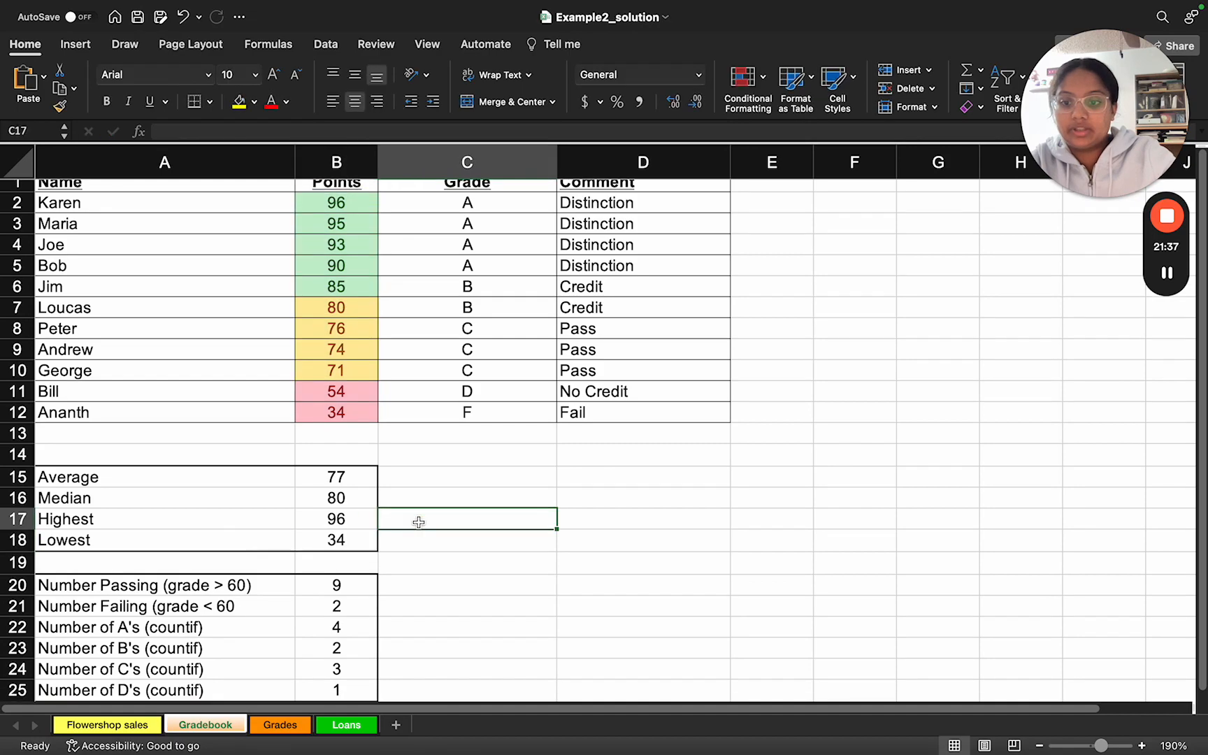
Step: Read the slide's CountIfs task, and compare the Number Passing formula in B20 with the Points column, keeping the formula as it is
{"action": "key", "text": "ctrl+Right"}
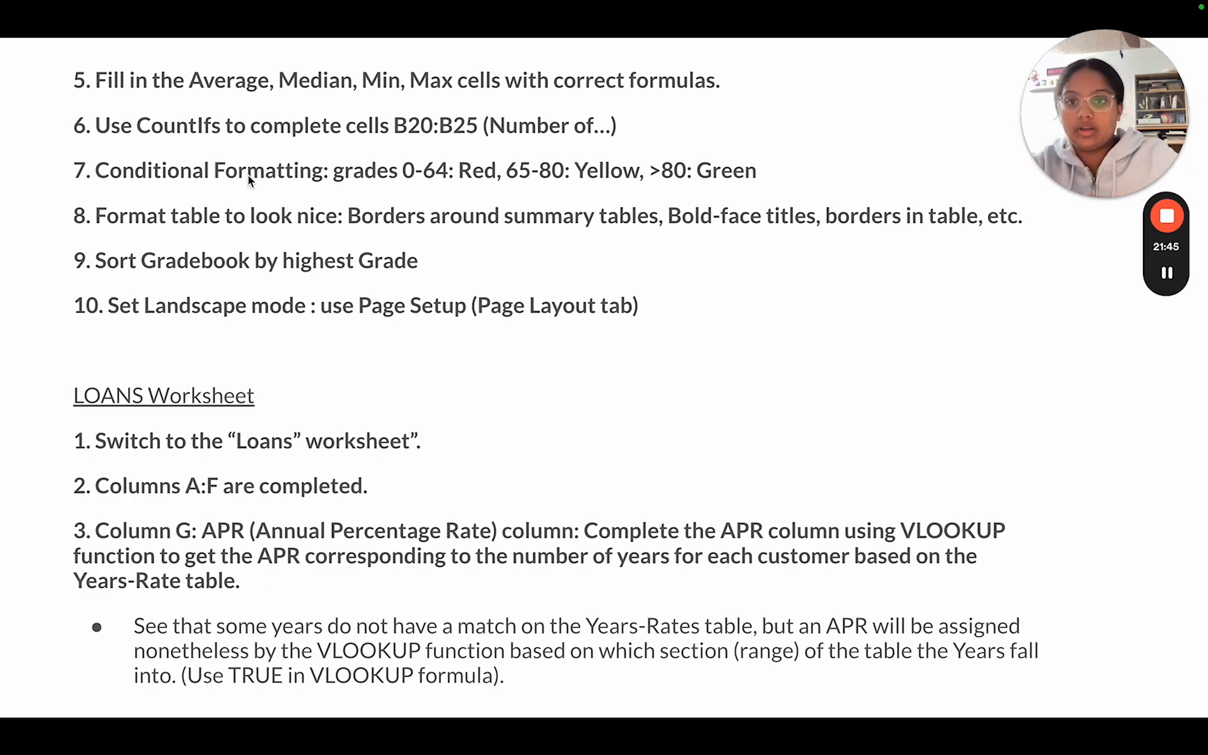
{"action": "key", "text": "ctrl+Left"}
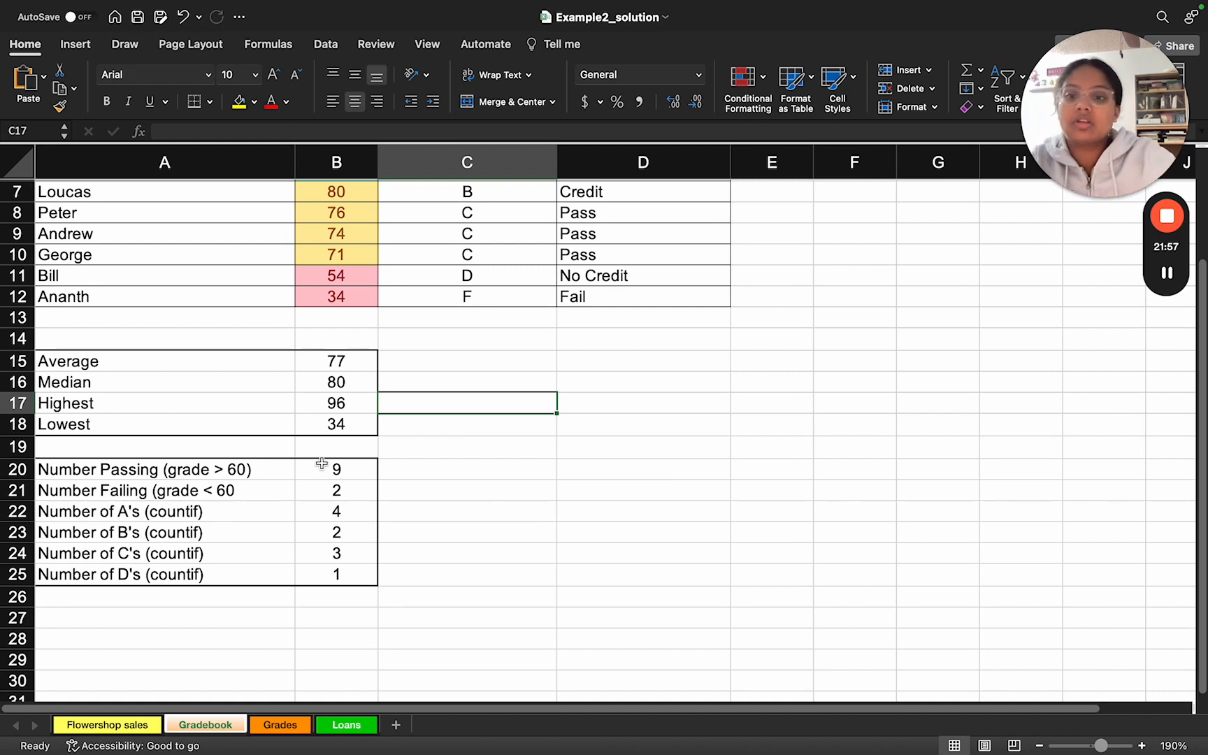
{"action": "double_click", "coordinate": [317, 467]}
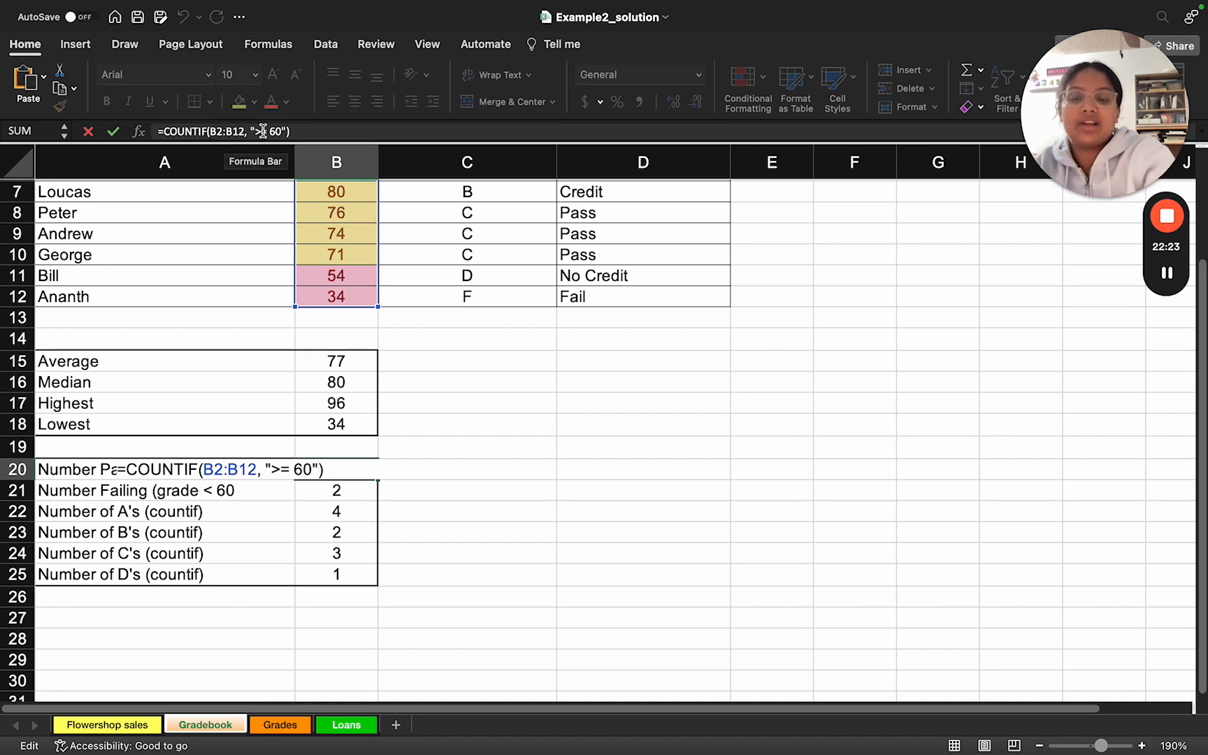
{"action": "scroll", "coordinate": [305, 370], "scroll_direction": "up", "scroll_amount": 6}
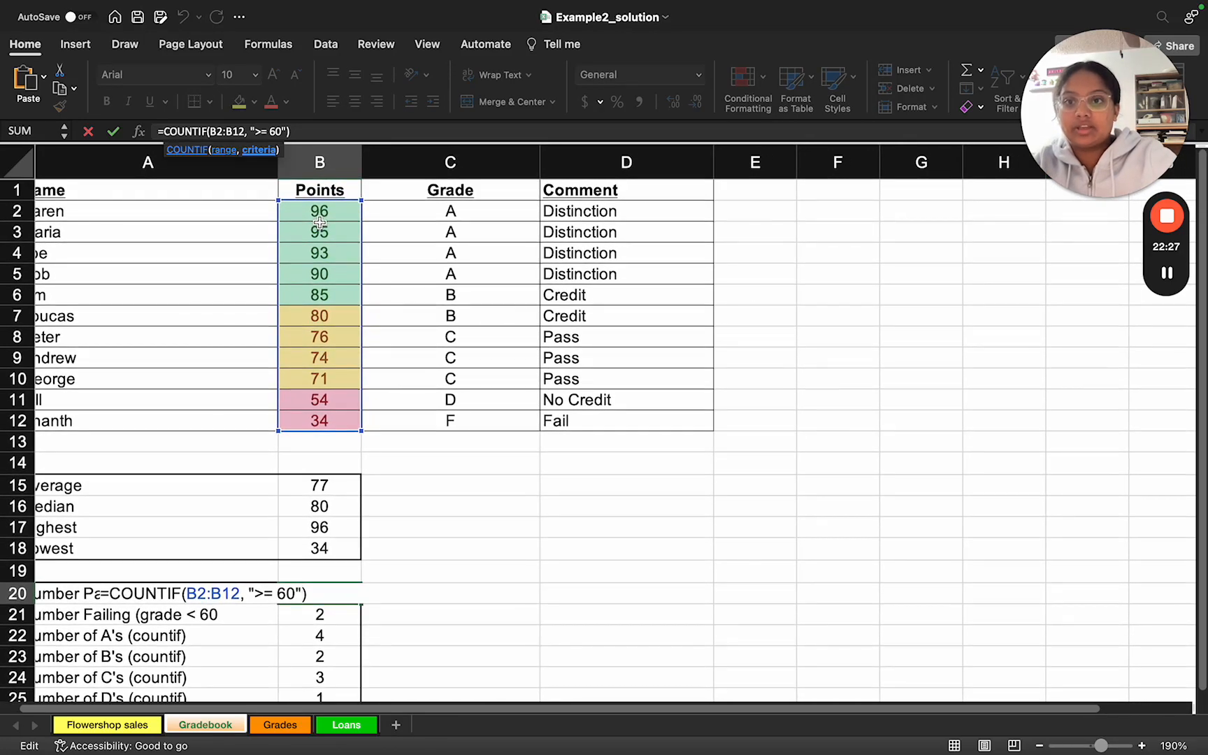
{"action": "scroll", "coordinate": [363, 373], "scroll_direction": "down", "scroll_amount": 4}
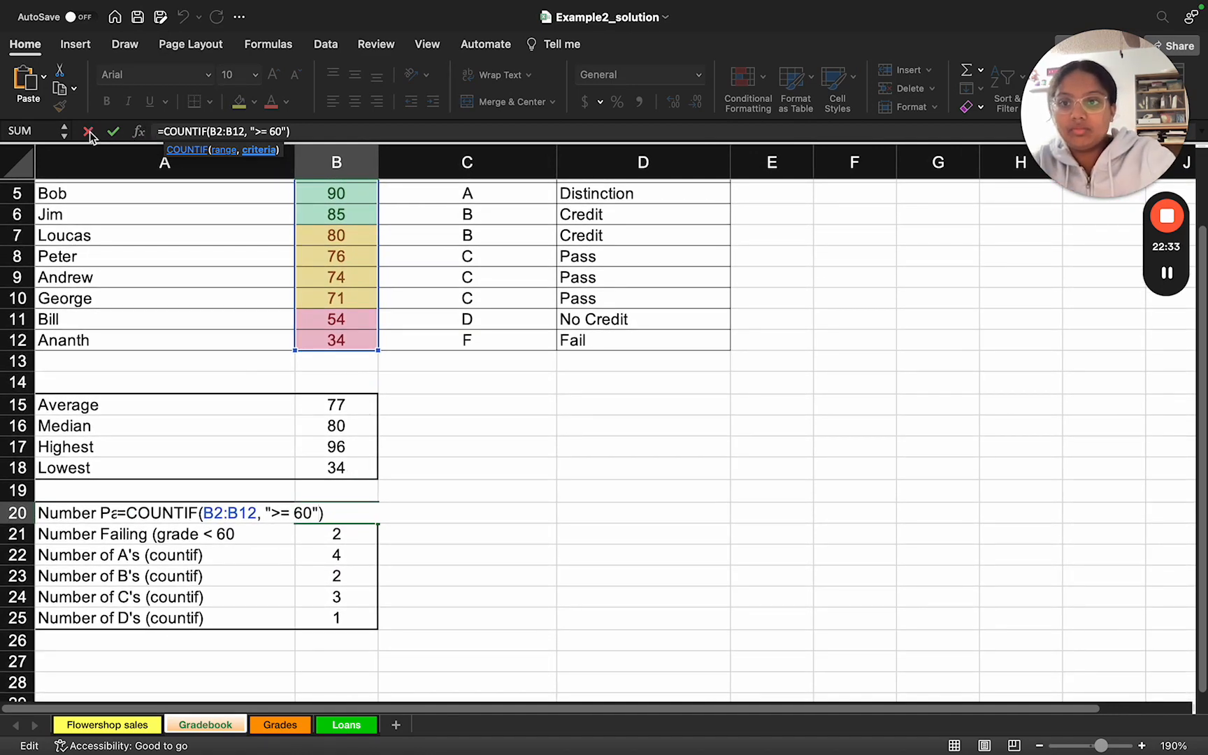
{"action": "left_click", "coordinate": [113, 130]}
{"action": "scroll", "coordinate": [324, 310], "scroll_direction": "up", "scroll_amount": 3}
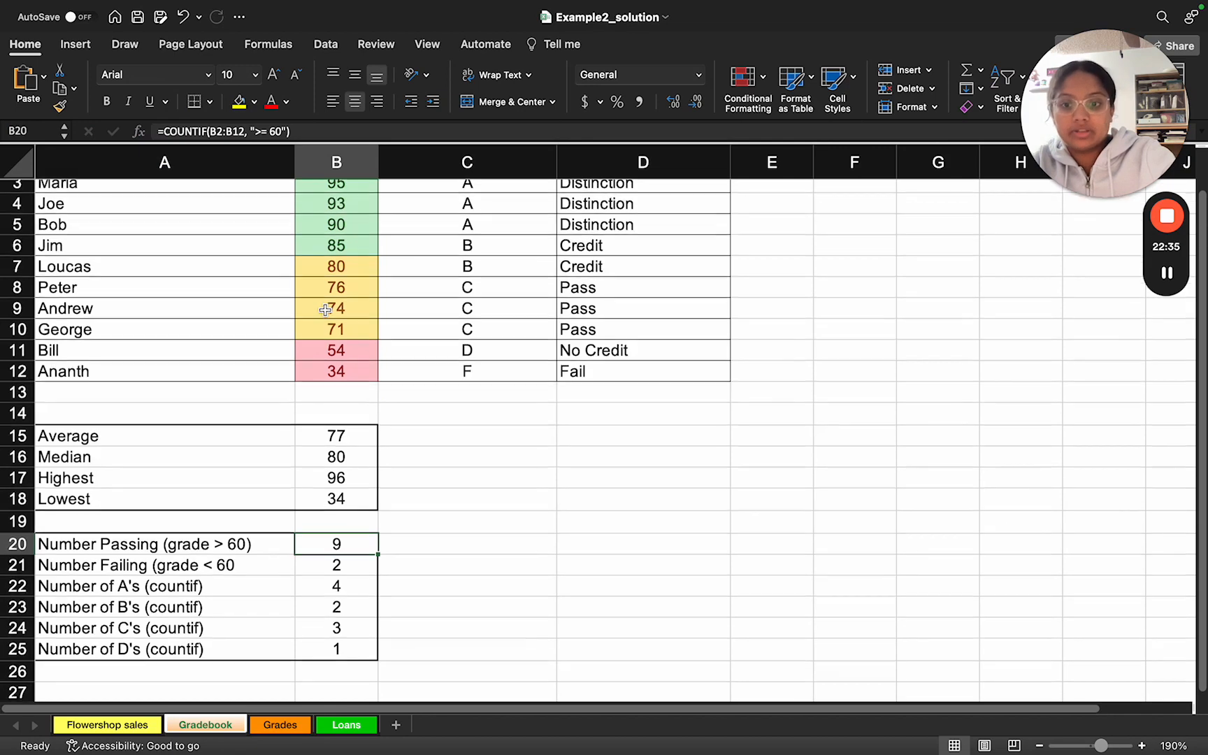
{"action": "scroll", "coordinate": [325, 310], "scroll_direction": "up", "scroll_amount": 1}
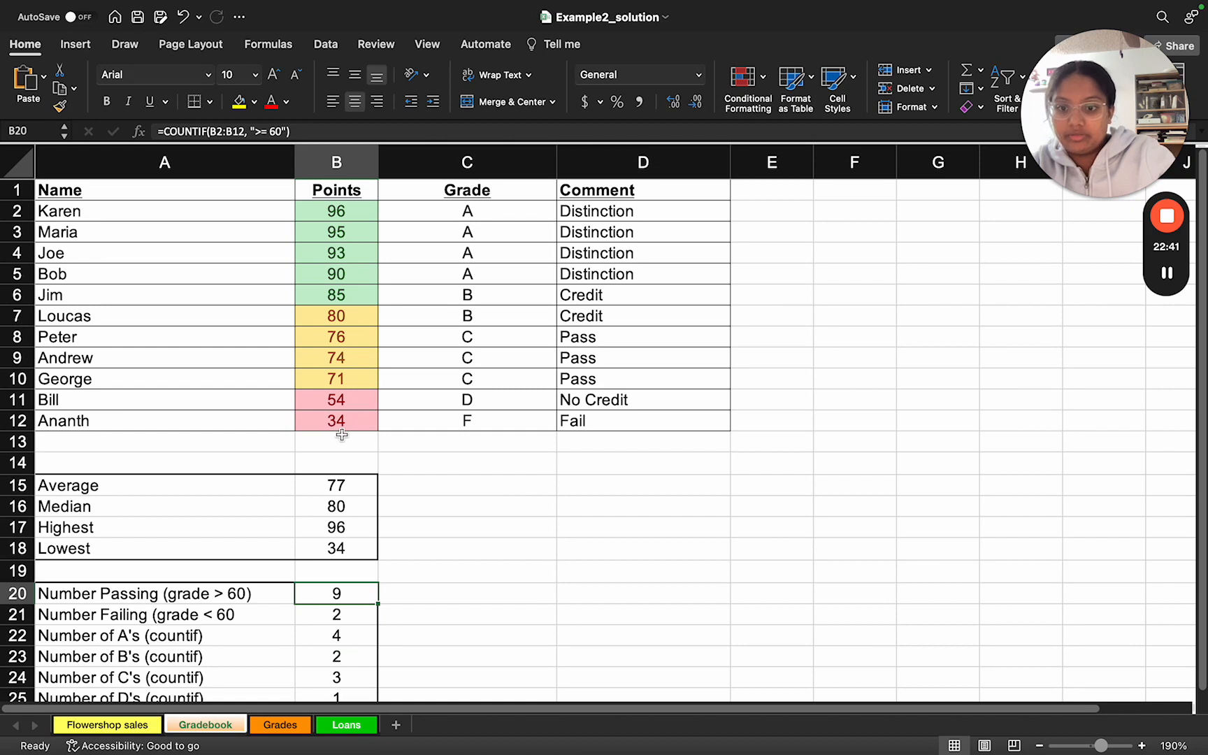
{"action": "scroll", "coordinate": [342, 434], "scroll_direction": "down", "scroll_amount": 5}
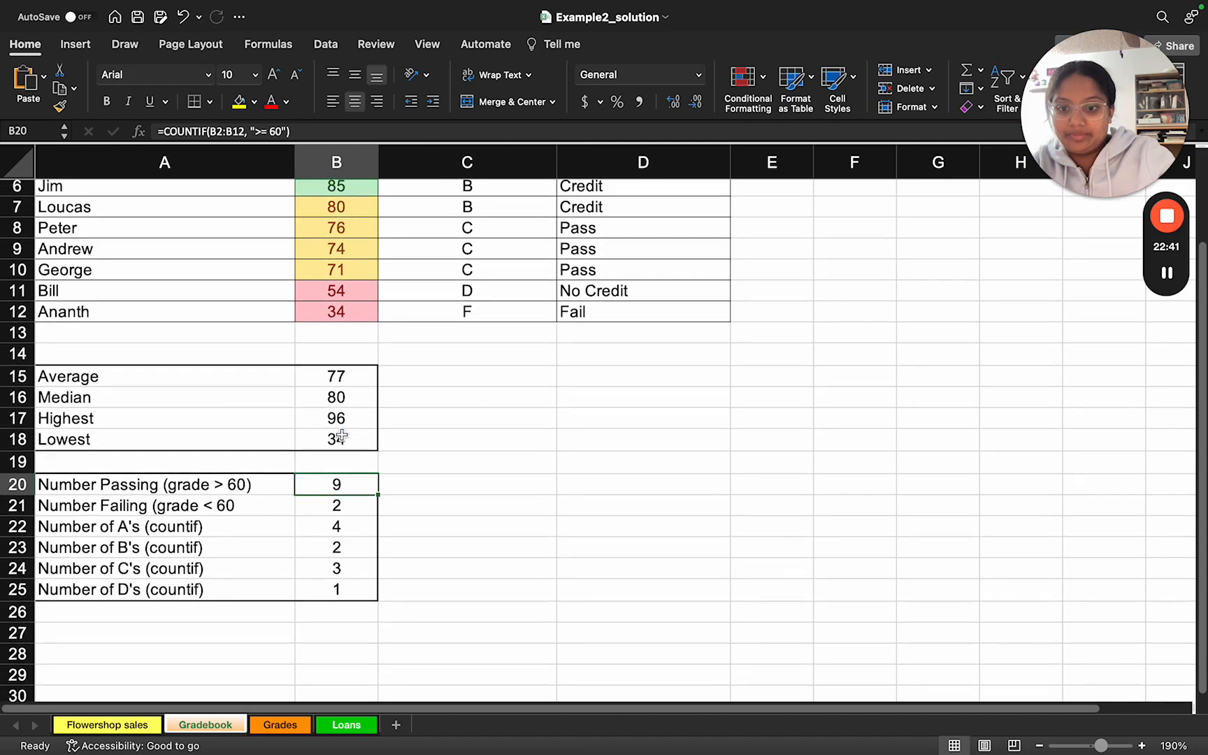
Step: Inspect the Number Failing formula in B21 and the Number of A's formula in B22 against the Grade range C2:C12, leaving both unedited
{"action": "double_click", "coordinate": [308, 508]}
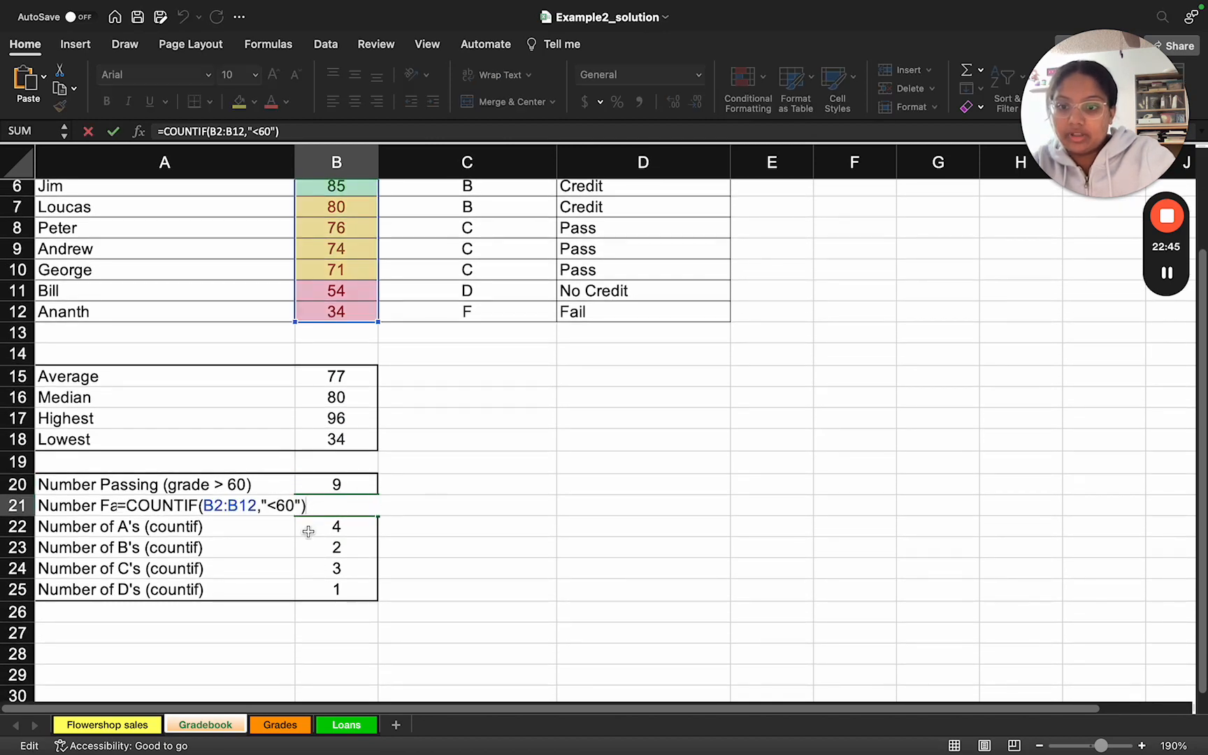
{"action": "double_click", "coordinate": [314, 531]}
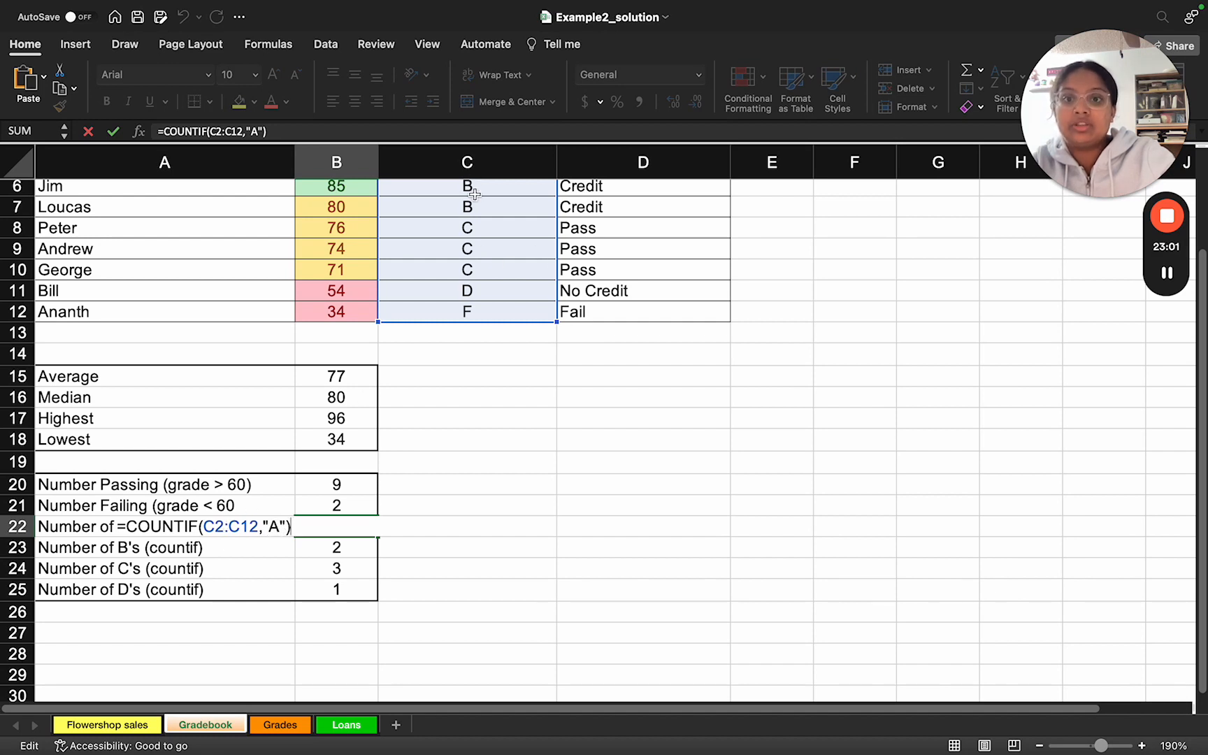
{"action": "scroll", "coordinate": [467, 252], "scroll_direction": "up", "scroll_amount": 3}
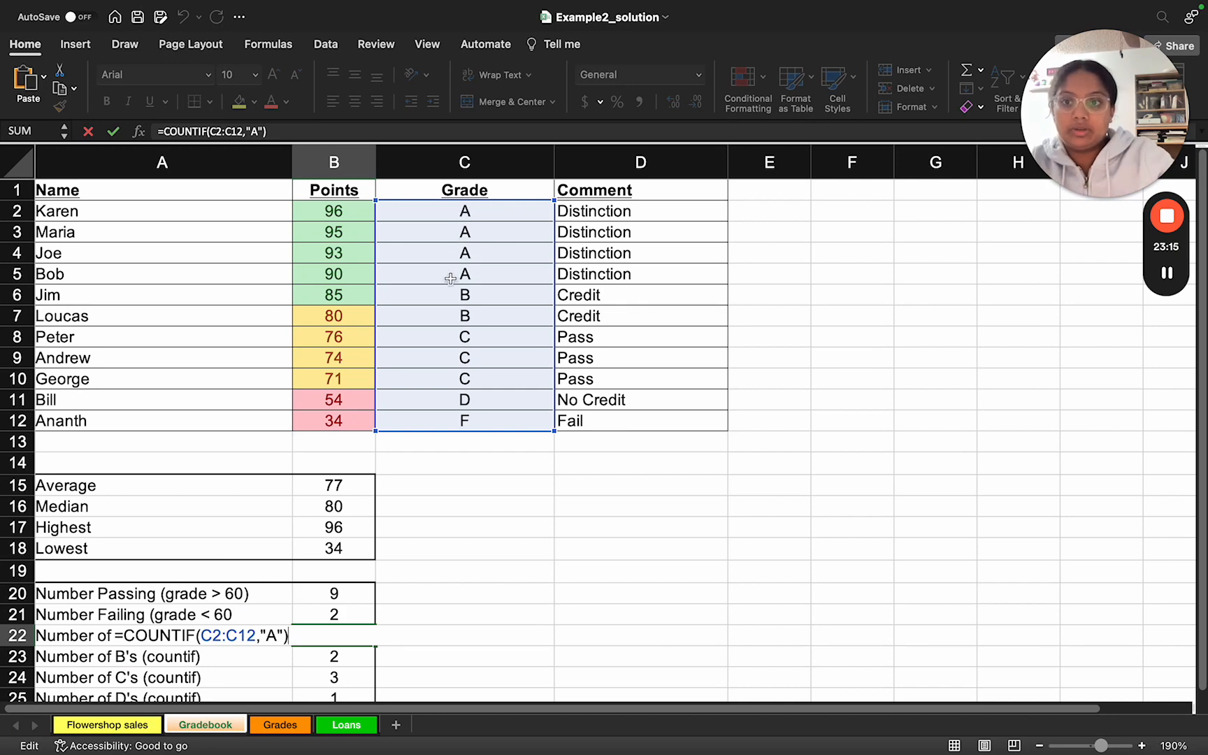
{"action": "left_click", "coordinate": [113, 131]}
{"action": "scroll", "coordinate": [282, 503], "scroll_direction": "down", "scroll_amount": 3}
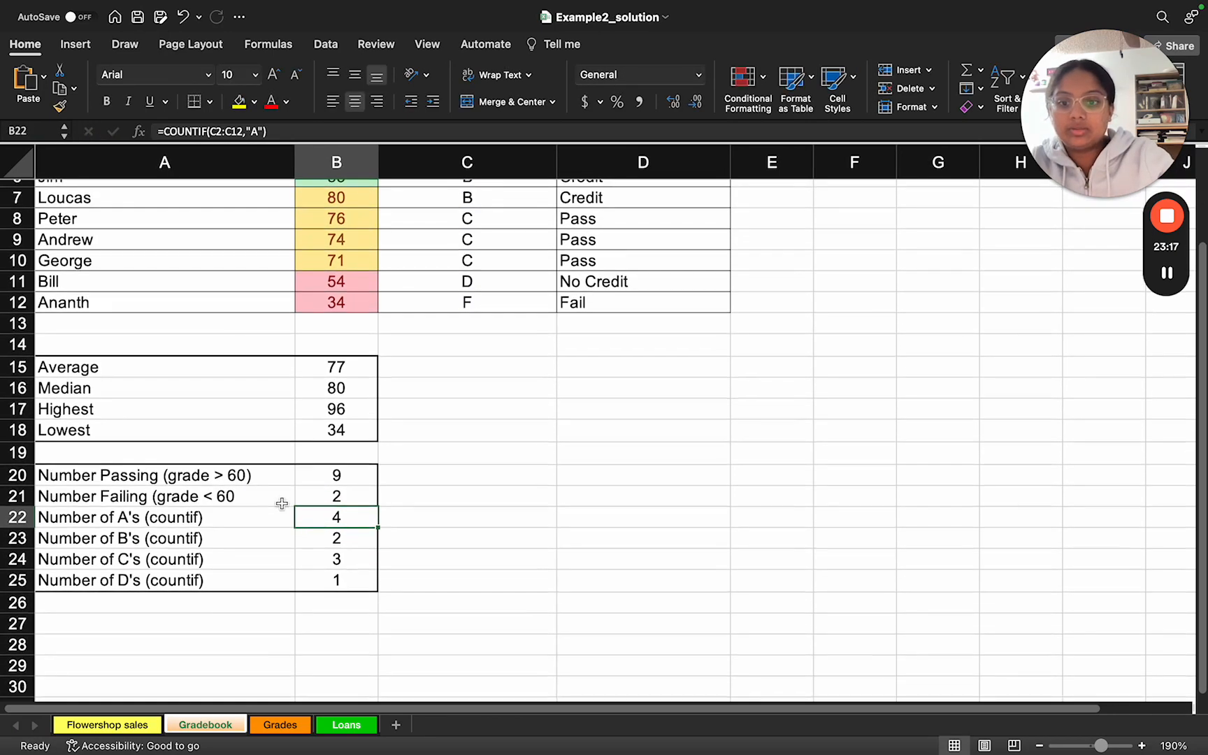
Step: Inspect the COUNTIF formulas for the number of B's, C's and D's in B23:B25, leaving them unedited
{"action": "double_click", "coordinate": [316, 540]}
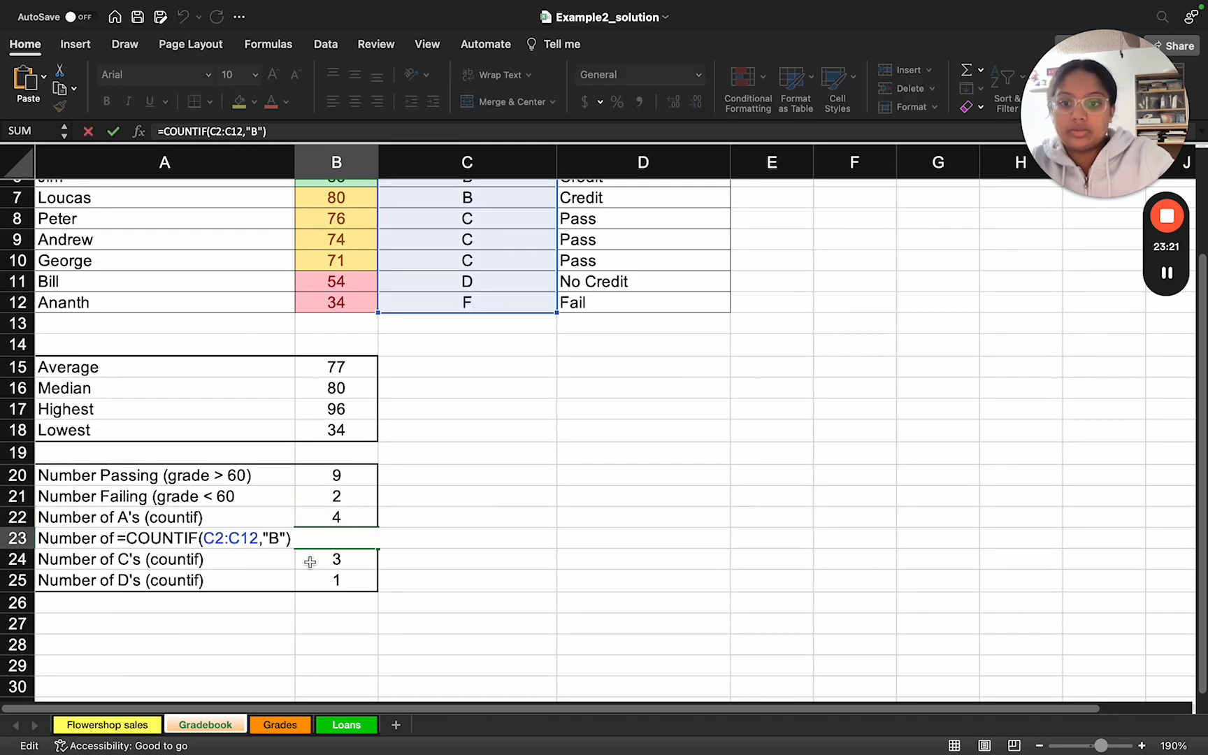
{"action": "key", "text": "Return"}
{"action": "double_click", "coordinate": [309, 559]}
{"action": "key", "text": "Return"}
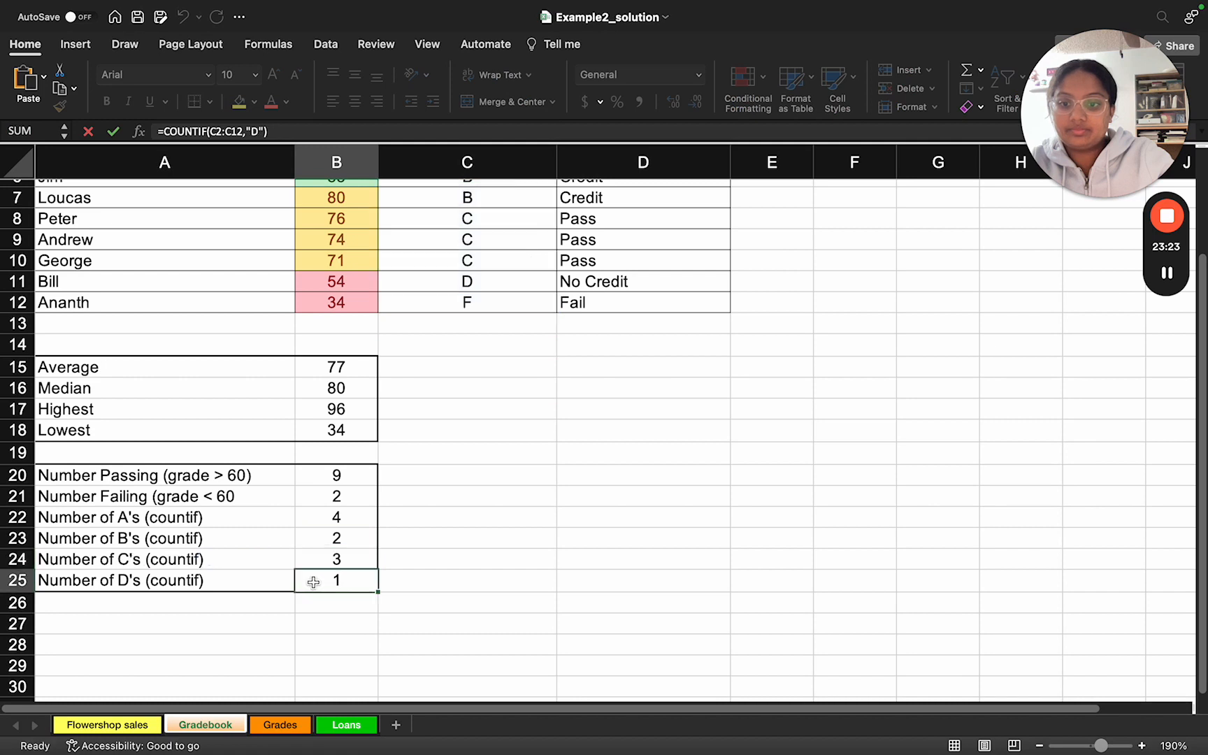
{"action": "double_click", "coordinate": [314, 579]}
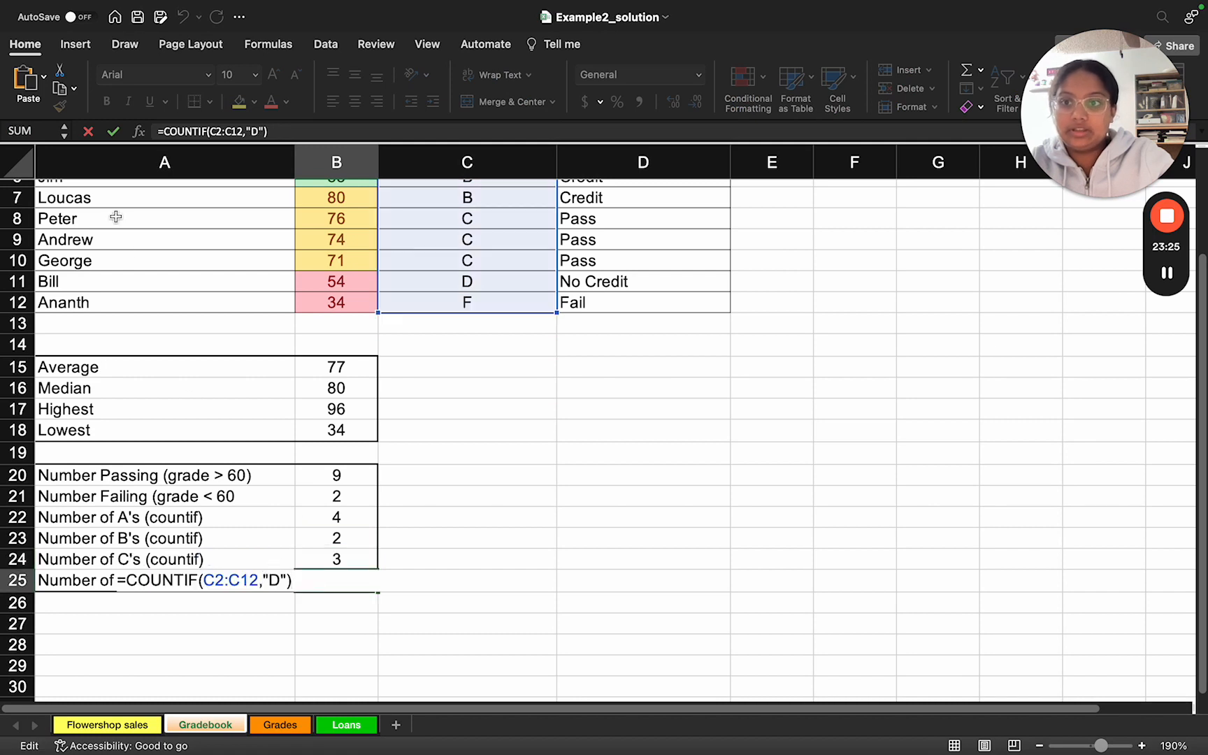
{"action": "left_click", "coordinate": [88, 131]}
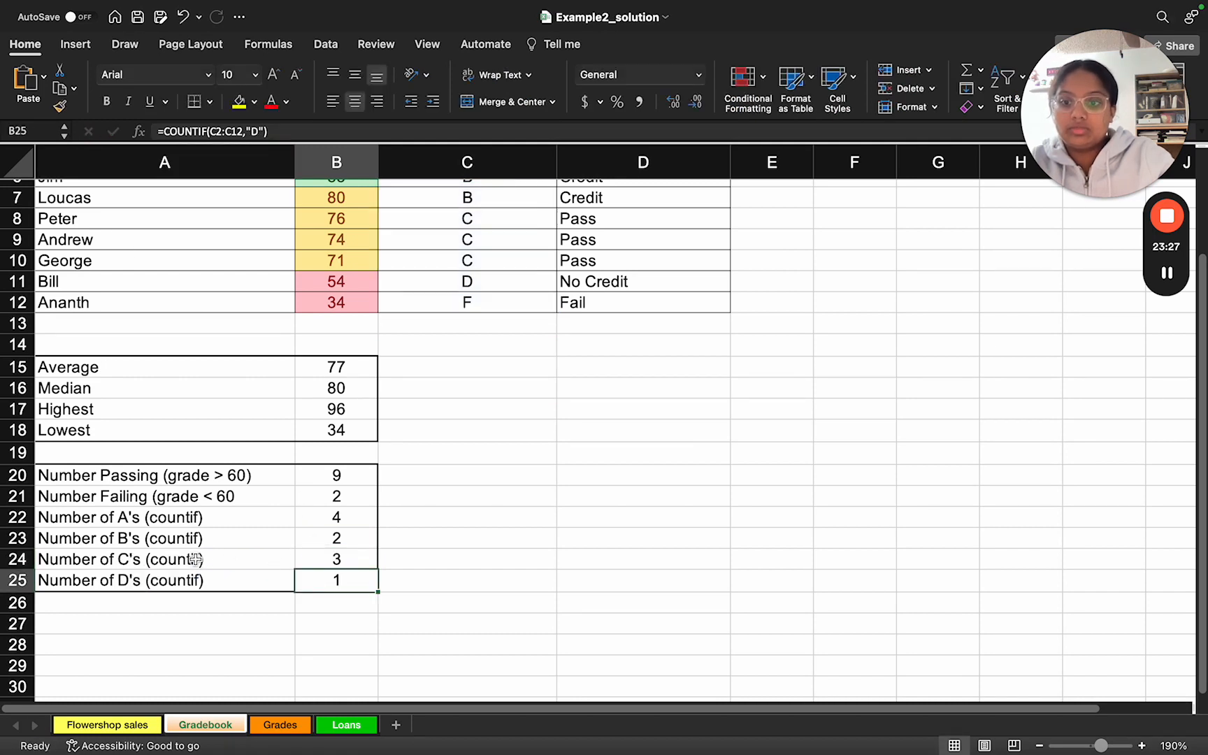
Step: Read the slide's conditional formatting, table formatting and sorting tasks, and compare them with the Gradebook's Points colours, borders and row order
{"action": "key", "text": "ctrl+Right"}
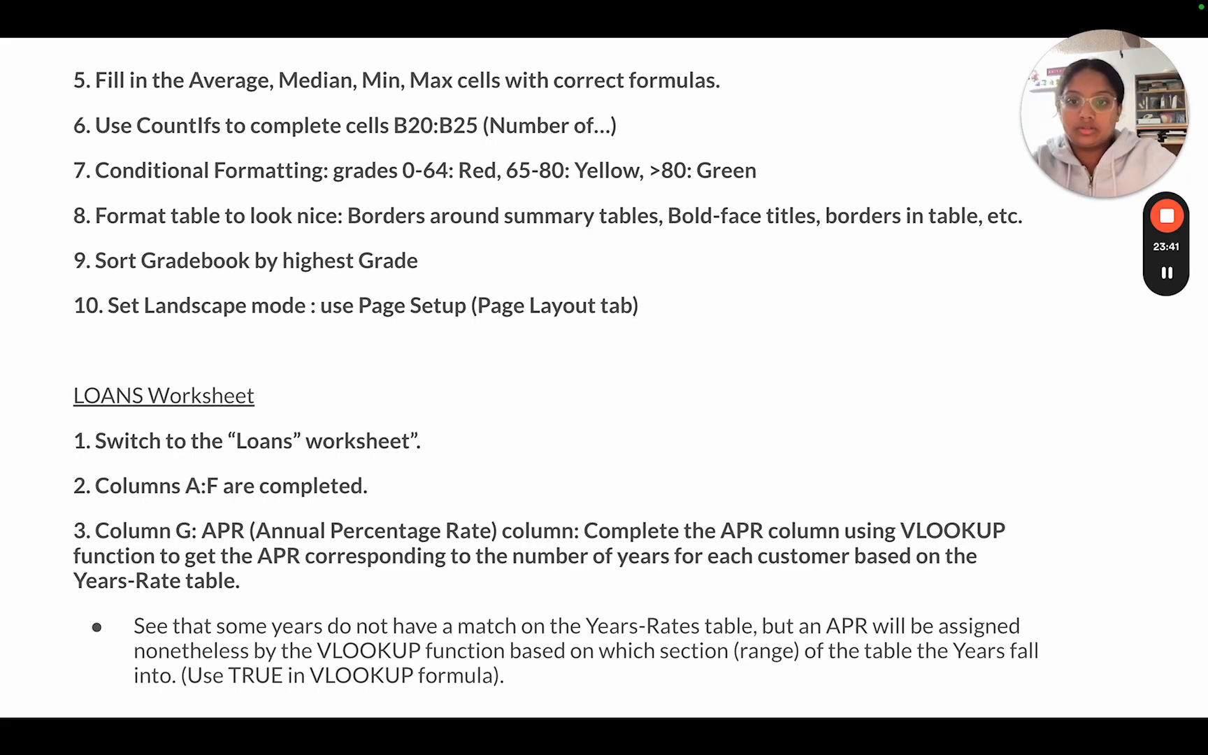
{"action": "key", "text": "ctrl+Left"}
{"action": "scroll", "coordinate": [411, 365], "scroll_direction": "up", "scroll_amount": 3}
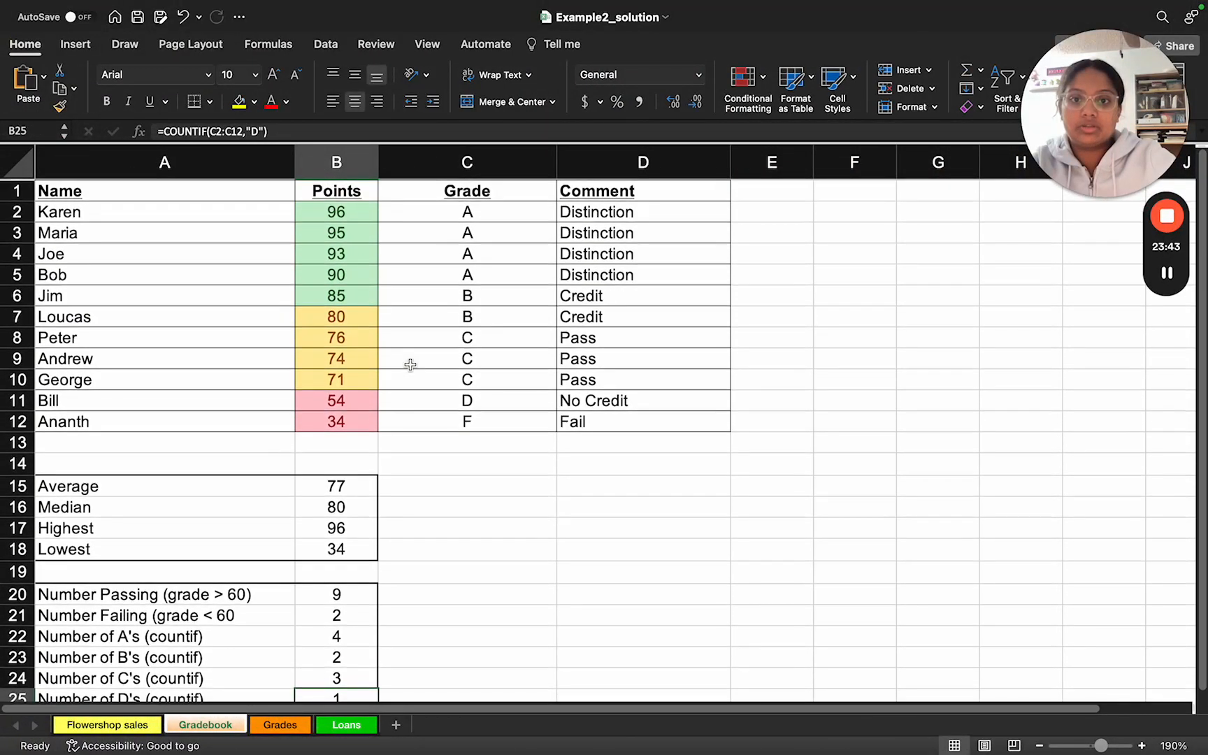
{"action": "scroll", "coordinate": [453, 321], "scroll_direction": "down", "scroll_amount": 1}
{"action": "scroll", "coordinate": [459, 318], "scroll_direction": "up", "scroll_amount": 1}
{"action": "scroll", "coordinate": [458, 316], "scroll_direction": "right", "scroll_amount": 1}
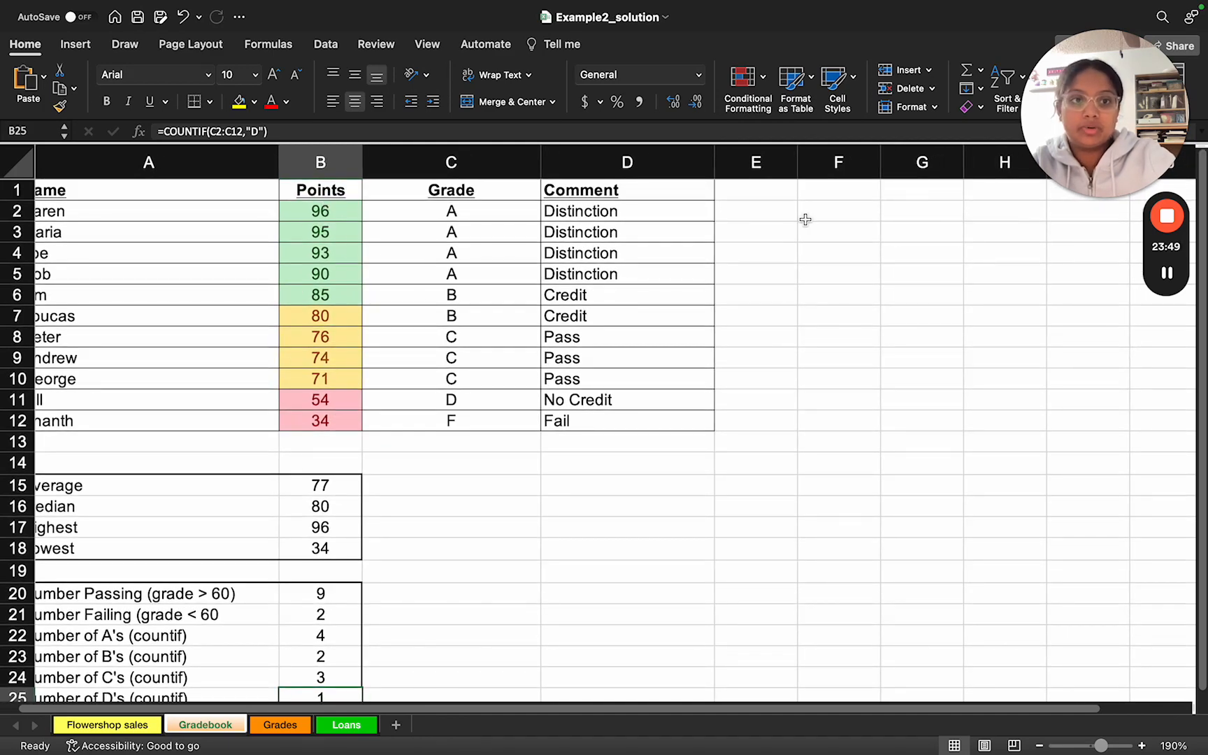
{"action": "mouse_move", "coordinate": [1065, 67]}
{"action": "left_click_drag", "start_coordinate": [1087, 82], "coordinate": [1080, 311]}
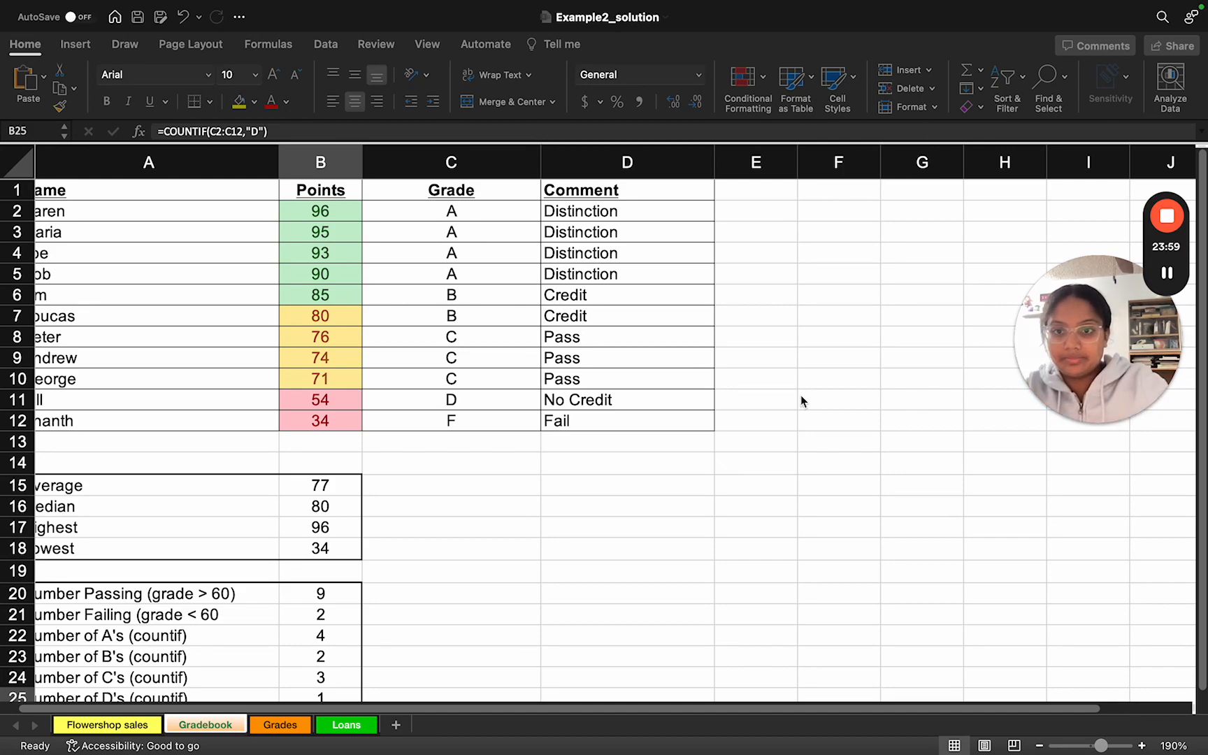
Step: Read the slide's Loans tasks, open the Loans worksheet, and review the slide's VLOOKUP instructions for the APR column
{"action": "key", "text": "ctrl+Right"}
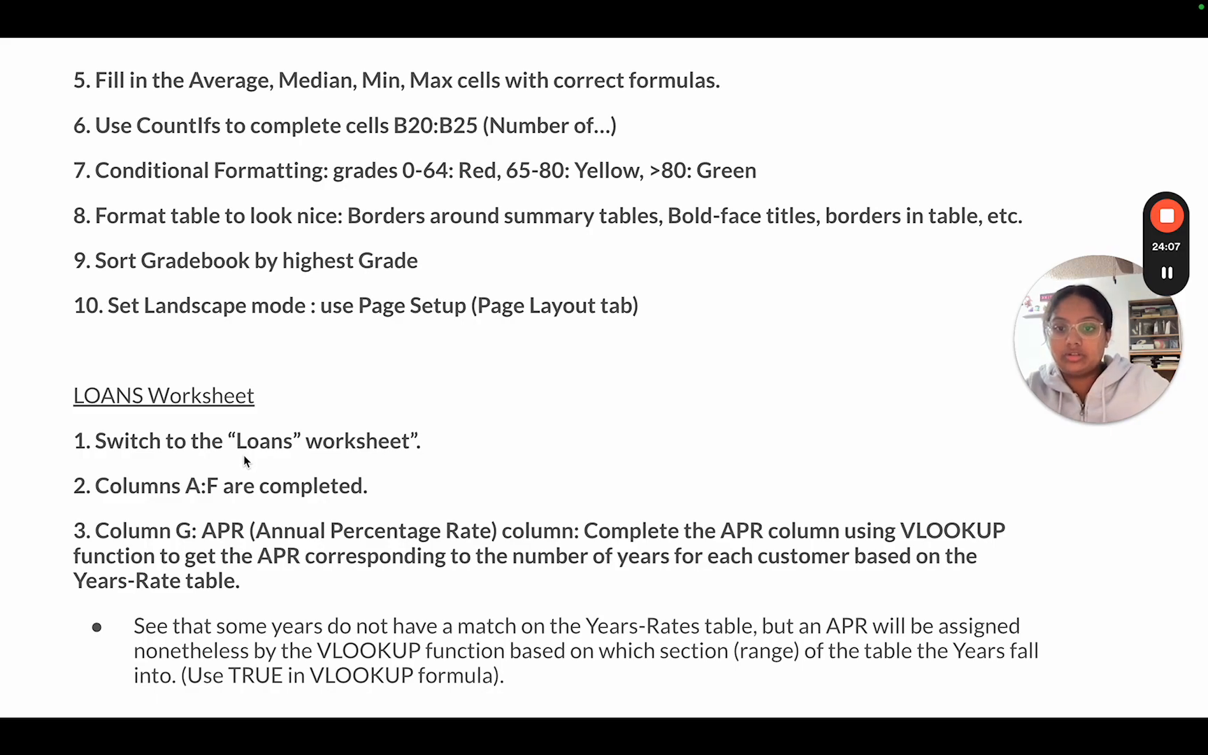
{"action": "key", "text": "ctrl+Left"}
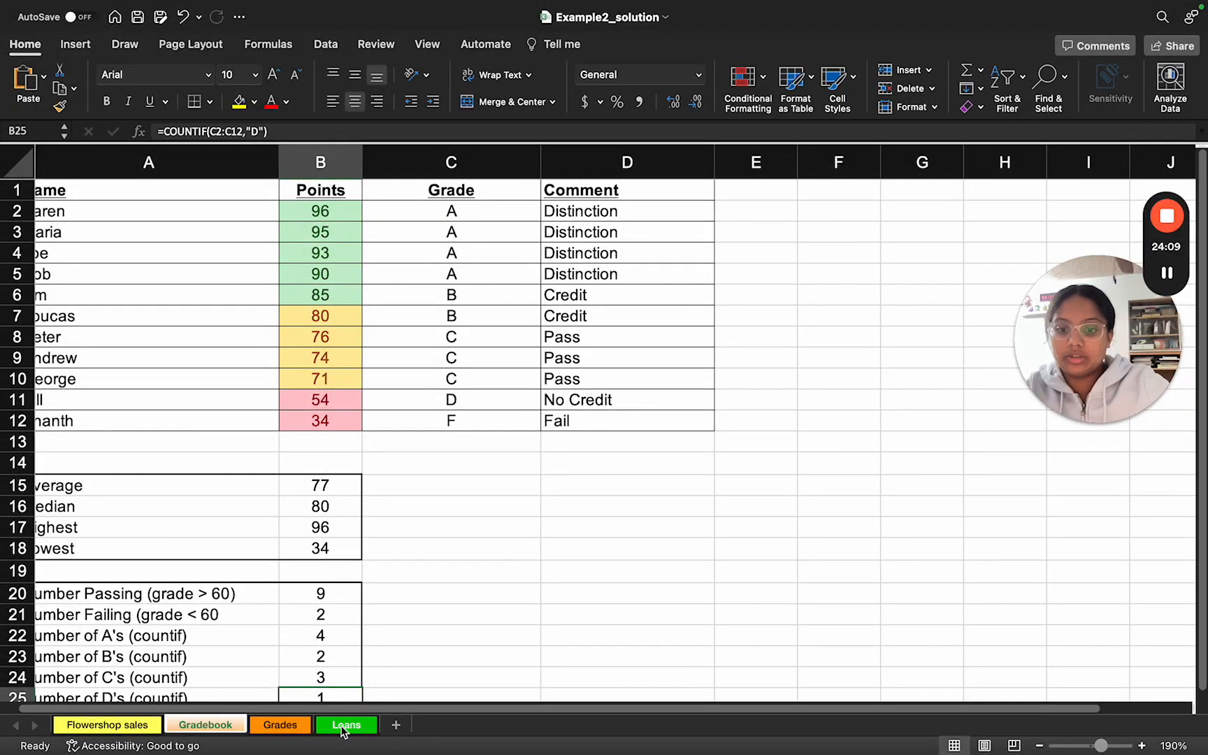
{"action": "left_click", "coordinate": [346, 725]}
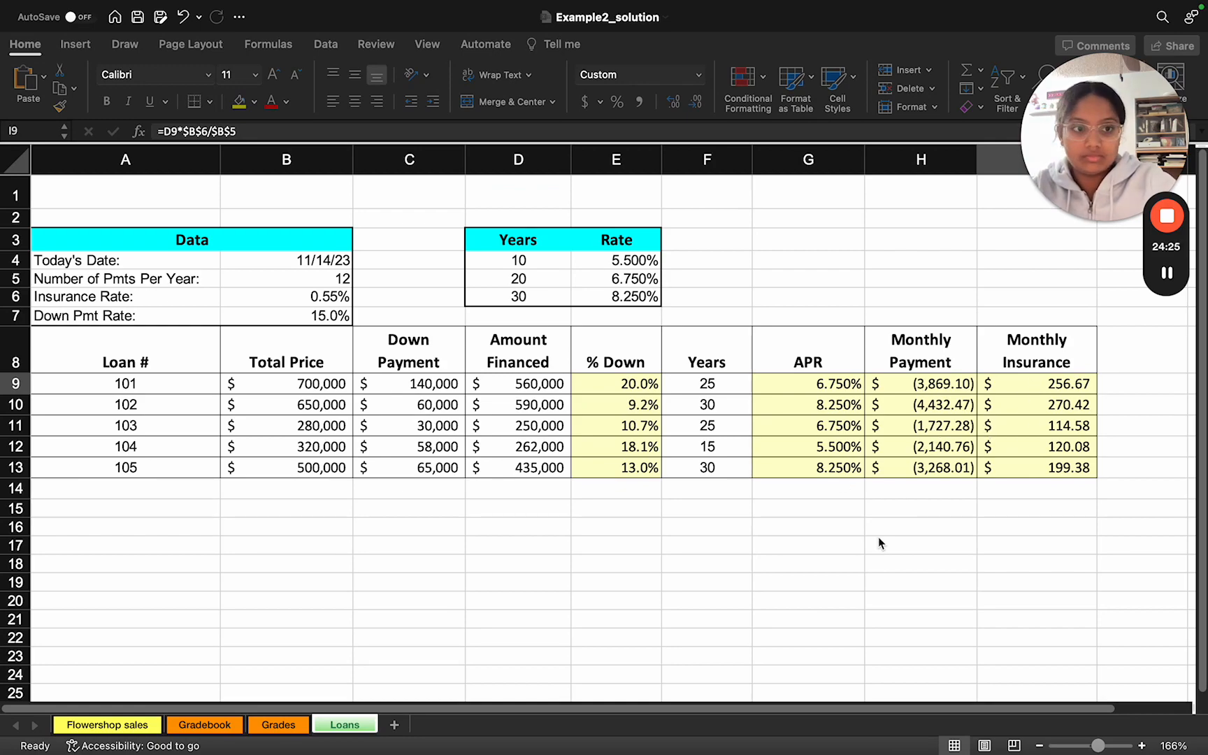
{"action": "key", "text": "ctrl+Right"}
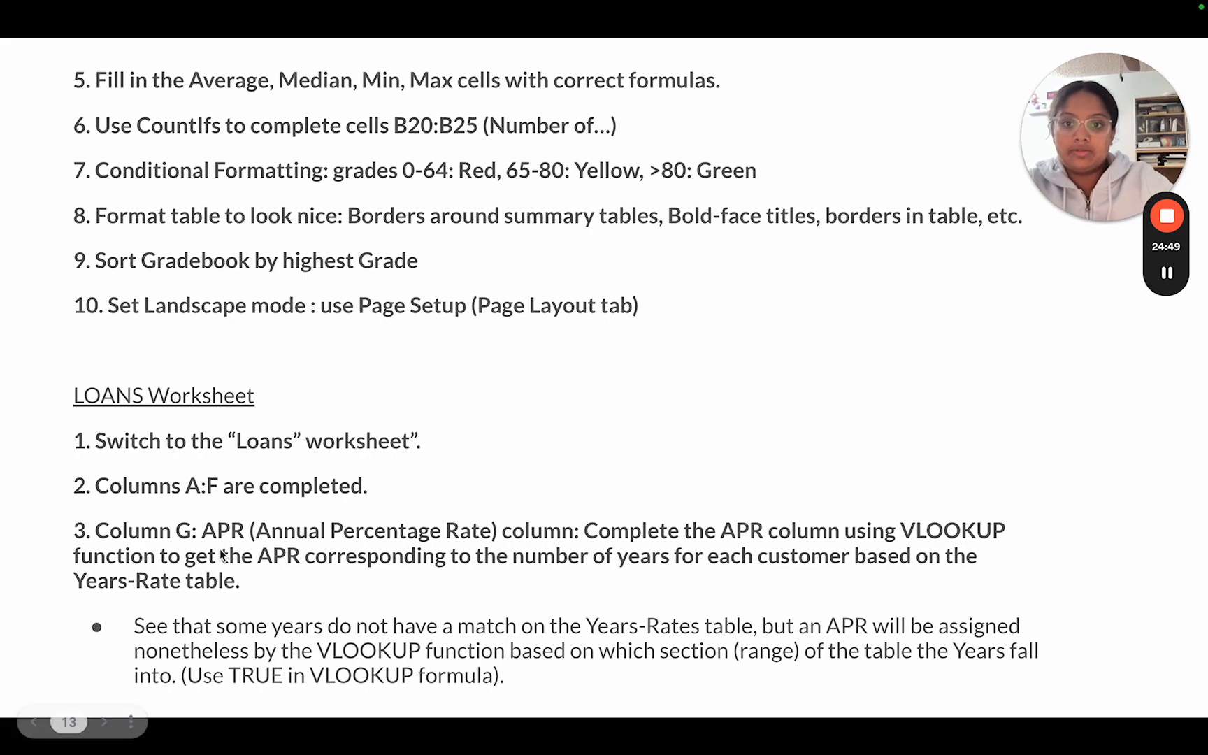
{"action": "key", "text": "ctrl+Left"}
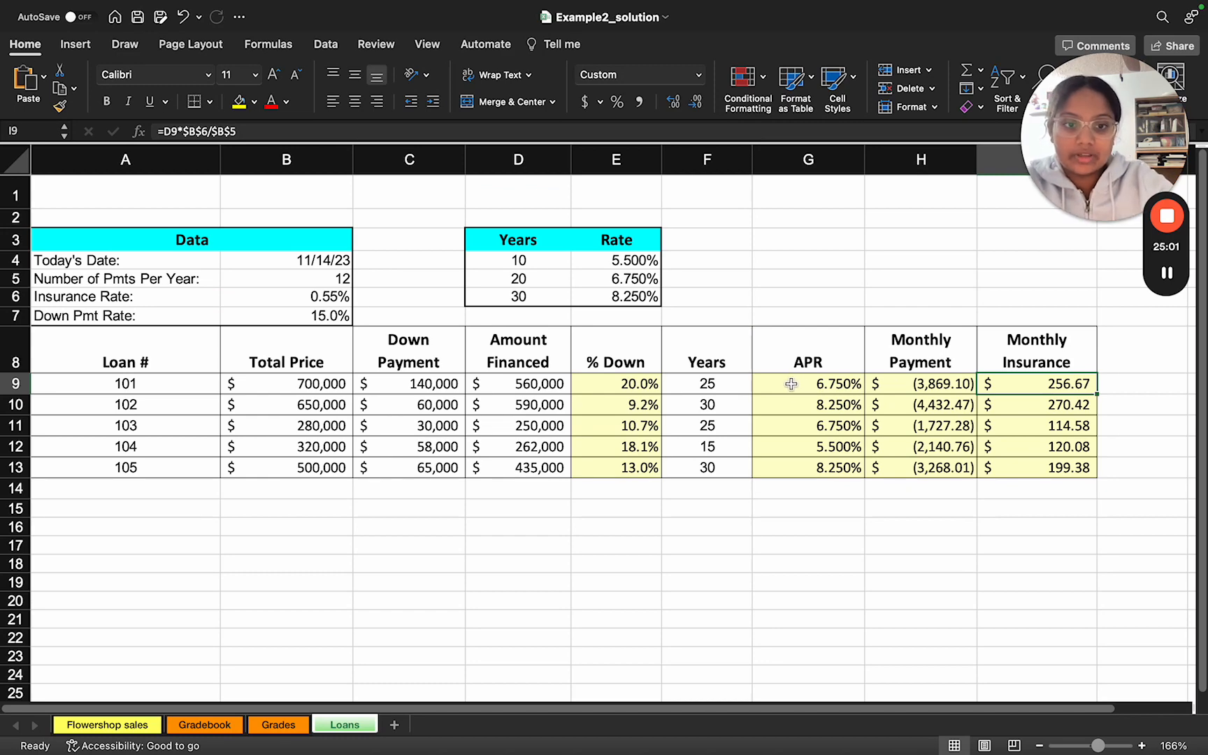
Step: Examine the APR formula in G9 against the Years-Rate table D4:E6 and the slide's note on TRUE, leaving the formula unedited
{"action": "scroll", "coordinate": [791, 383], "scroll_direction": "up", "scroll_amount": 5}
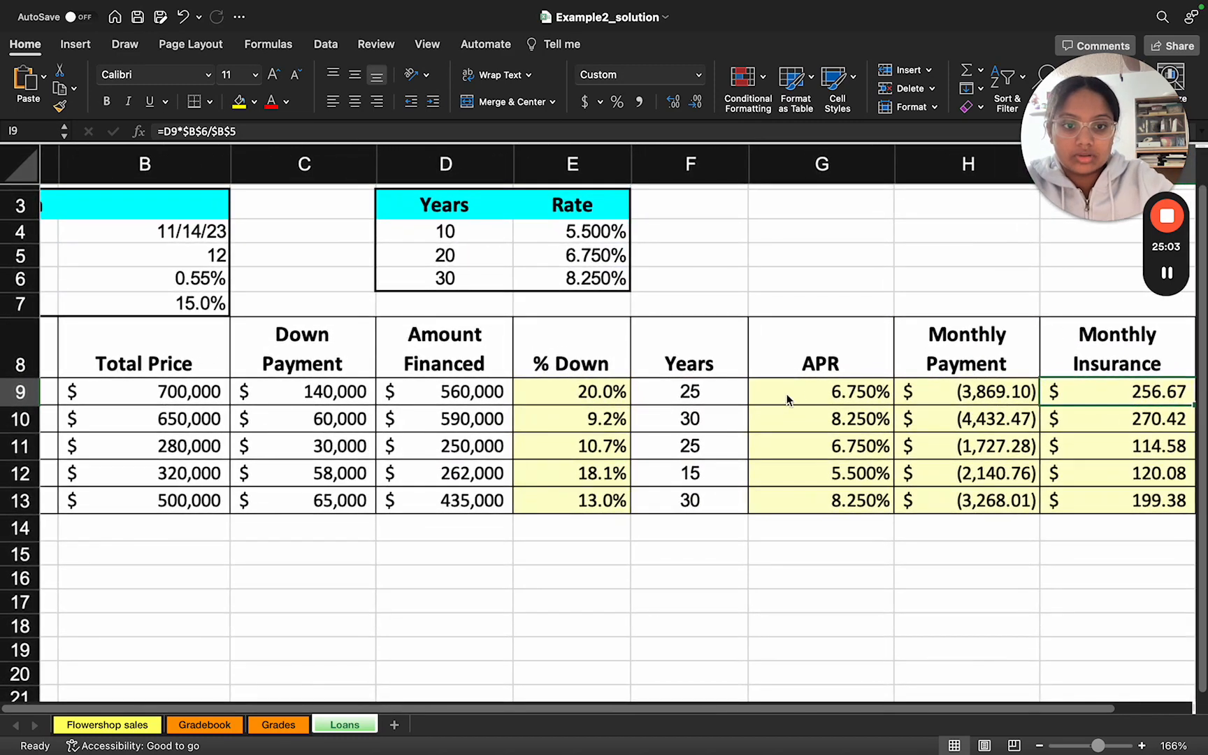
{"action": "scroll", "coordinate": [774, 404], "scroll_direction": "right", "scroll_amount": 5}
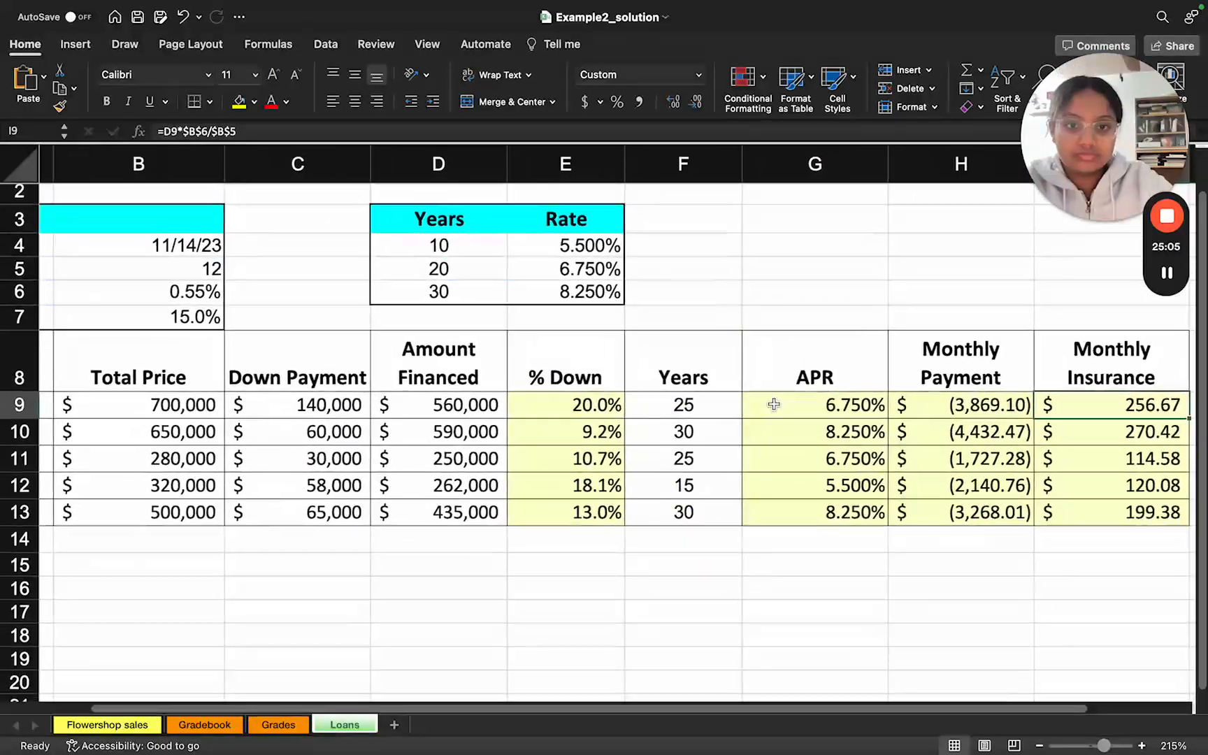
{"action": "double_click", "coordinate": [783, 407]}
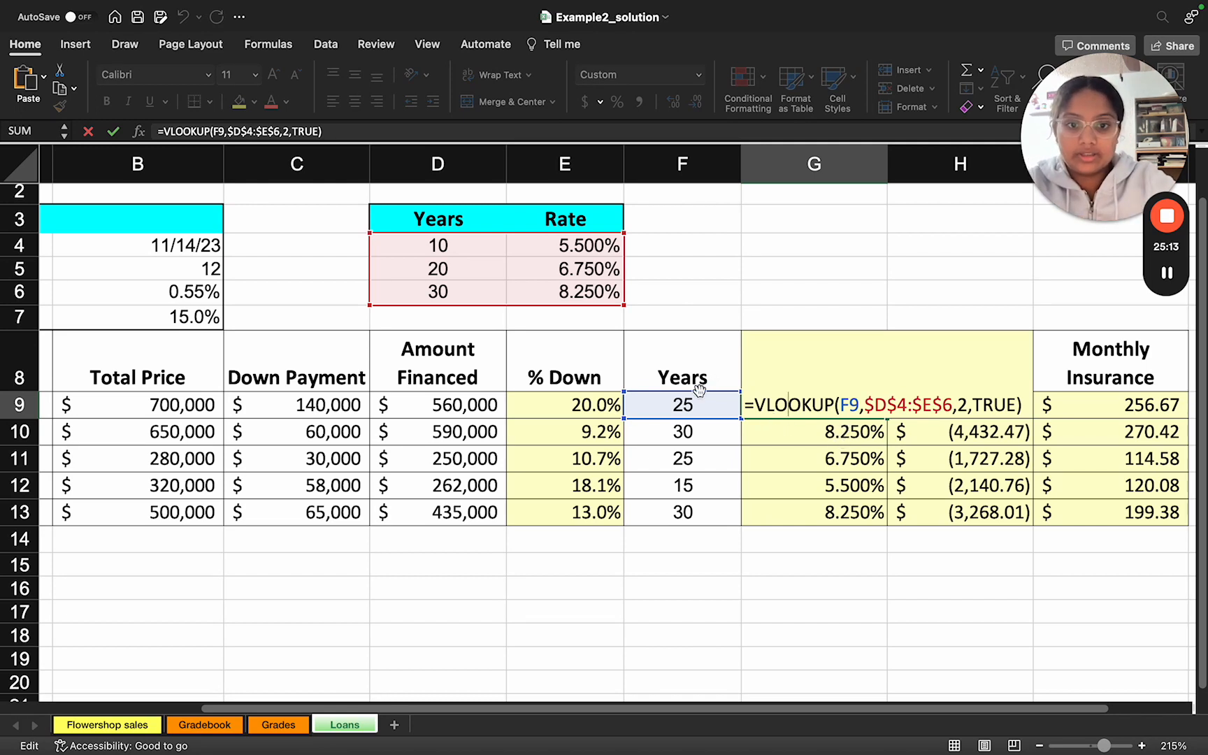
{"action": "key", "text": "ctrl+Right"}
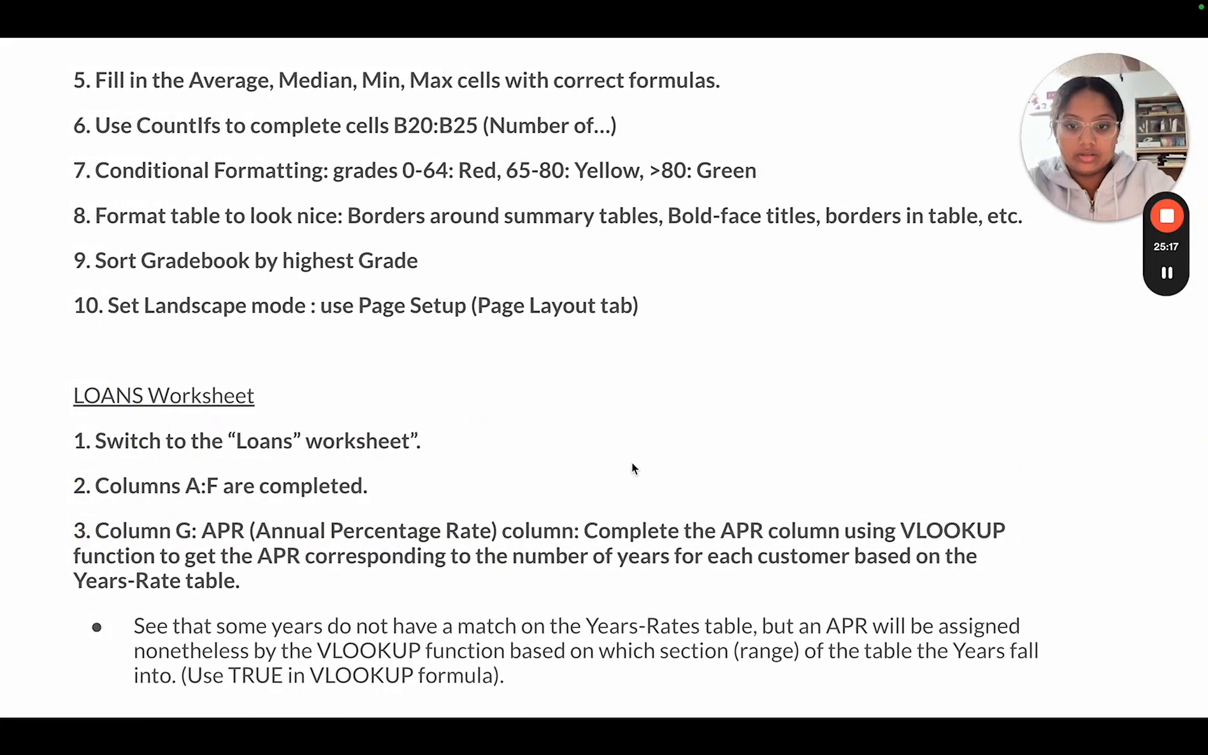
{"action": "key", "text": "ctrl+Left"}
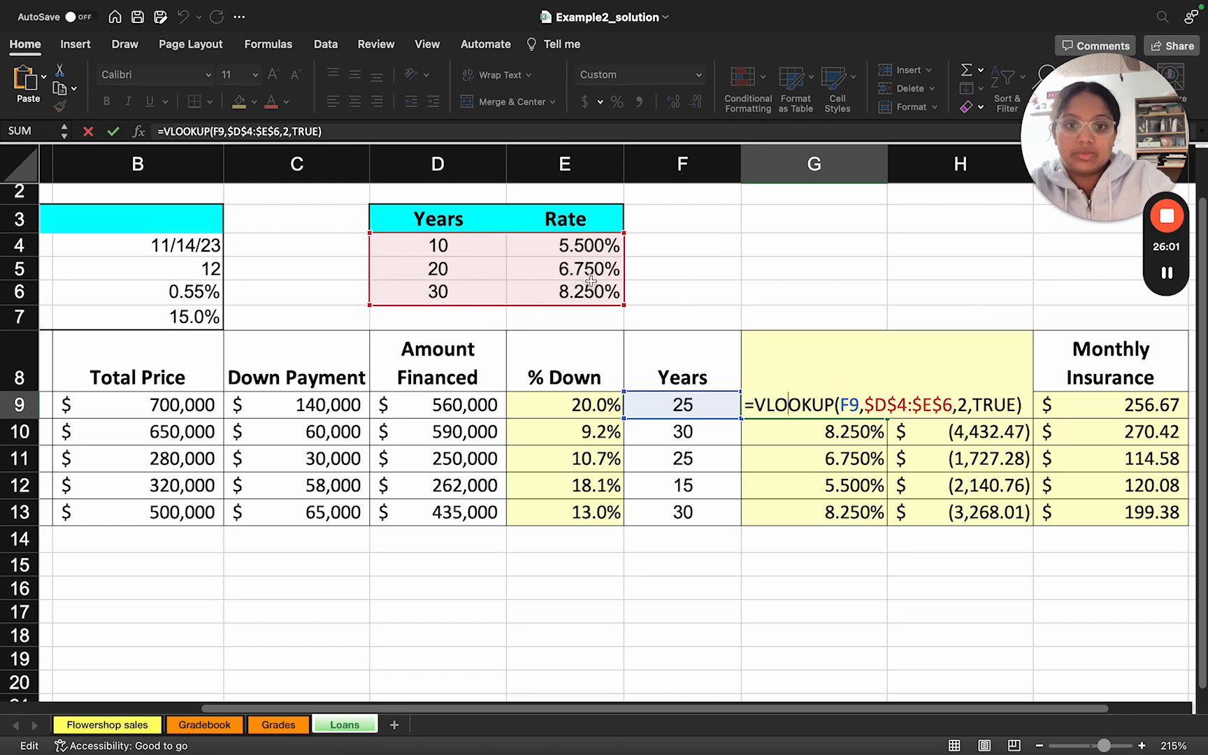
{"action": "left_click", "coordinate": [88, 132]}
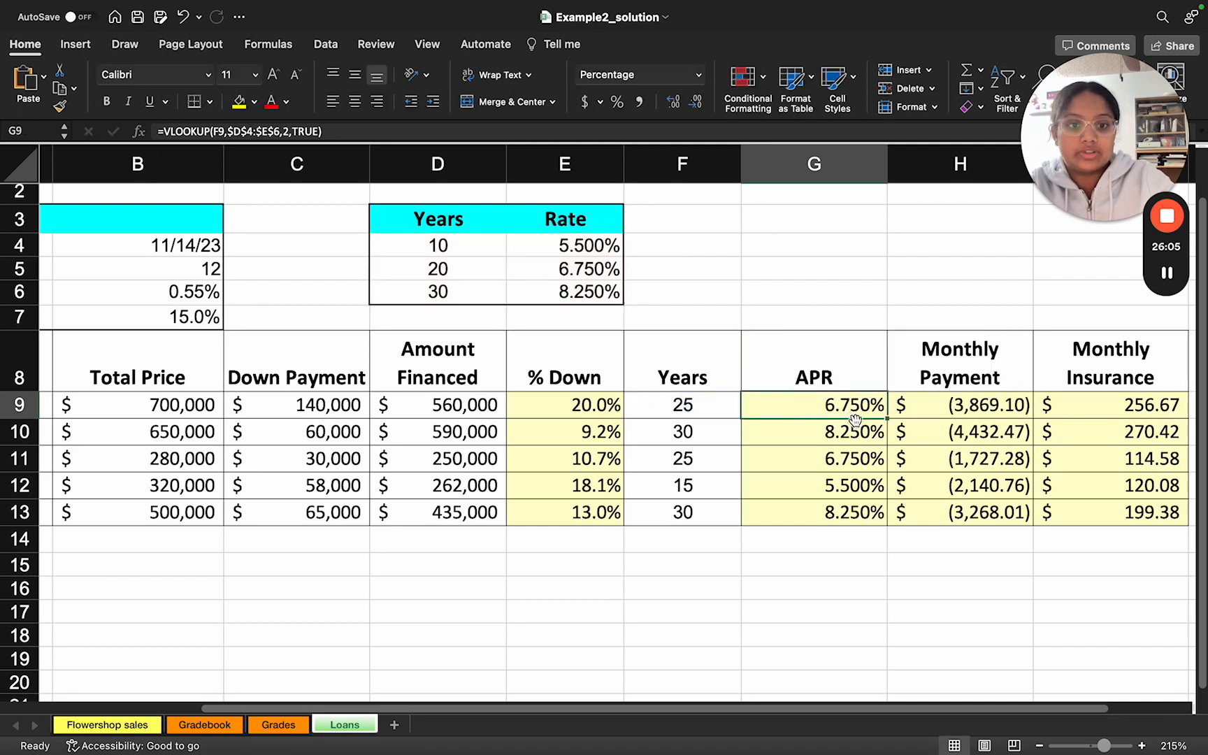
Step: Compare the VLOOKUP formulas in G10 and G9, checking the relative Years reference and the absolute table range $D$4:$E$6
{"action": "double_click", "coordinate": [811, 431]}
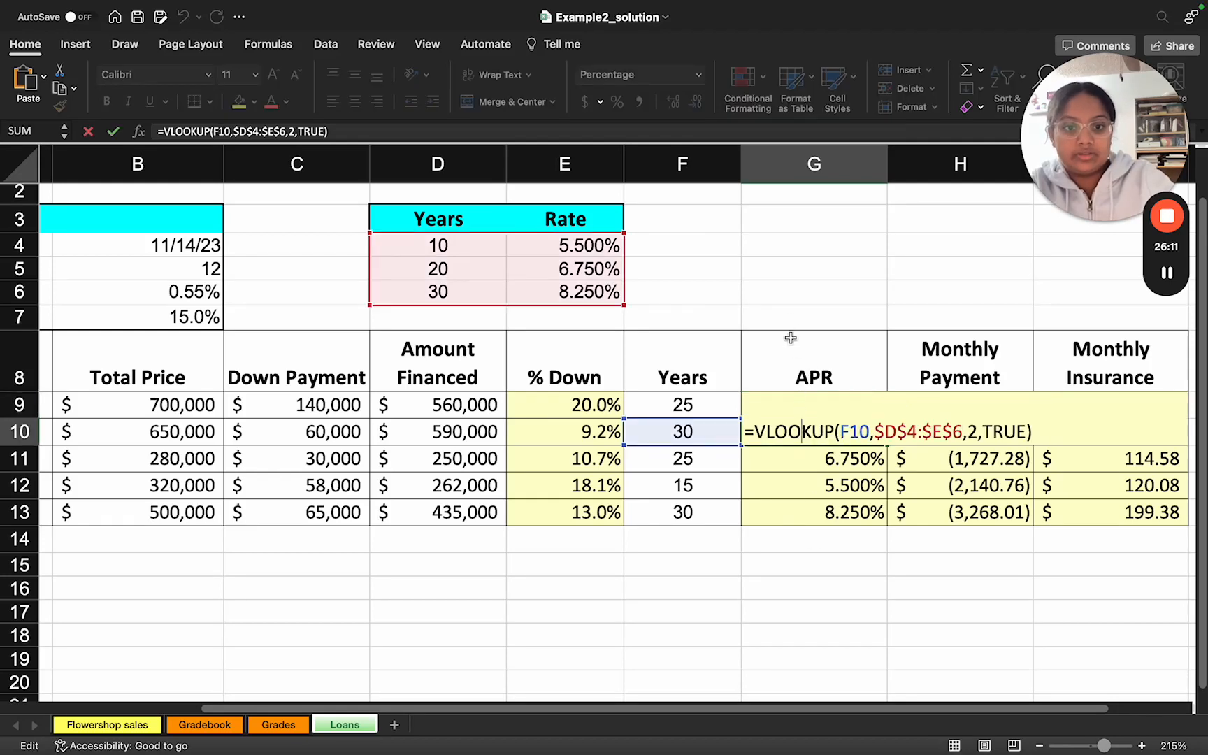
{"action": "left_click", "coordinate": [794, 309]}
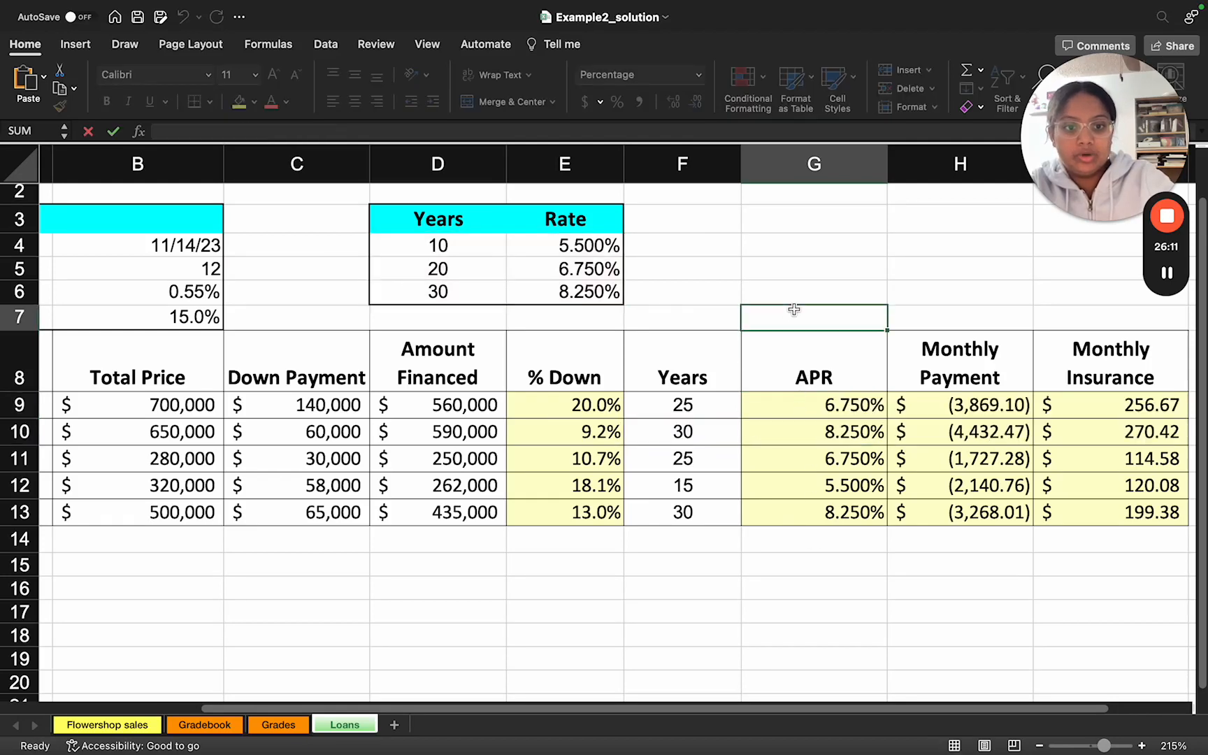
{"action": "double_click", "coordinate": [780, 409]}
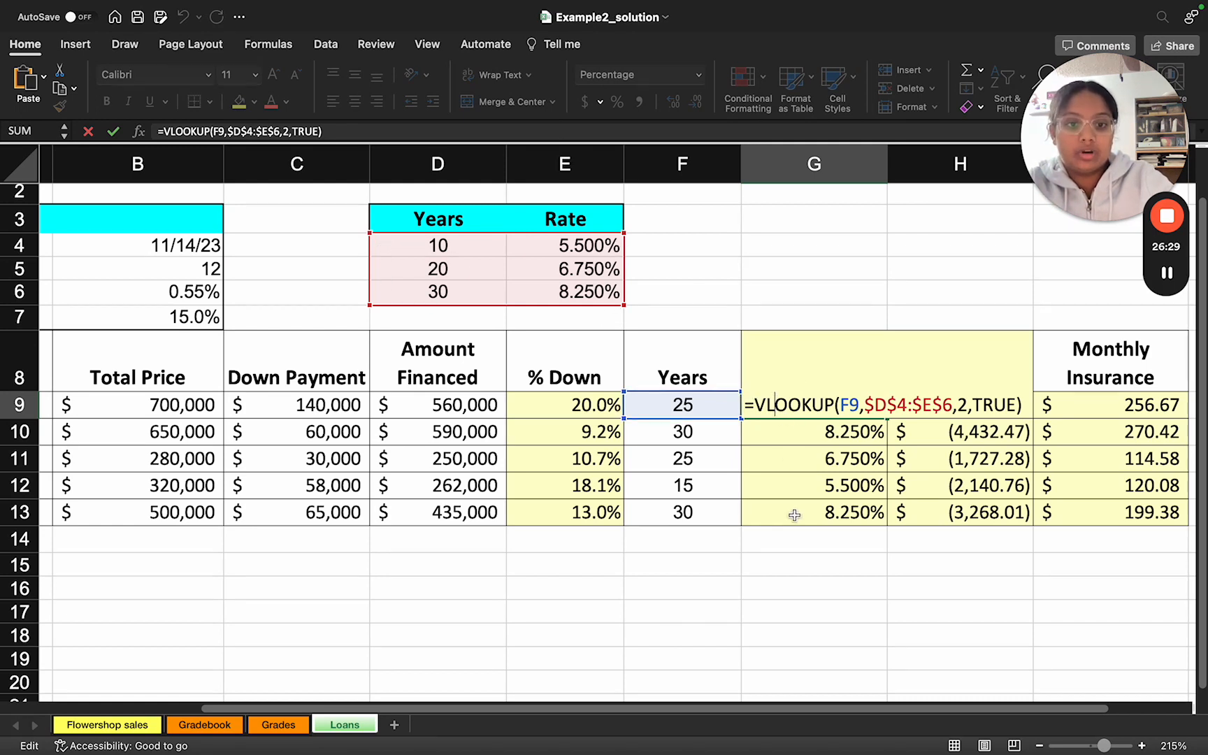
{"action": "left_click", "coordinate": [804, 319]}
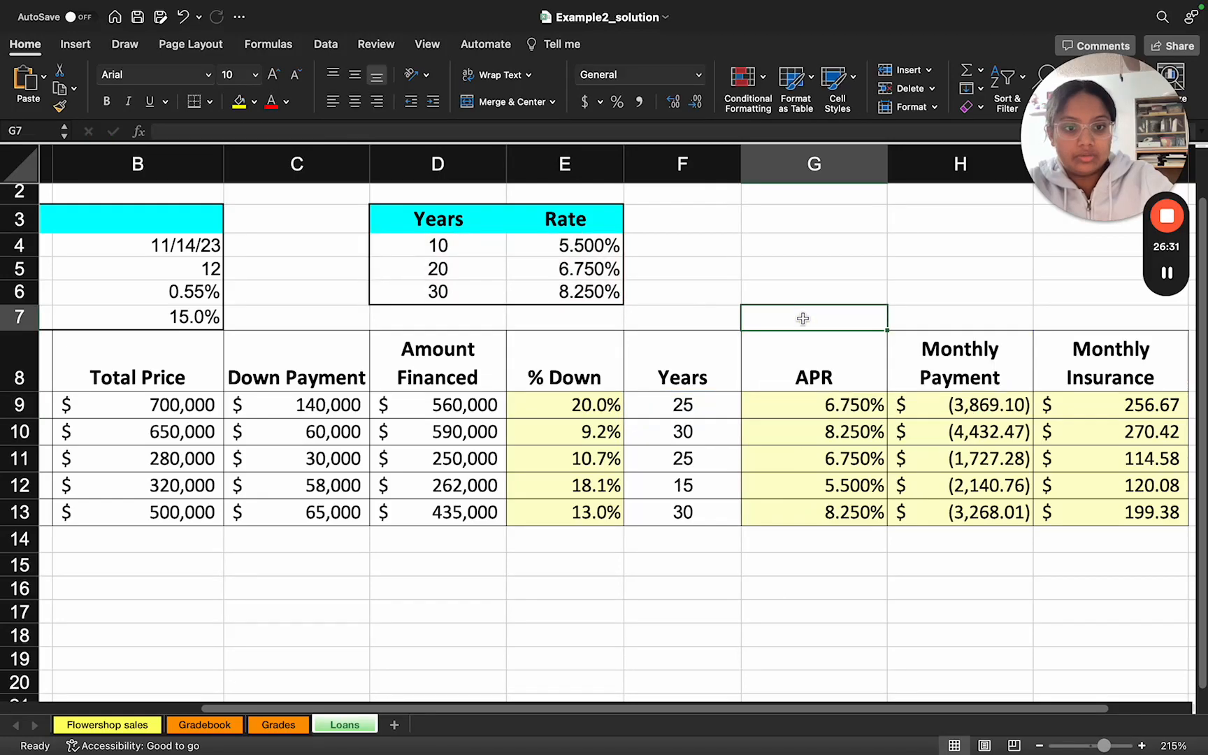
Step: Read the next slide's Monthly Payment instructions for the PMT function, and return to the Loans worksheet's Monthly Payment column
{"action": "scroll", "coordinate": [967, 426], "scroll_direction": "right", "scroll_amount": 3}
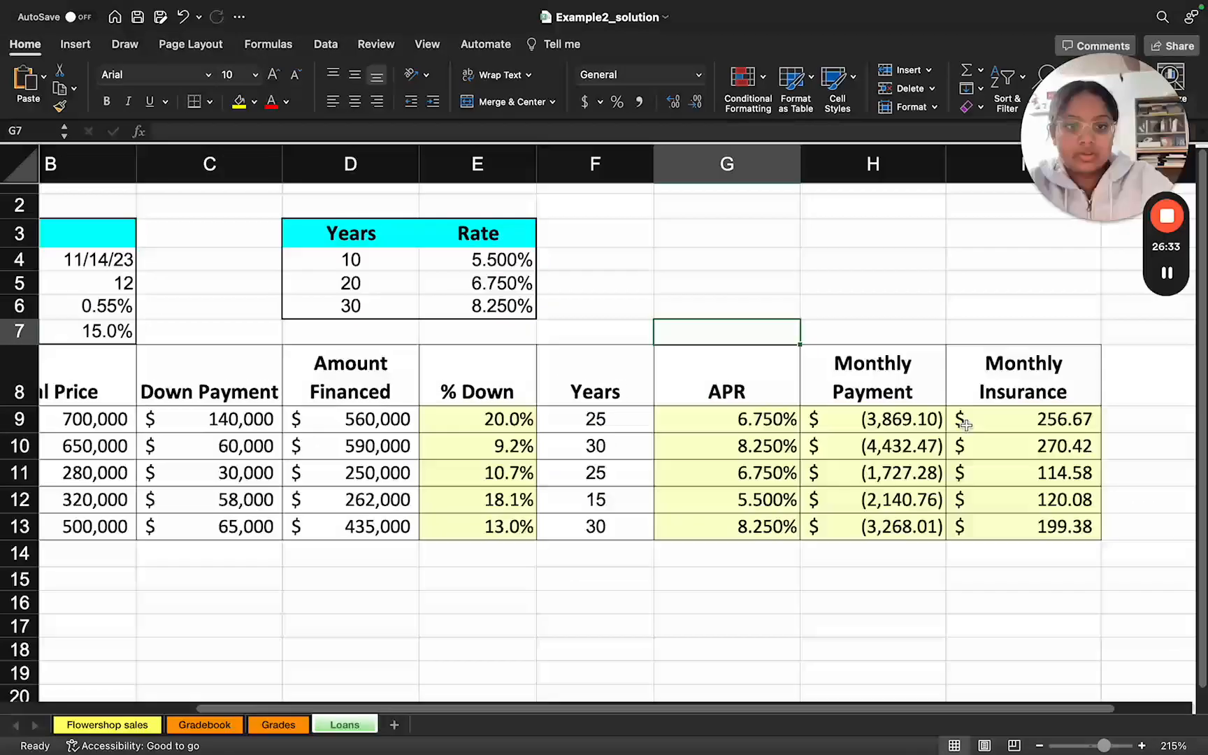
{"action": "key", "text": "ctrl+Right"}
{"action": "scroll", "coordinate": [815, 432], "scroll_direction": "down", "scroll_amount": 10}
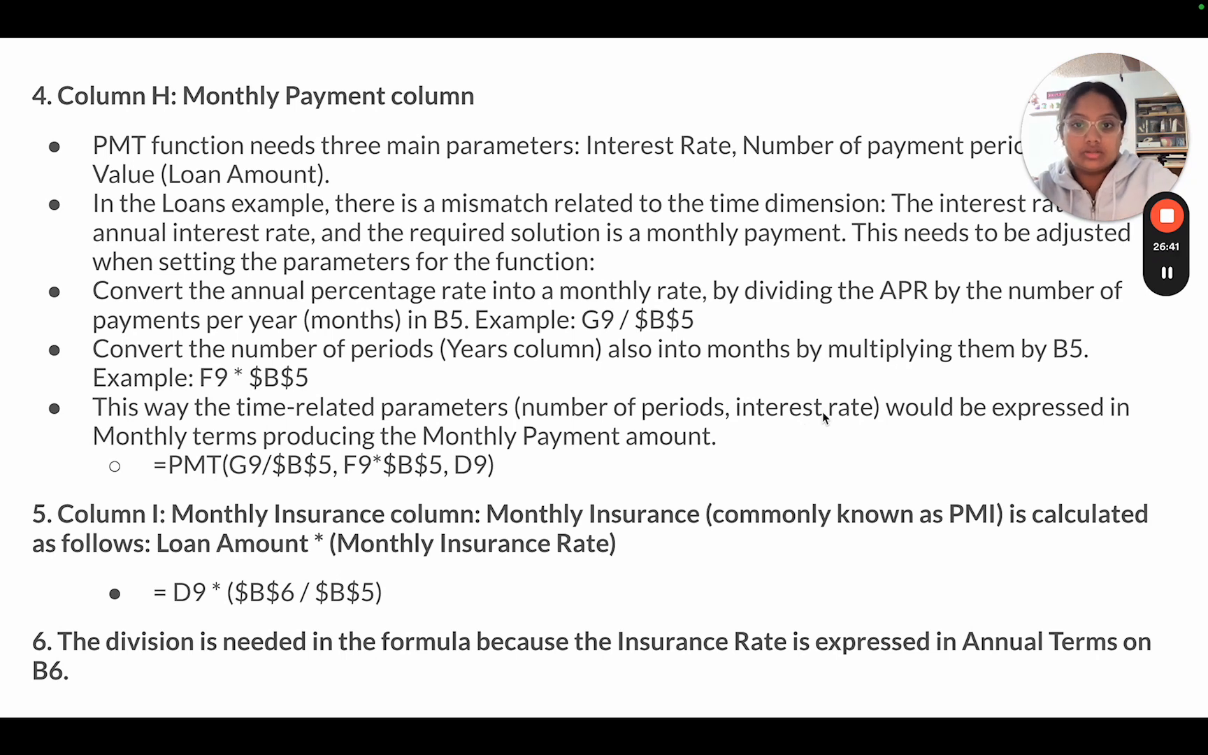
{"action": "left_click_drag", "start_coordinate": [1126, 143], "coordinate": [1126, 363]}
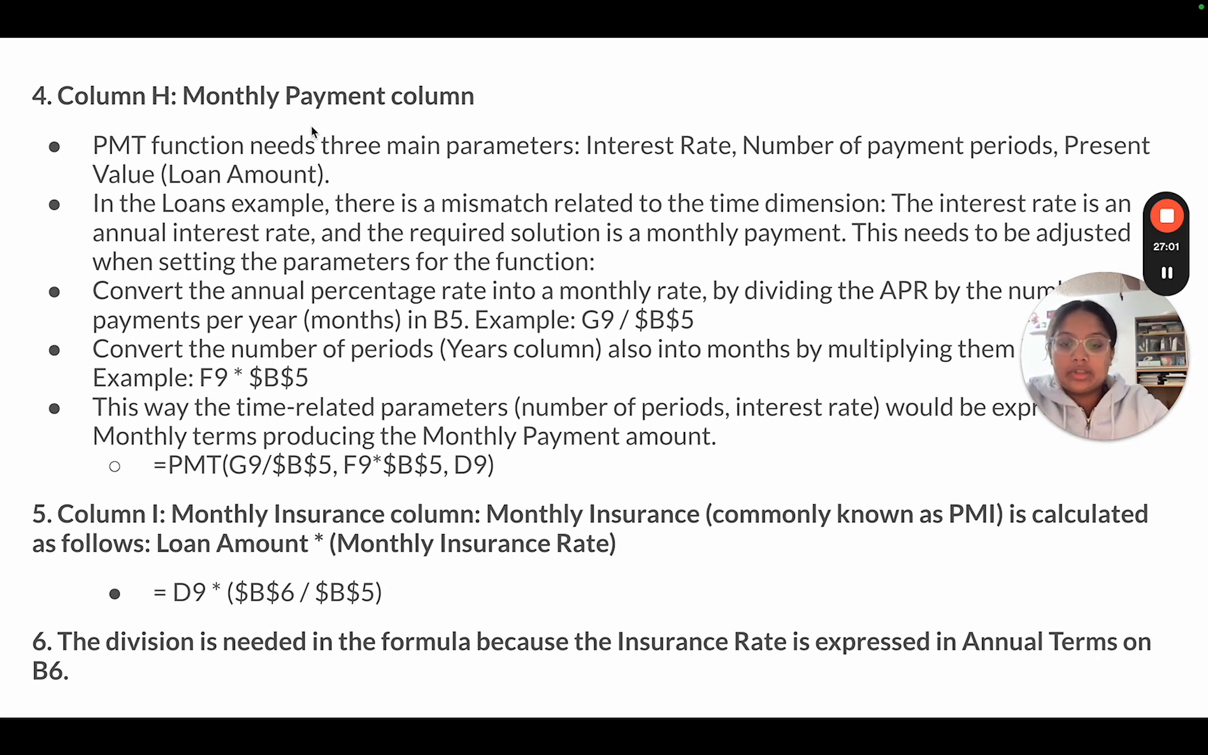
{"action": "key", "text": "ctrl+Left"}
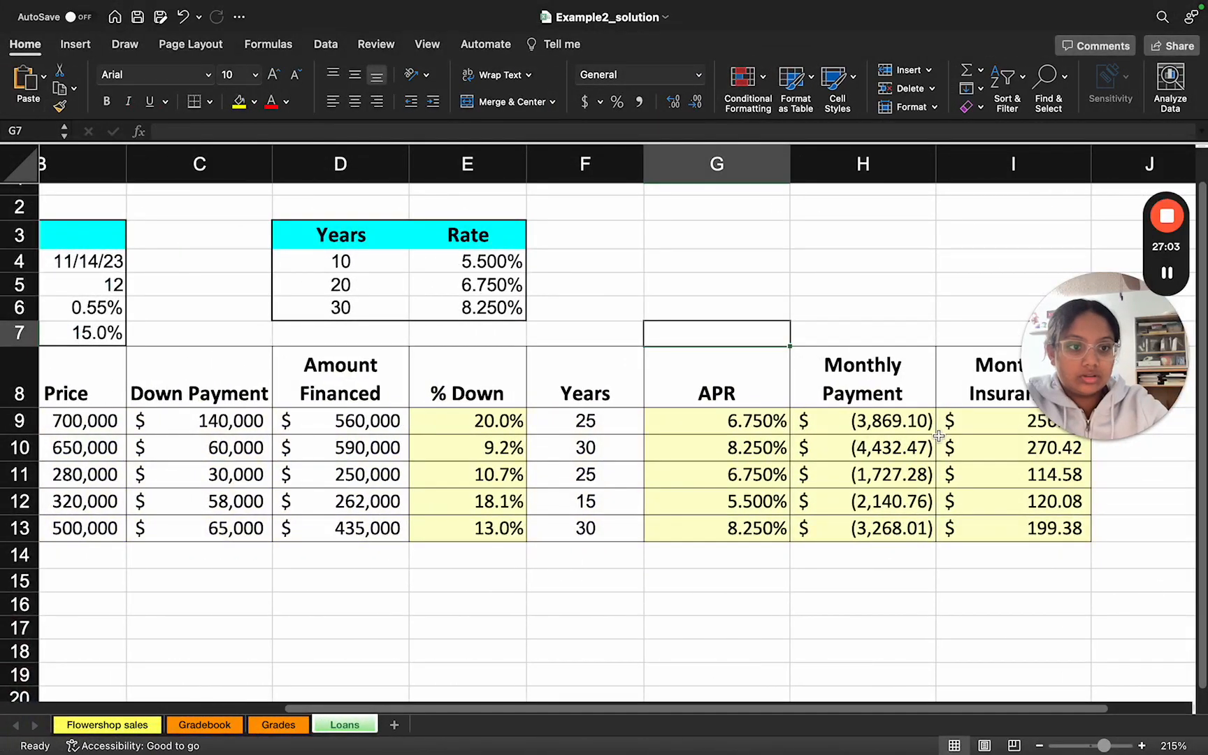
{"action": "left_click_drag", "start_coordinate": [1064, 353], "coordinate": [1064, 98]}
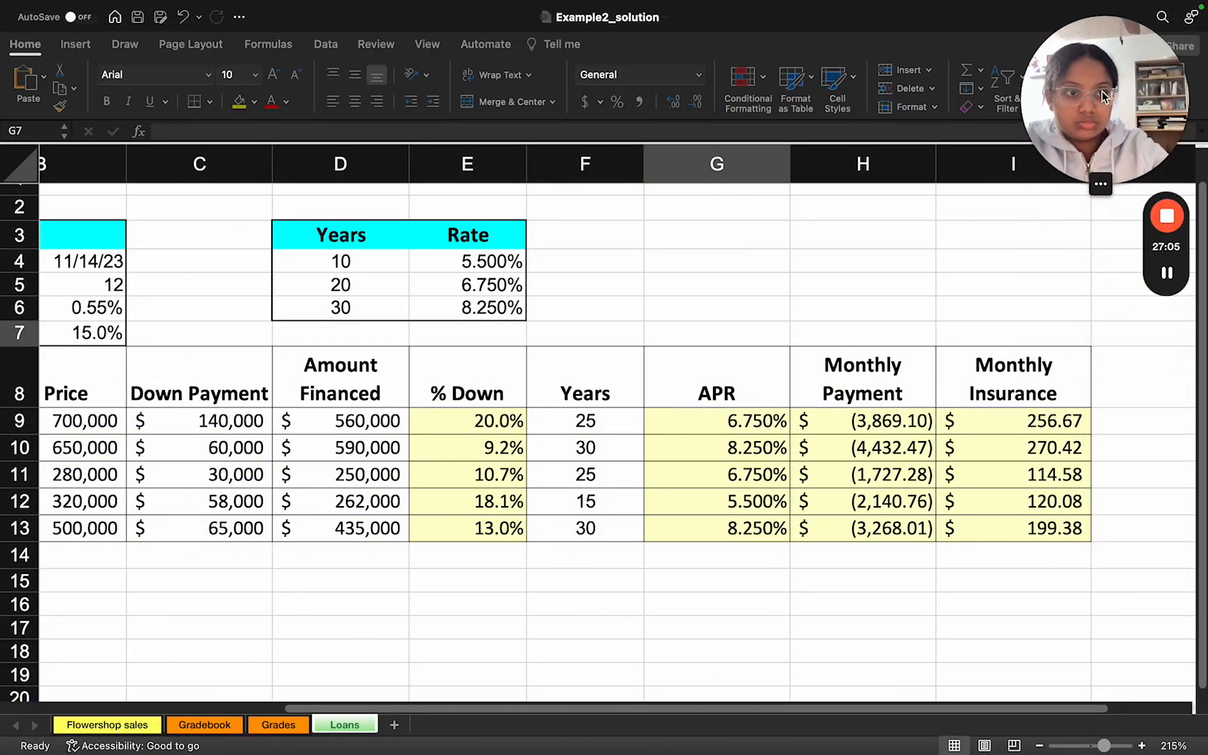
Step: Open the PMT formula in H9 and trace its rate argument G9/$B$5 to the APR and Number of Pmts Per Year cells
{"action": "double_click", "coordinate": [827, 426]}
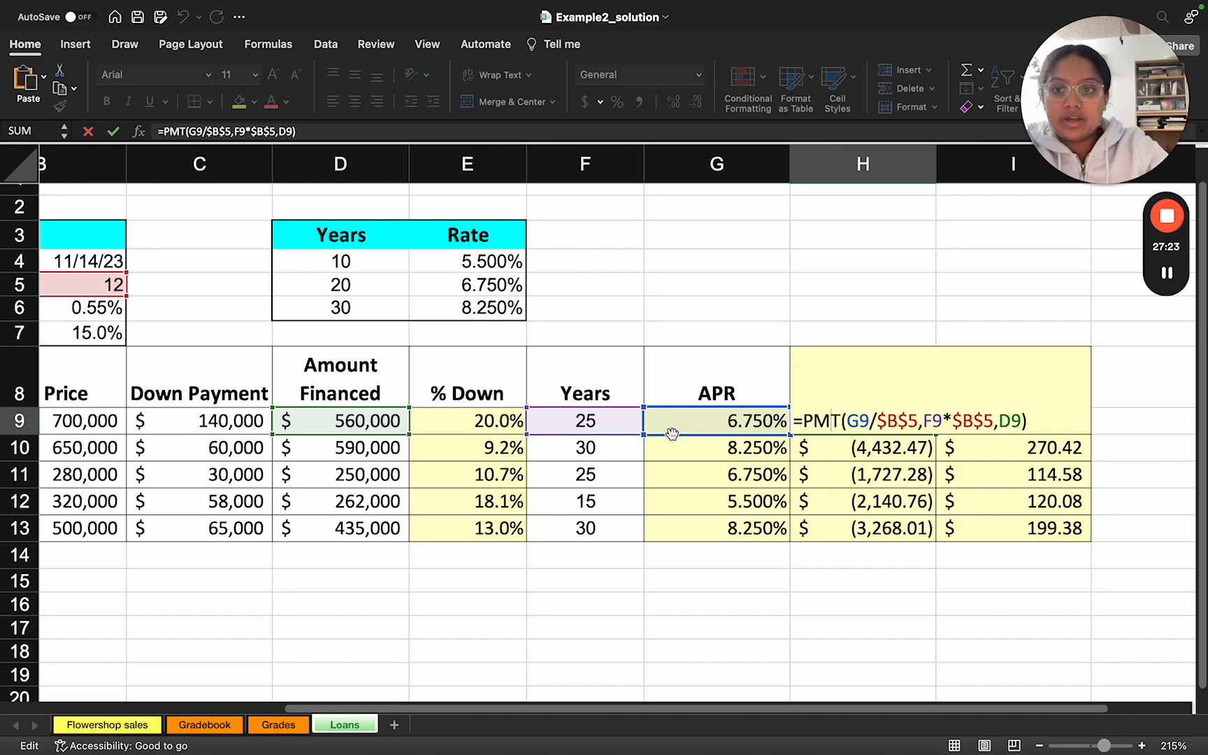
{"action": "scroll", "coordinate": [257, 349], "scroll_direction": "left", "scroll_amount": 5}
{"action": "scroll", "coordinate": [257, 350], "scroll_direction": "up", "scroll_amount": 1}
{"action": "scroll", "coordinate": [257, 349], "scroll_direction": "left", "scroll_amount": 2}
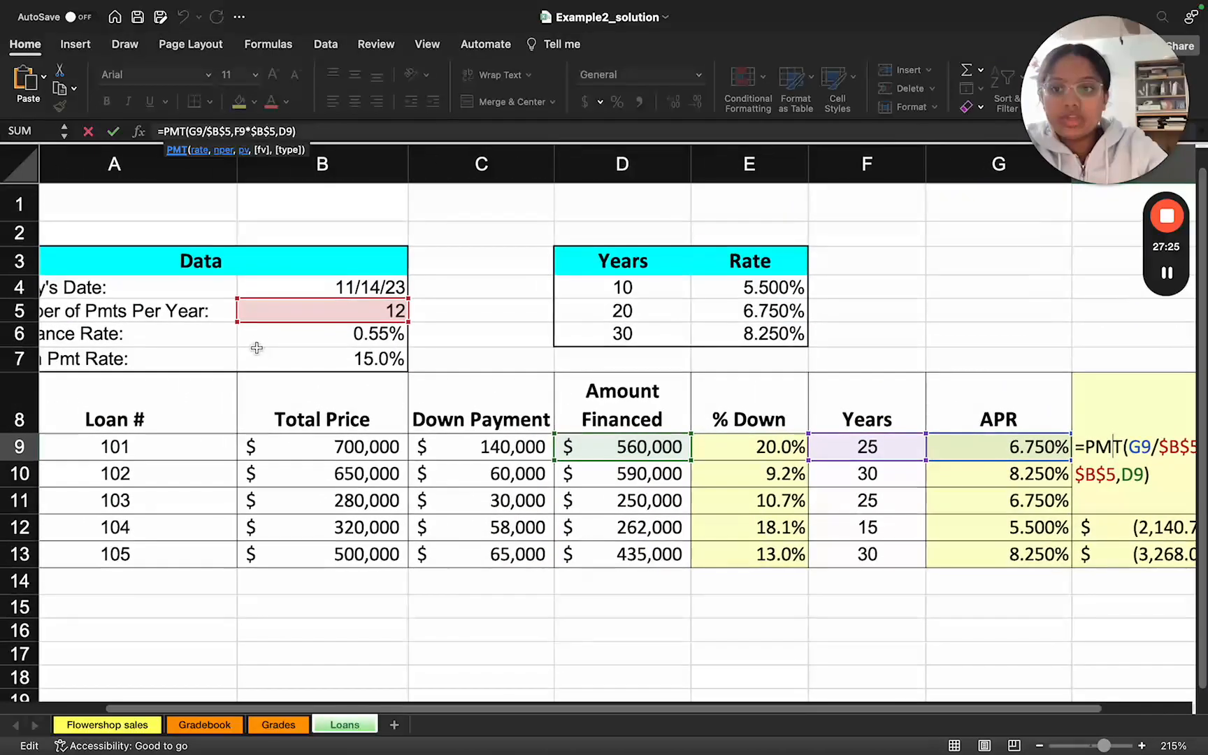
{"action": "scroll", "coordinate": [264, 321], "scroll_direction": "right", "scroll_amount": 2}
{"action": "scroll", "coordinate": [275, 323], "scroll_direction": "right", "scroll_amount": 3}
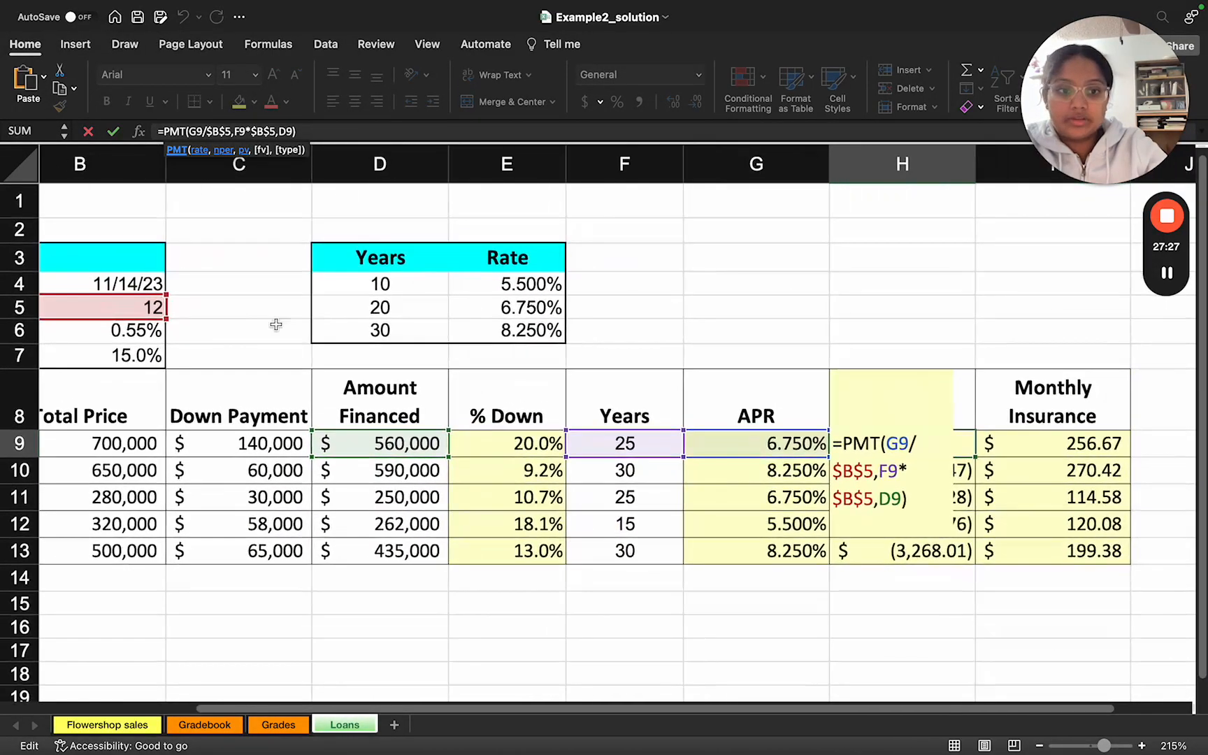
{"action": "scroll", "coordinate": [275, 324], "scroll_direction": "right", "scroll_amount": 1}
{"action": "scroll", "coordinate": [274, 324], "scroll_direction": "down", "scroll_amount": 1}
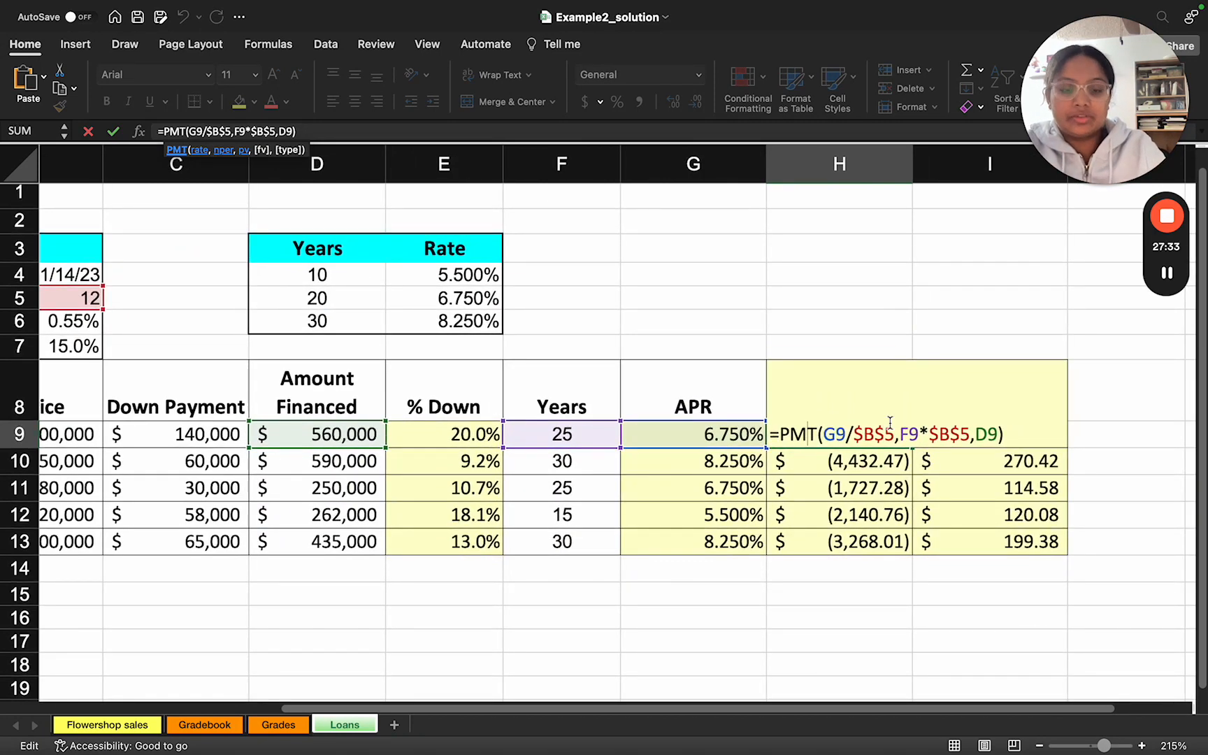
Step: Read the slide's annual-to-monthly conversion notes and compare them with the H9 formula's F9*$B$5 periods and D9 loan amount
{"action": "key", "text": "ctrl+Right"}
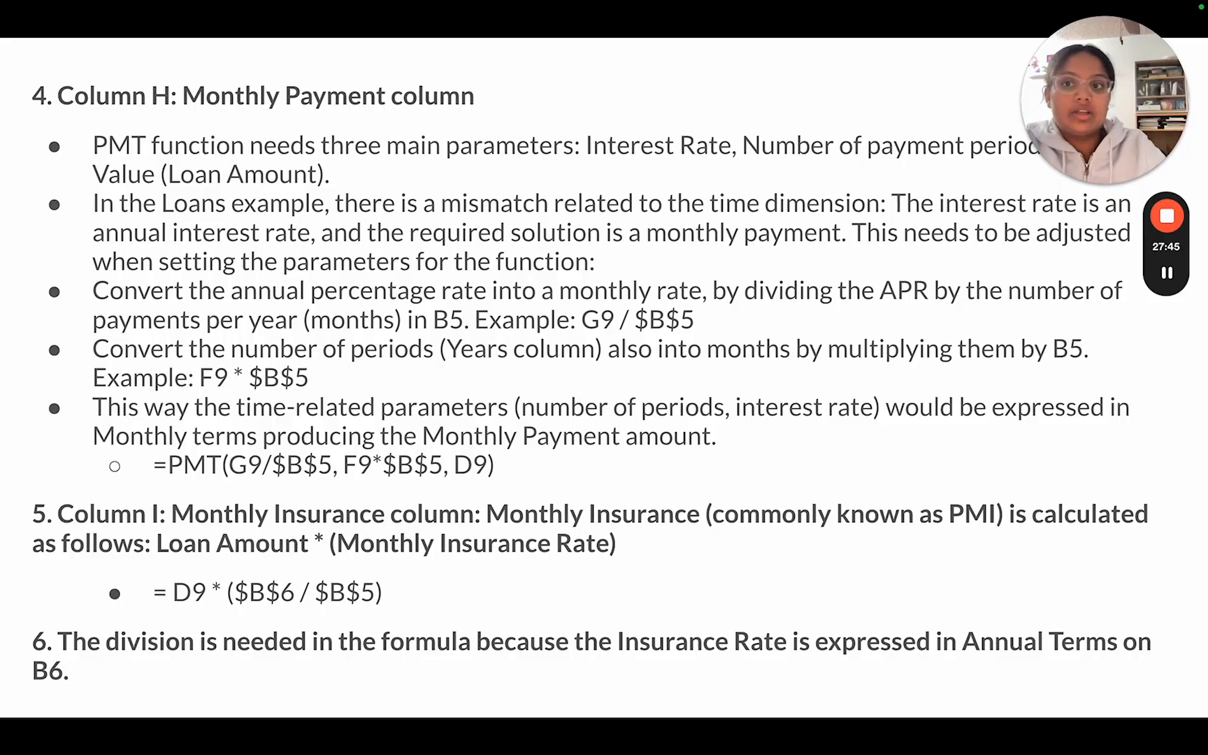
{"action": "key", "text": "ctrl+Left"}
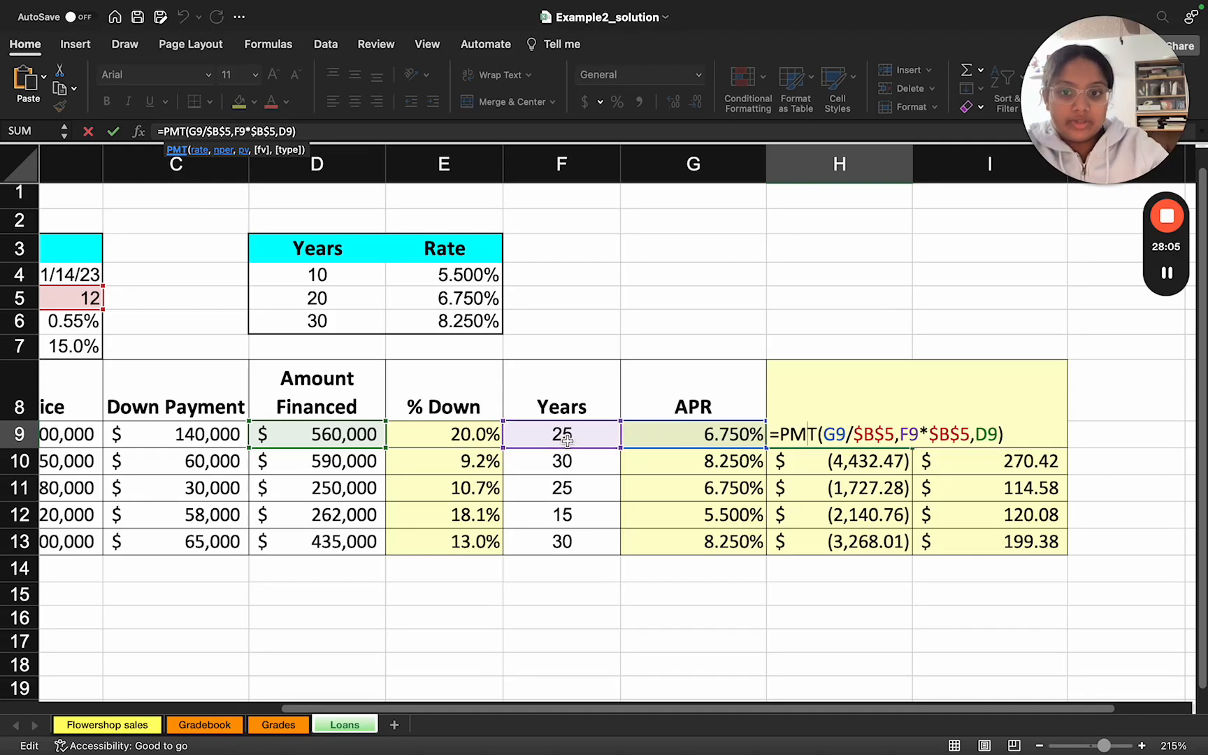
{"action": "scroll", "coordinate": [566, 439], "scroll_direction": "left", "scroll_amount": 5}
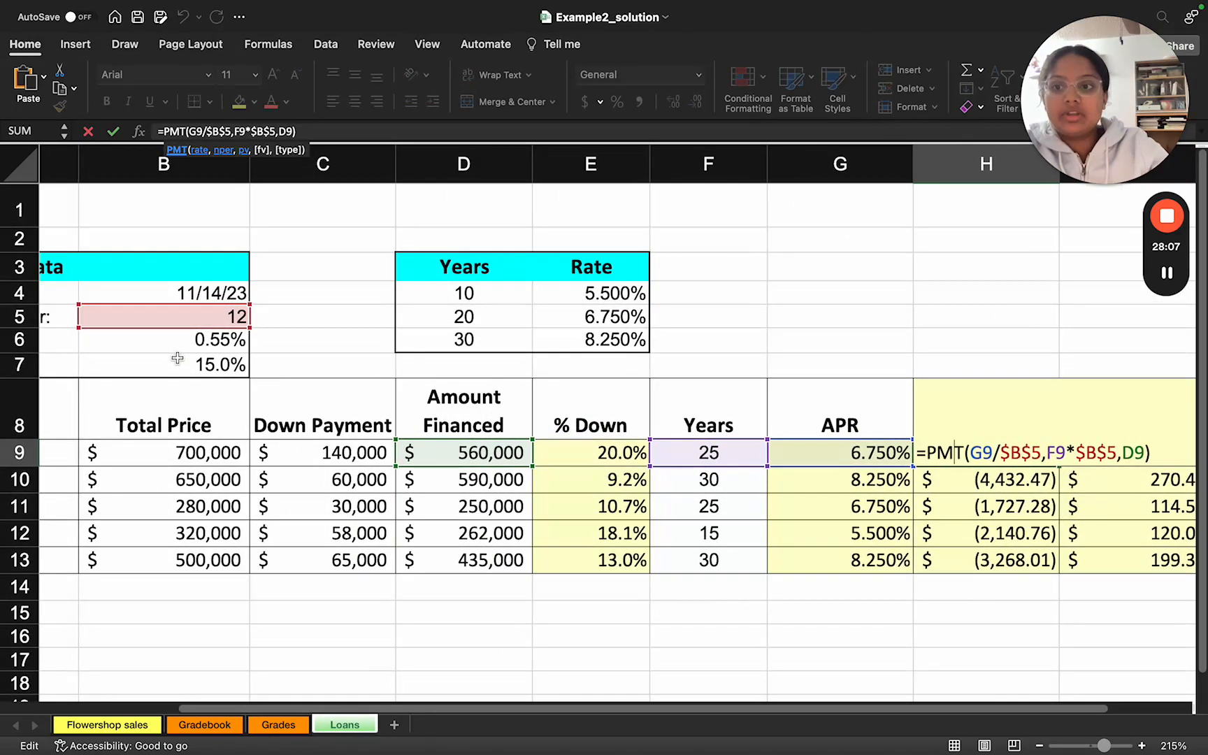
{"action": "scroll", "coordinate": [172, 338], "scroll_direction": "left", "scroll_amount": 5}
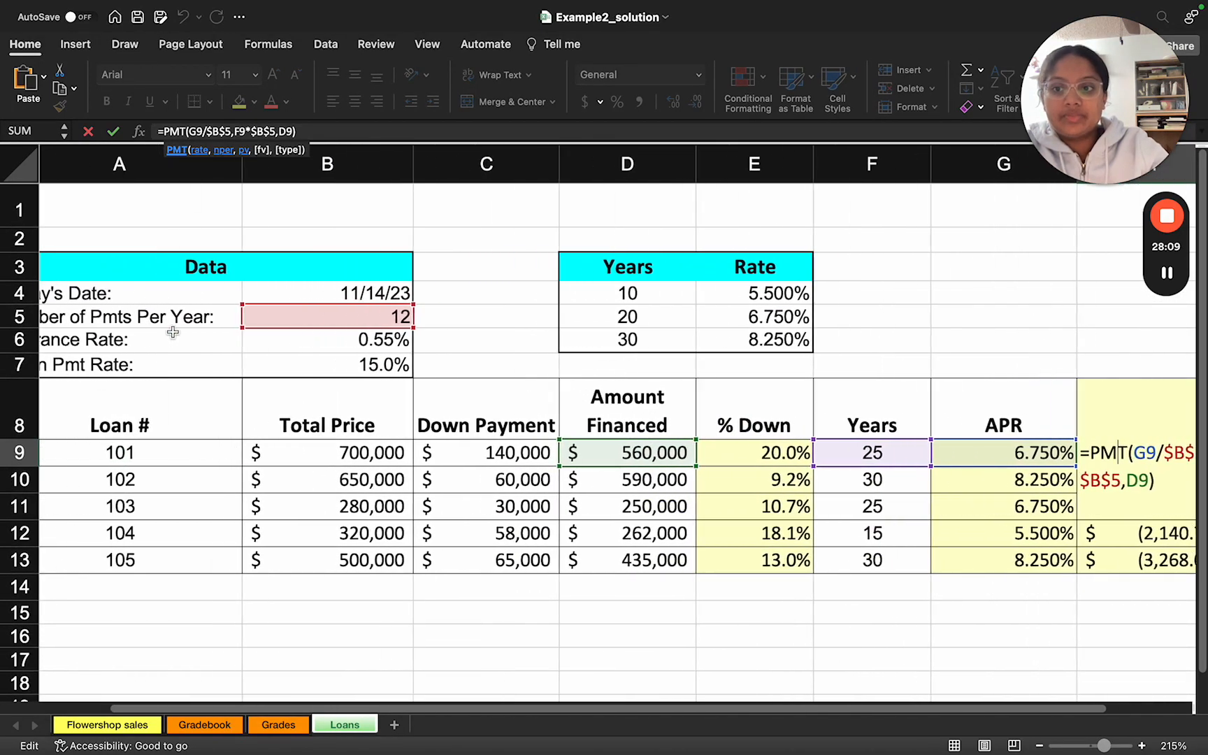
{"action": "scroll", "coordinate": [245, 322], "scroll_direction": "left", "scroll_amount": 1}
{"action": "scroll", "coordinate": [245, 326], "scroll_direction": "right", "scroll_amount": 10}
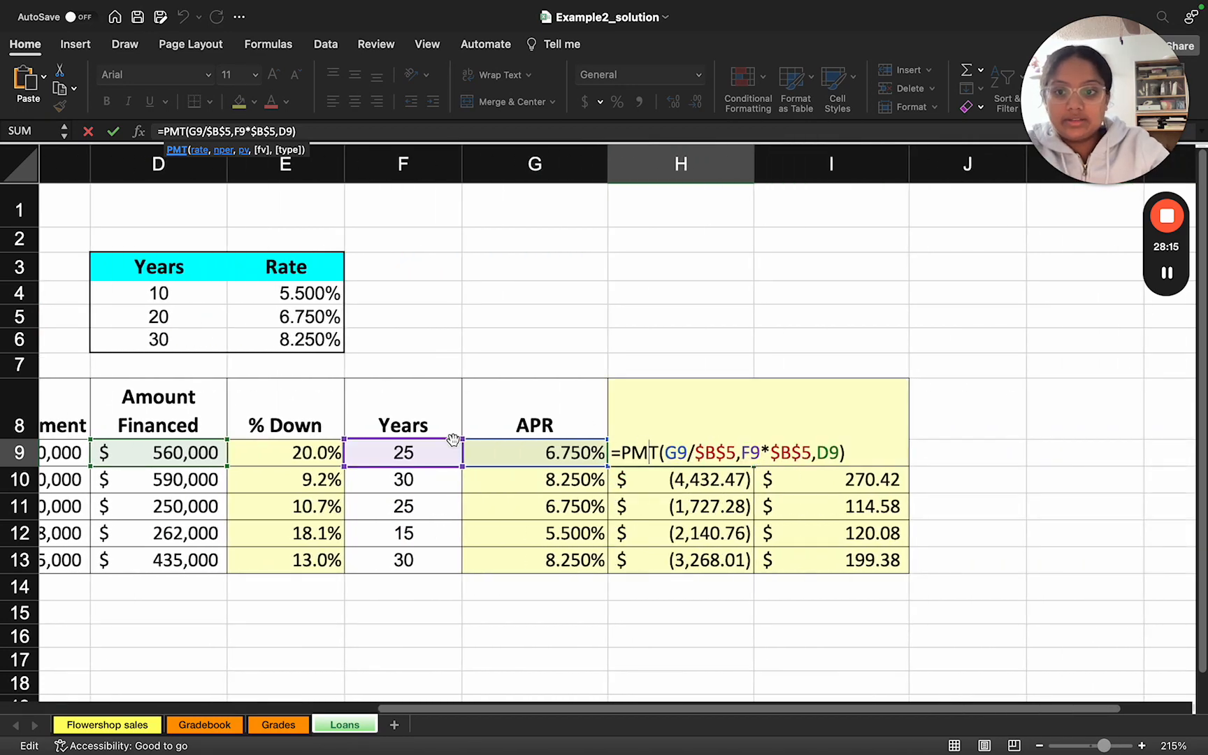
{"action": "scroll", "coordinate": [453, 439], "scroll_direction": "left", "scroll_amount": 3}
{"action": "scroll", "coordinate": [453, 439], "scroll_direction": "left", "scroll_amount": 3}
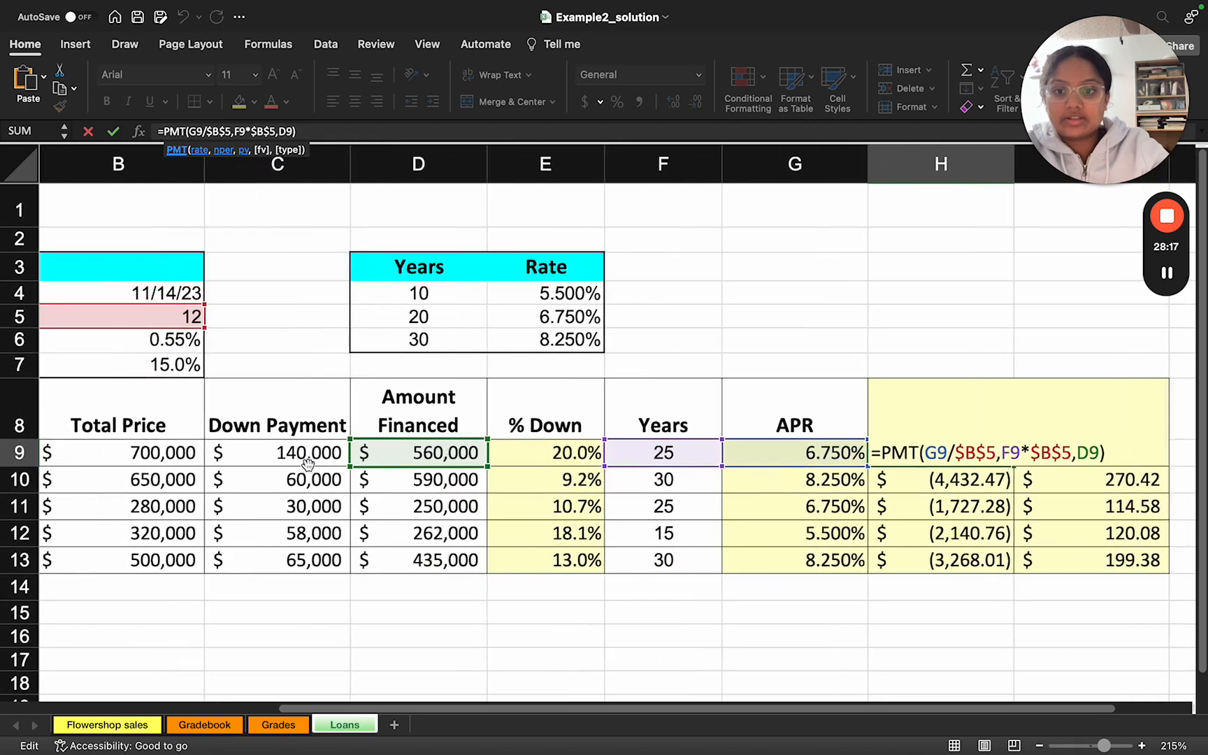
{"action": "scroll", "coordinate": [434, 457], "scroll_direction": "left", "scroll_amount": 3}
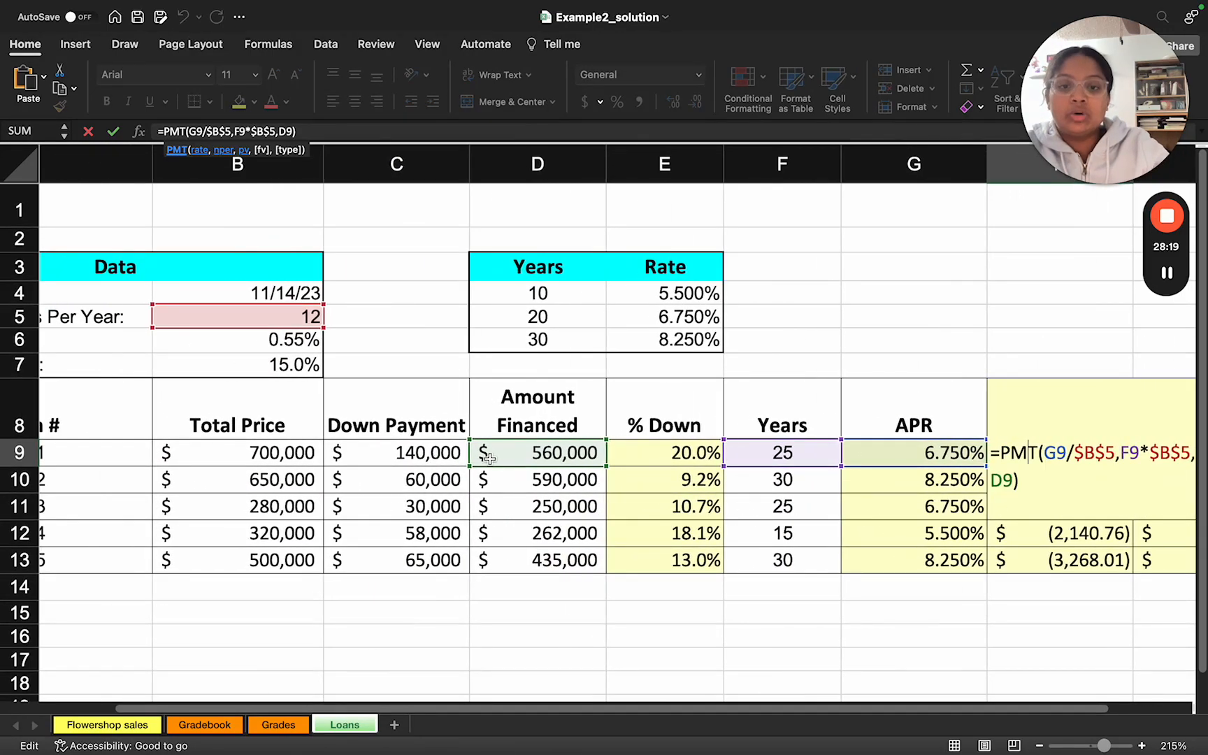
Step: Check the PMT parameters on the slide against H9, close the formula unedited, and select H9 to review its payment
{"action": "key", "text": "ctrl+Right"}
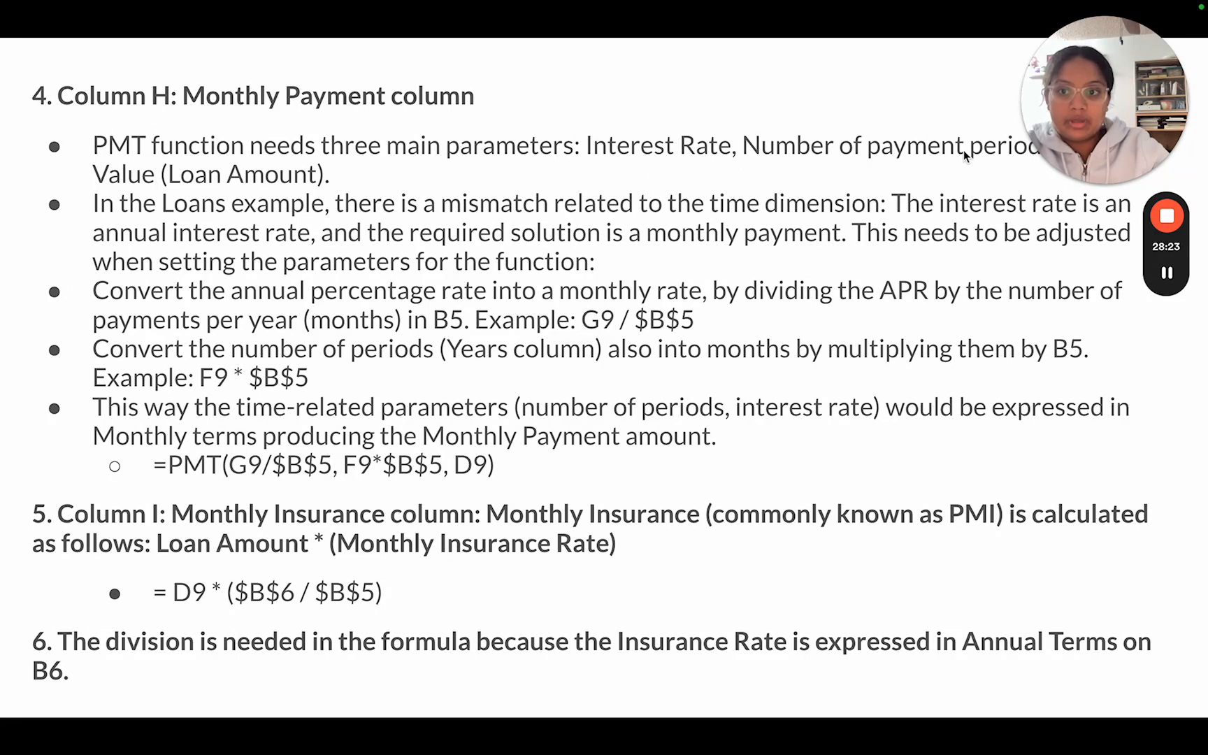
{"action": "left_click_drag", "start_coordinate": [1027, 126], "coordinate": [1103, 92]}
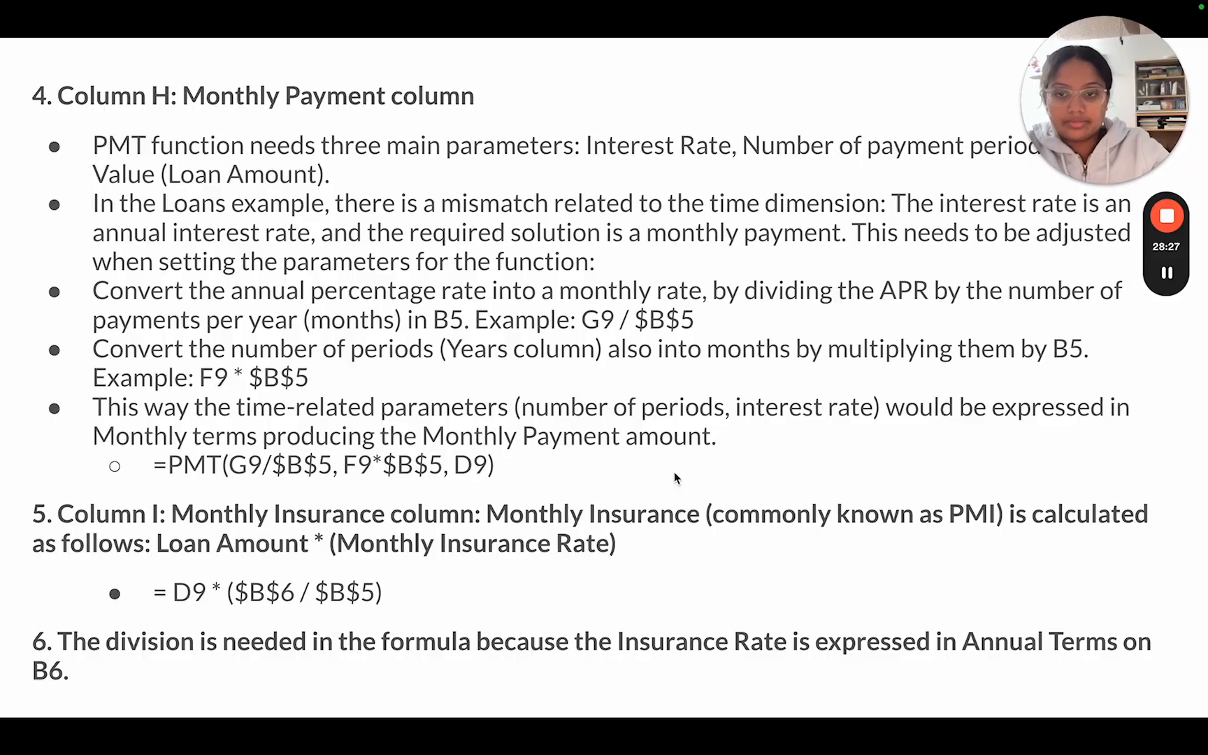
{"action": "key", "text": "ctrl+Left"}
{"action": "scroll", "coordinate": [671, 489], "scroll_direction": "right", "scroll_amount": 3}
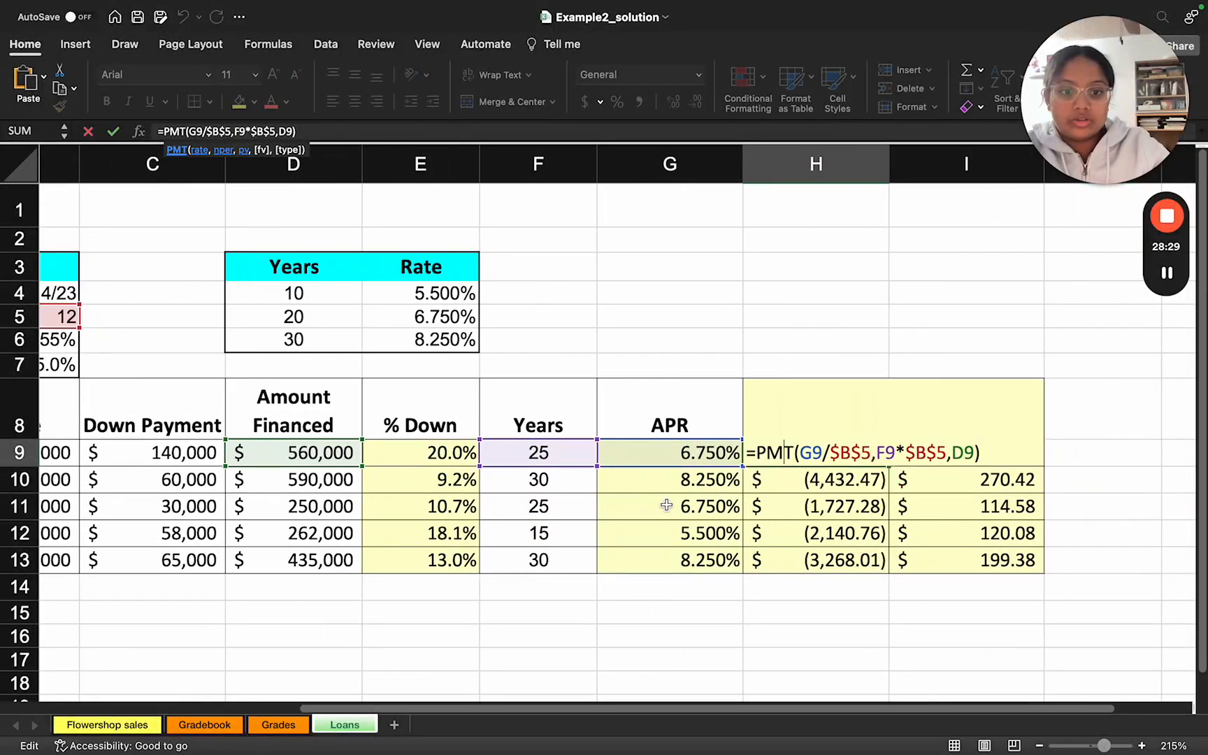
{"action": "left_click", "coordinate": [792, 360]}
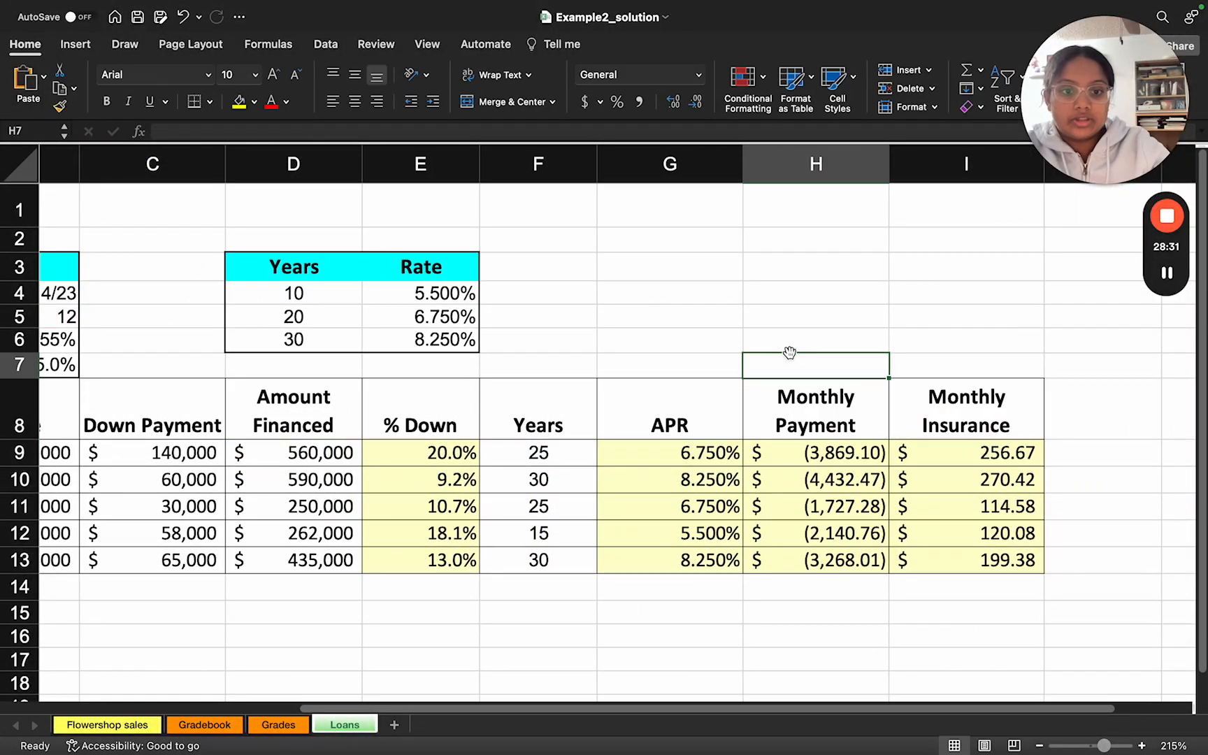
{"action": "left_click", "coordinate": [792, 461]}
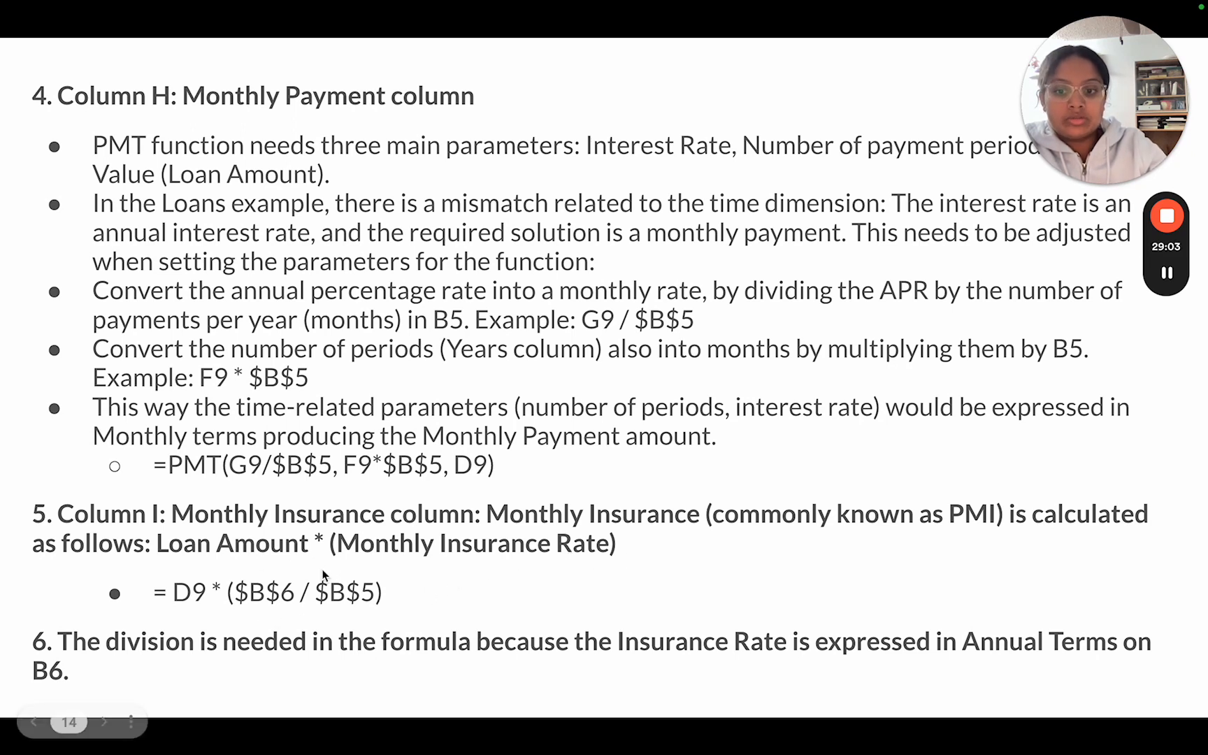
Step: Locate Number of Pmts Per Year in B5 and Insurance Rate in B6, and compare them with the slide's Monthly Insurance formula
{"action": "key", "text": "ctrl+Left"}
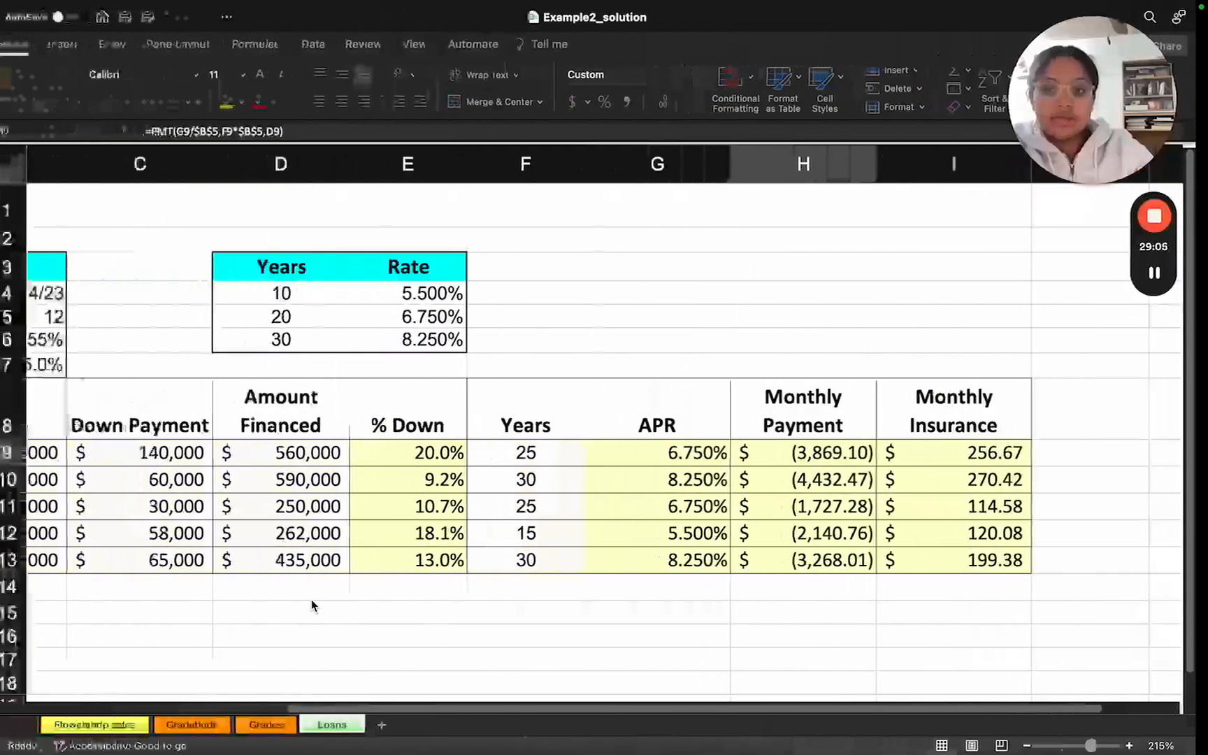
{"action": "scroll", "coordinate": [338, 494], "scroll_direction": "left", "scroll_amount": 3}
{"action": "scroll", "coordinate": [336, 493], "scroll_direction": "left", "scroll_amount": 5}
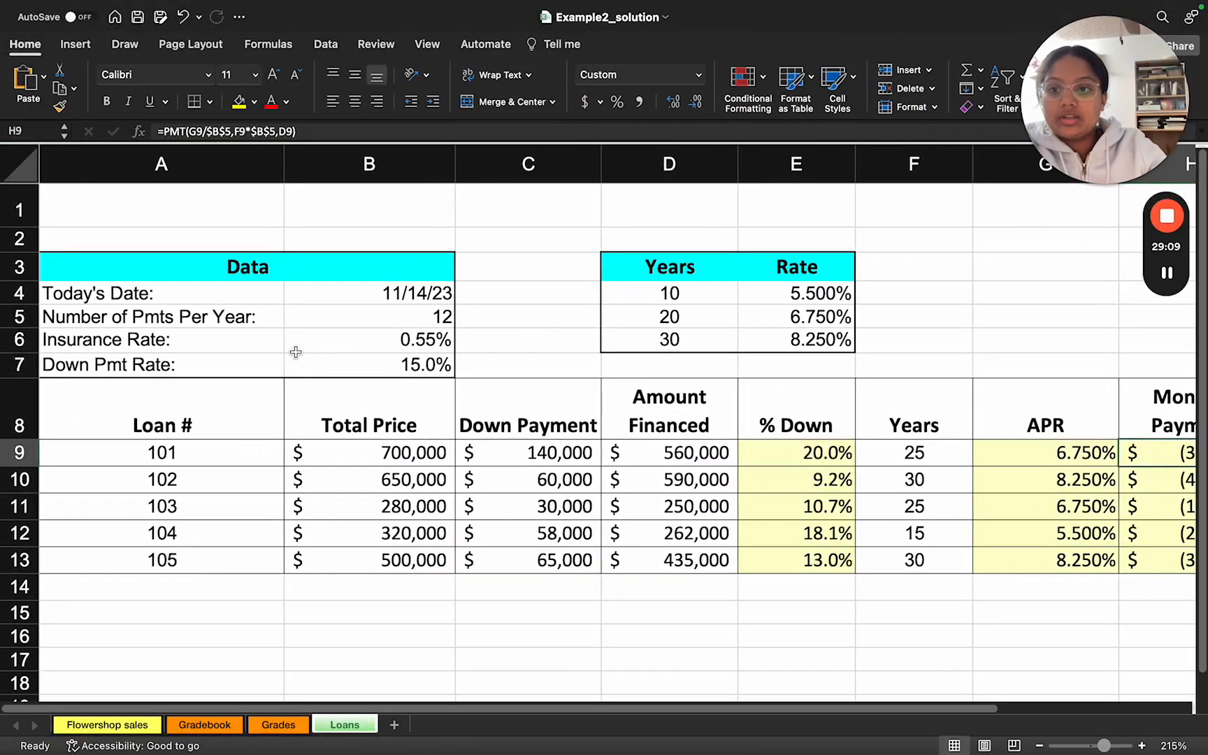
{"action": "left_click", "coordinate": [293, 321]}
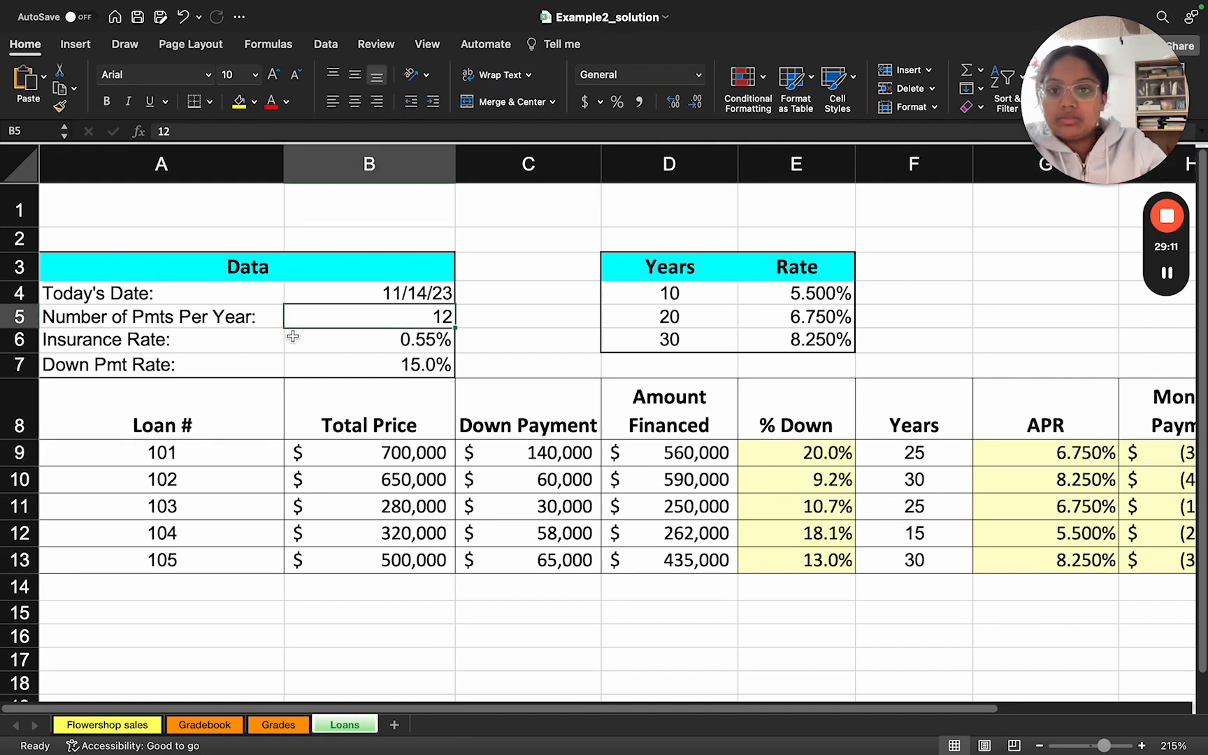
{"action": "left_click", "coordinate": [286, 342]}
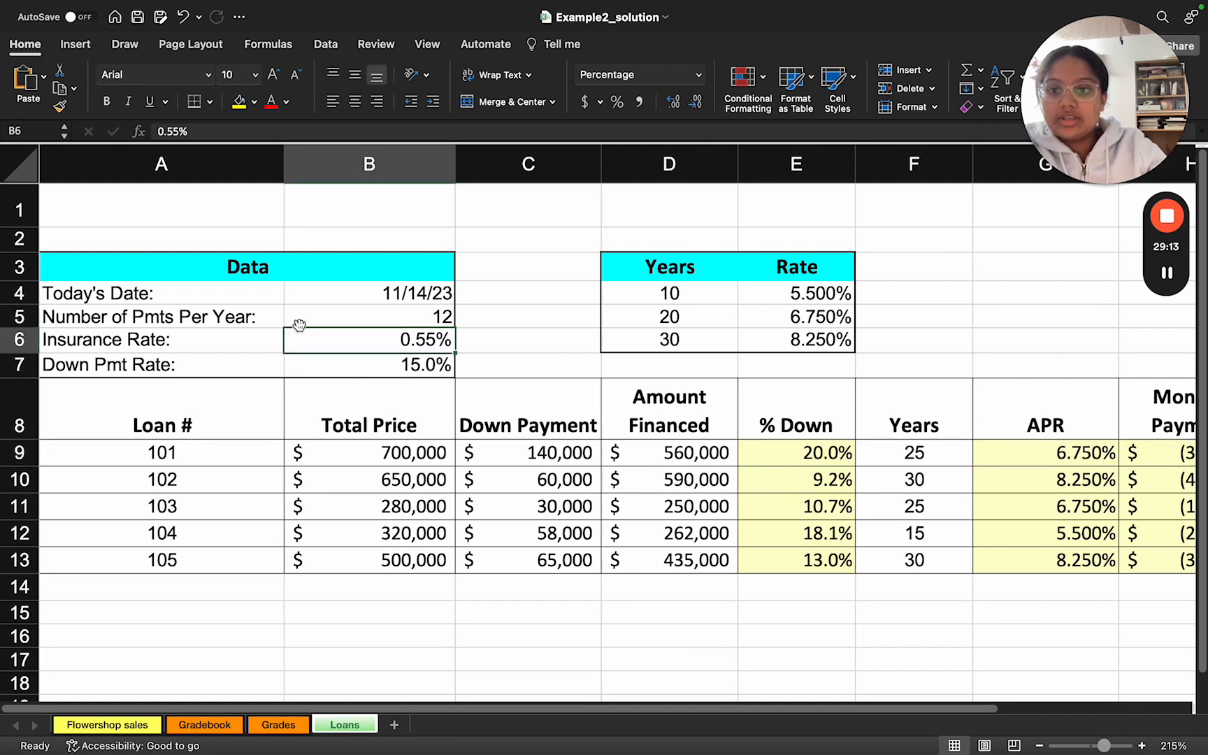
{"action": "left_click", "coordinate": [298, 320]}
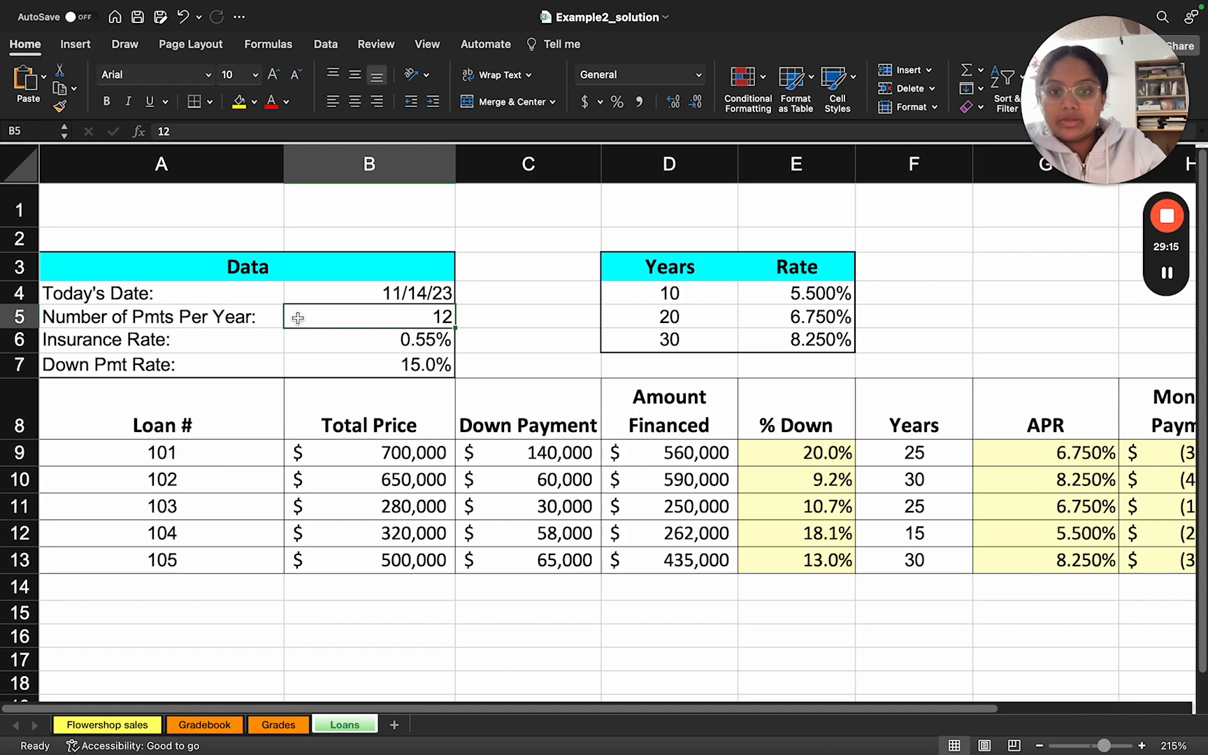
{"action": "key", "text": "ctrl+Right"}
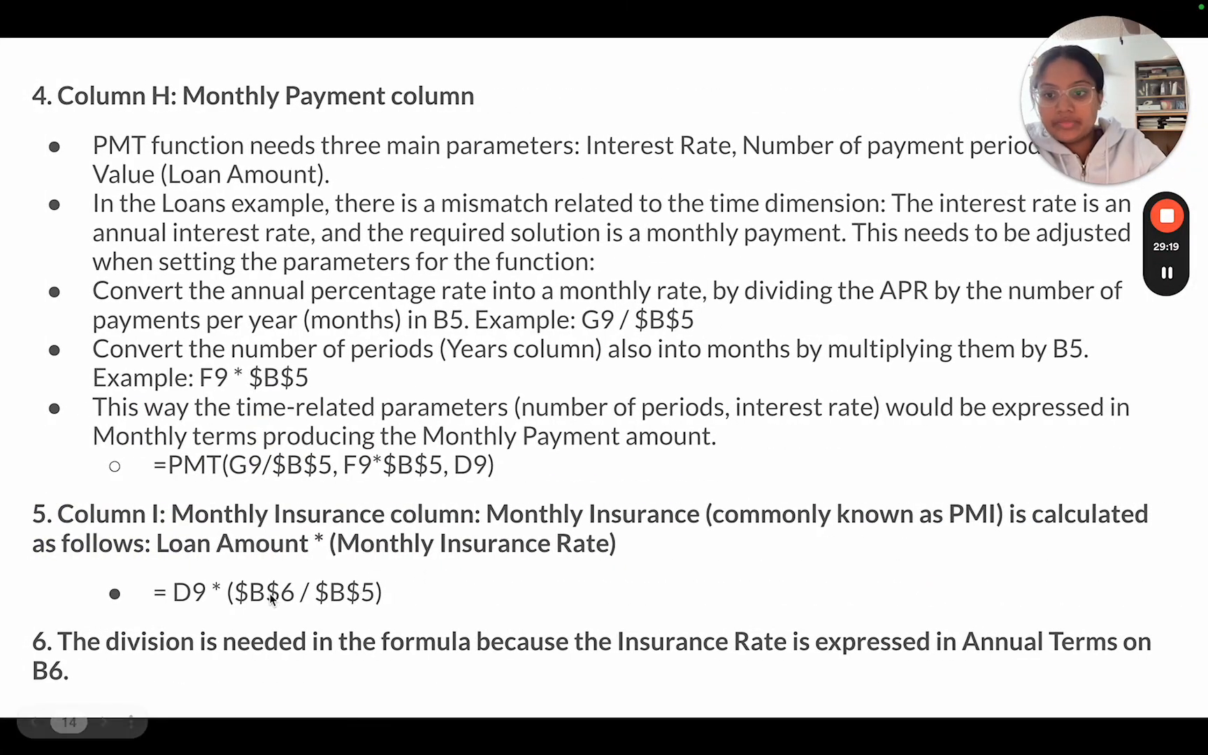
{"action": "key", "text": "ctrl+Left"}
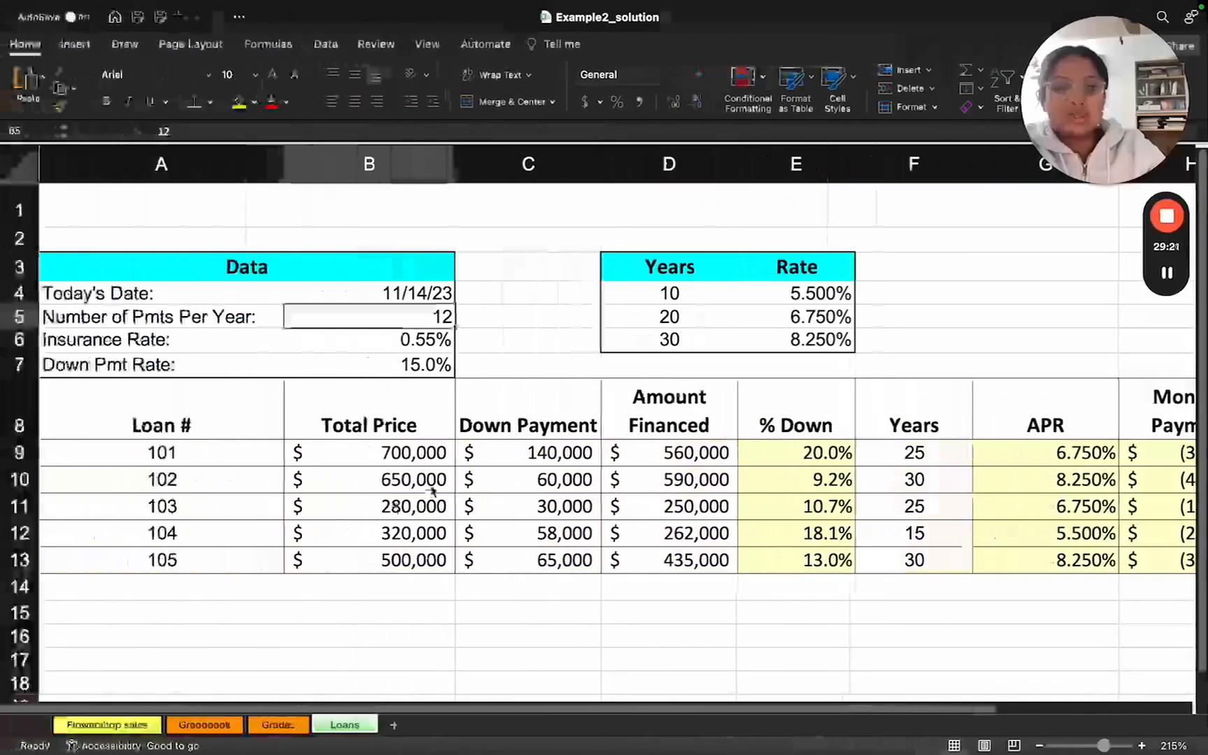
Step: Check the Amount Financed in D9 and examine the Monthly Insurance formula =D9*$B$6/$B$5 in I9, leaving it unedited
{"action": "scroll", "coordinate": [432, 493], "scroll_direction": "right", "scroll_amount": 5}
{"action": "left_click", "coordinate": [466, 458]}
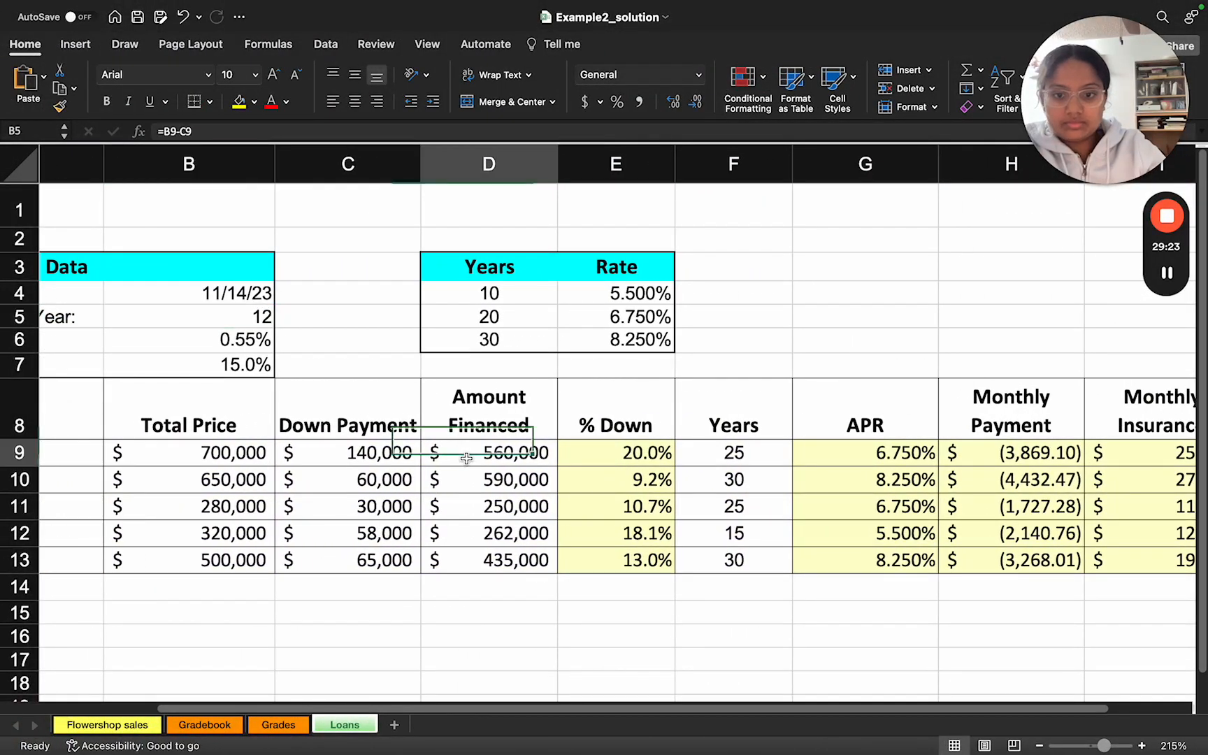
{"action": "scroll", "coordinate": [466, 457], "scroll_direction": "right", "scroll_amount": 10}
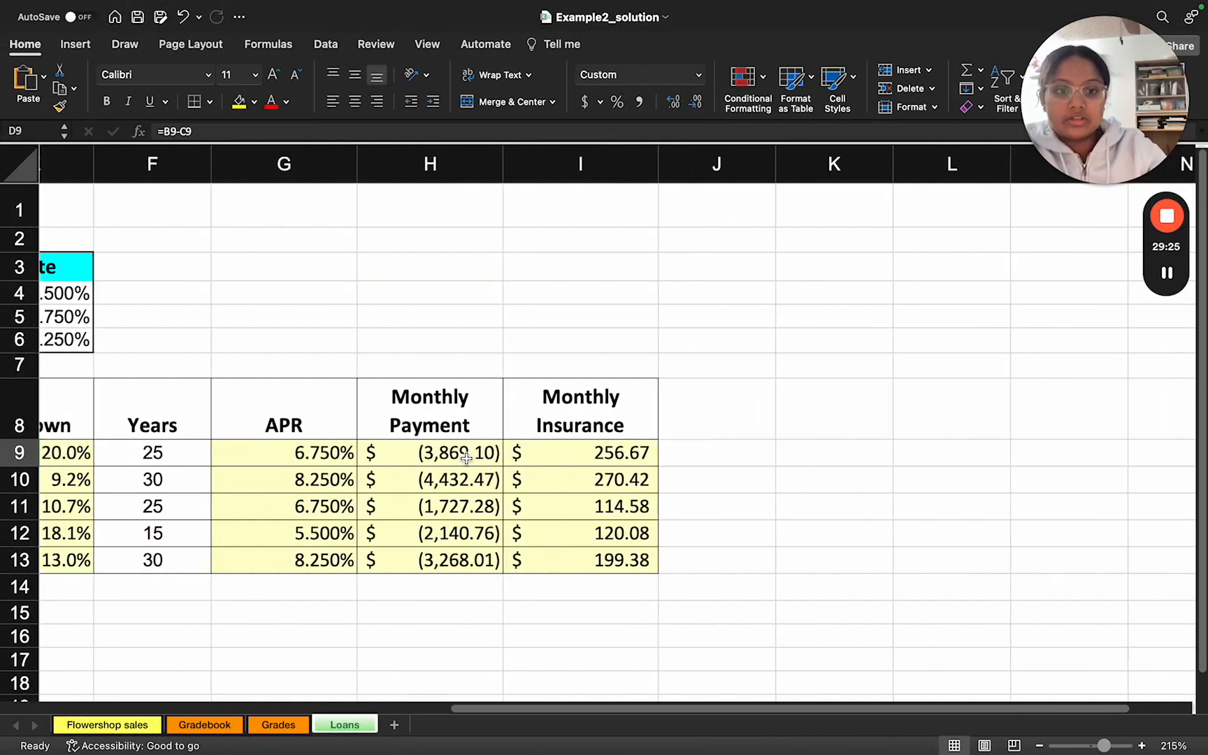
{"action": "left_click", "coordinate": [525, 448]}
{"action": "double_click", "coordinate": [525, 447]}
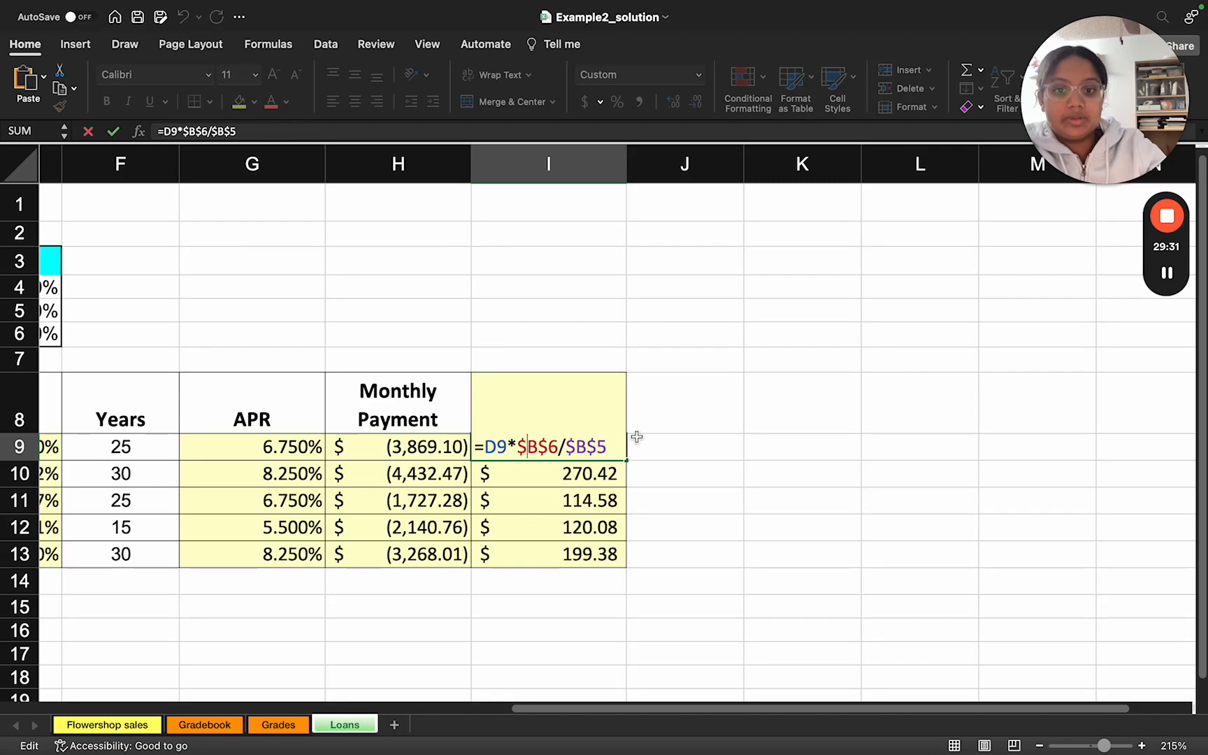
{"action": "left_click", "coordinate": [661, 442]}
{"action": "left_click", "coordinate": [552, 453]}
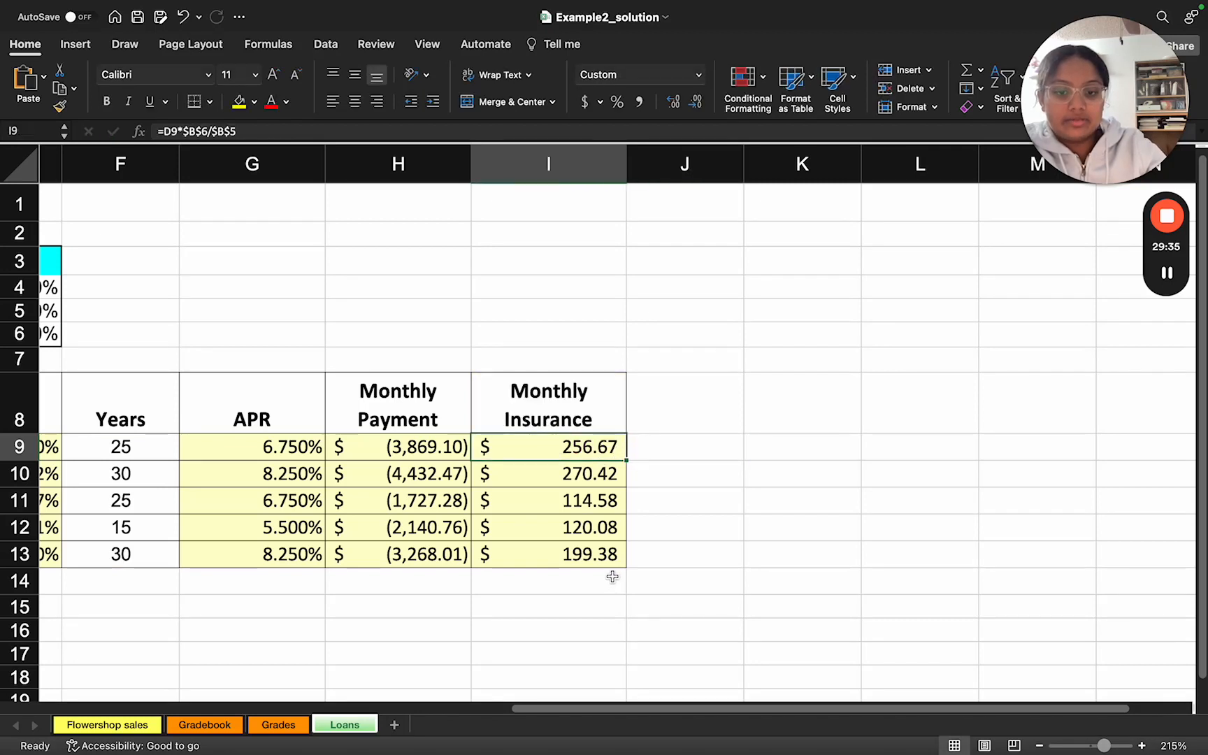
Step: Review the whole Loans worksheet at 142% zoom, from the Data table to the Monthly Insurance column
{"action": "scroll", "coordinate": [622, 514], "scroll_direction": "left", "scroll_amount": 10}
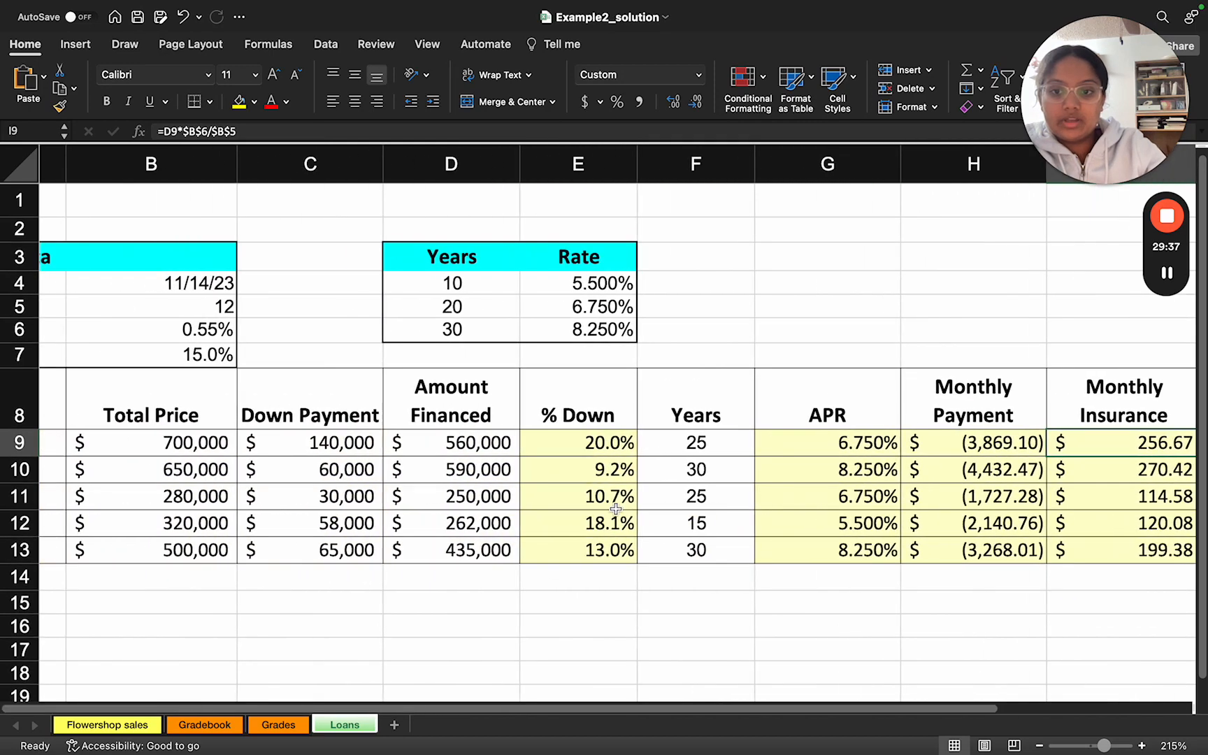
{"action": "scroll", "coordinate": [639, 508], "scroll_direction": "left", "scroll_amount": 3}
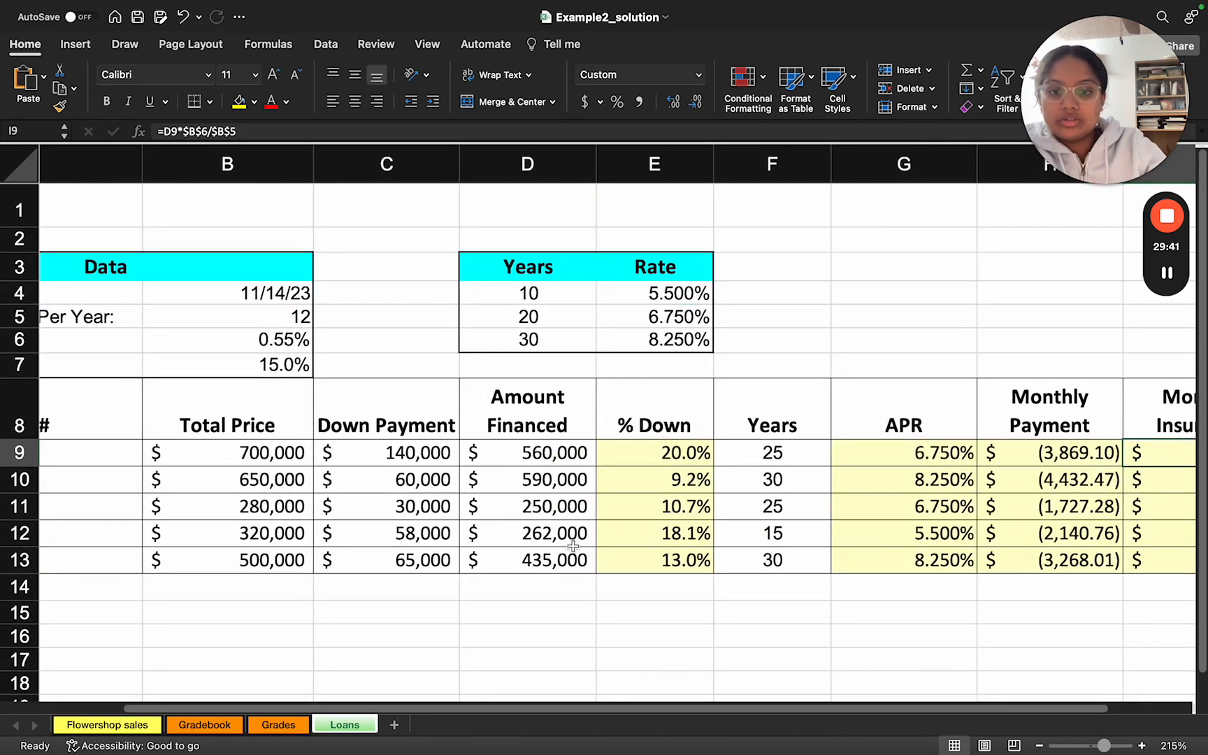
{"action": "left_click", "coordinate": [456, 621]}
{"action": "scroll", "coordinate": [396, 654], "scroll_direction": "down", "scroll_amount": 3}
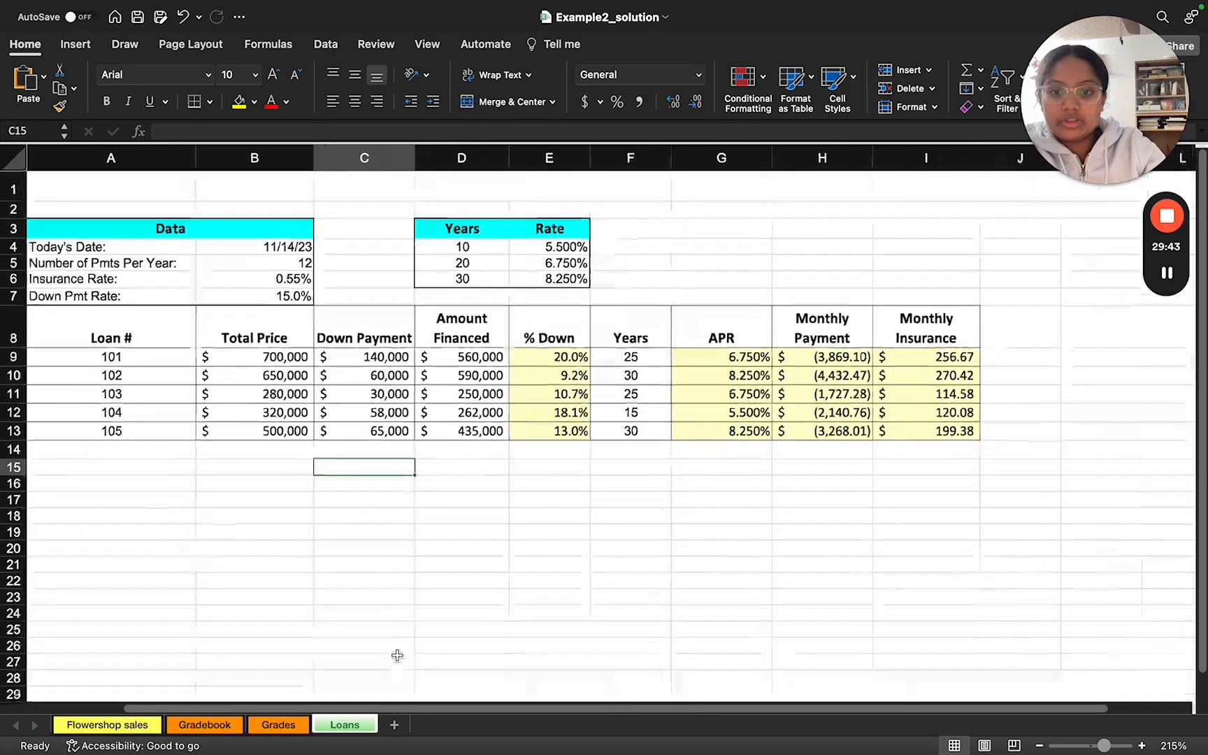
{"action": "scroll", "coordinate": [412, 585], "scroll_direction": "left", "scroll_amount": 3}
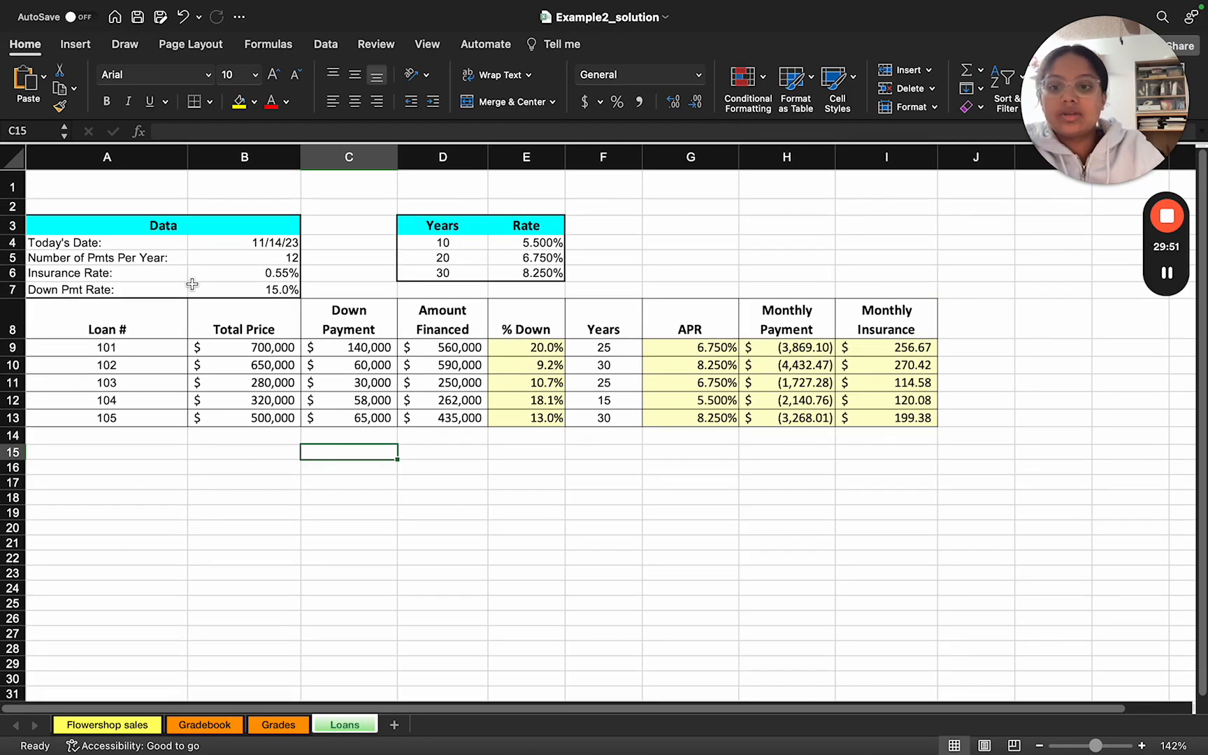
Step: Switch to Assignment_09_IntroExcel.pdf in Preview and display it full screen
{"action": "key", "text": "ctrl+Right"}
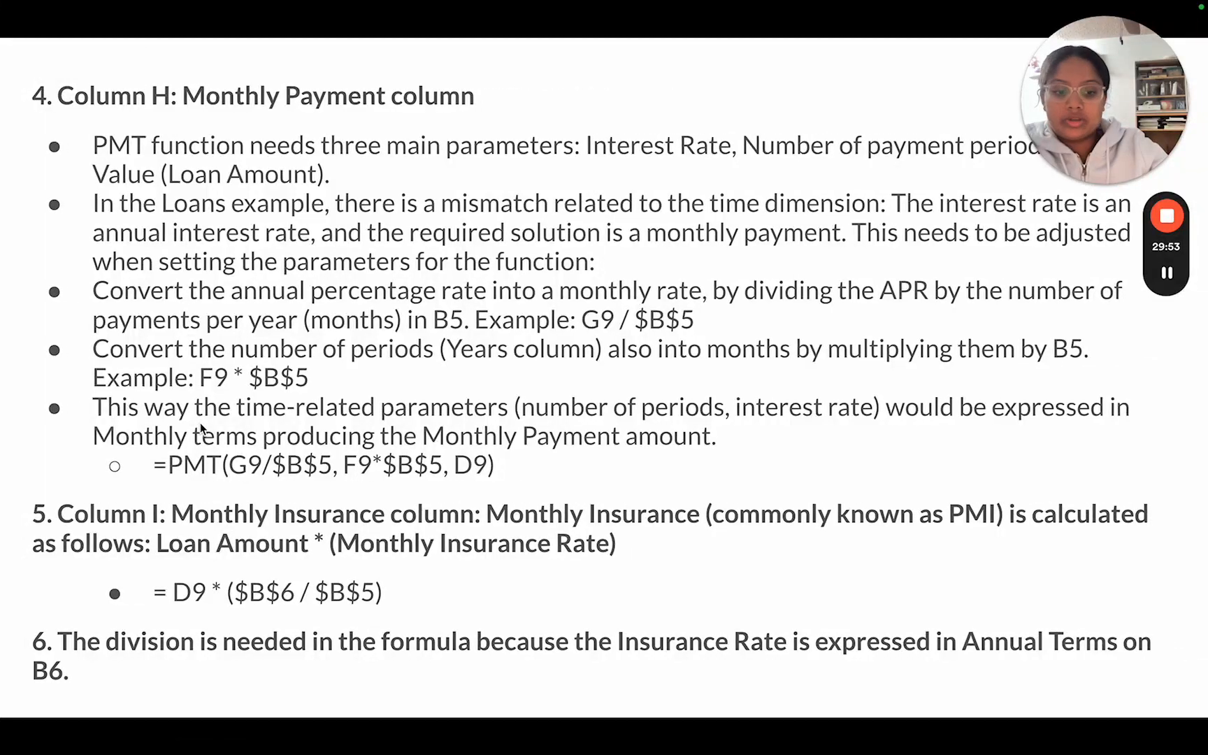
{"action": "key", "text": "ctrl+Left"}
{"action": "key", "text": "ctrl+Left"}
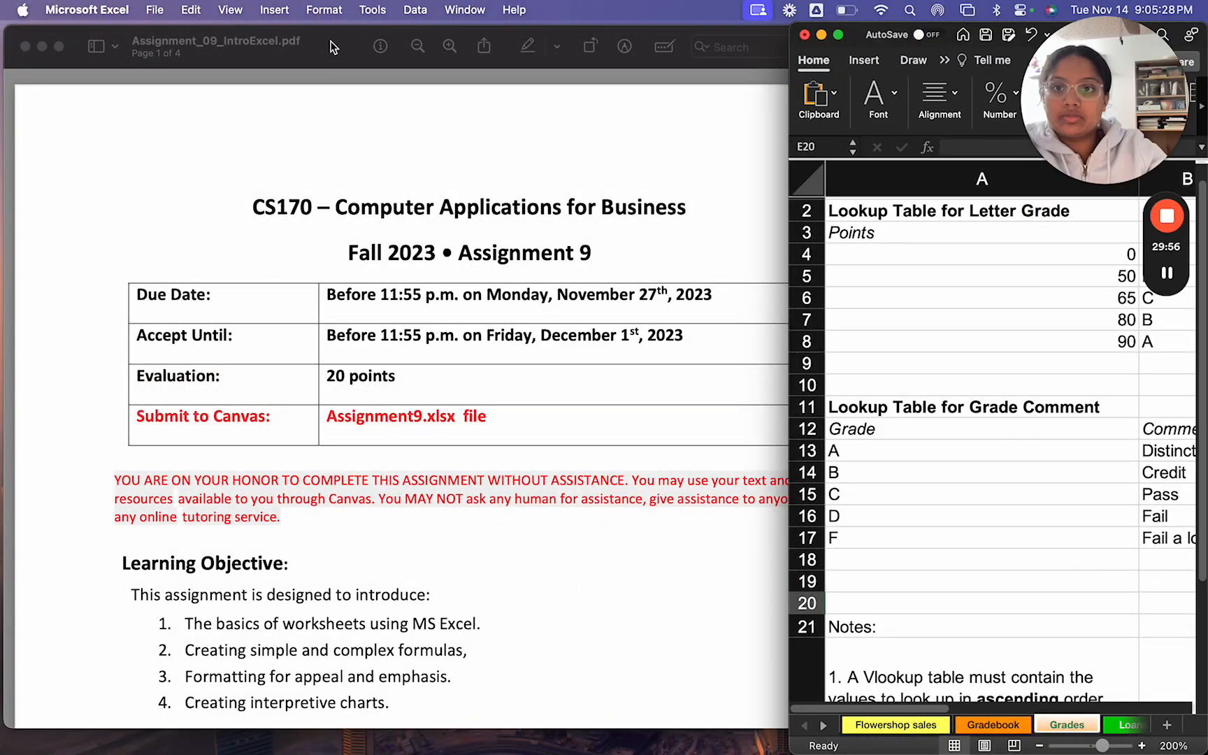
{"action": "left_click", "coordinate": [332, 46]}
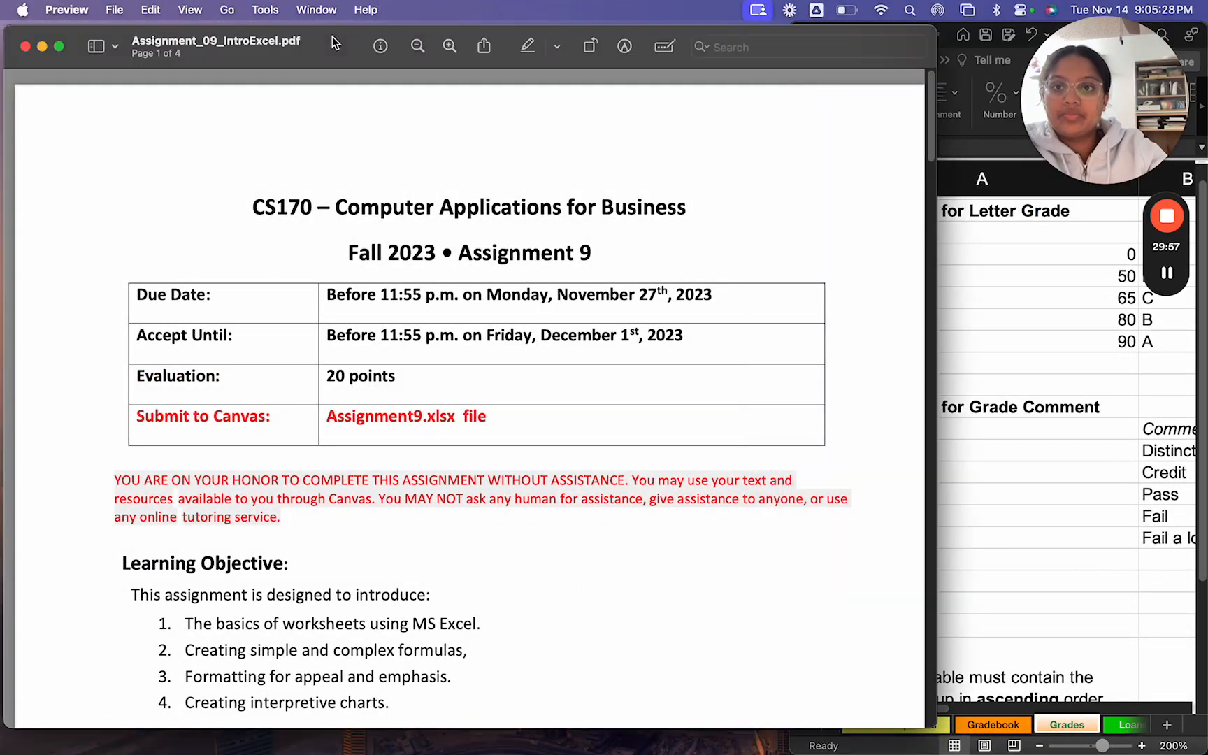
{"action": "left_click", "coordinate": [59, 47]}
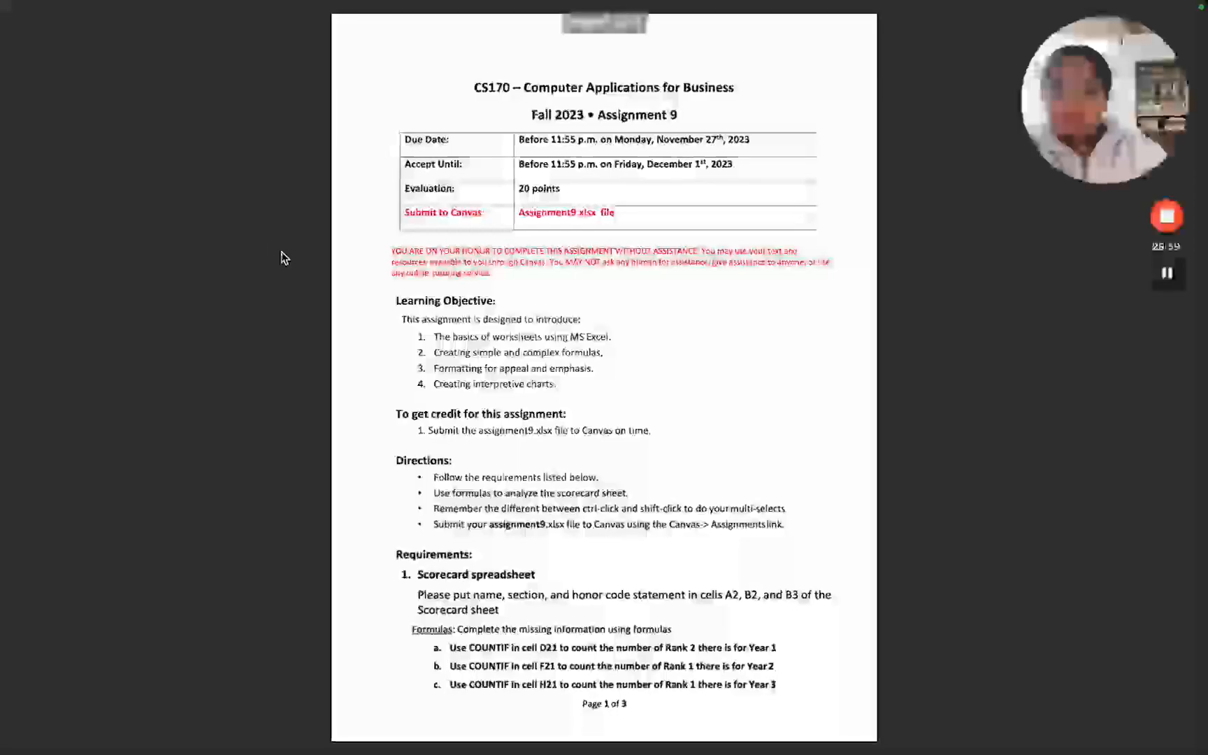
Step: Read the first page of Assignment 9, from the deadlines and honor statement through the directions to Scorecard COUNTIF requirements a to c
{"action": "scroll", "coordinate": [449, 283], "scroll_direction": "up", "scroll_amount": 5}
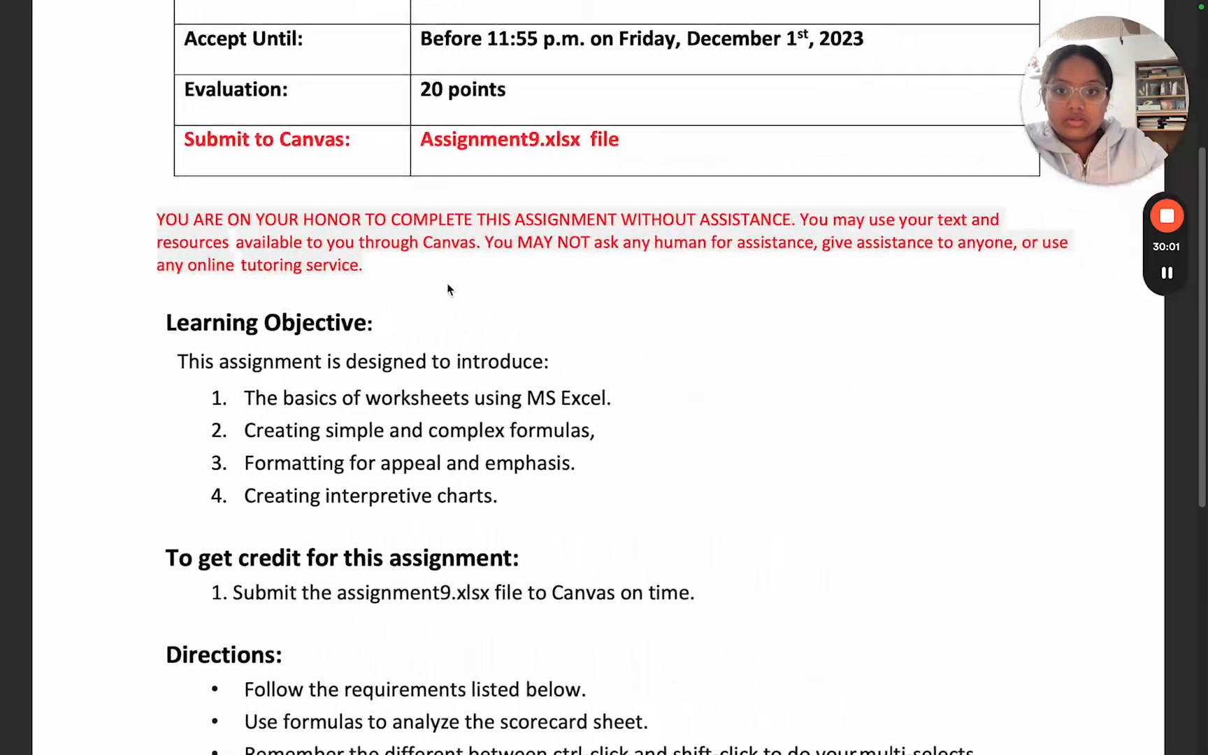
{"action": "scroll", "coordinate": [448, 283], "scroll_direction": "up", "scroll_amount": 5}
{"action": "scroll", "coordinate": [448, 287], "scroll_direction": "down", "scroll_amount": 5}
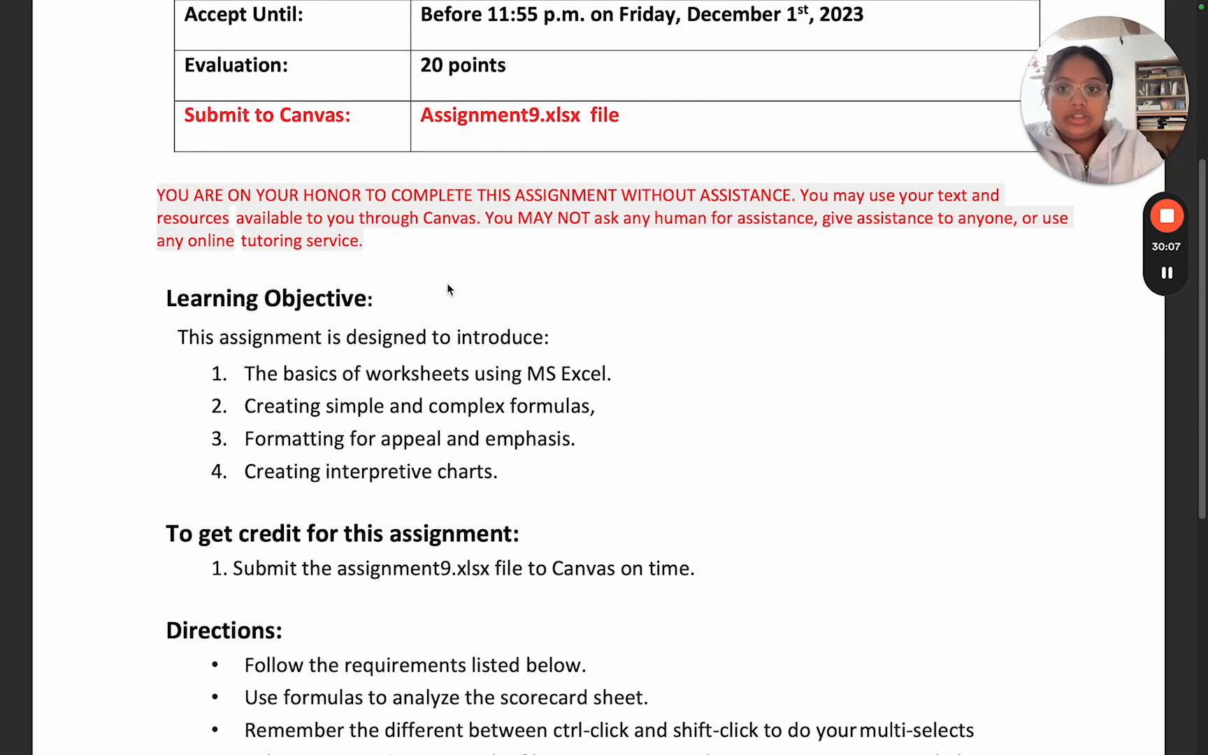
{"action": "scroll", "coordinate": [448, 289], "scroll_direction": "down", "scroll_amount": 5}
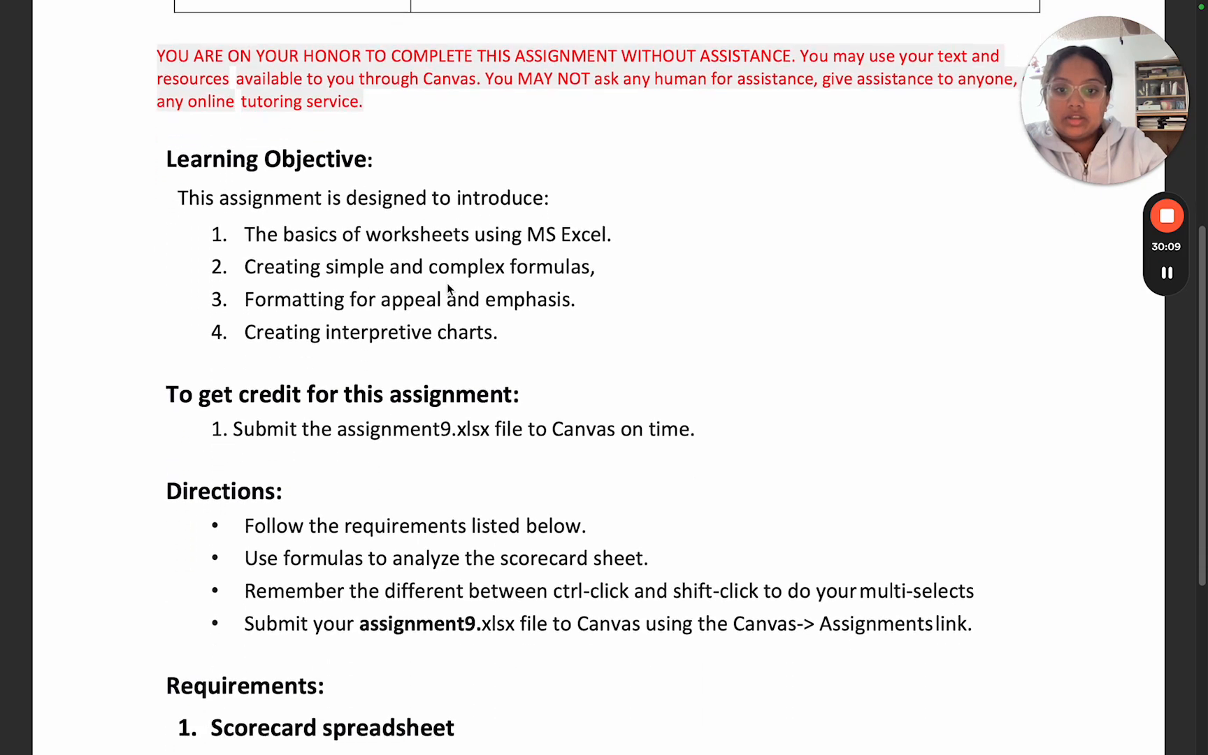
{"action": "scroll", "coordinate": [448, 289], "scroll_direction": "down", "scroll_amount": 3}
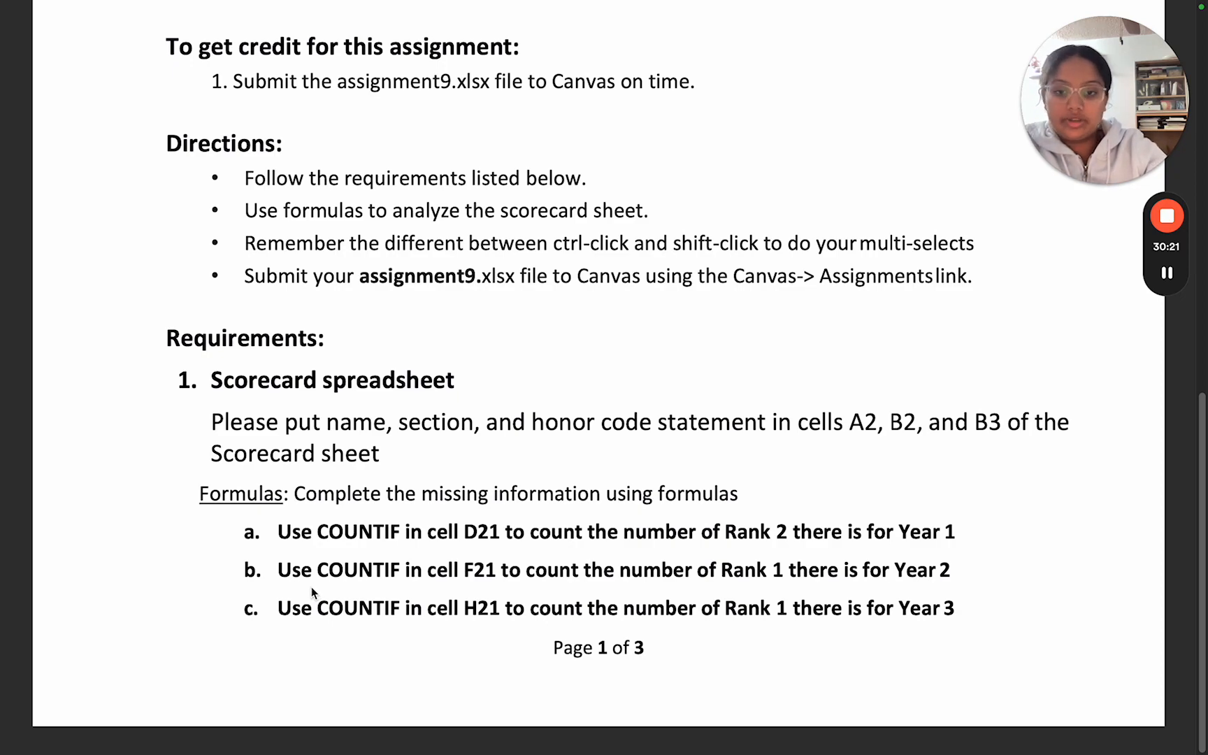
{"action": "scroll", "coordinate": [312, 592], "scroll_direction": "down", "scroll_amount": 5}
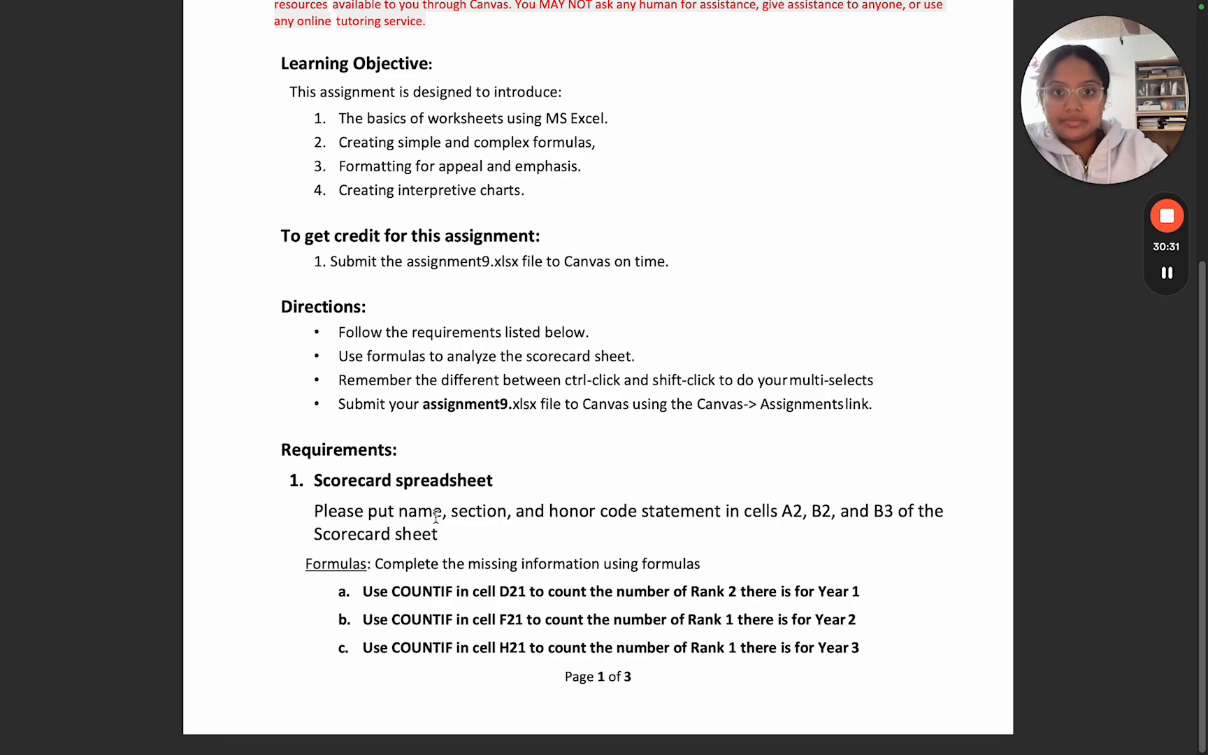
Step: Exit full screen, reposition the assignment PDF window on the desktop, and return to the Scorecard spreadsheet requirements on page 1
{"action": "scroll", "coordinate": [426, 562], "scroll_direction": "down", "scroll_amount": 5}
{"action": "scroll", "coordinate": [435, 517], "scroll_direction": "down", "scroll_amount": 5}
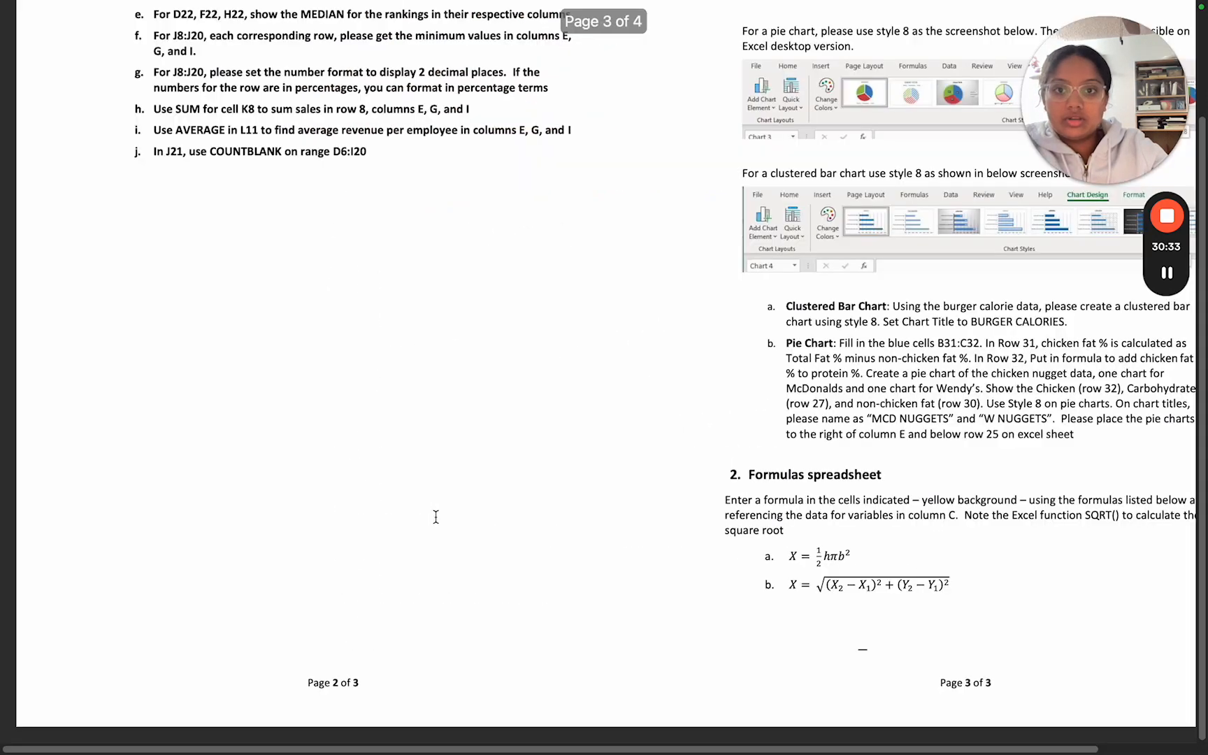
{"action": "key", "text": "Escape"}
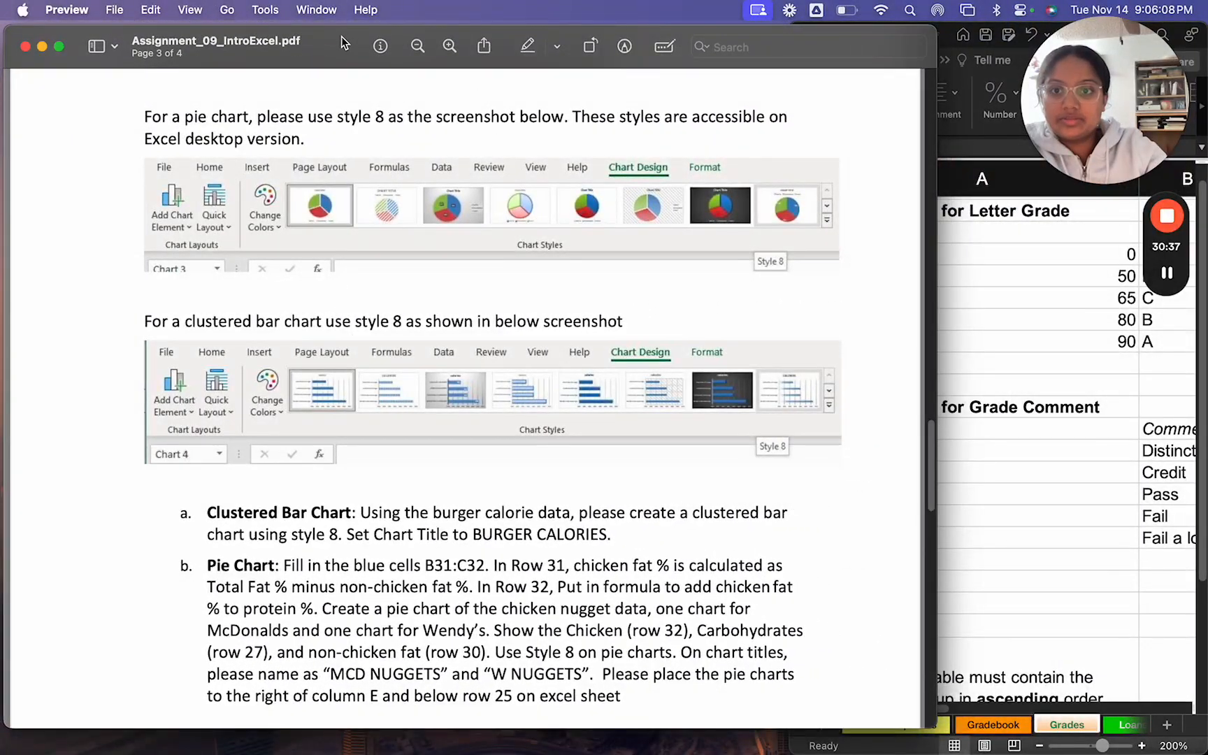
{"action": "left_click_drag", "start_coordinate": [341, 38], "coordinate": [458, 40]}
{"action": "scroll", "coordinate": [437, 217], "scroll_direction": "up", "scroll_amount": 5}
{"action": "scroll", "coordinate": [437, 222], "scroll_direction": "up", "scroll_amount": 10}
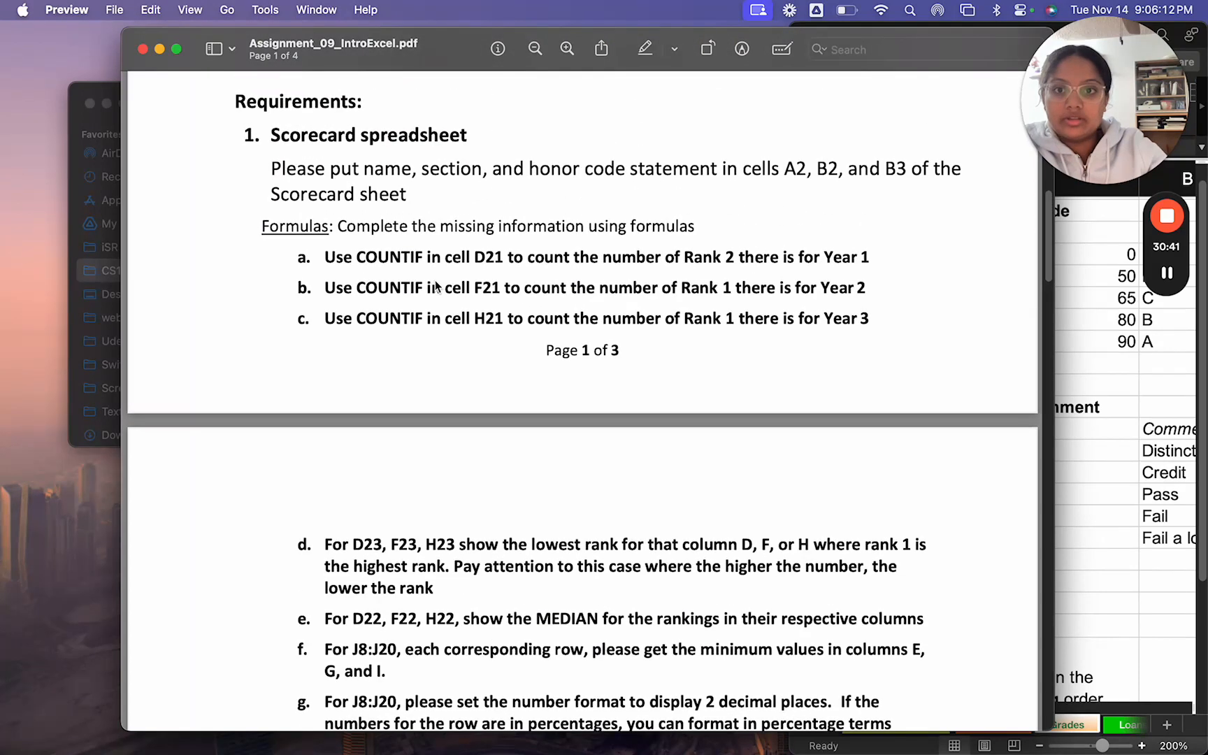
Step: Read Scorecard formula requirements d to j on page 2, covering lowest rank, MEDIAN, minimum values, number format, SUM, AVERAGE and COUNTBLANK
{"action": "scroll", "coordinate": [323, 338], "scroll_direction": "down", "scroll_amount": 3}
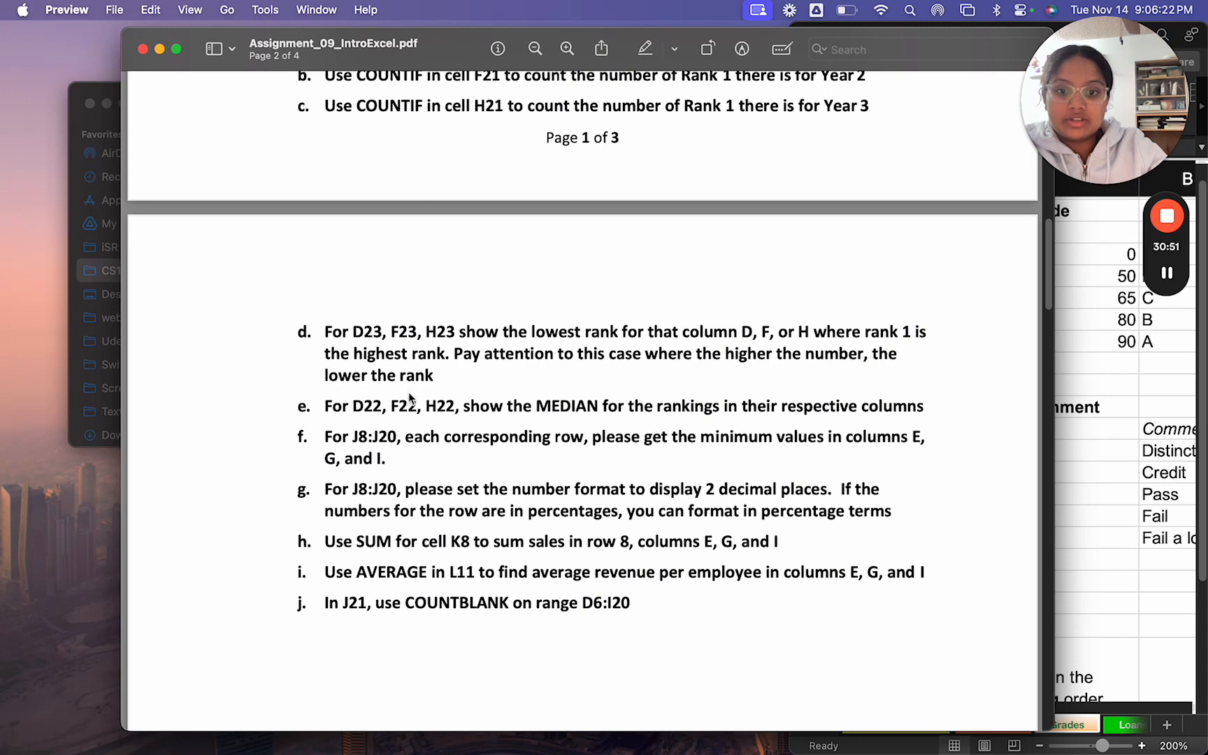
{"action": "scroll", "coordinate": [489, 419], "scroll_direction": "up", "scroll_amount": 1}
{"action": "scroll", "coordinate": [537, 402], "scroll_direction": "up", "scroll_amount": 2}
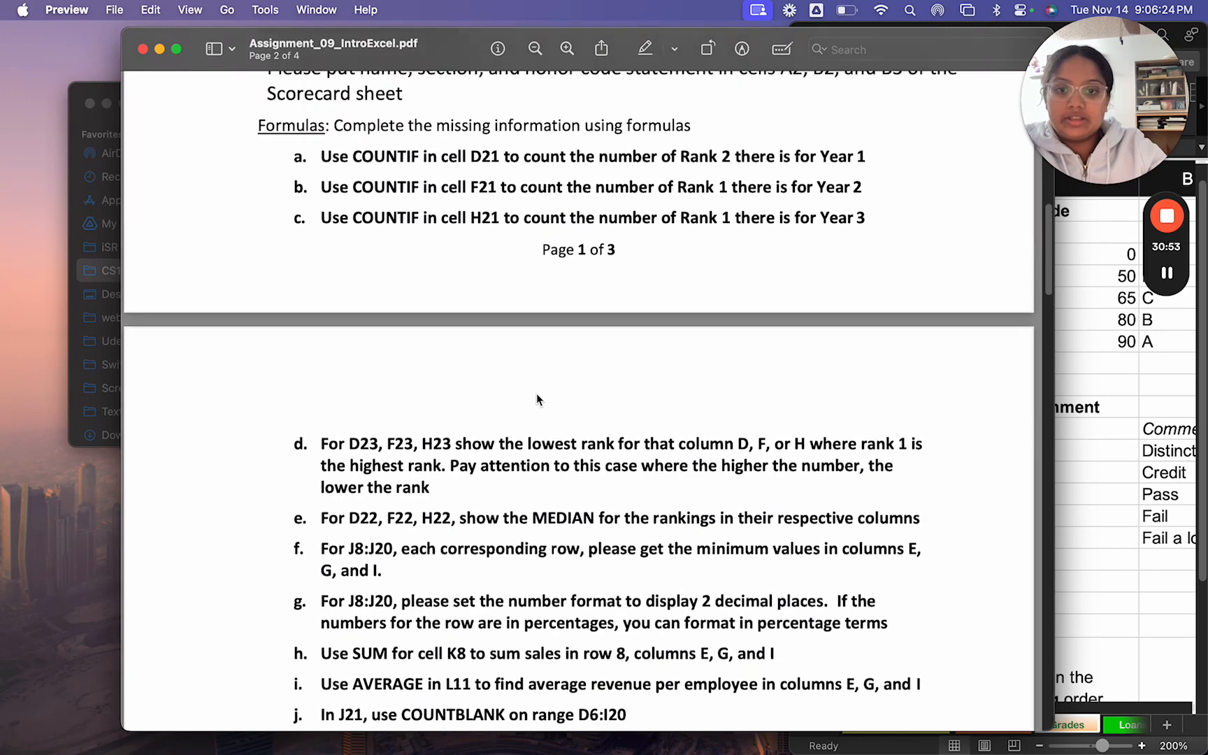
{"action": "scroll", "coordinate": [537, 399], "scroll_direction": "down", "scroll_amount": 2}
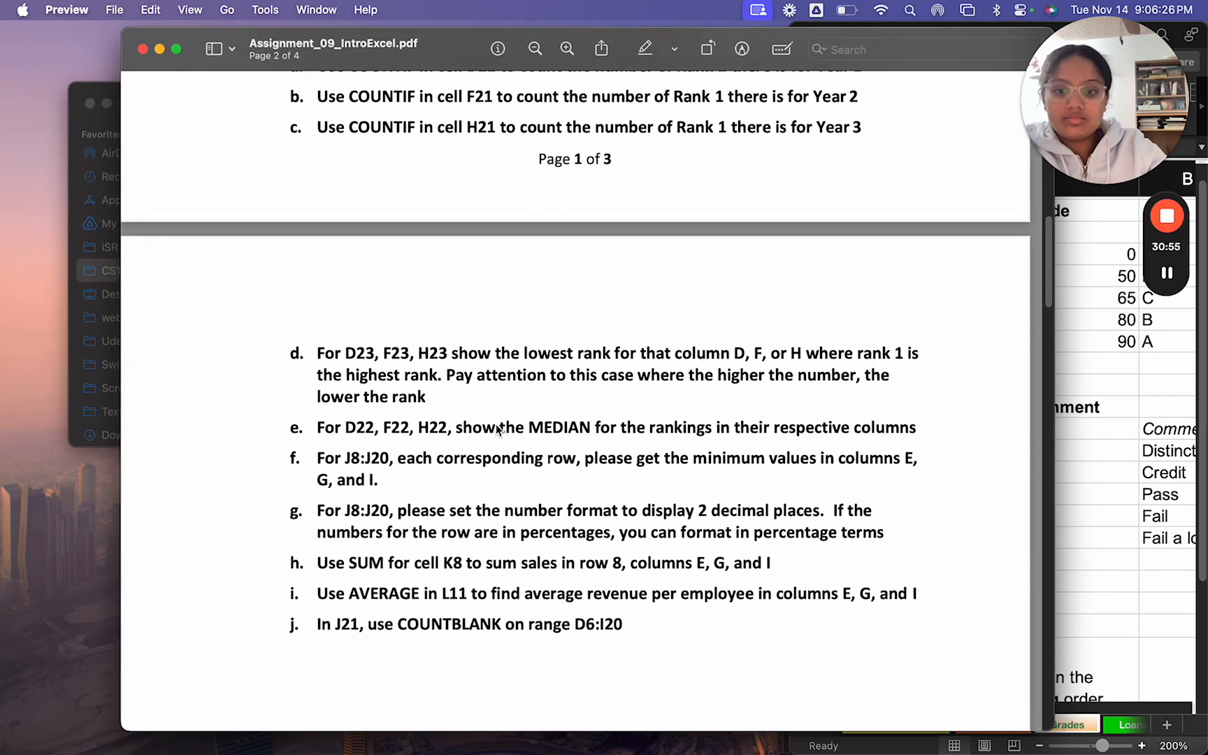
{"action": "scroll", "coordinate": [489, 489], "scroll_direction": "down", "scroll_amount": 10}
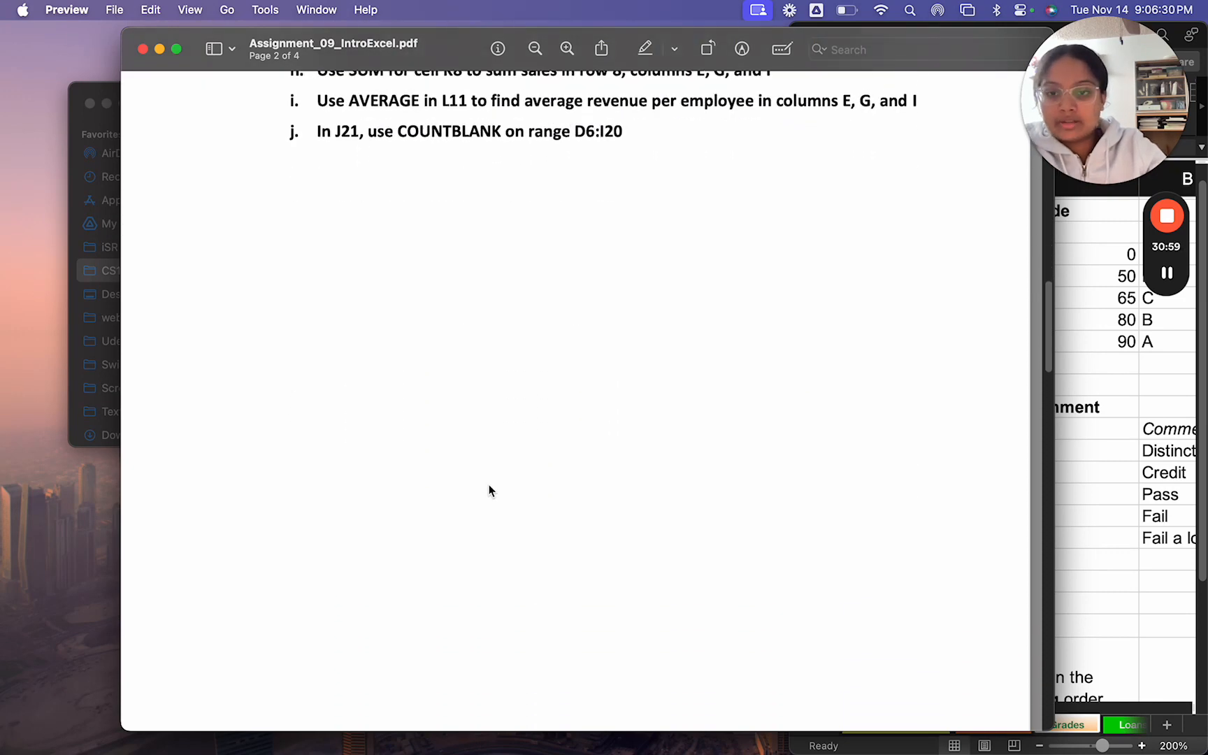
Step: Examine the Charts section on page 3, including the style 8 screenshots and the Clustered Bar Chart and Pie Chart instructions
{"action": "scroll", "coordinate": [489, 489], "scroll_direction": "down", "scroll_amount": 10}
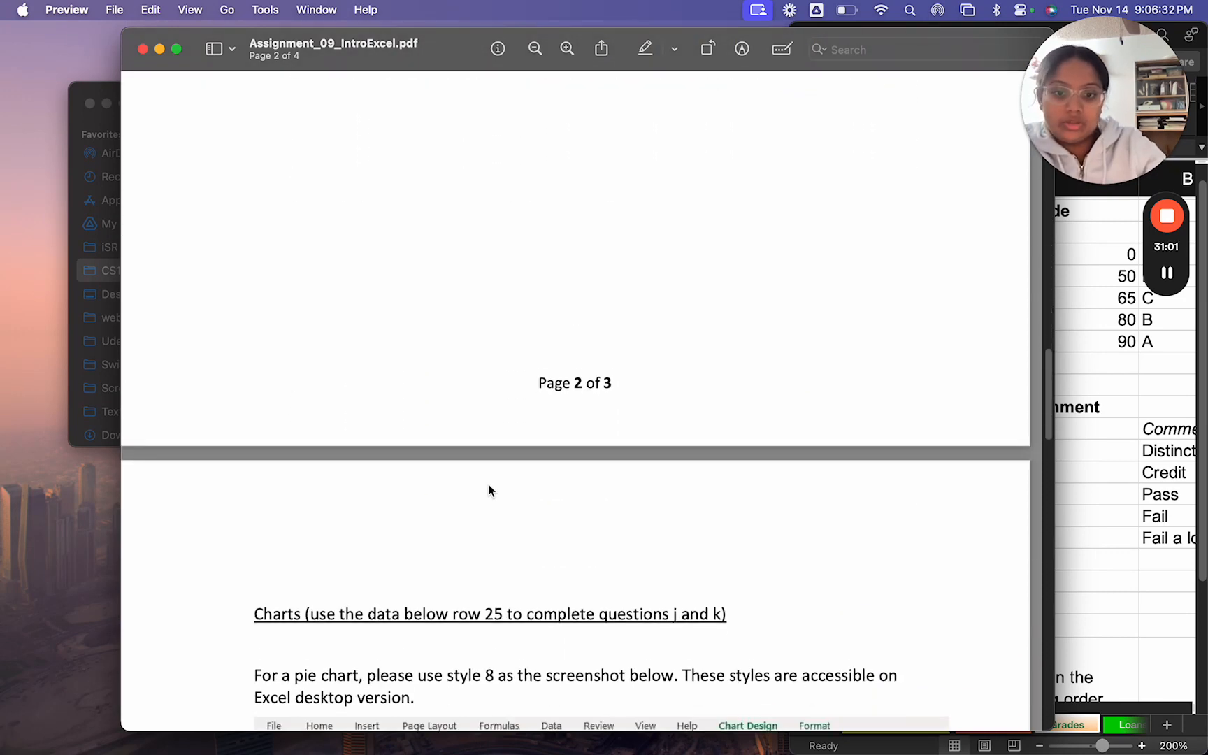
{"action": "scroll", "coordinate": [489, 486], "scroll_direction": "down", "scroll_amount": 5}
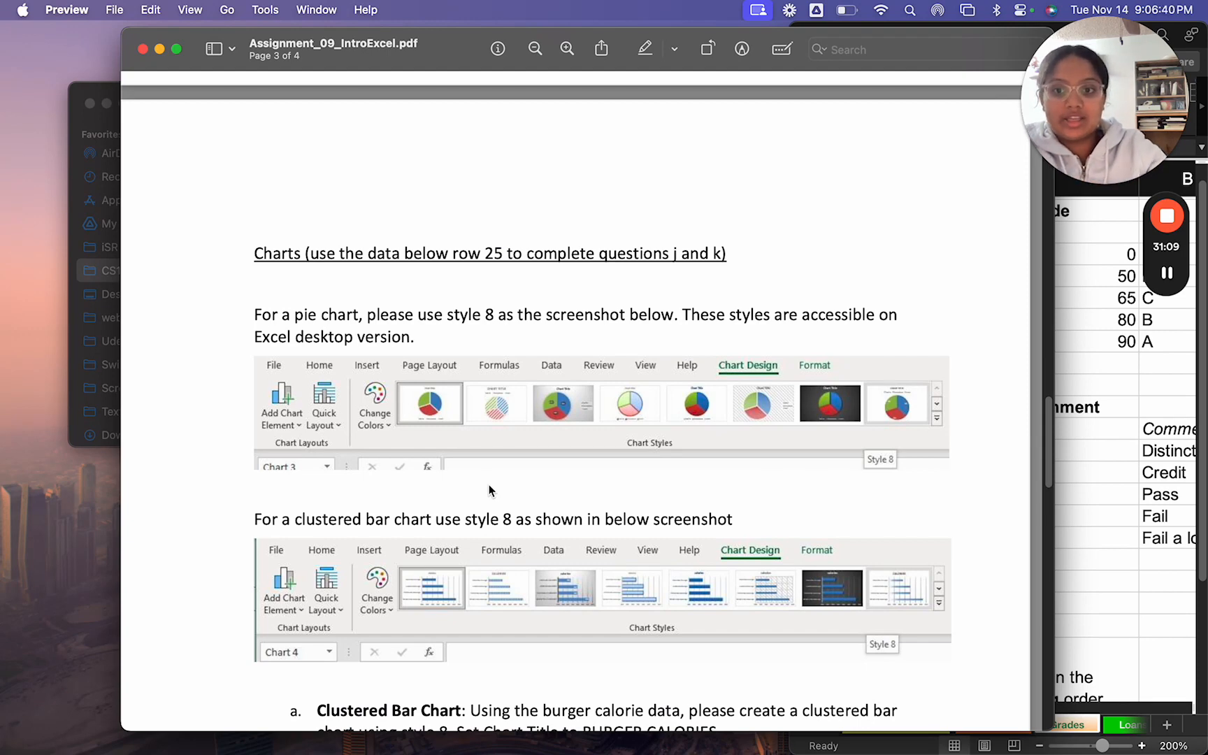
{"action": "scroll", "coordinate": [444, 418], "scroll_direction": "down", "scroll_amount": 3}
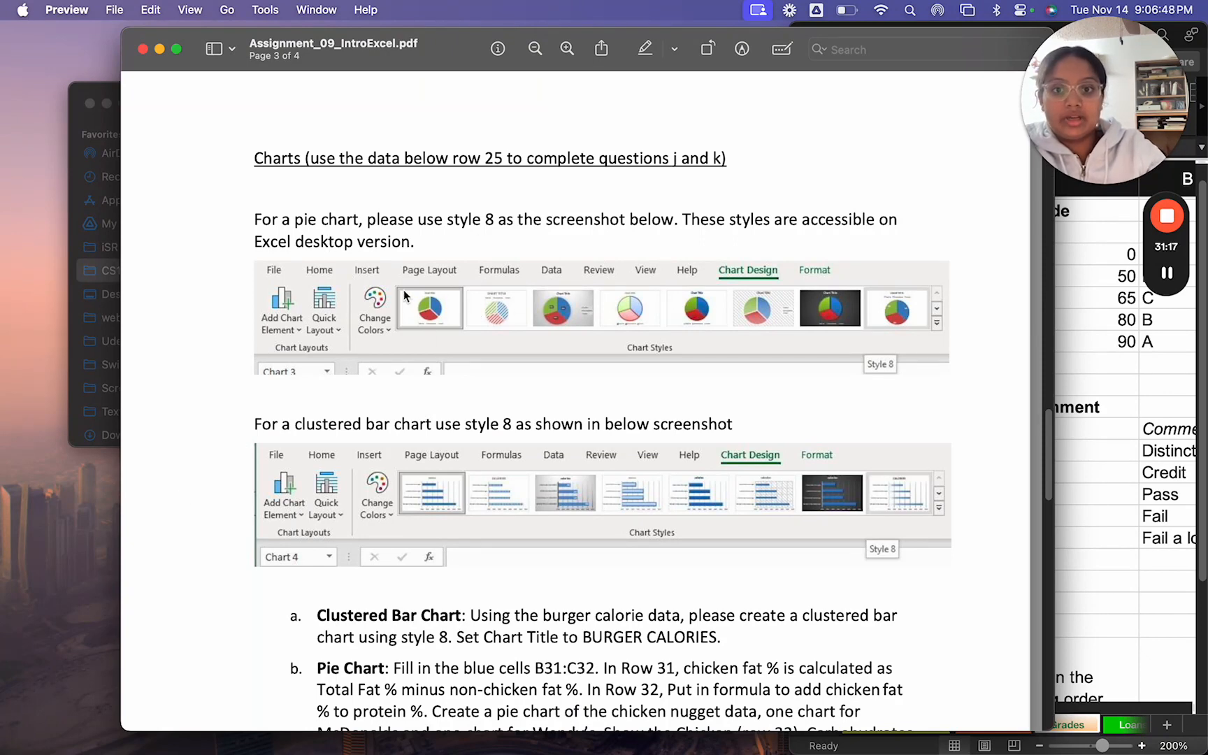
{"action": "scroll", "coordinate": [403, 292], "scroll_direction": "up", "scroll_amount": 10}
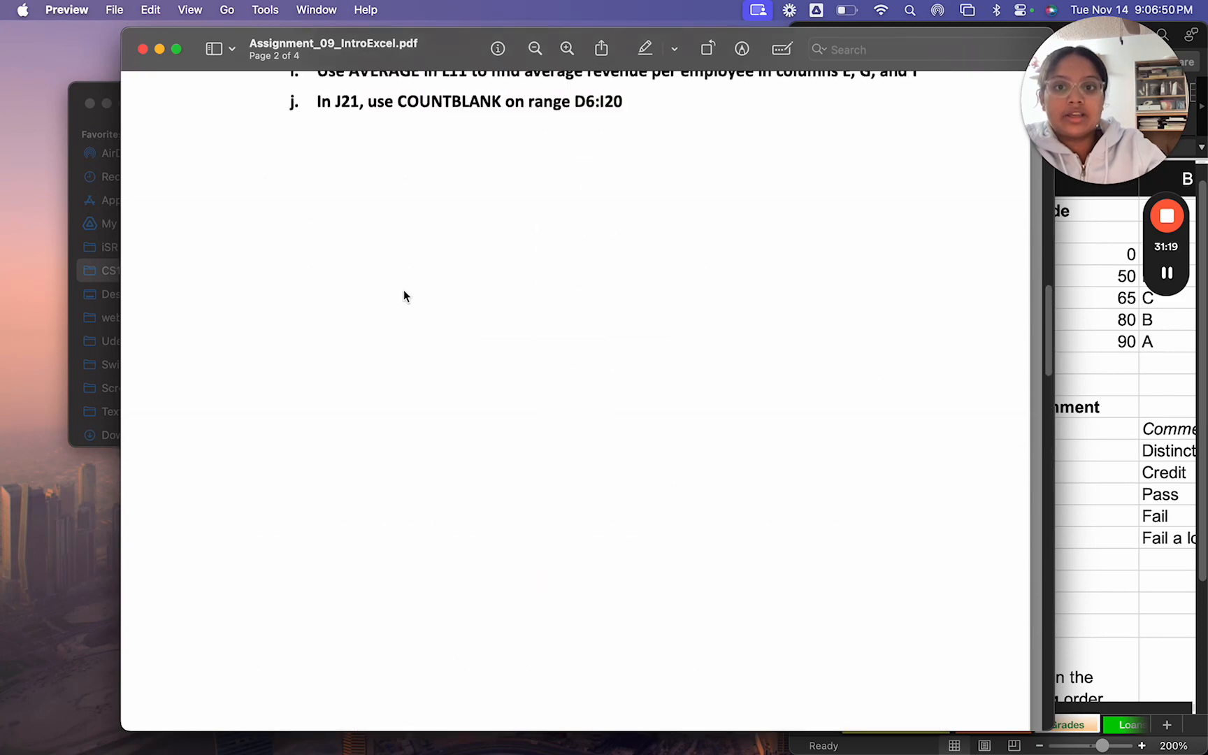
{"action": "scroll", "coordinate": [404, 297], "scroll_direction": "up", "scroll_amount": 5}
{"action": "scroll", "coordinate": [408, 440], "scroll_direction": "down", "scroll_amount": 15}
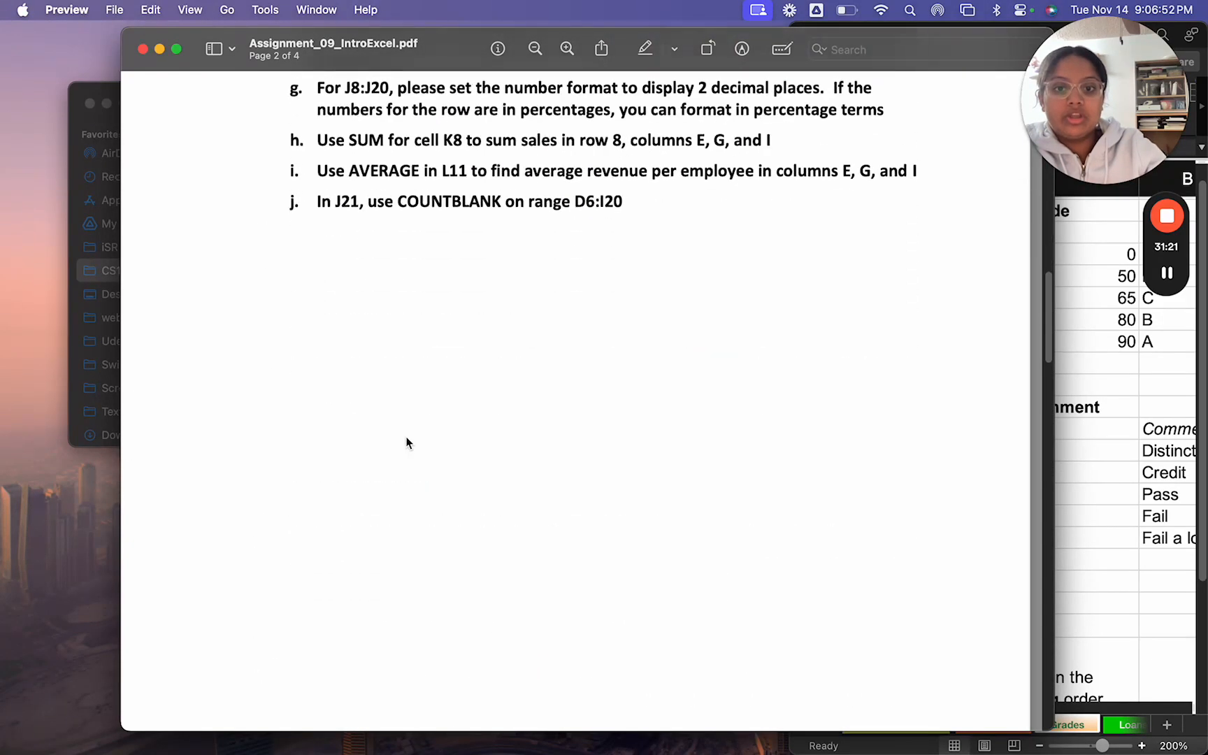
{"action": "scroll", "coordinate": [407, 440], "scroll_direction": "down", "scroll_amount": 12}
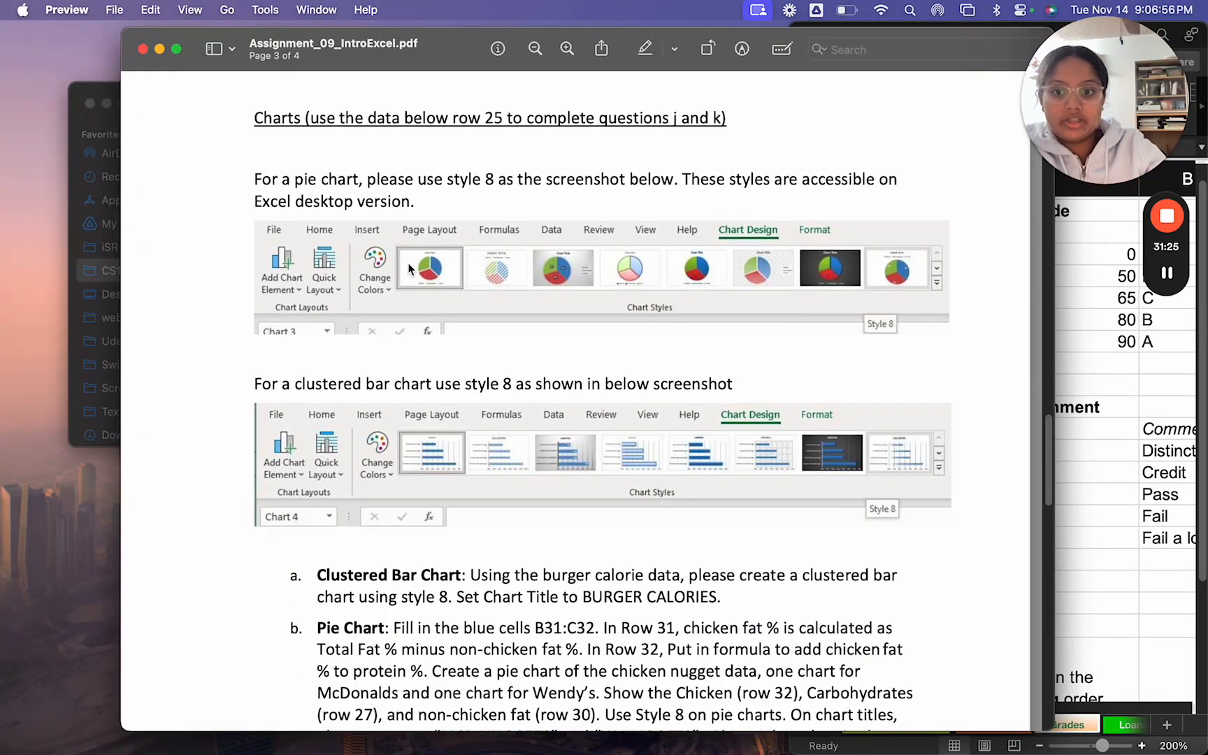
{"action": "scroll", "coordinate": [434, 414], "scroll_direction": "down", "scroll_amount": 6}
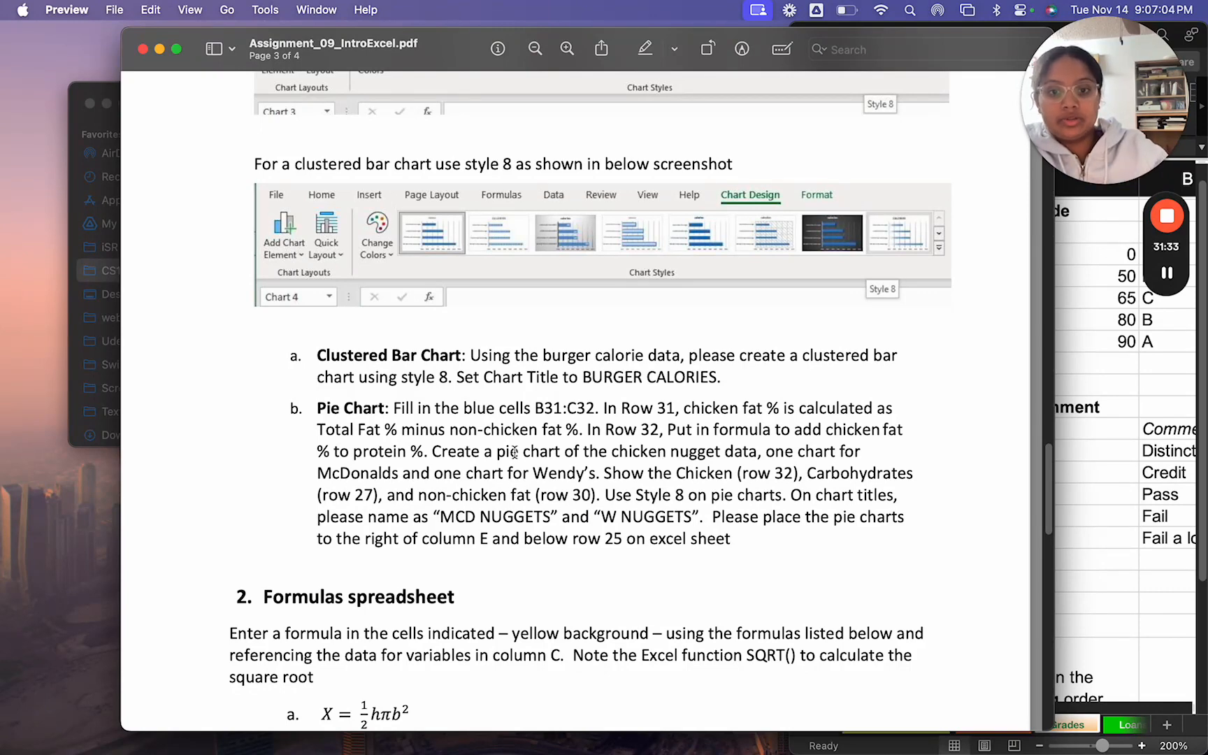
Step: Read the Formulas spreadsheet requirements with their two equations and the SQRT note, and check the References on the last page
{"action": "scroll", "coordinate": [514, 452], "scroll_direction": "down", "scroll_amount": 8}
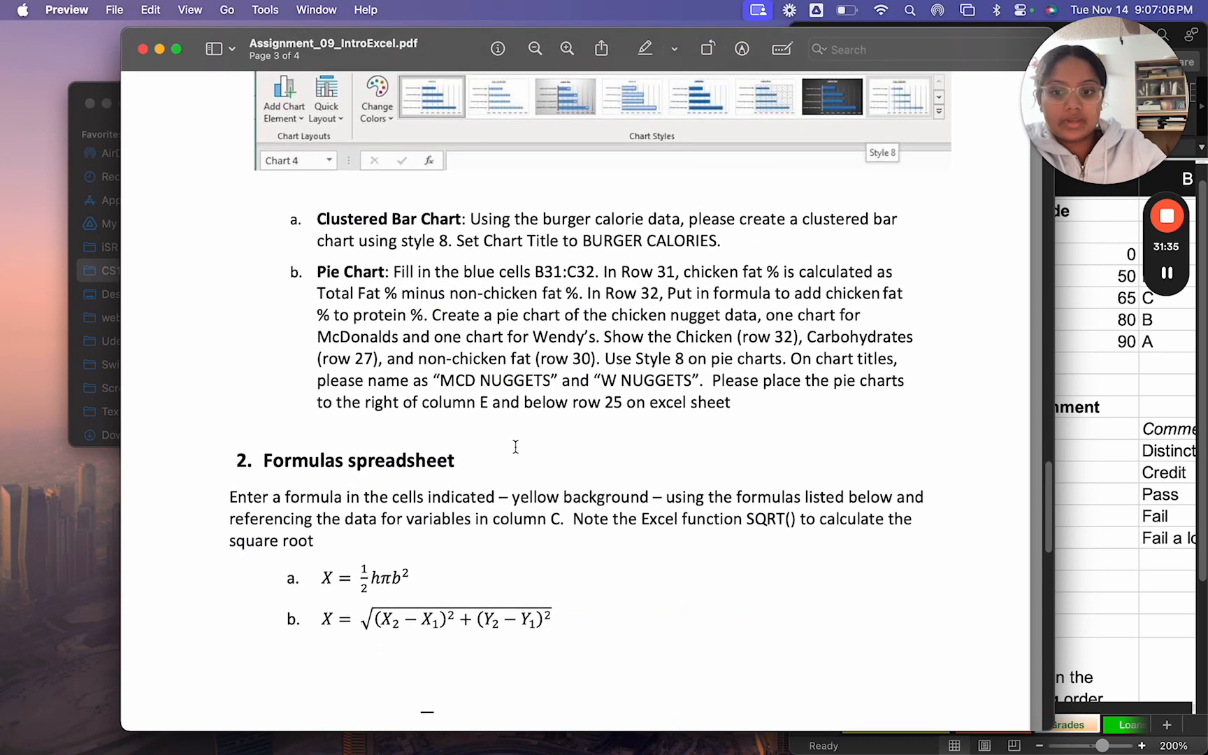
{"action": "scroll", "coordinate": [515, 447], "scroll_direction": "down", "scroll_amount": 1}
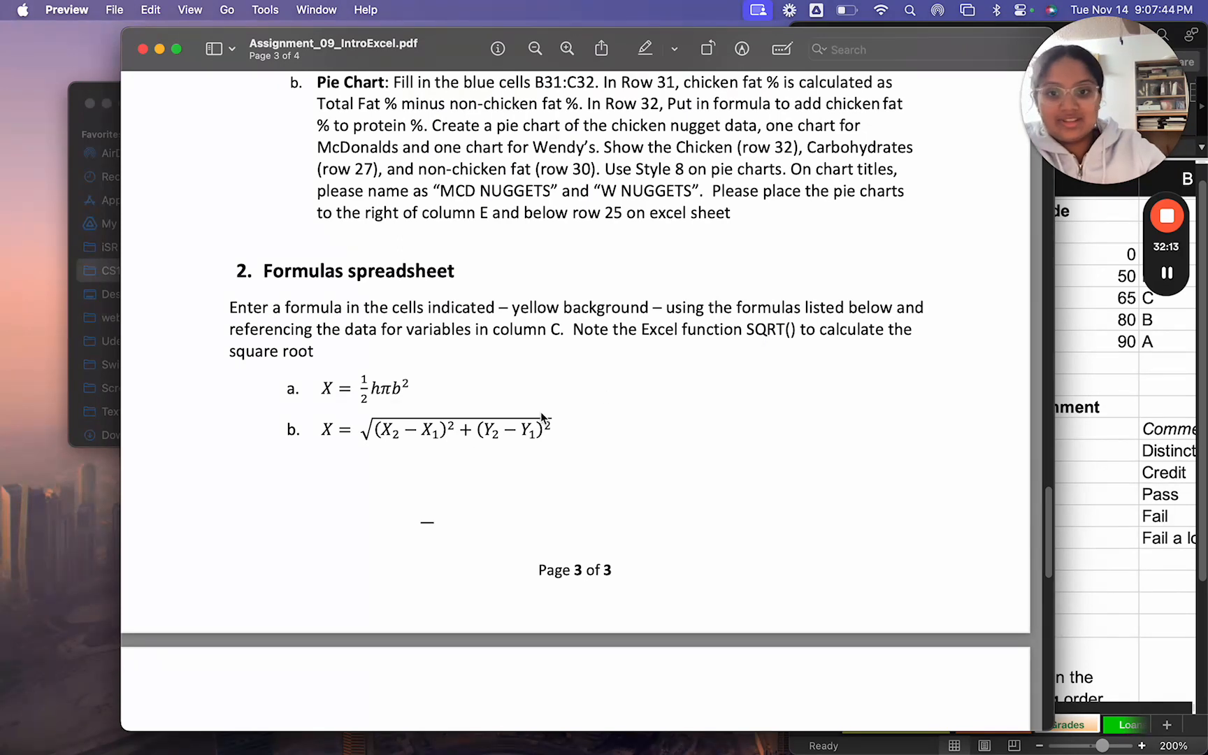
{"action": "scroll", "coordinate": [541, 414], "scroll_direction": "down", "scroll_amount": 2}
{"action": "scroll", "coordinate": [542, 417], "scroll_direction": "down", "scroll_amount": 10}
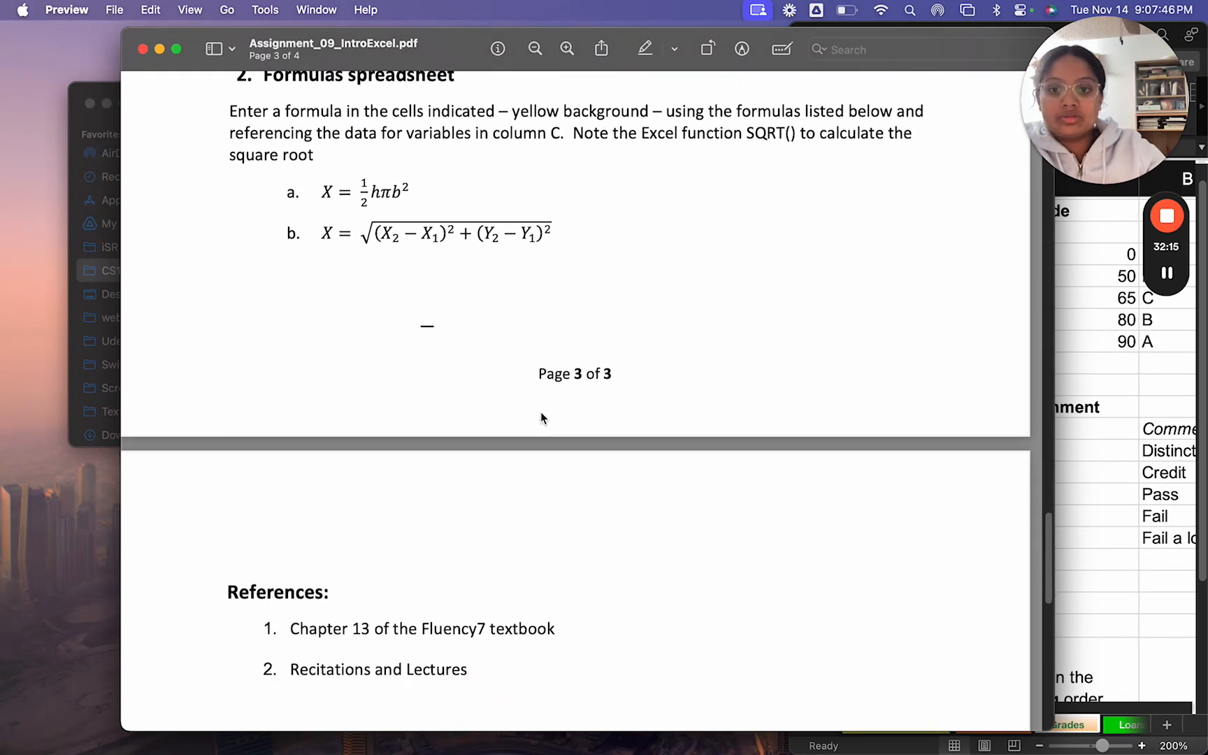
{"action": "scroll", "coordinate": [541, 412], "scroll_direction": "up", "scroll_amount": 5}
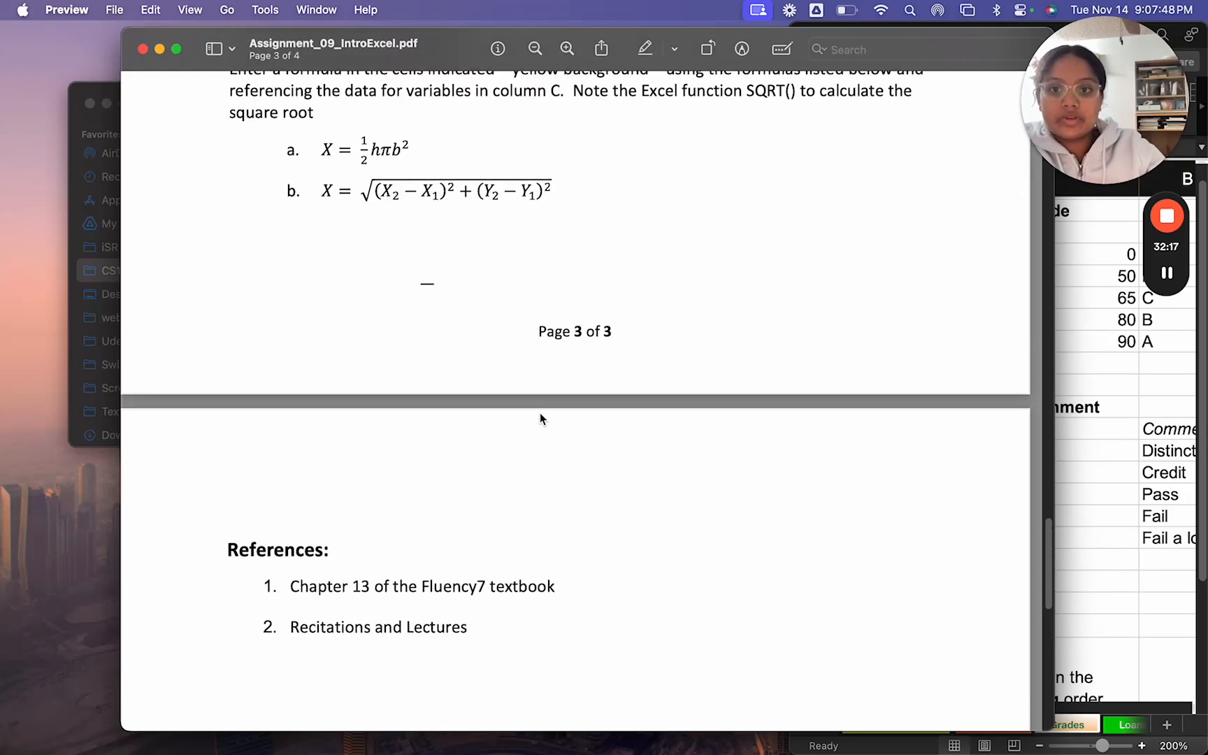
{"action": "scroll", "coordinate": [538, 414], "scroll_direction": "down", "scroll_amount": 3}
Step: Zoom the PDF out and return to the Assignment 9 heading and due dates on the first page
{"action": "scroll", "coordinate": [536, 416], "scroll_direction": "up", "scroll_amount": 9}
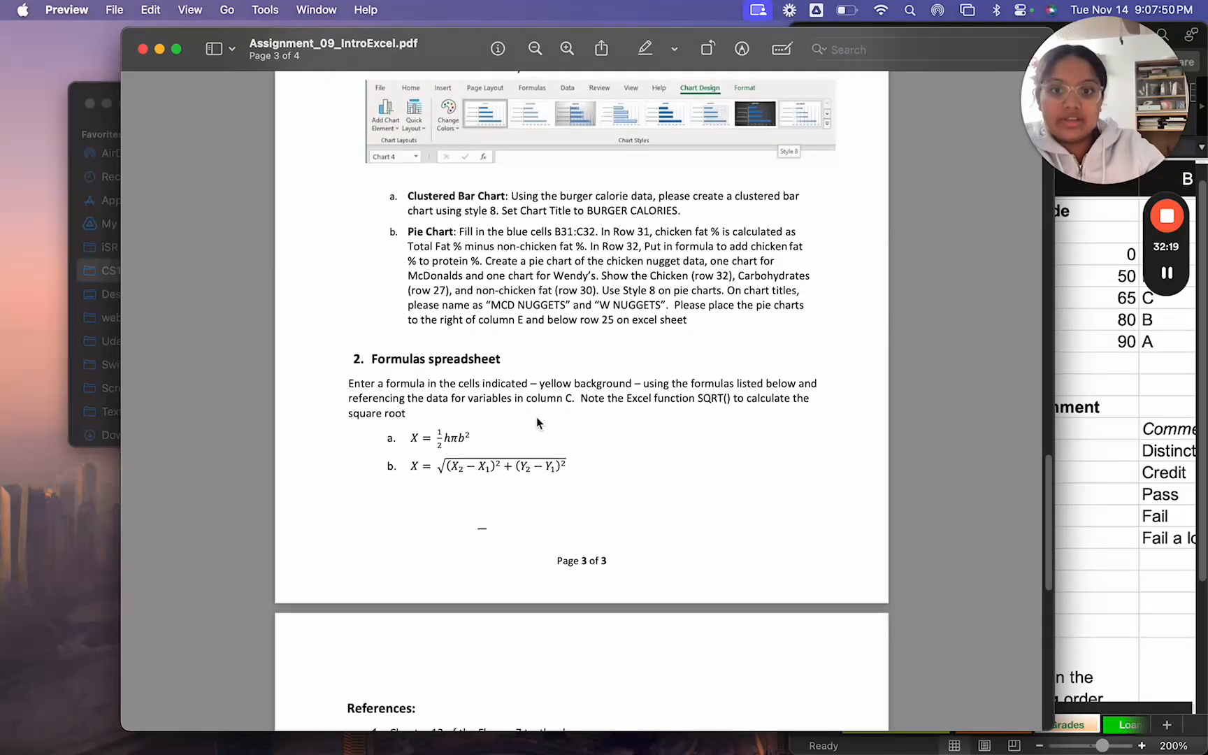
{"action": "scroll", "coordinate": [536, 416], "scroll_direction": "up", "scroll_amount": 15}
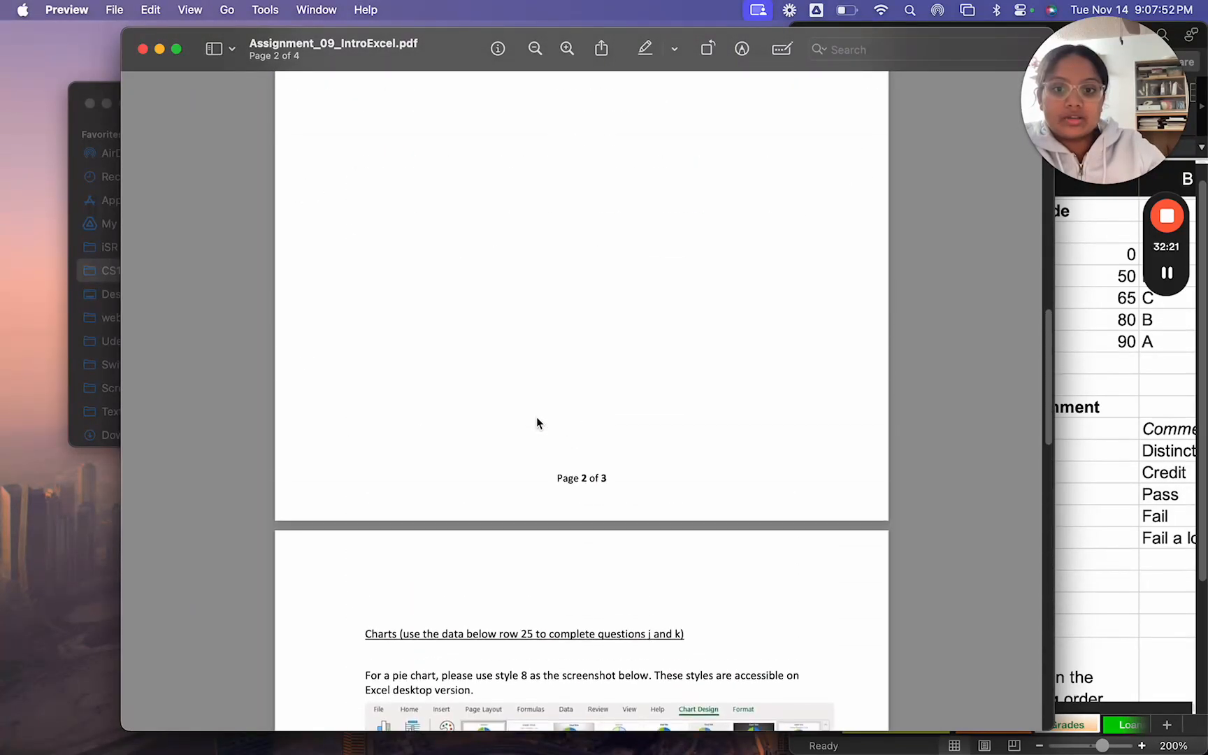
{"action": "scroll", "coordinate": [536, 416], "scroll_direction": "up", "scroll_amount": 8}
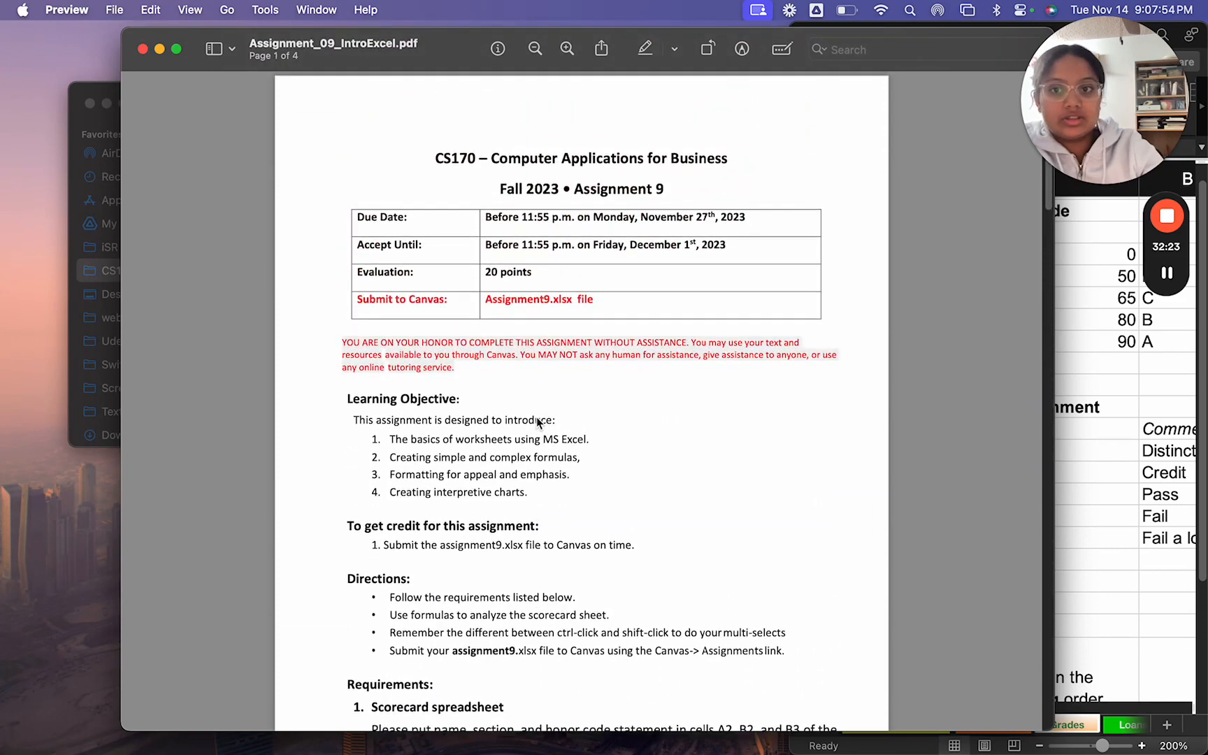